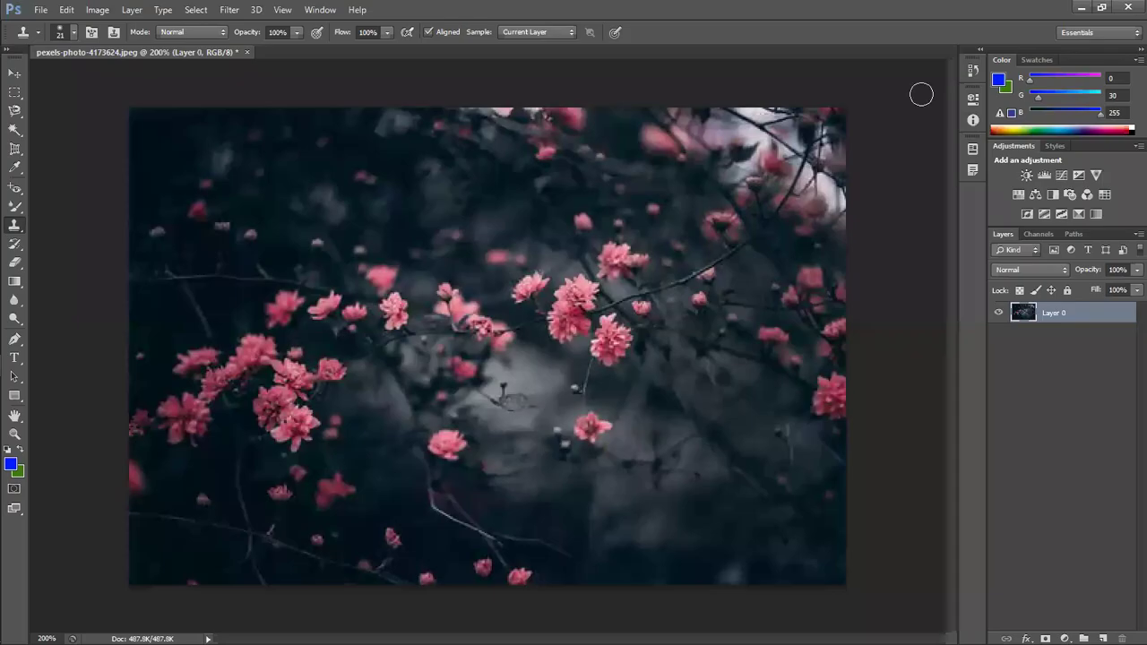
- Keep the Clone Stamp Tool active and duplicate Layer 0 as Layer 0 copy
{"action": "left_click", "coordinate": [18, 230]}
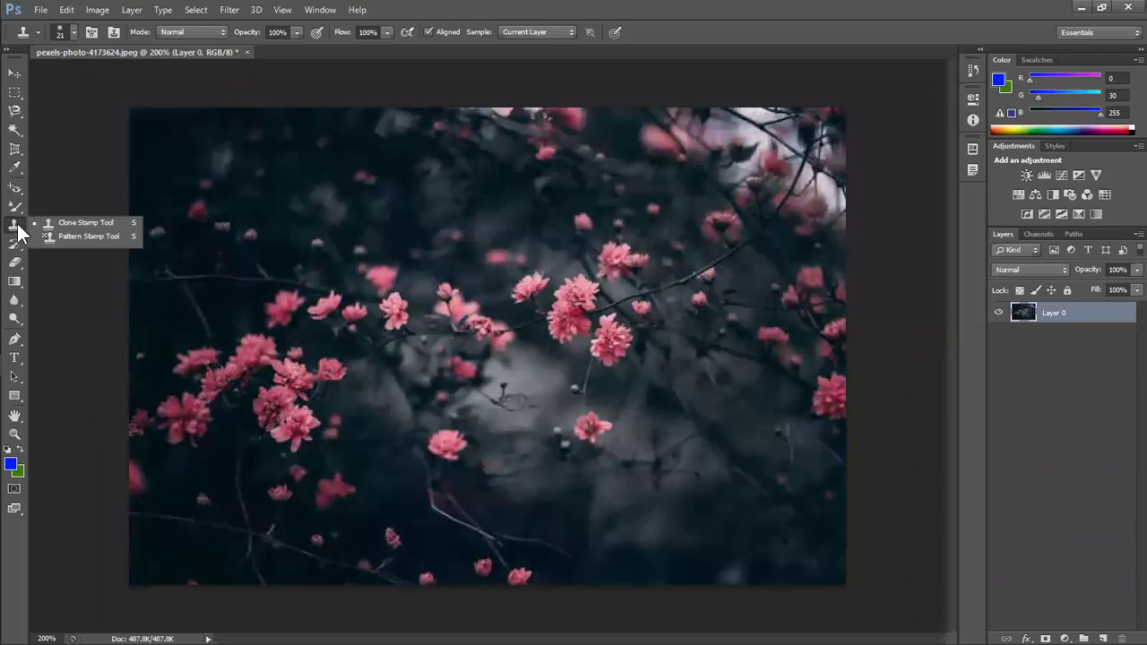
{"action": "left_click", "coordinate": [18, 231]}
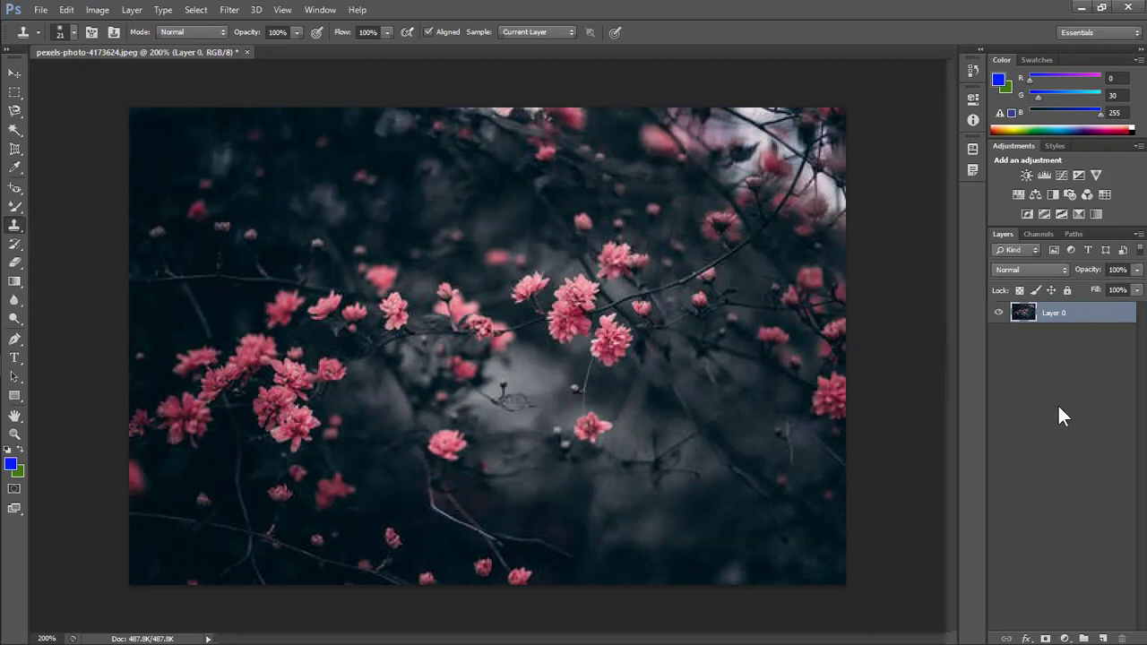
{"action": "key", "text": "ctrl+j"}
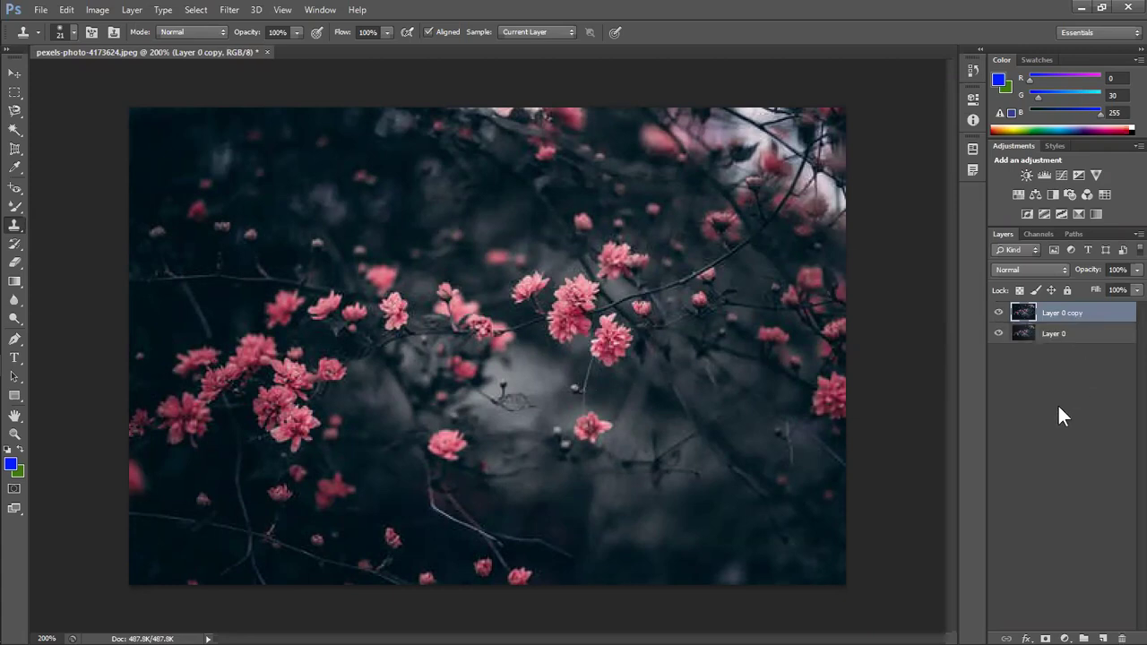
- Hide the original Layer 0, enlarge the clone brush to 30, and try a clone stroke
{"action": "left_click", "coordinate": [1082, 335]}
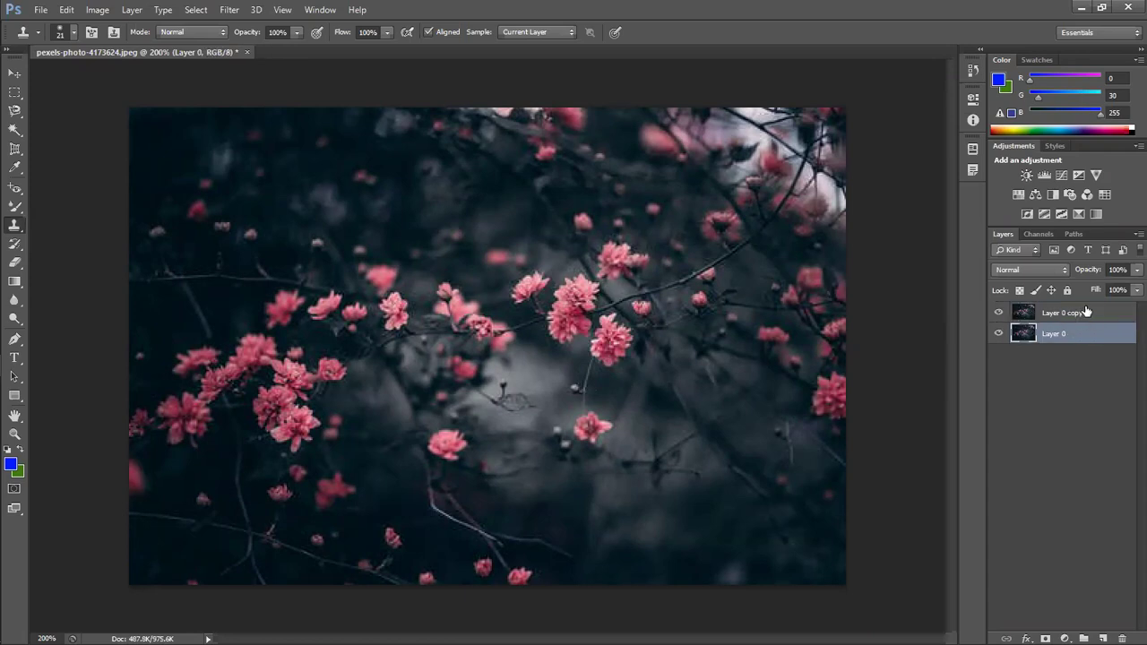
{"action": "left_click", "coordinate": [1087, 315]}
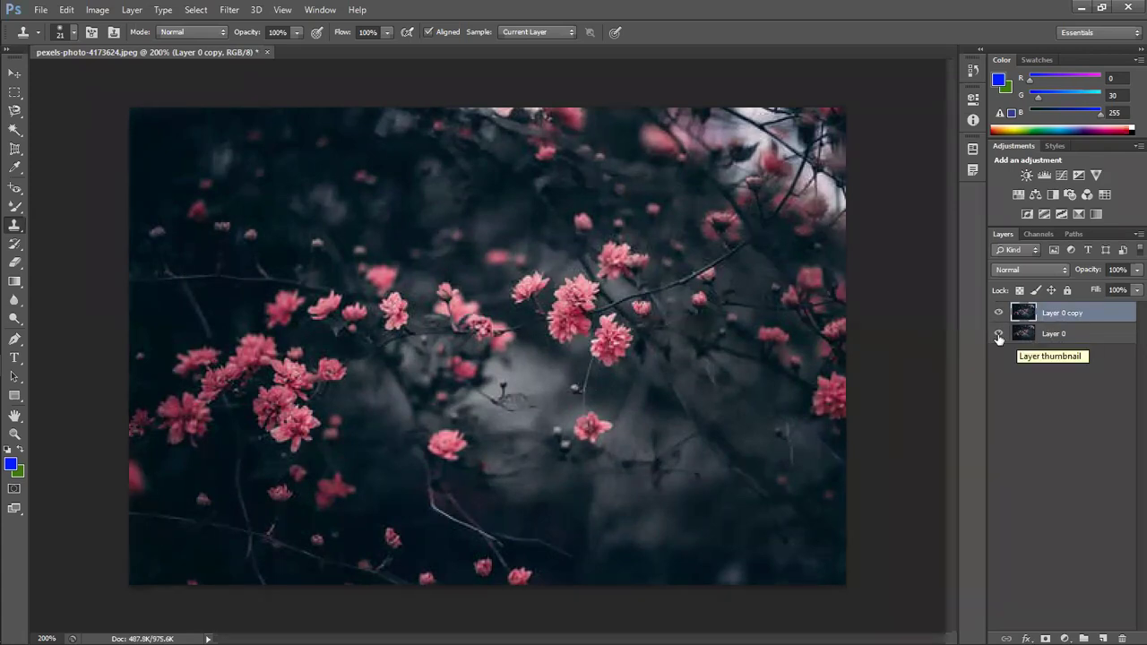
{"action": "left_click", "coordinate": [998, 334]}
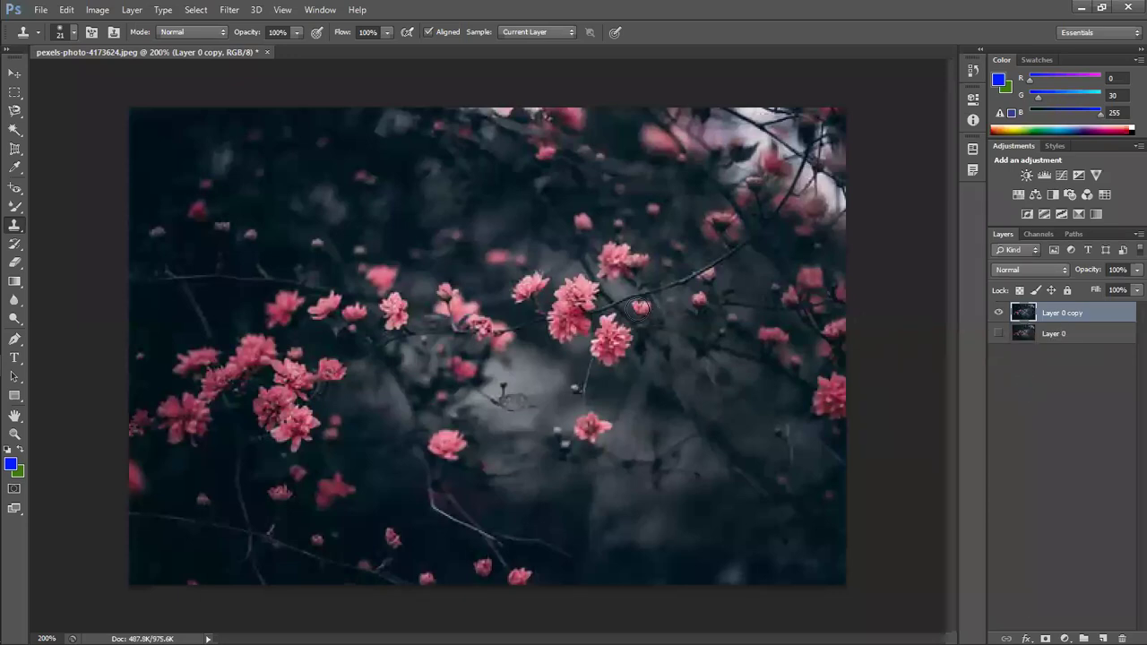
{"action": "key", "text": "bracketright"}
{"action": "key", "text": "bracketright"}
{"action": "key", "text": "bracketright"}
{"action": "left_click", "coordinate": [611, 338]}
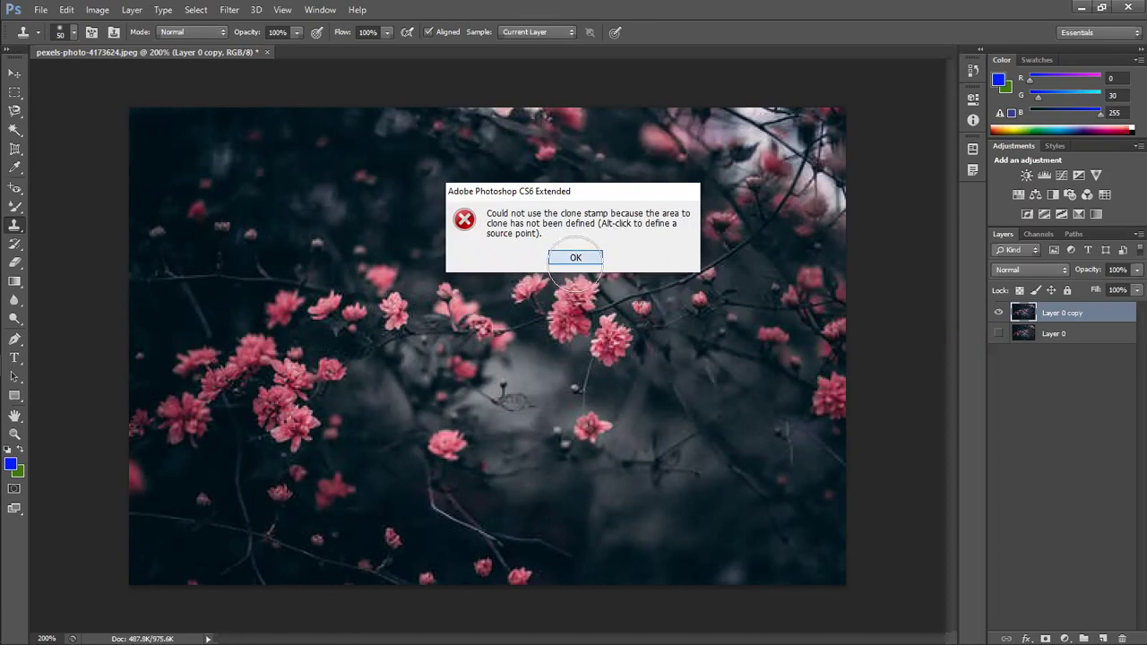
- Dismiss the clone-source warning, set brush size 50, and Alt-click a pink flower as source
{"action": "left_click", "coordinate": [576, 258]}
{"action": "left_click", "coordinate": [625, 354], "text": "alt"}
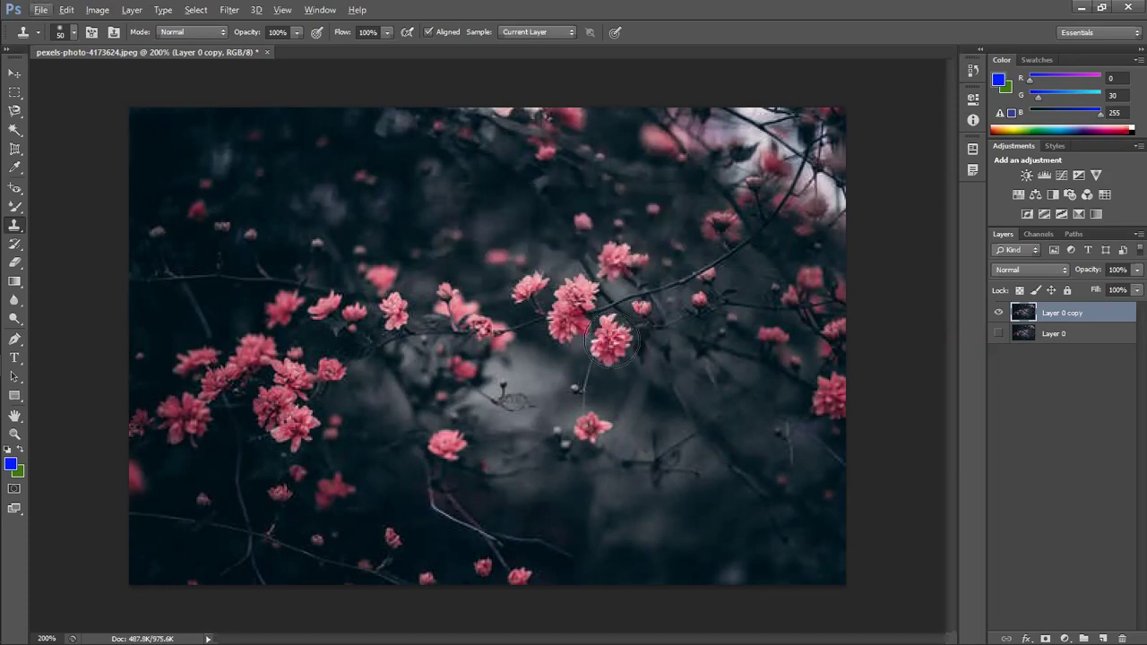
{"action": "key", "text": "bracketright"}
{"action": "key", "text": "bracketleft"}
{"action": "left_click", "coordinate": [612, 339], "text": "alt"}
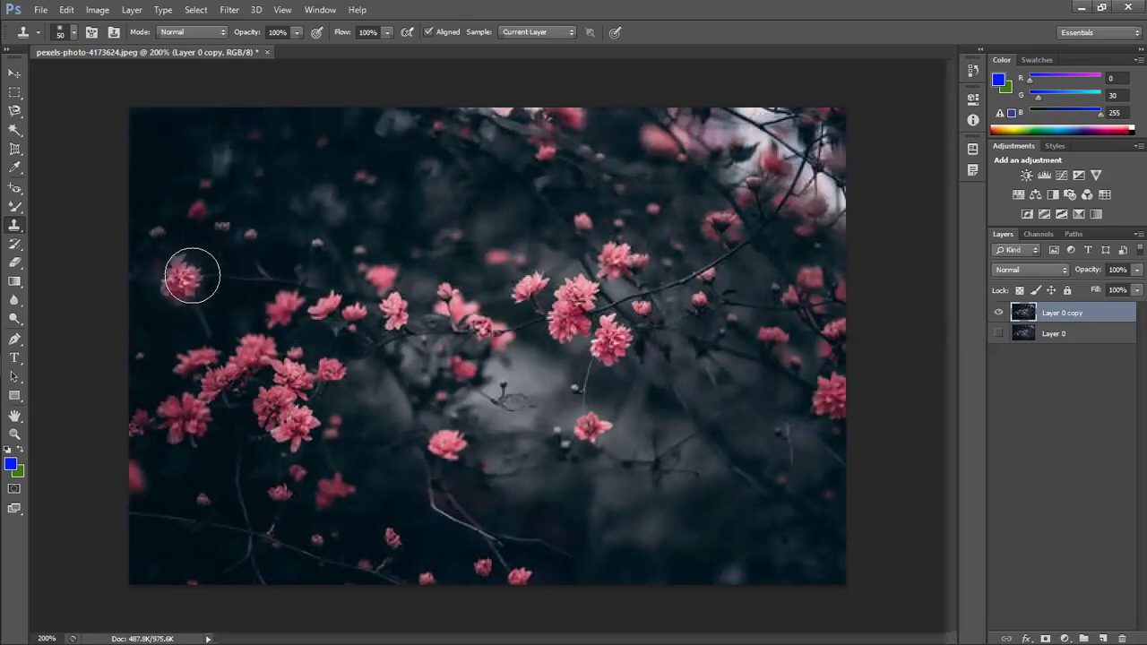
- Shrink the brush to about 35 and paint a cloned pink flower onto the left branch
{"action": "key", "text": "bracketleft"}
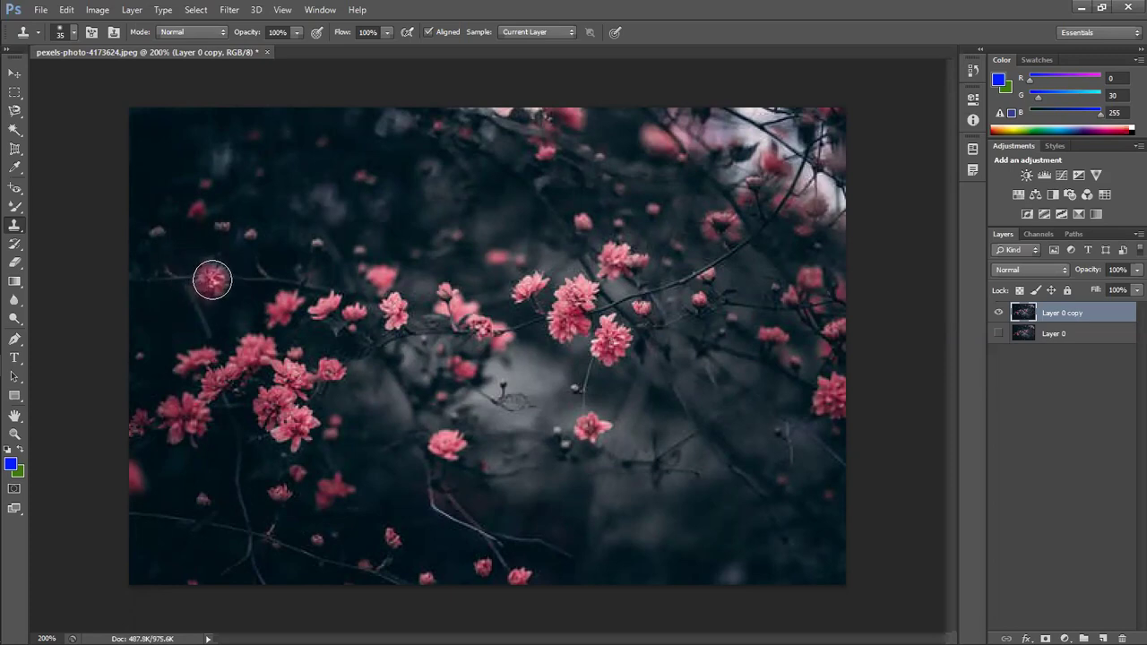
{"action": "left_click_drag", "start_coordinate": [210, 282], "coordinate": [220, 285]}
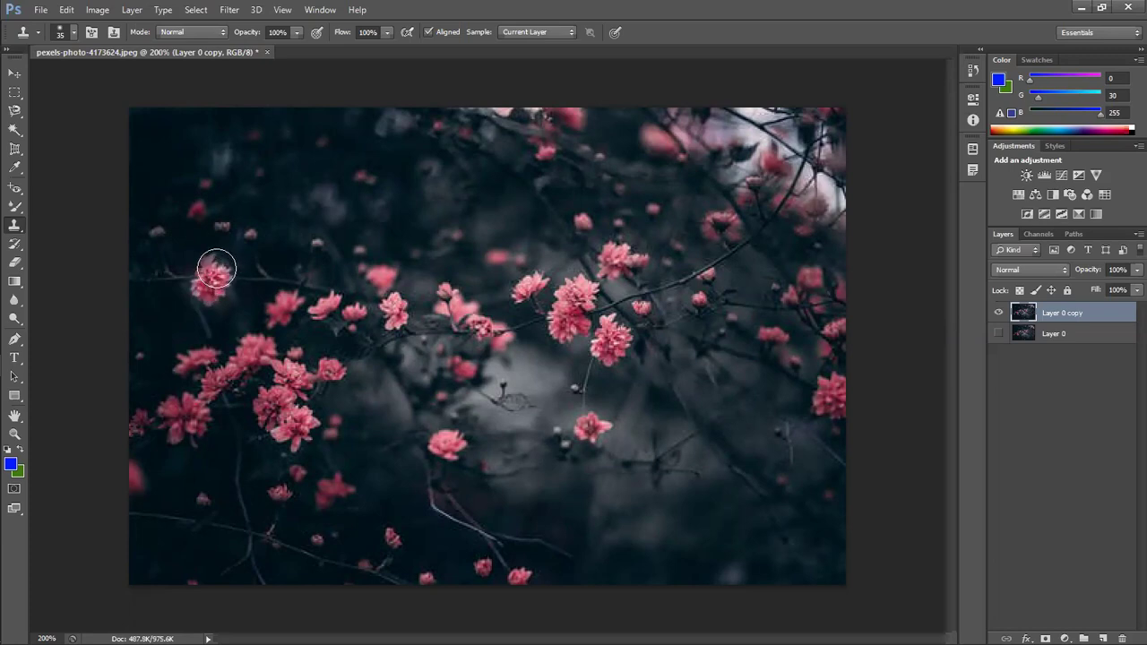
{"action": "left_click_drag", "start_coordinate": [213, 265], "coordinate": [200, 291]}
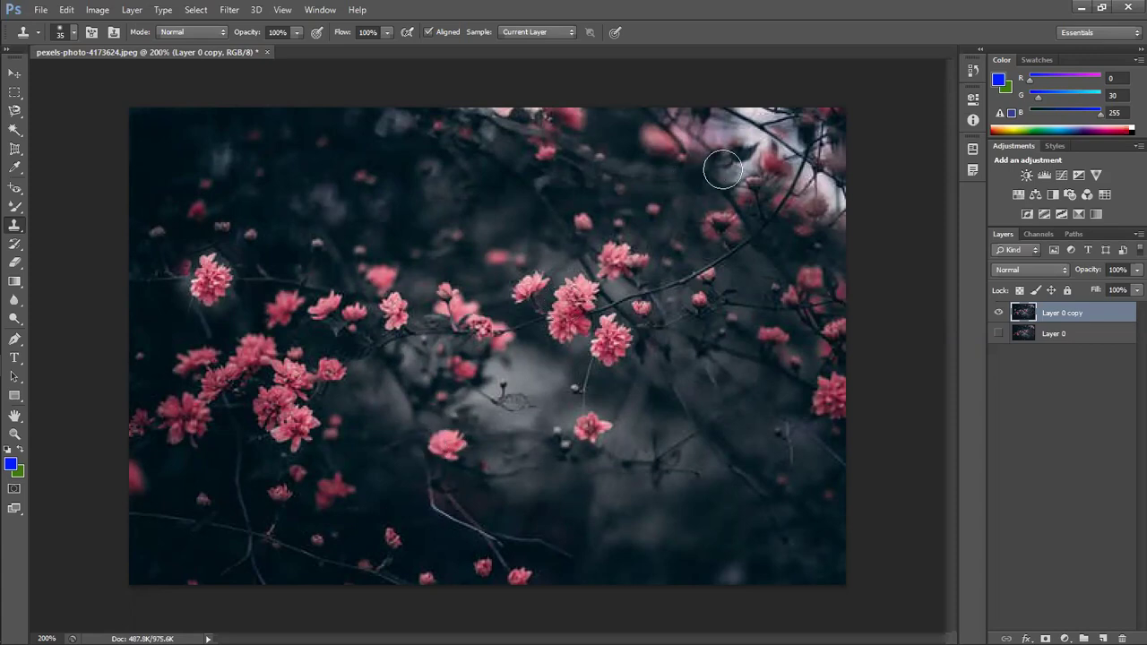
- Undo a stray dark clone patch and pick a lower-centre flower as the new clone source
{"action": "left_click_drag", "start_coordinate": [325, 402], "coordinate": [291, 428]}
{"action": "key", "text": "ctrl+z"}
{"action": "left_click_drag", "start_coordinate": [448, 444], "coordinate": [449, 446]}
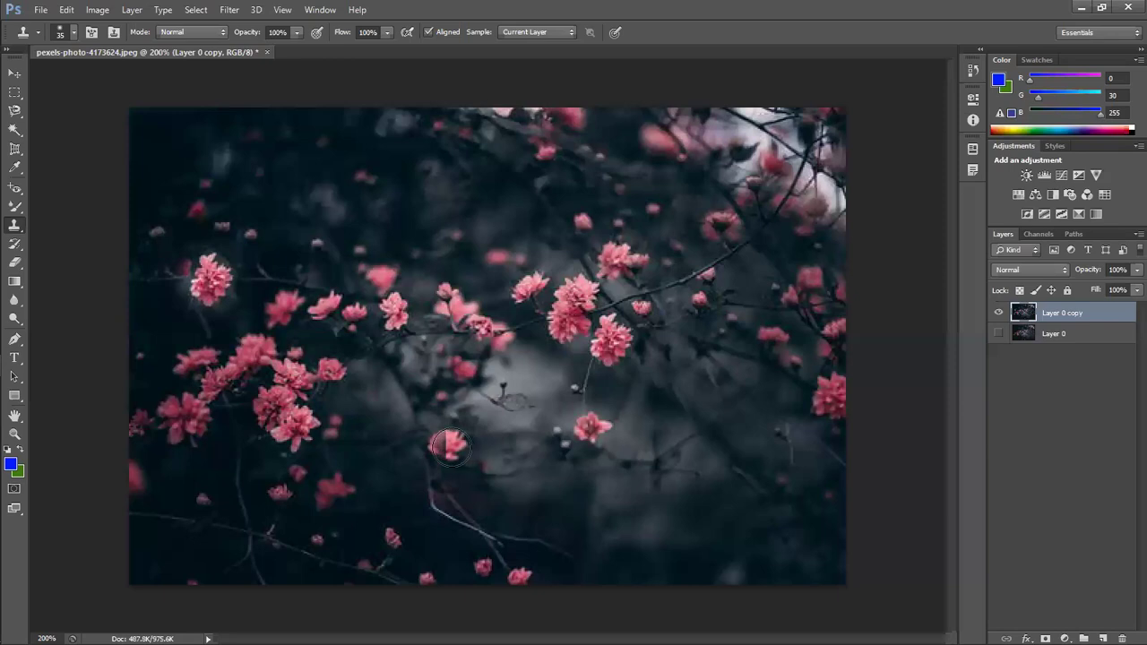
{"action": "left_click", "coordinate": [450, 446]}
- Stamp a pink flower into the dark area above the left cluster, undoing unwanted stamps
{"action": "left_click", "coordinate": [383, 159]}
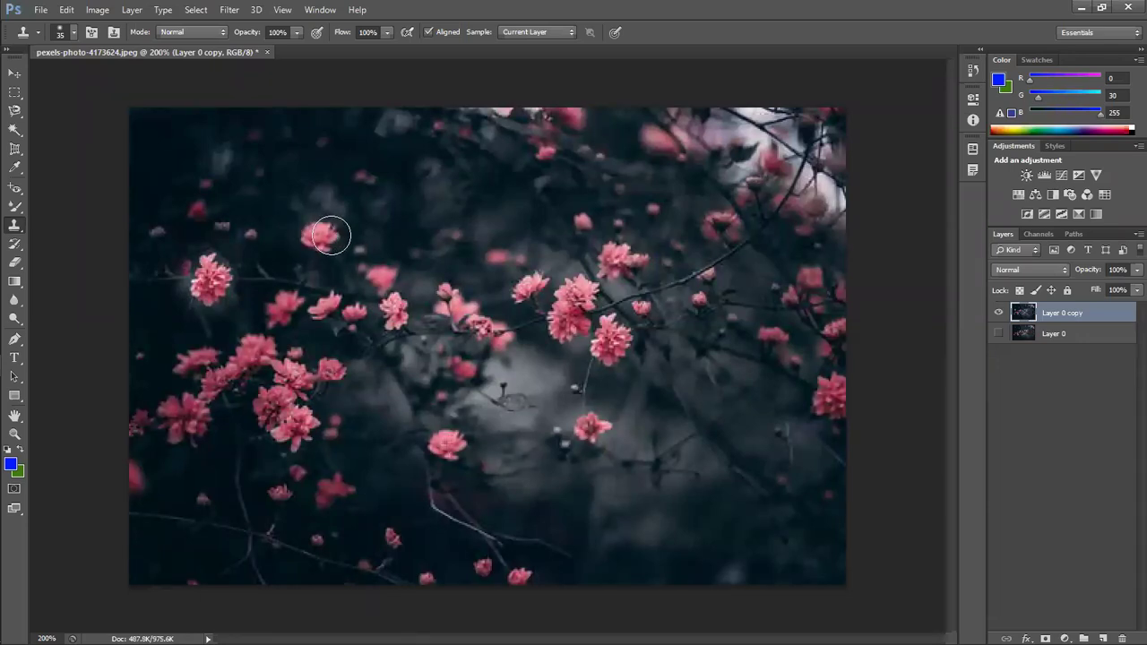
{"action": "left_click", "coordinate": [320, 240]}
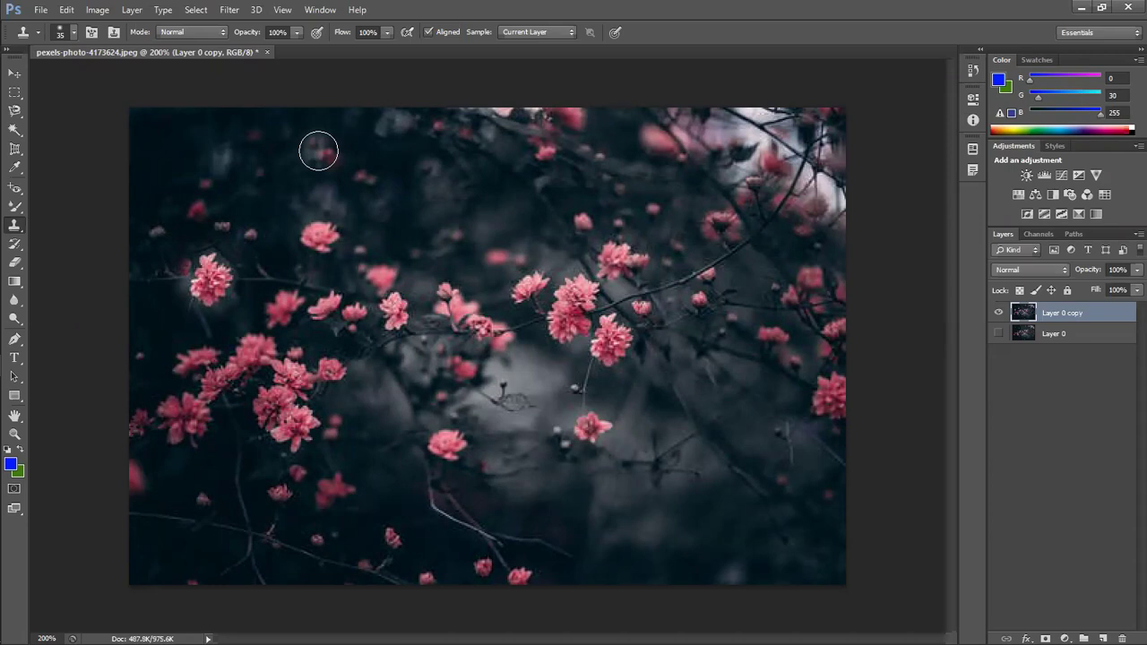
{"action": "left_click", "coordinate": [318, 150]}
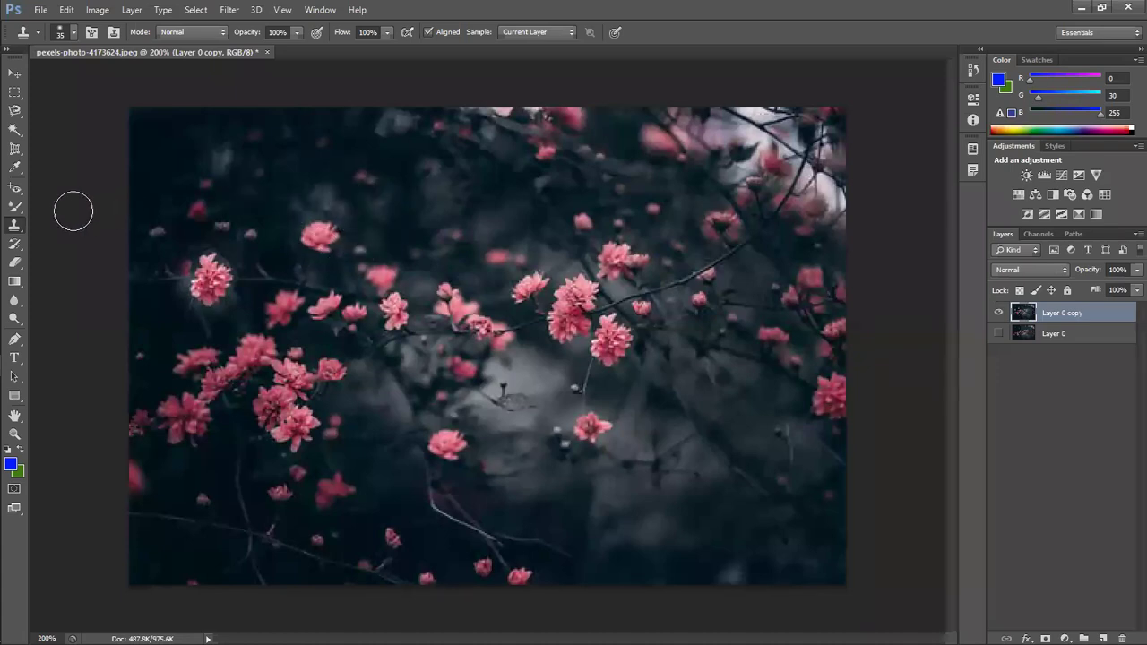
{"action": "key", "text": "ctrl+z"}
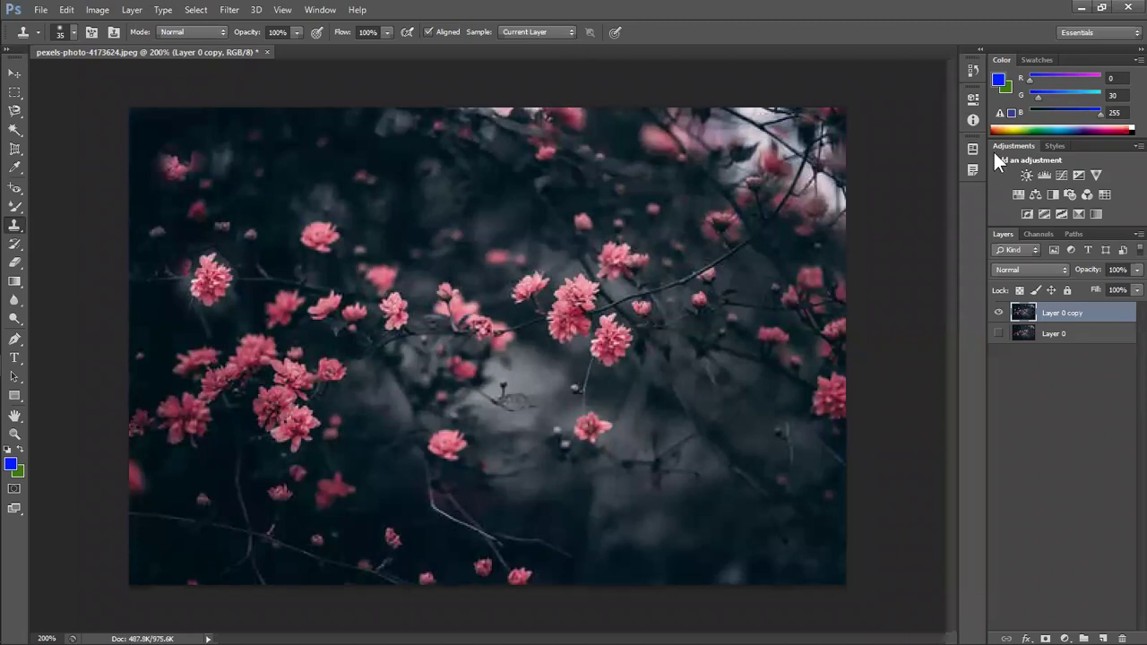
{"action": "key", "text": "ctrl+z"}
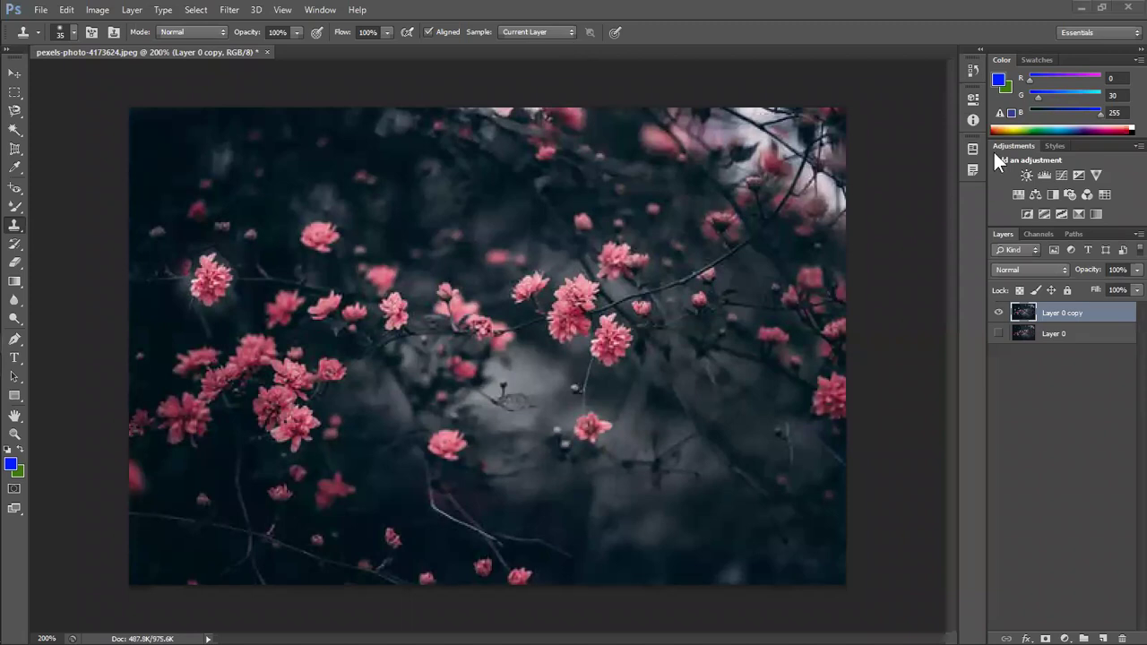
- Switch to the Pattern Stamp Tool at size 40, undo a test stroke, and show the pattern picker
{"action": "right_click", "coordinate": [19, 227]}
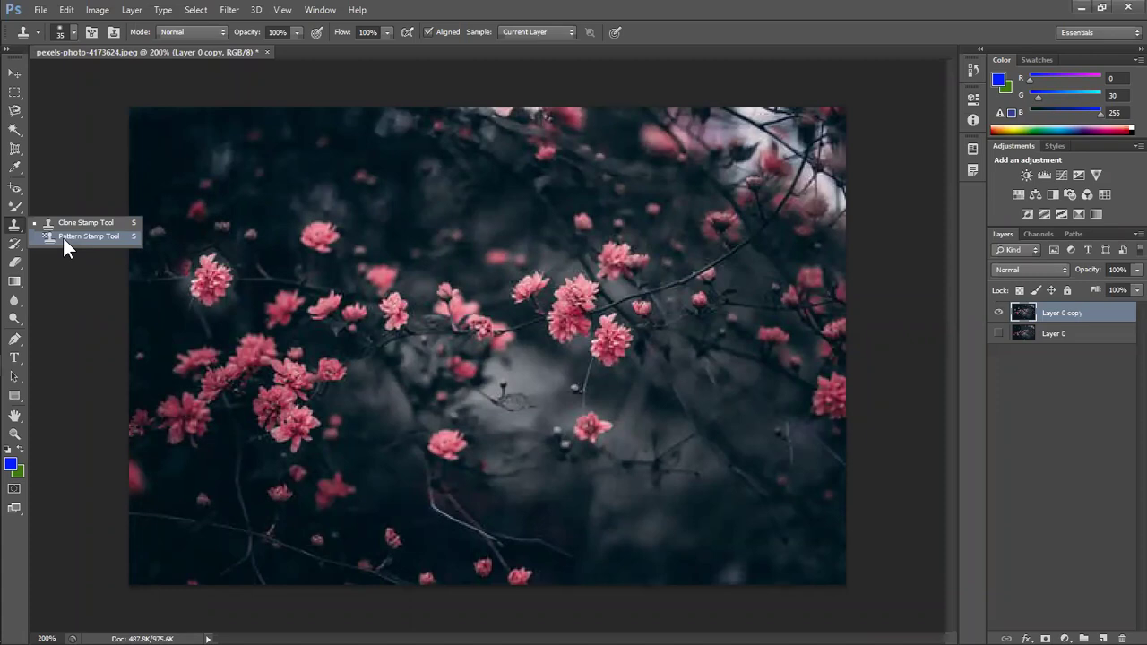
{"action": "left_click", "coordinate": [63, 237]}
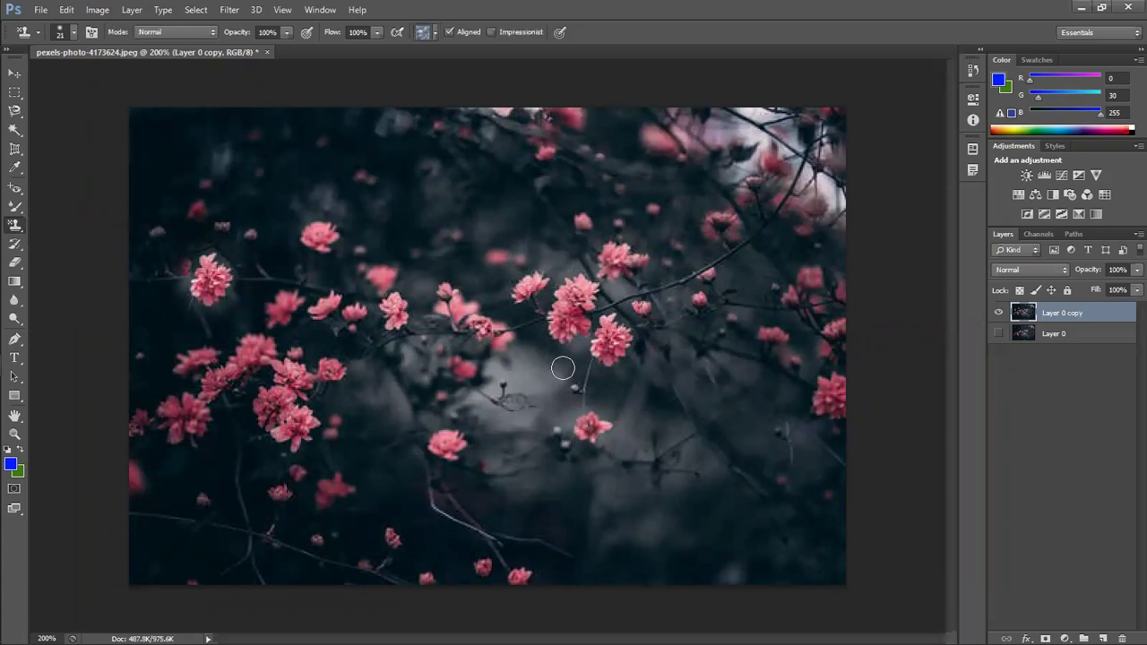
{"action": "key", "text": "bracketright"}
{"action": "key", "text": "bracketright"}
{"action": "mouse_move", "coordinate": [589, 346]}
{"action": "left_mouse_down"}
{"action": "mouse_move", "coordinate": [609, 334]}
{"action": "mouse_move", "coordinate": [690, 394]}
{"action": "left_mouse_up"}
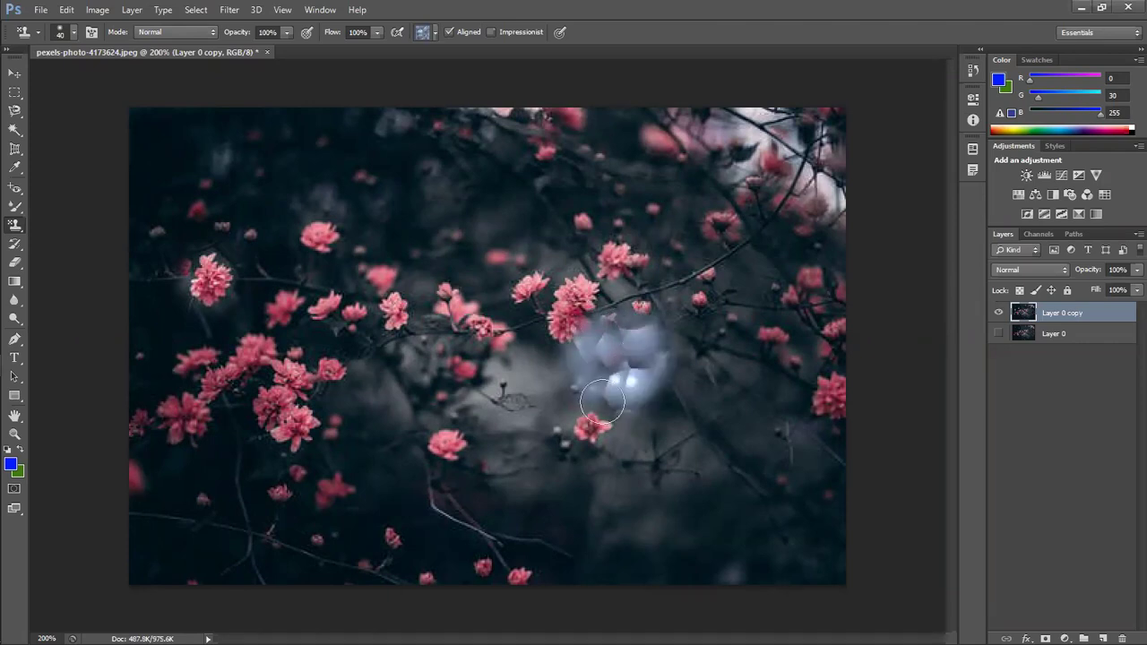
{"action": "key", "text": "ctrl+z"}
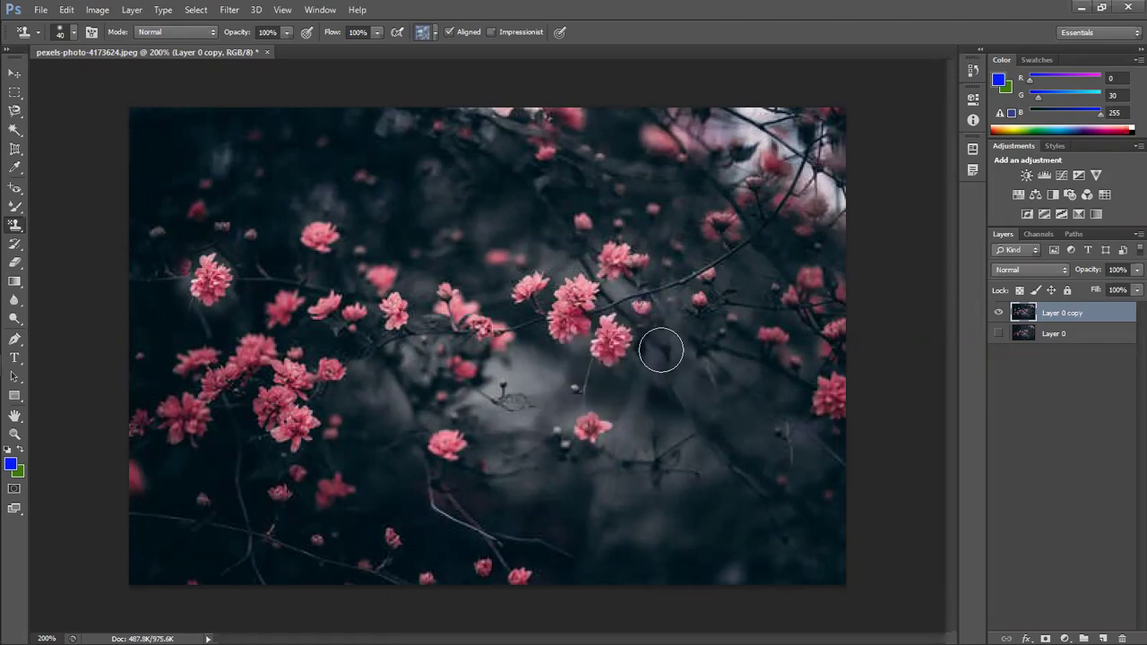
{"action": "left_click", "coordinate": [434, 33]}
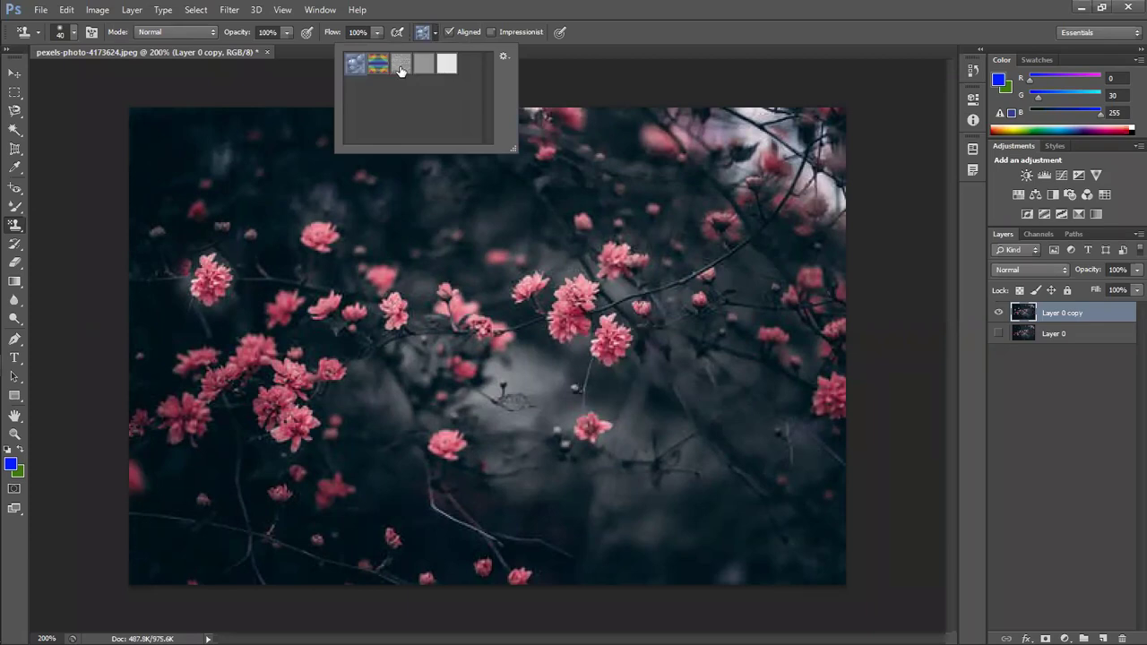
- Load the Grayscale Paper patterns, append Artist Surfaces, and enlarge the pattern list
{"action": "left_click", "coordinate": [503, 57]}
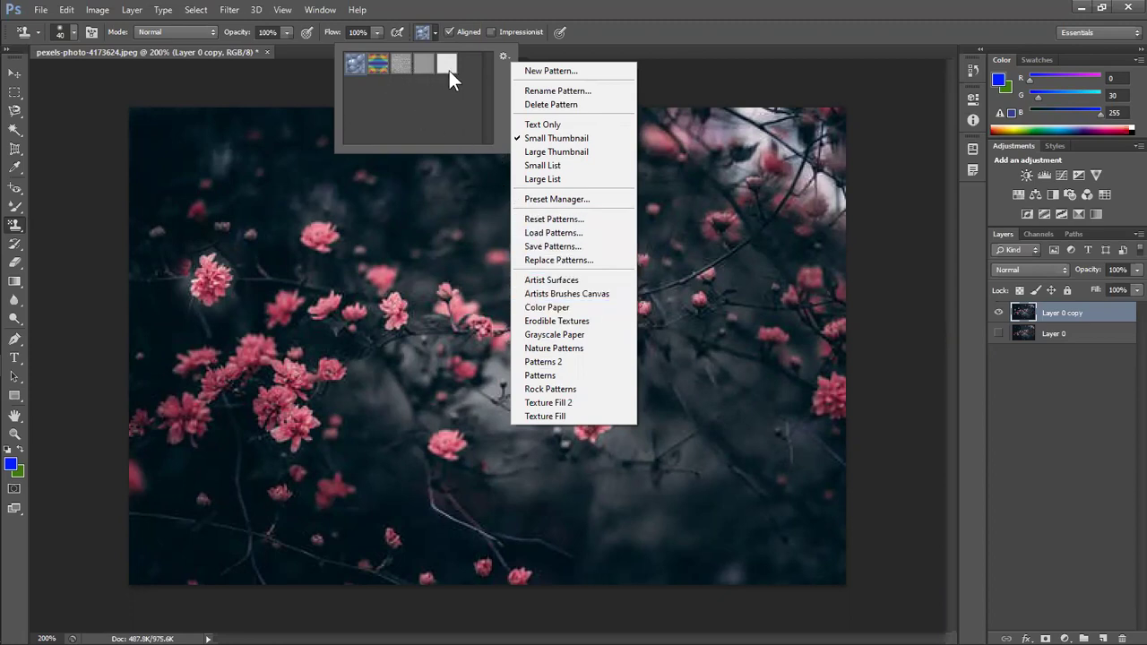
{"action": "left_click", "coordinate": [561, 335]}
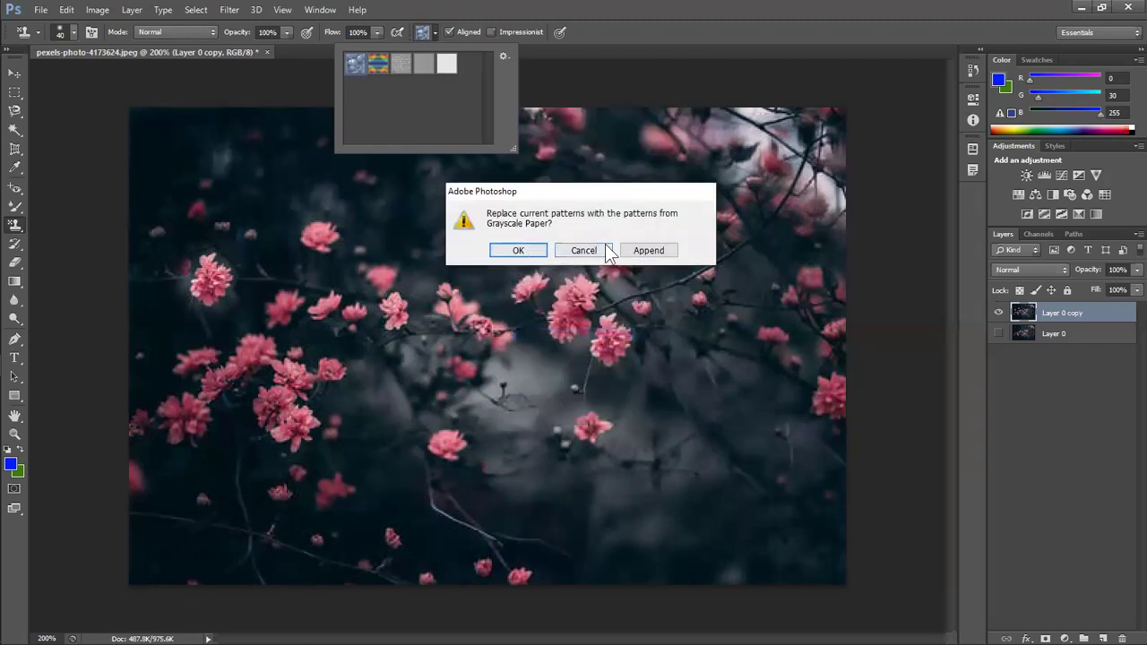
{"action": "left_click", "coordinate": [526, 251]}
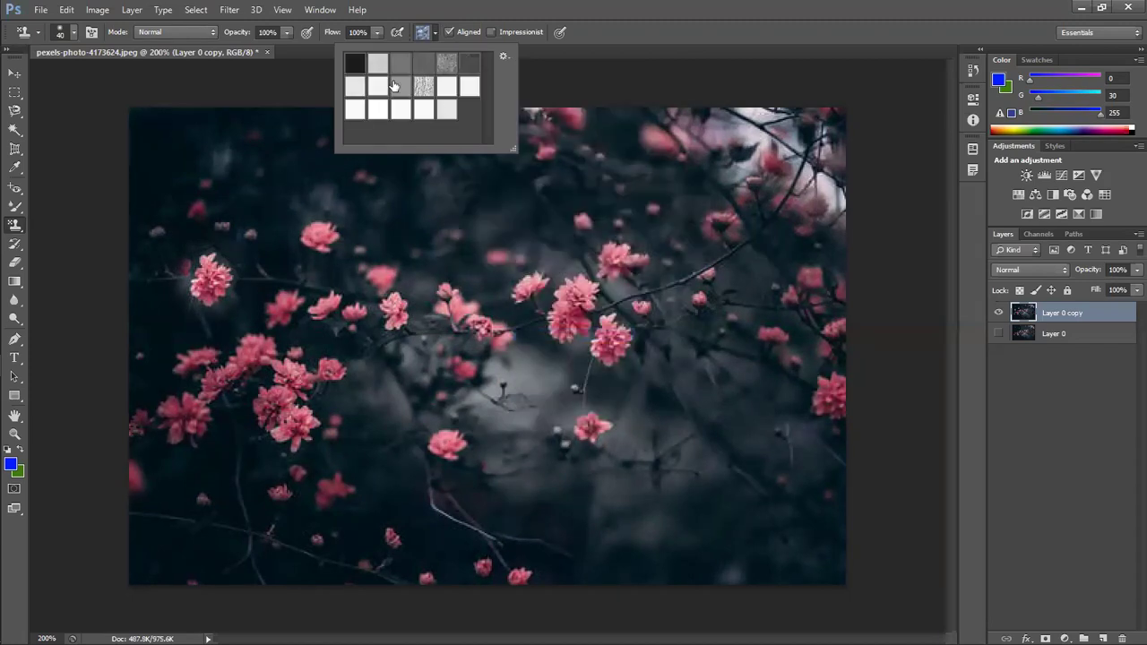
{"action": "left_click", "coordinate": [504, 57]}
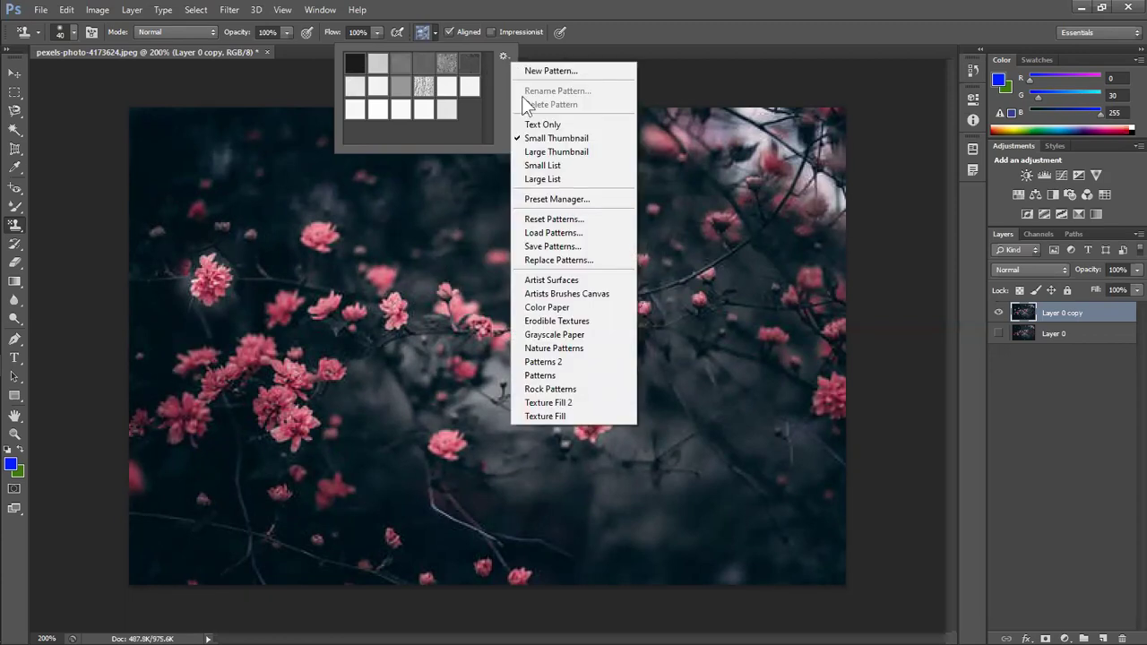
{"action": "left_click", "coordinate": [575, 281]}
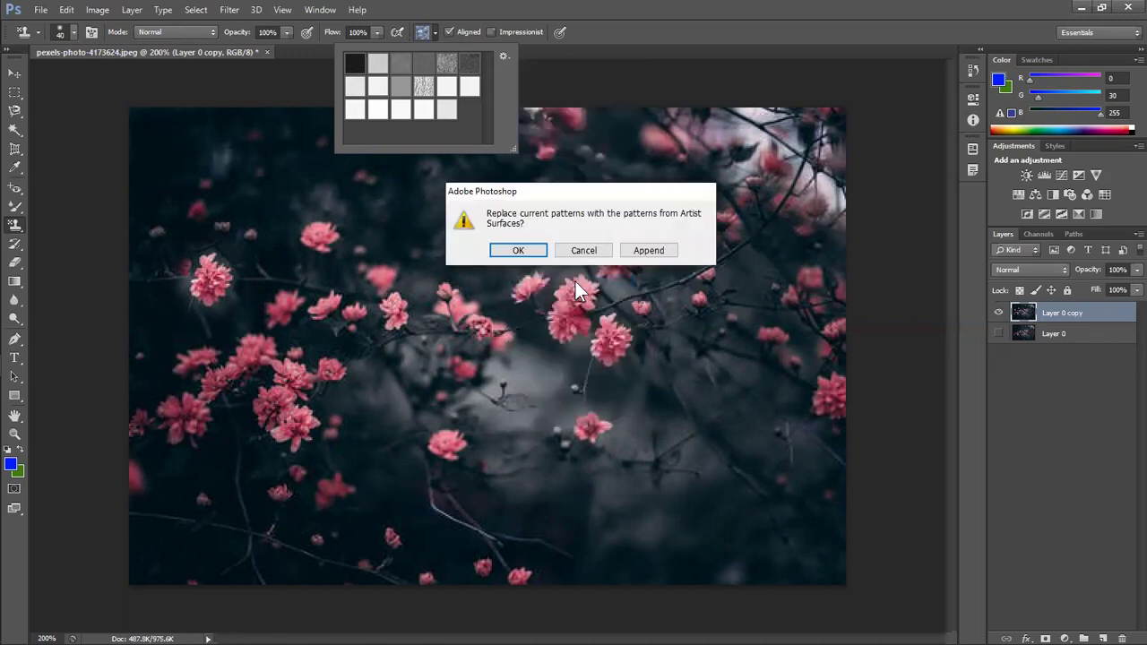
{"action": "left_click", "coordinate": [647, 251]}
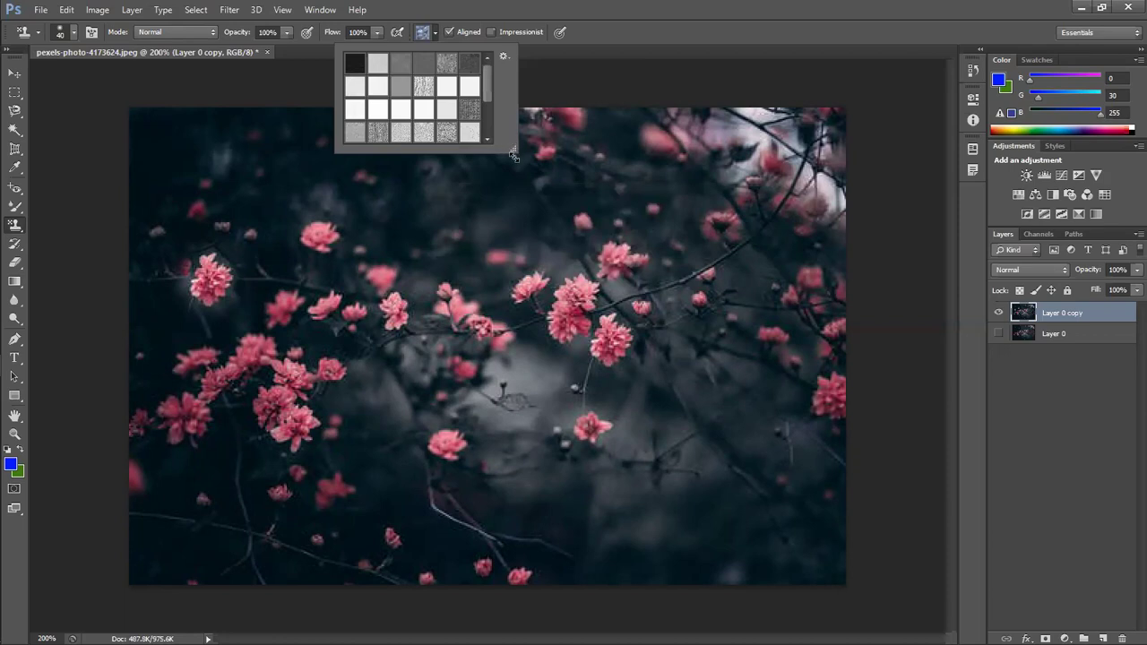
{"action": "left_click_drag", "start_coordinate": [514, 156], "coordinate": [583, 245]}
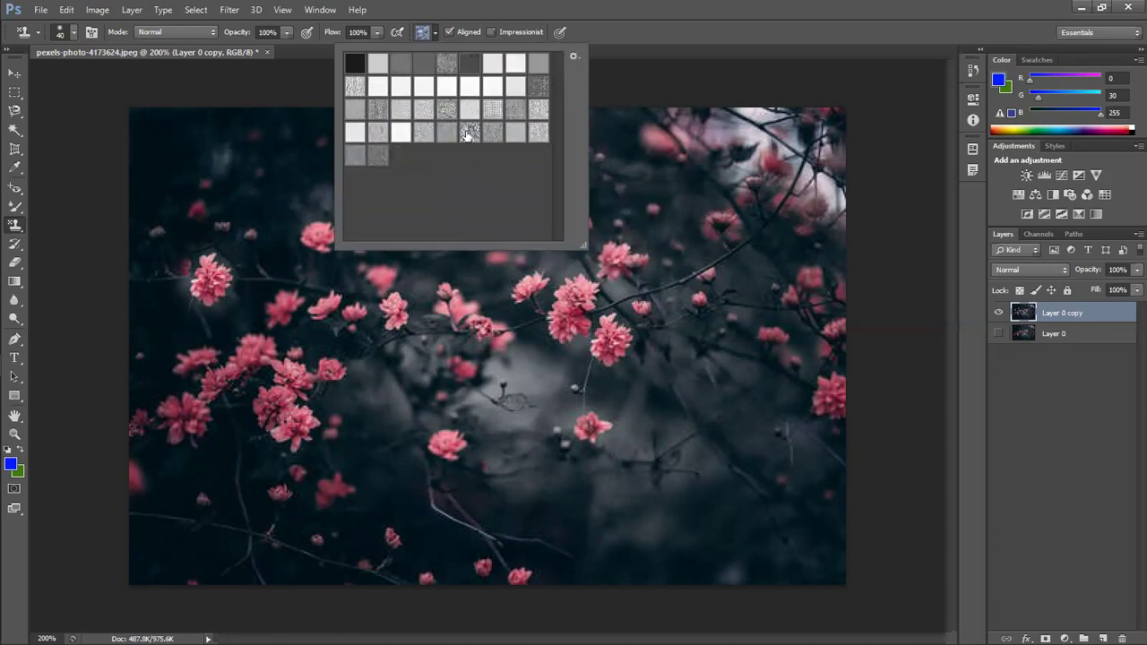
- Append the Texture Fill patterns and choose one of its textures for stamping
{"action": "left_click", "coordinate": [575, 55]}
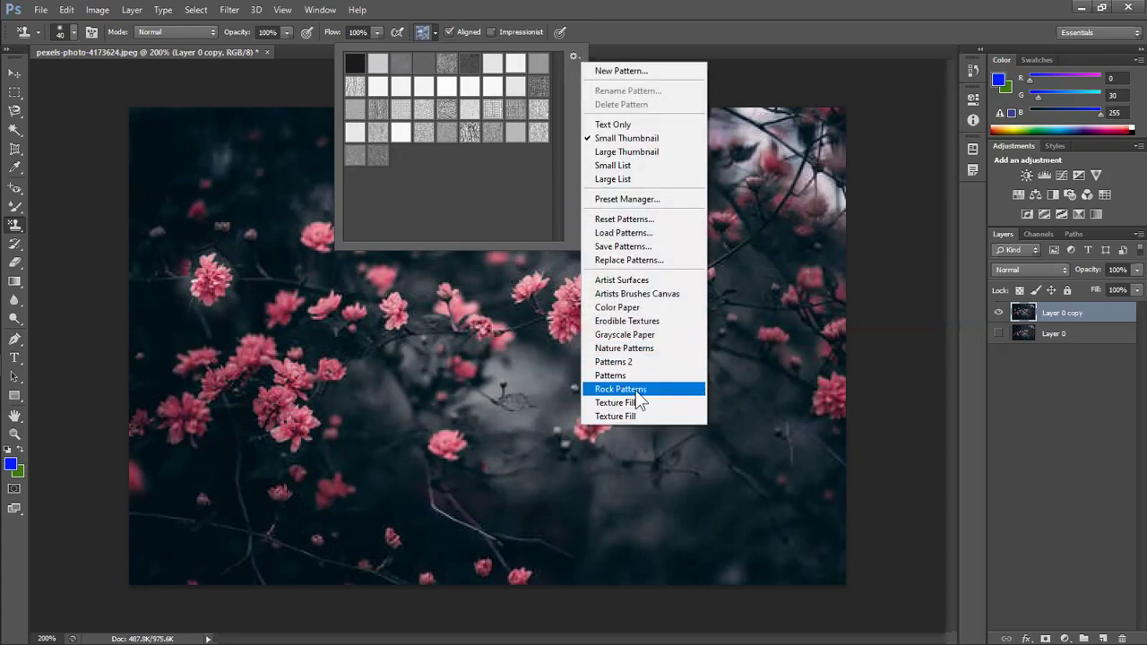
{"action": "left_click", "coordinate": [629, 415]}
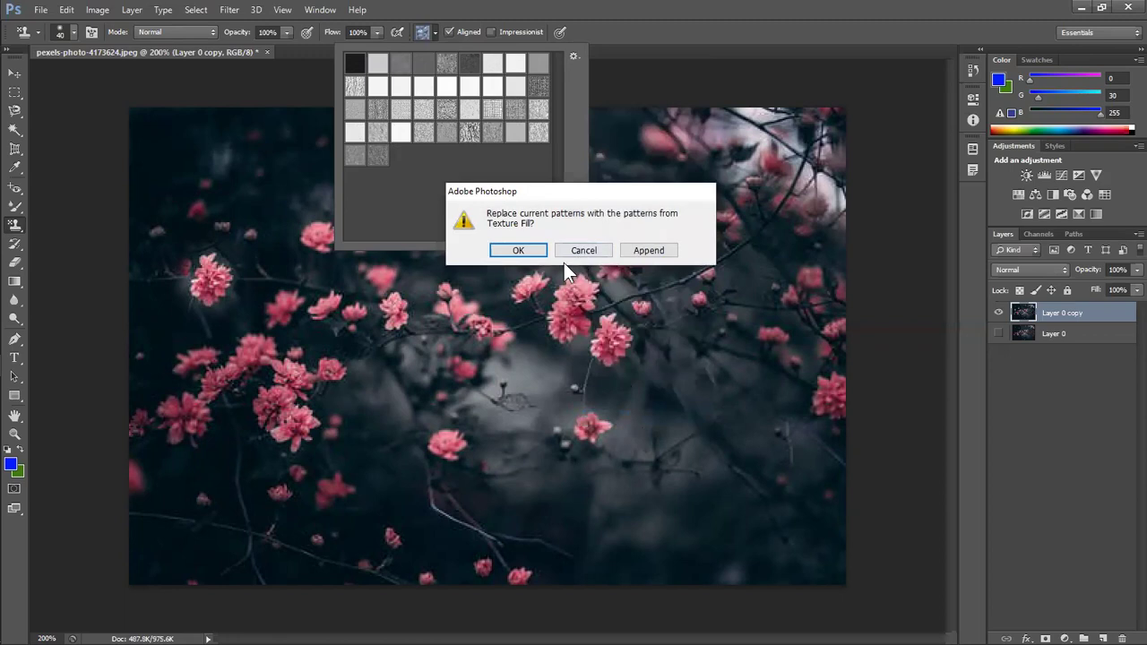
{"action": "left_click", "coordinate": [646, 251]}
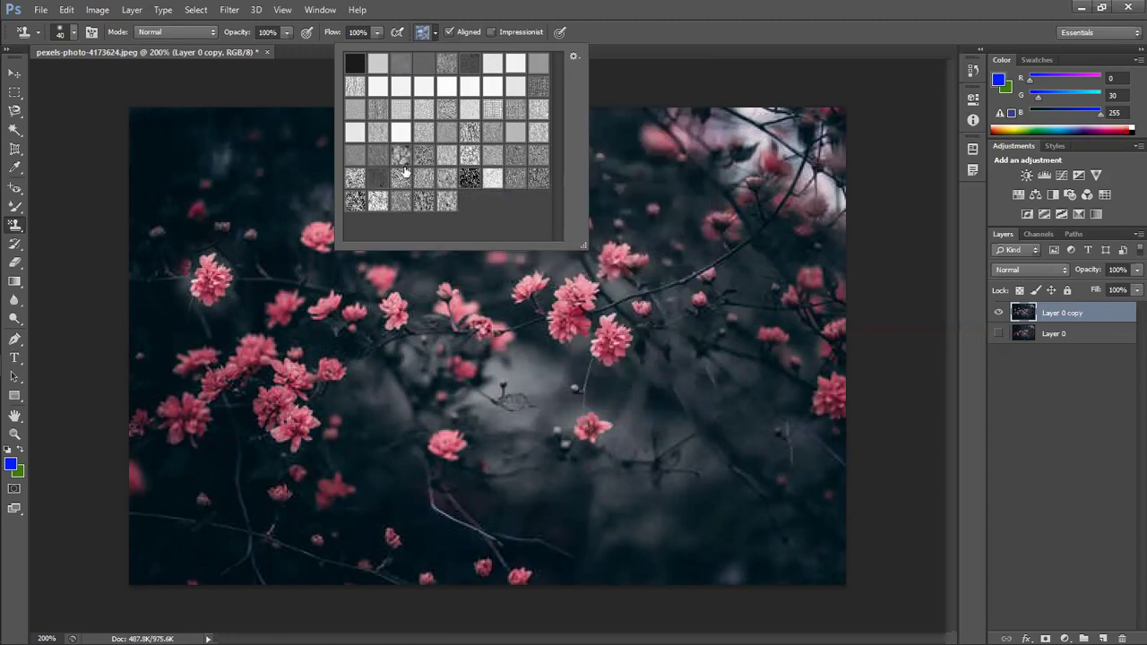
{"action": "double_click", "coordinate": [402, 176]}
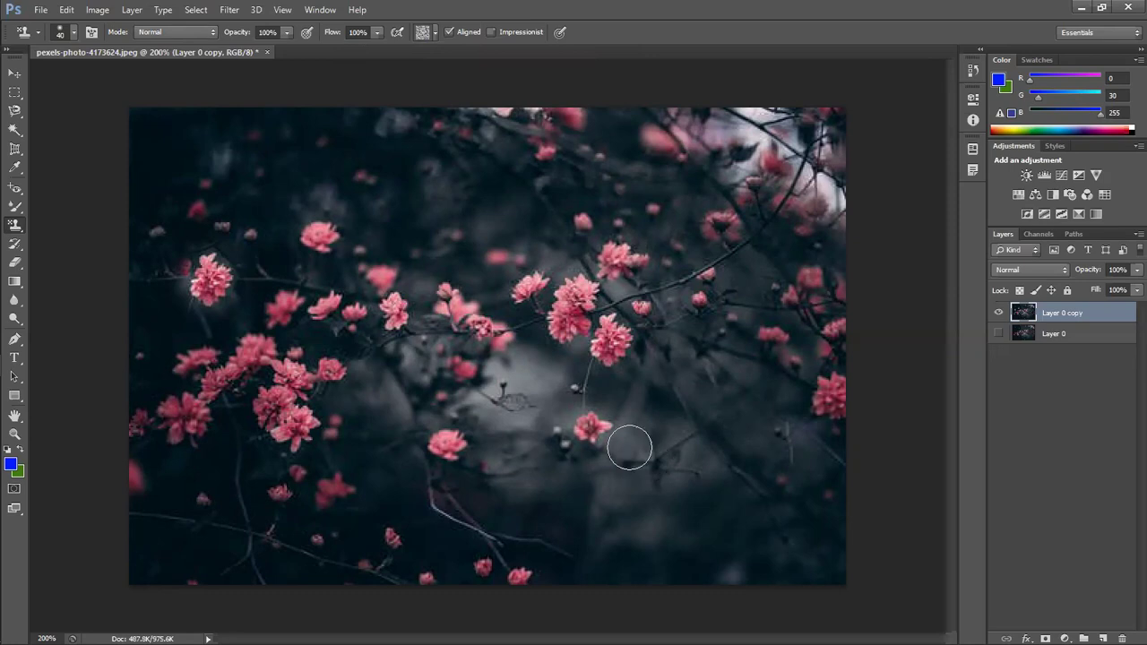
- Raise the pattern brush to 60 and test a textured patch on the lower right, then undo it
{"action": "left_click", "coordinate": [435, 32]}
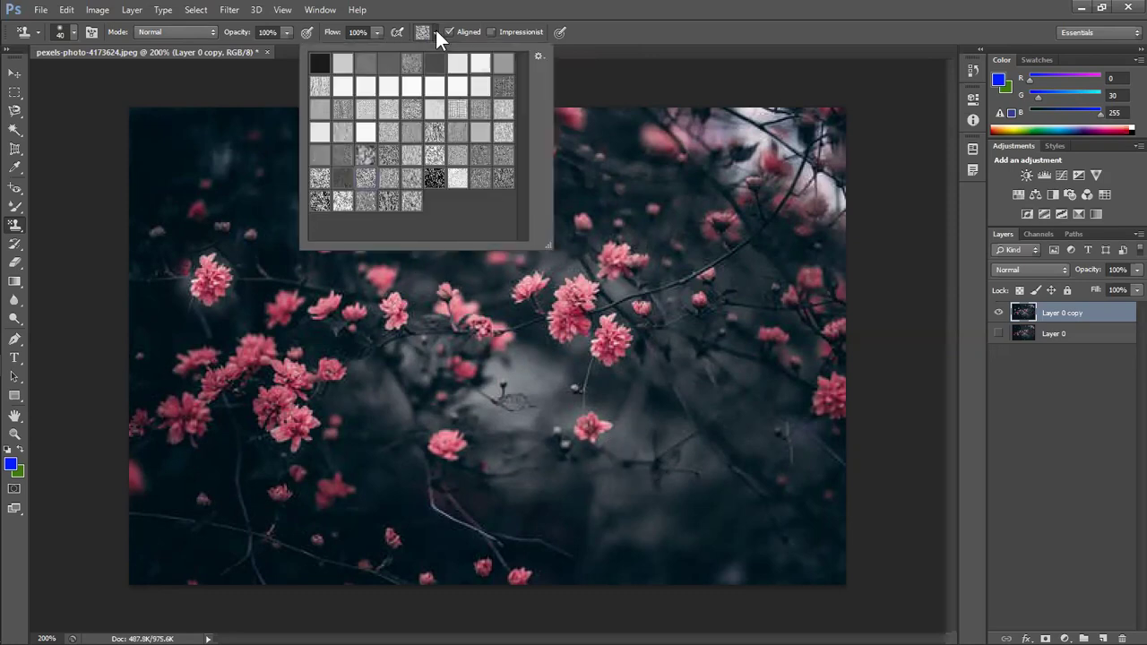
{"action": "left_click", "coordinate": [432, 28]}
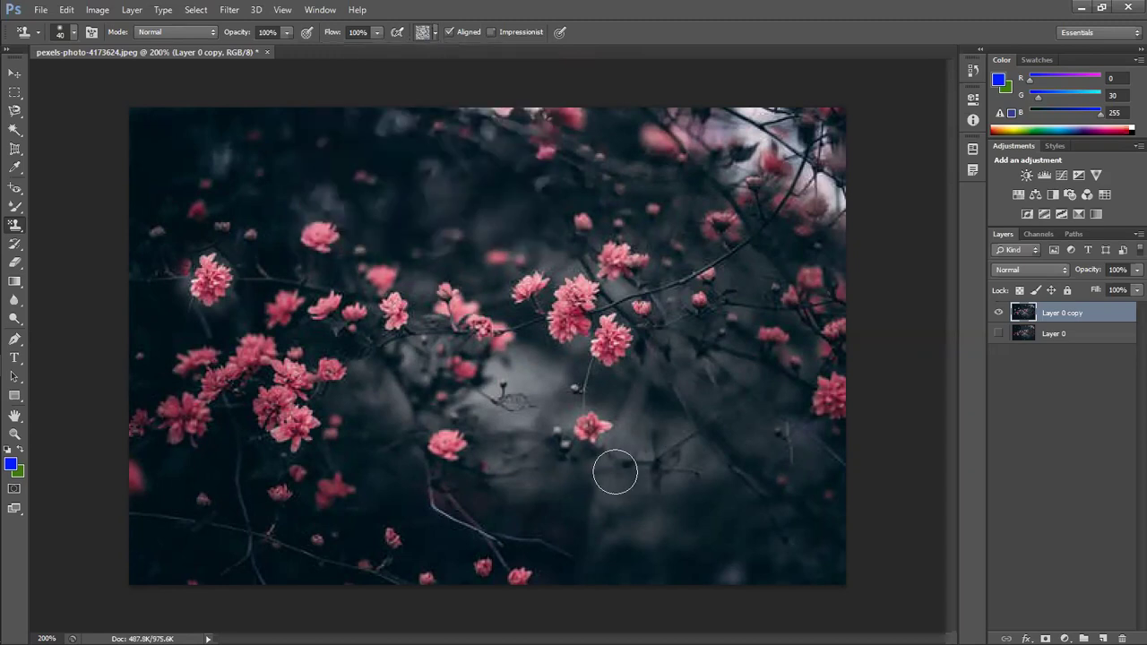
{"action": "key", "text": "bracketright"}
{"action": "key", "text": "bracketright"}
{"action": "mouse_move", "coordinate": [666, 465]}
{"action": "left_mouse_down"}
{"action": "mouse_move", "coordinate": [686, 460]}
{"action": "mouse_move", "coordinate": [690, 502]}
{"action": "left_mouse_up"}
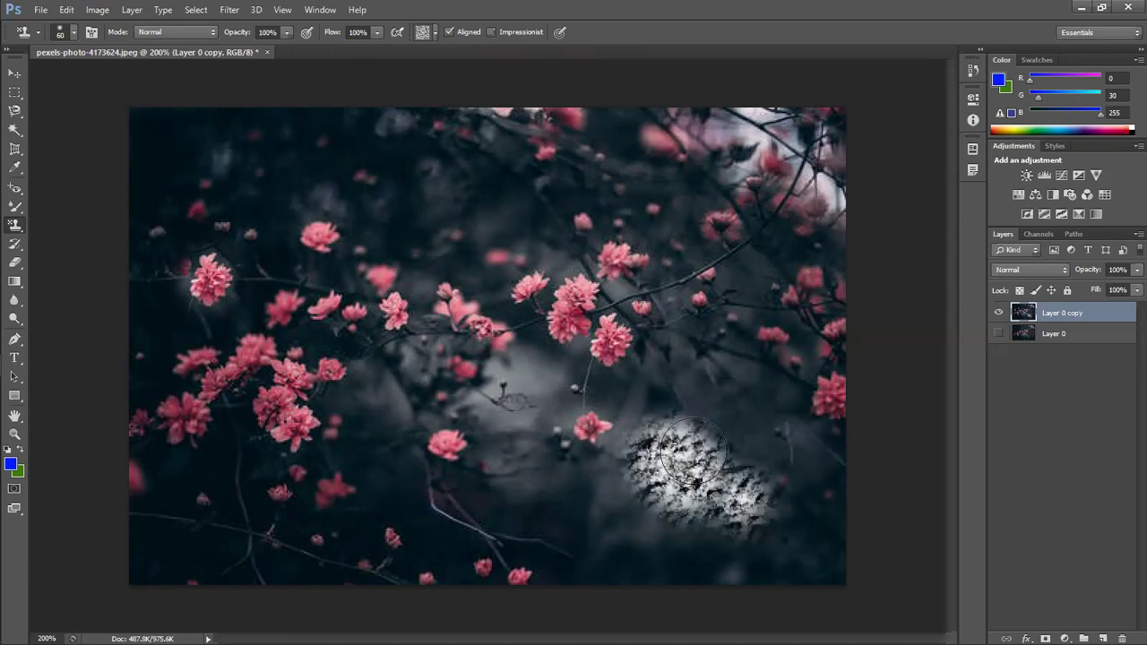
{"action": "key", "text": "ctrl+z"}
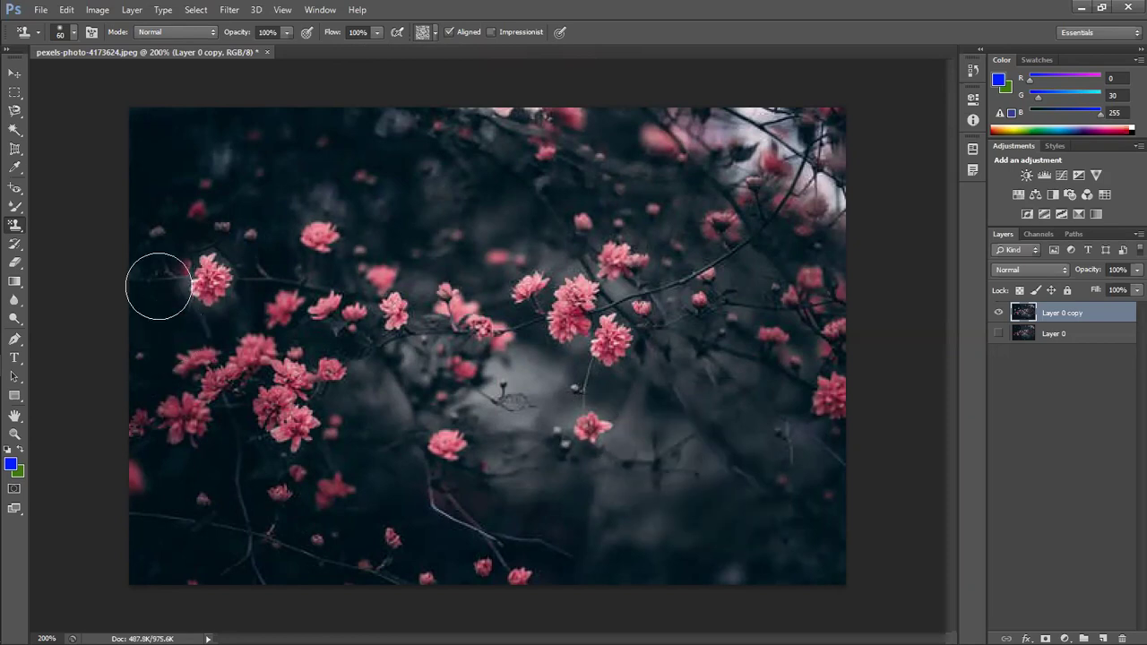
- Pick a different texture pattern, test-stamp it on the lower right, and undo it
{"action": "right_click", "coordinate": [17, 227]}
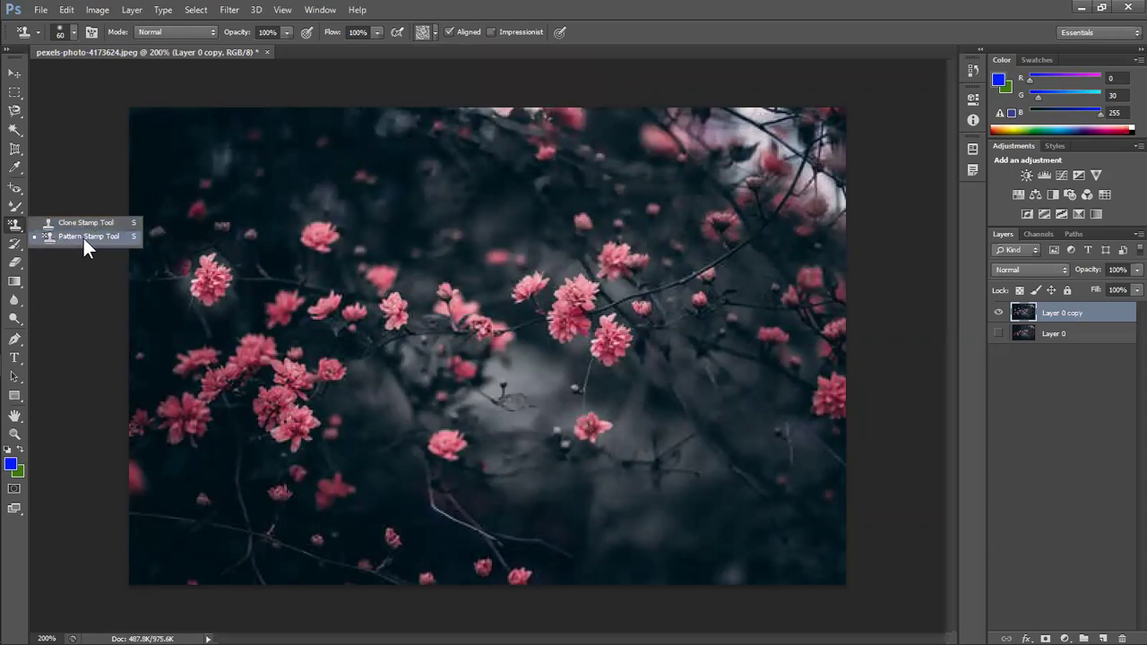
{"action": "left_click", "coordinate": [83, 238]}
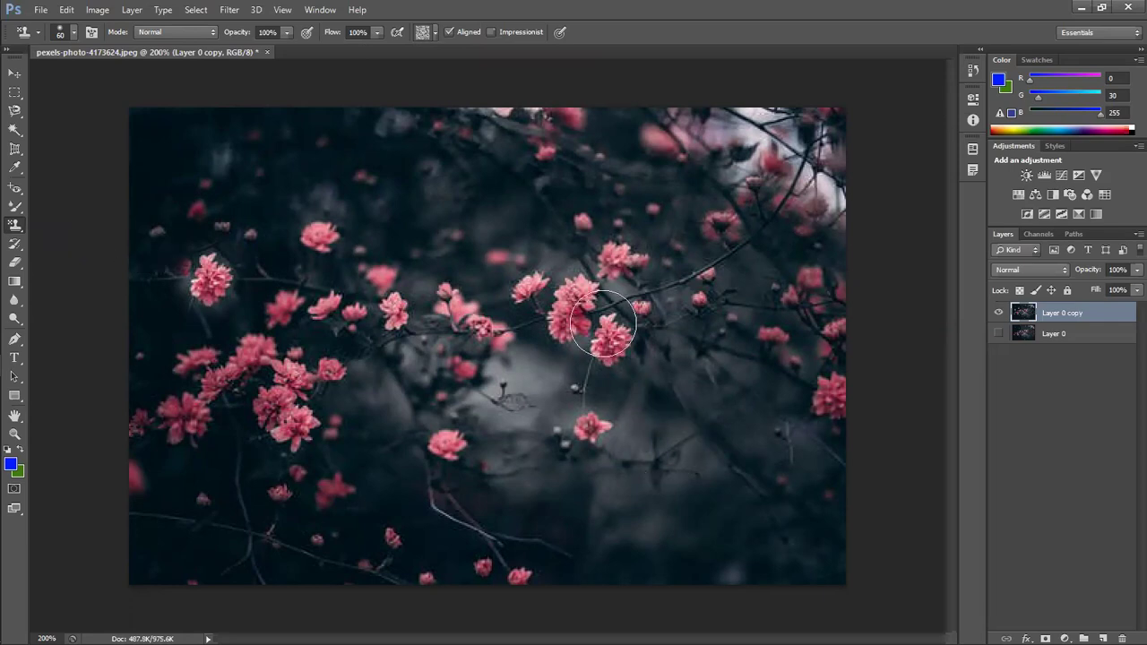
{"action": "left_click", "coordinate": [433, 33]}
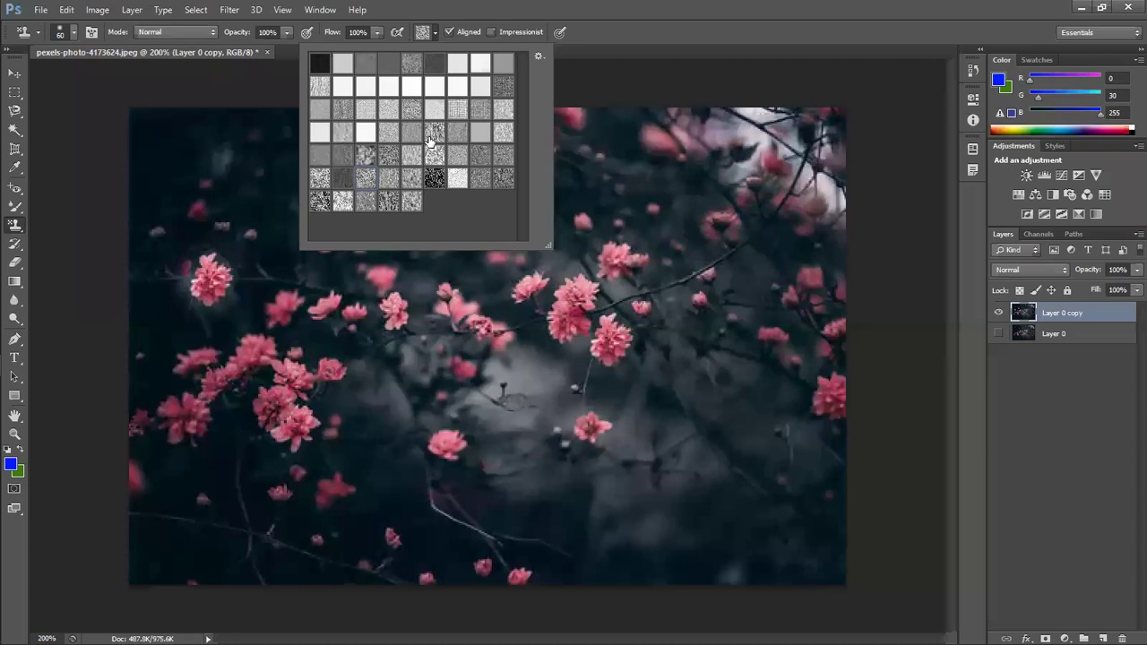
{"action": "left_click", "coordinate": [324, 180]}
{"action": "key", "text": "Return"}
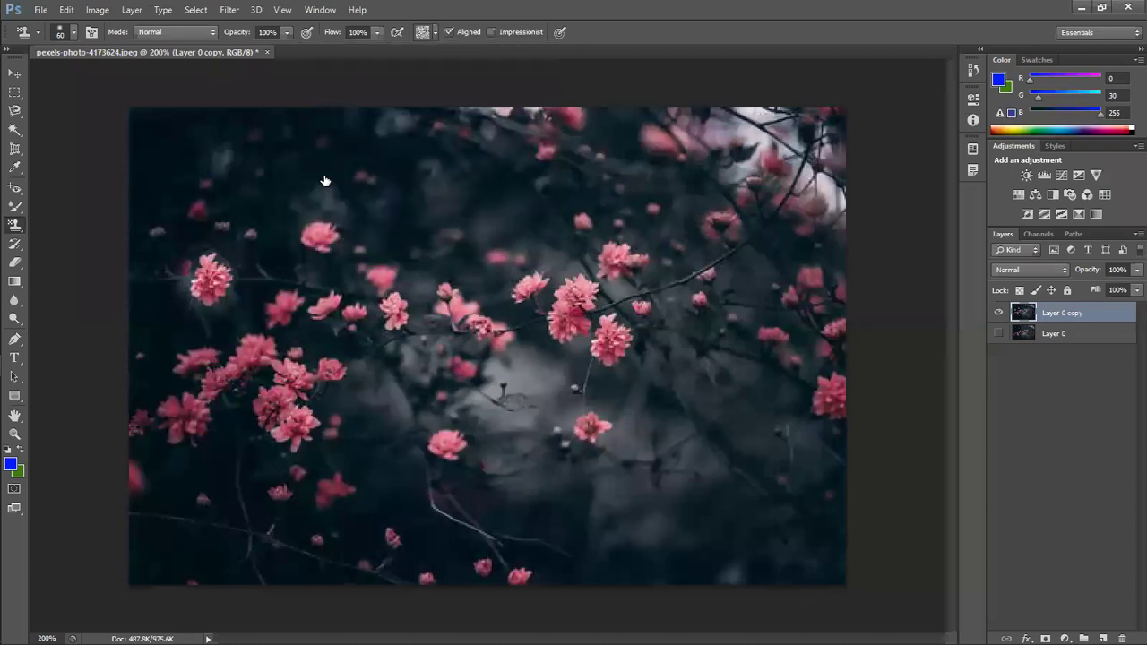
{"action": "mouse_move", "coordinate": [760, 481]}
{"action": "left_mouse_down"}
{"action": "mouse_move", "coordinate": [633, 487]}
{"action": "mouse_move", "coordinate": [860, 573]}
{"action": "left_mouse_up"}
{"action": "key", "text": "ctrl+z"}
- Select the History Brush Tool and toggle Layer 0 copy's visibility to compare with the original
{"action": "left_click", "coordinate": [17, 243]}
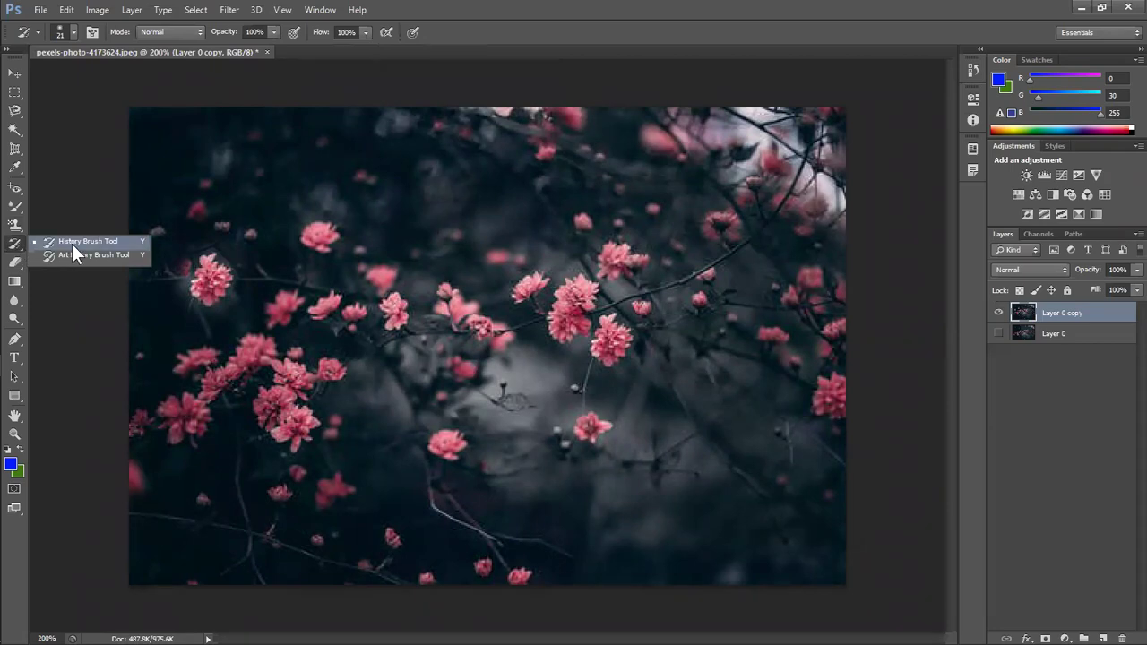
{"action": "left_click", "coordinate": [74, 243]}
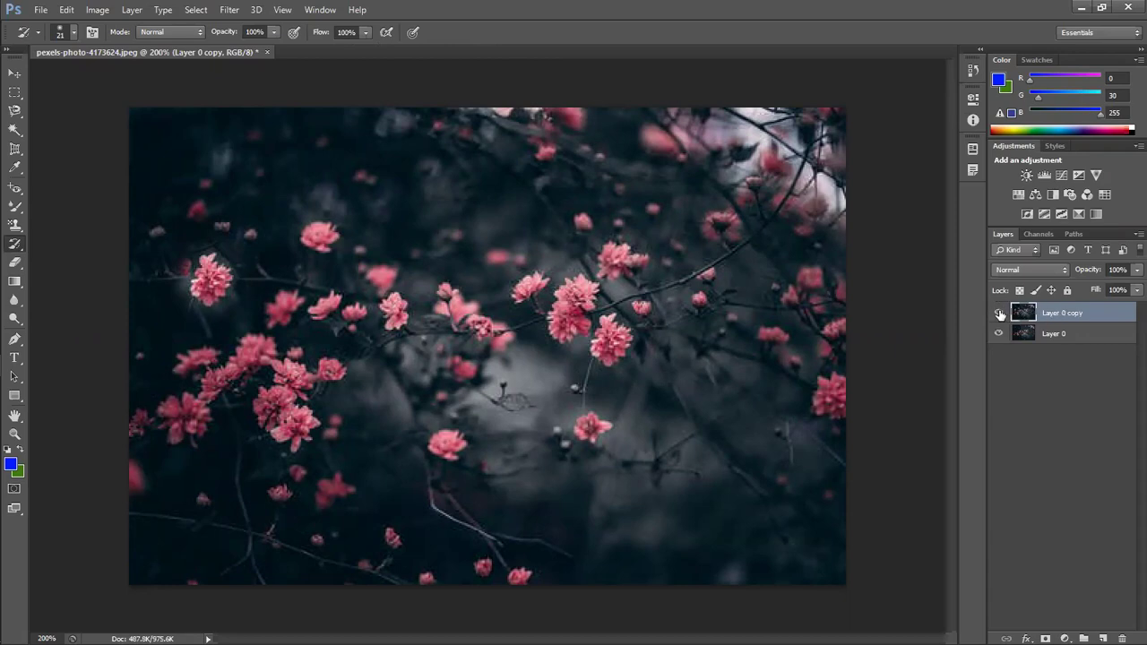
{"action": "left_click", "coordinate": [1000, 313]}
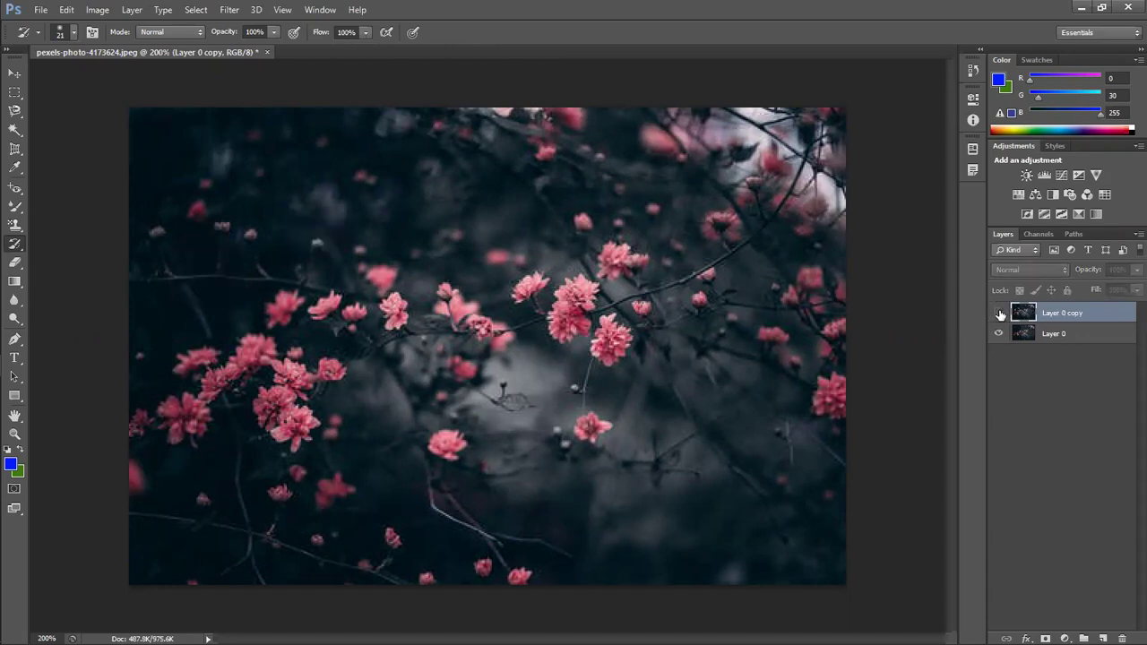
{"action": "left_click", "coordinate": [1056, 337]}
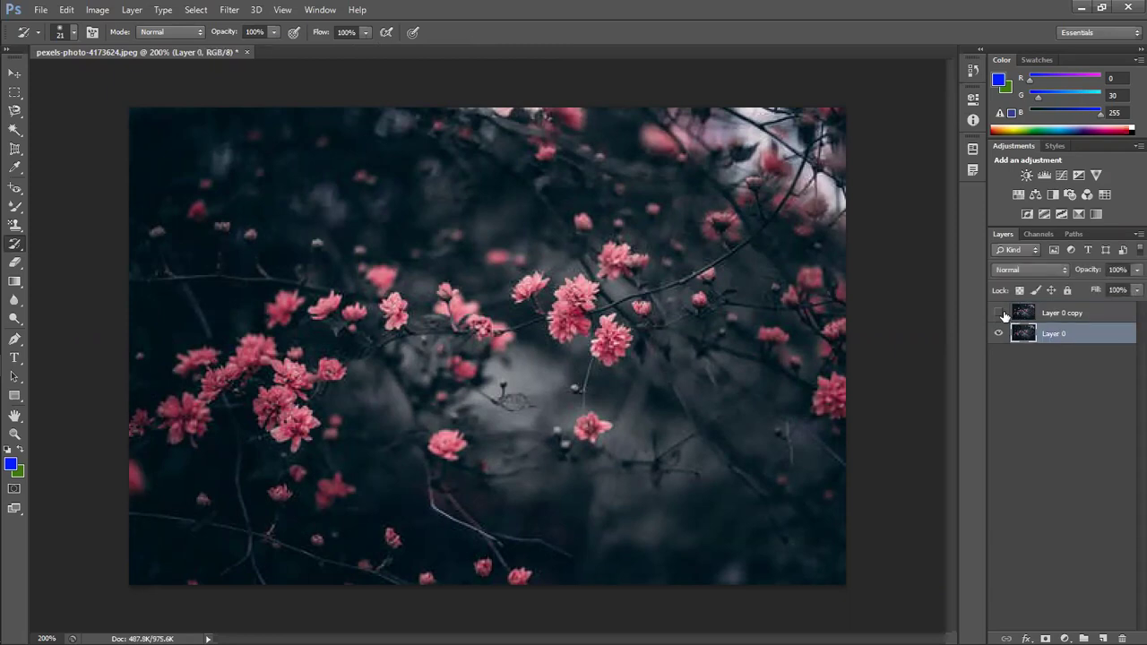
{"action": "left_click", "coordinate": [1052, 314]}
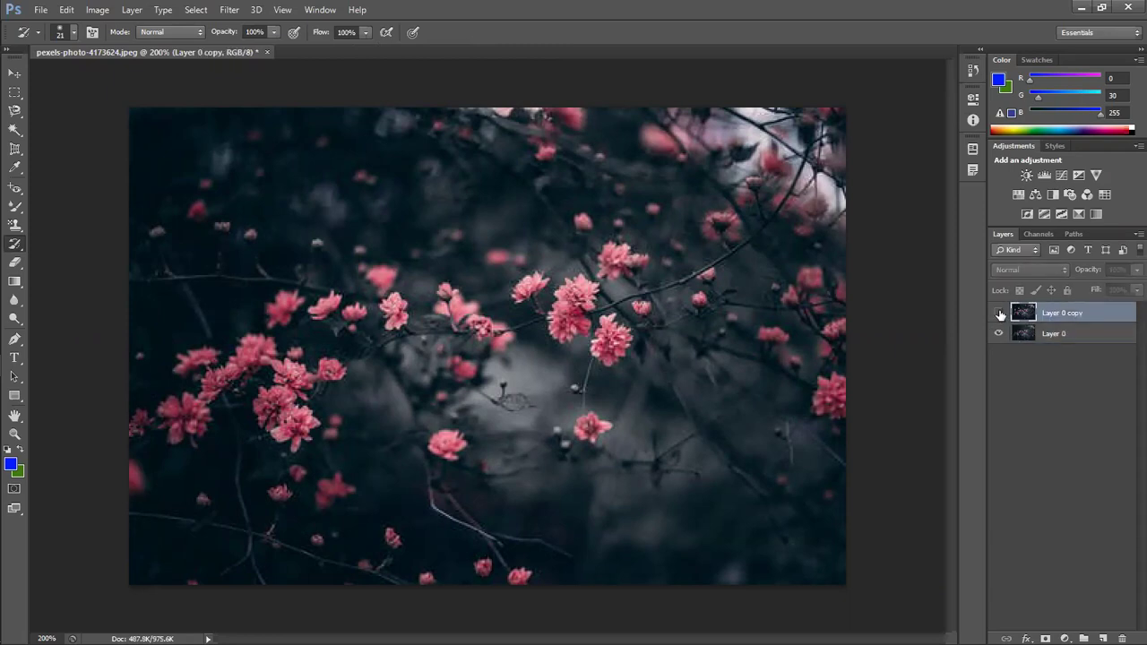
{"action": "left_click", "coordinate": [999, 313]}
{"action": "left_click", "coordinate": [999, 313]}
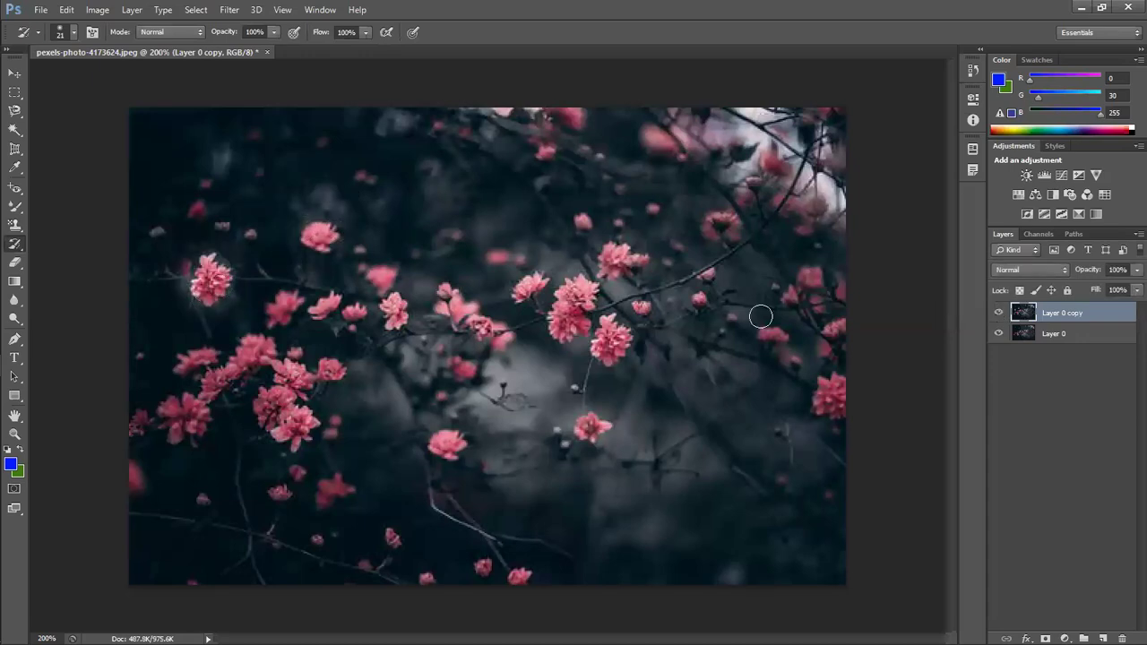
{"action": "left_click", "coordinate": [999, 313]}
{"action": "left_click", "coordinate": [1000, 312]}
{"action": "left_click", "coordinate": [1000, 311]}
{"action": "left_click", "coordinate": [999, 312]}
- Undo a trial erase, then paint the left added flower away with a size 40 History Brush
{"action": "left_click", "coordinate": [16, 263]}
{"action": "mouse_move", "coordinate": [222, 261]}
{"action": "left_mouse_down"}
{"action": "mouse_move", "coordinate": [218, 291]}
{"action": "mouse_move", "coordinate": [233, 257]}
{"action": "left_mouse_up"}
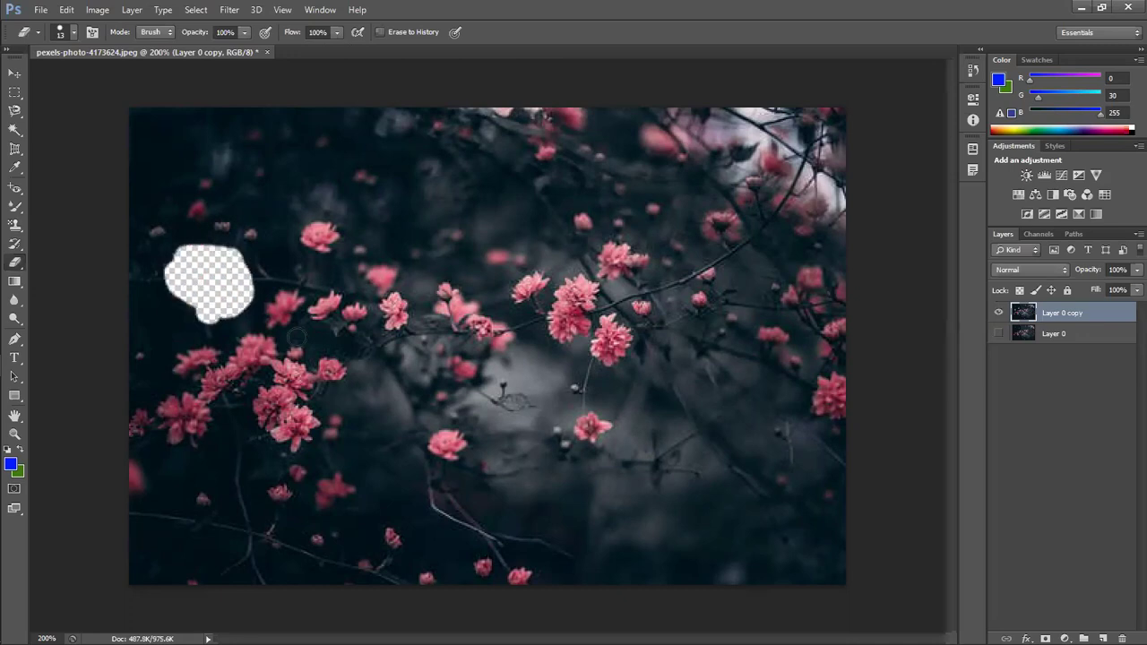
{"action": "key", "text": "ctrl+z"}
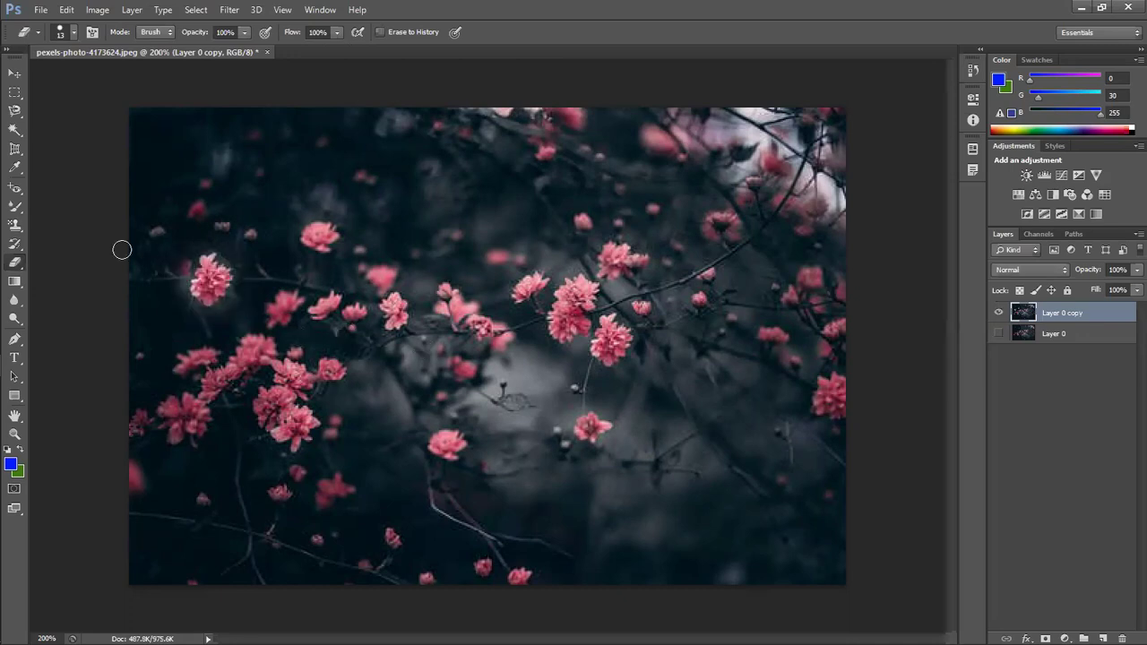
{"action": "left_click", "coordinate": [15, 244]}
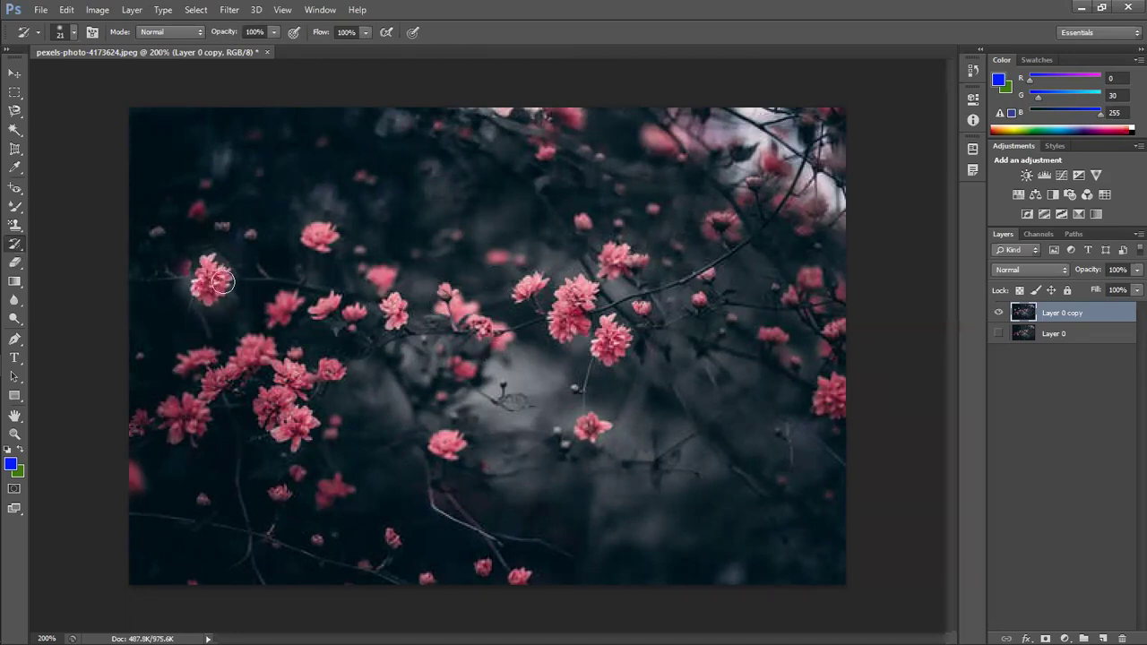
{"action": "right_click", "coordinate": [17, 245]}
{"action": "left_click", "coordinate": [67, 242]}
{"action": "key", "text": "bracketright"}
{"action": "key", "text": "bracketright"}
{"action": "mouse_move", "coordinate": [210, 251]}
{"action": "left_mouse_down"}
{"action": "mouse_move", "coordinate": [238, 285]}
{"action": "mouse_move", "coordinate": [209, 256]}
{"action": "left_mouse_up"}
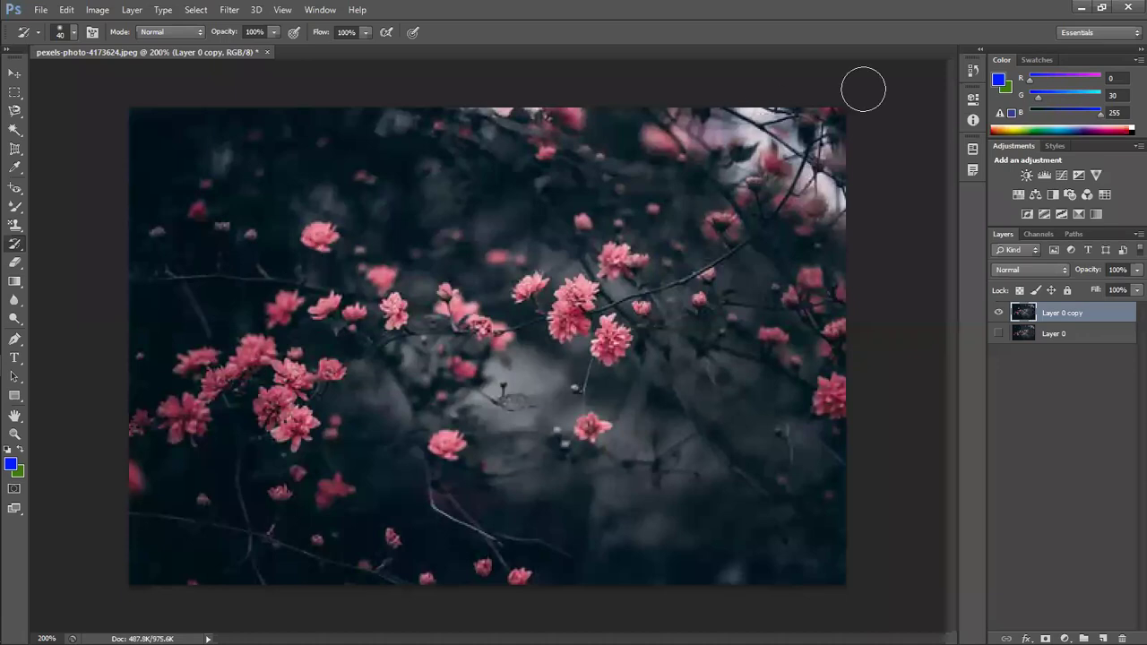
- Test History Brush repaints of the upper and left flowers, undo them, and step back twice
{"action": "left_click", "coordinate": [973, 72]}
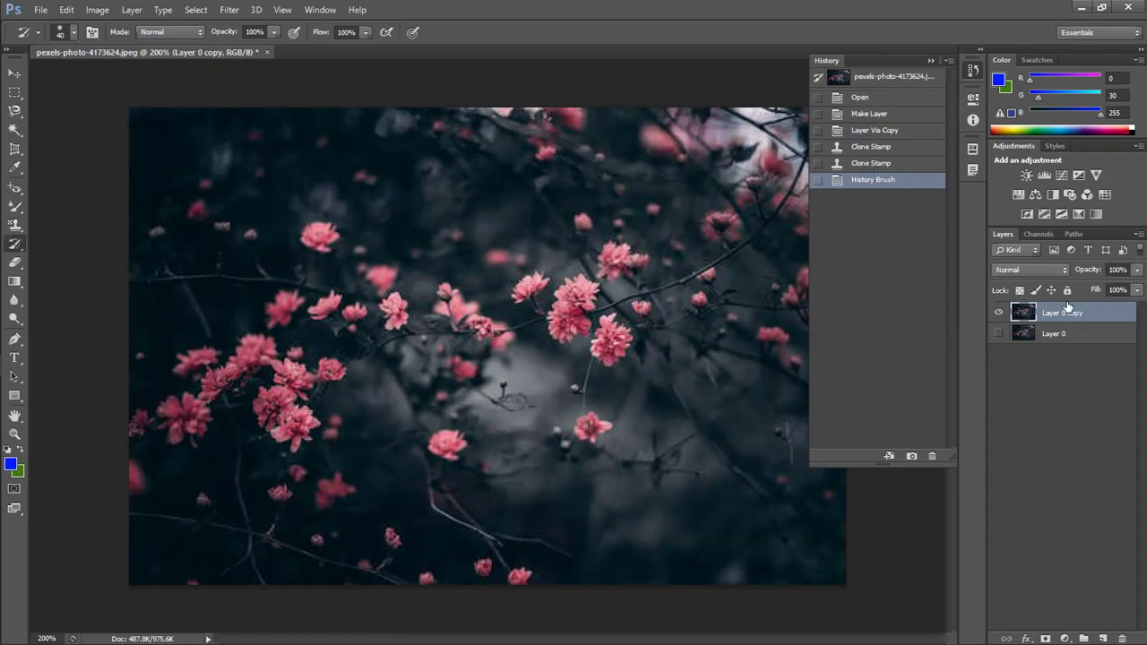
{"action": "left_click", "coordinate": [930, 60]}
{"action": "left_click_drag", "start_coordinate": [328, 259], "coordinate": [320, 237]}
{"action": "key", "text": "ctrl+z"}
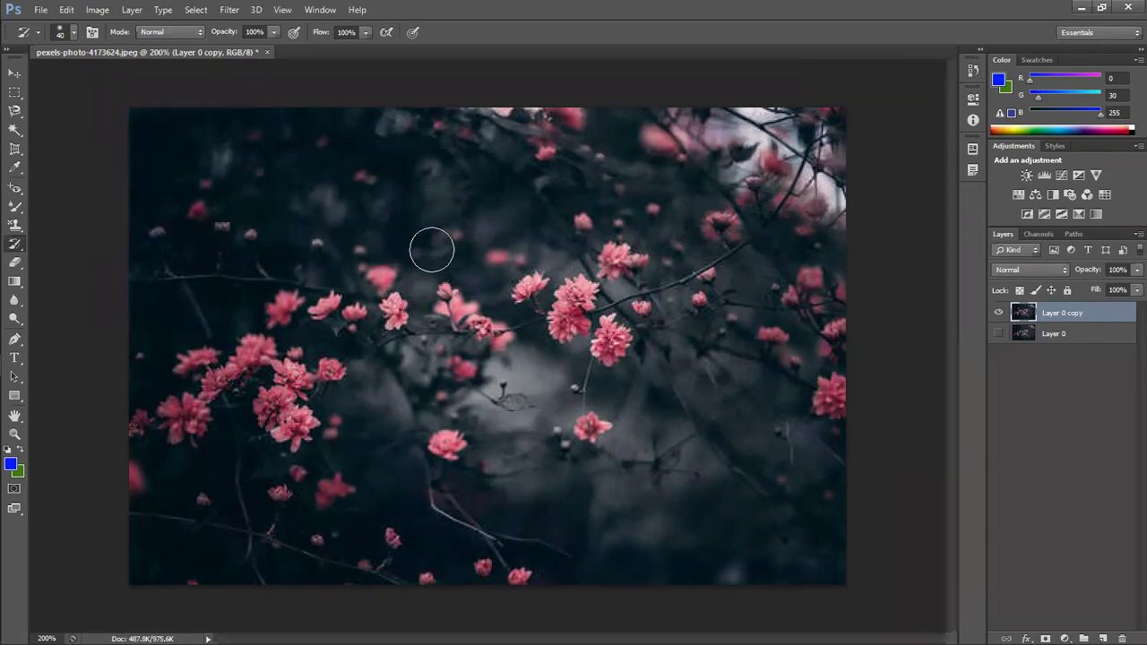
{"action": "left_click", "coordinate": [211, 278]}
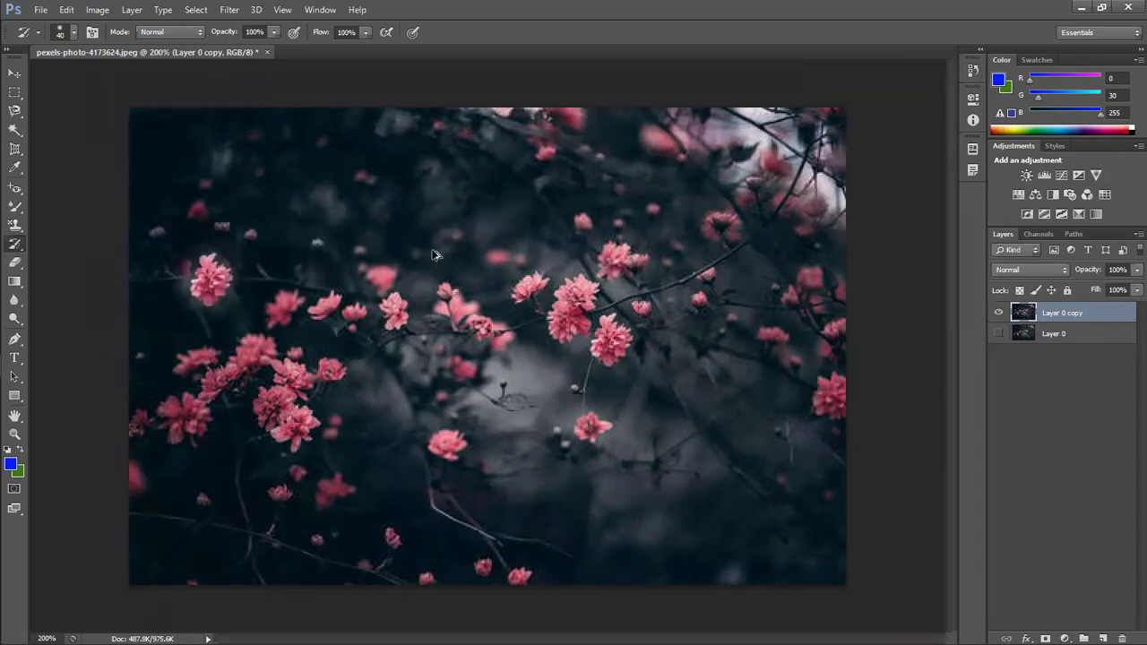
{"action": "key", "text": "ctrl+z"}
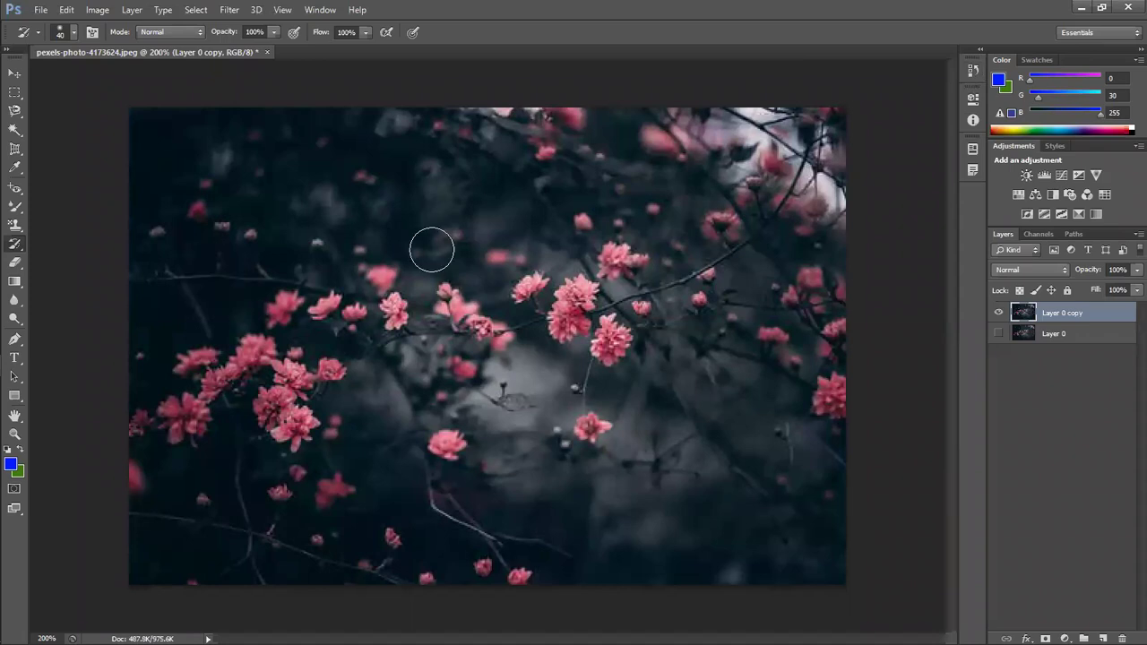
{"action": "key", "text": "ctrl+alt+z"}
{"action": "key", "text": "ctrl+alt+z"}
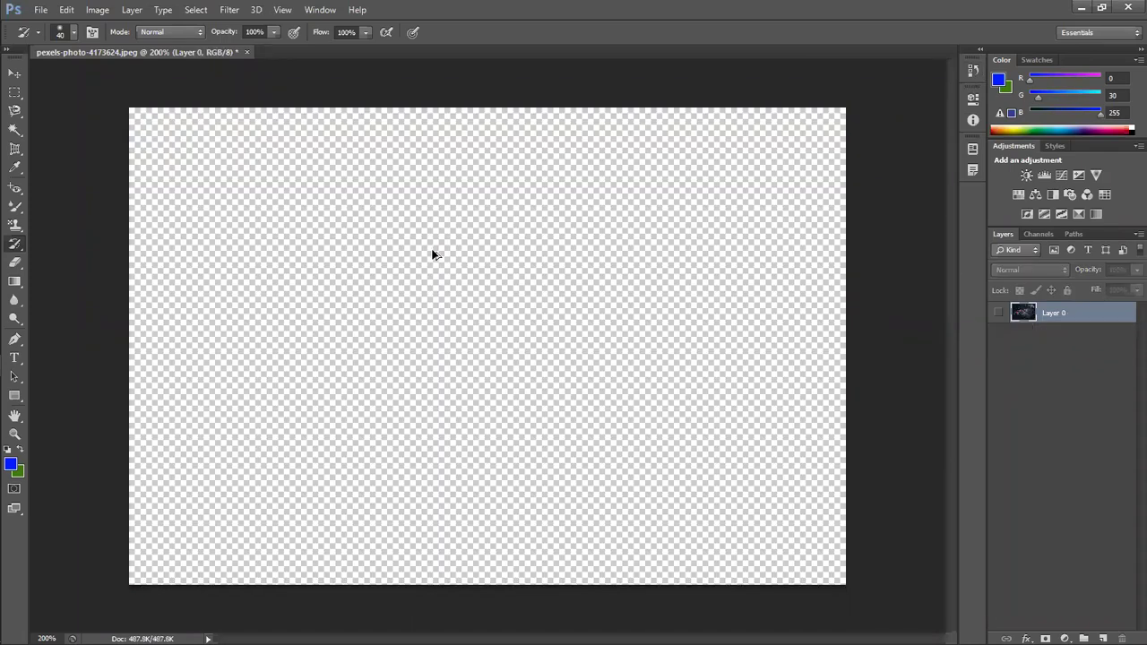
{"action": "key", "text": "ctrl+alt+z"}
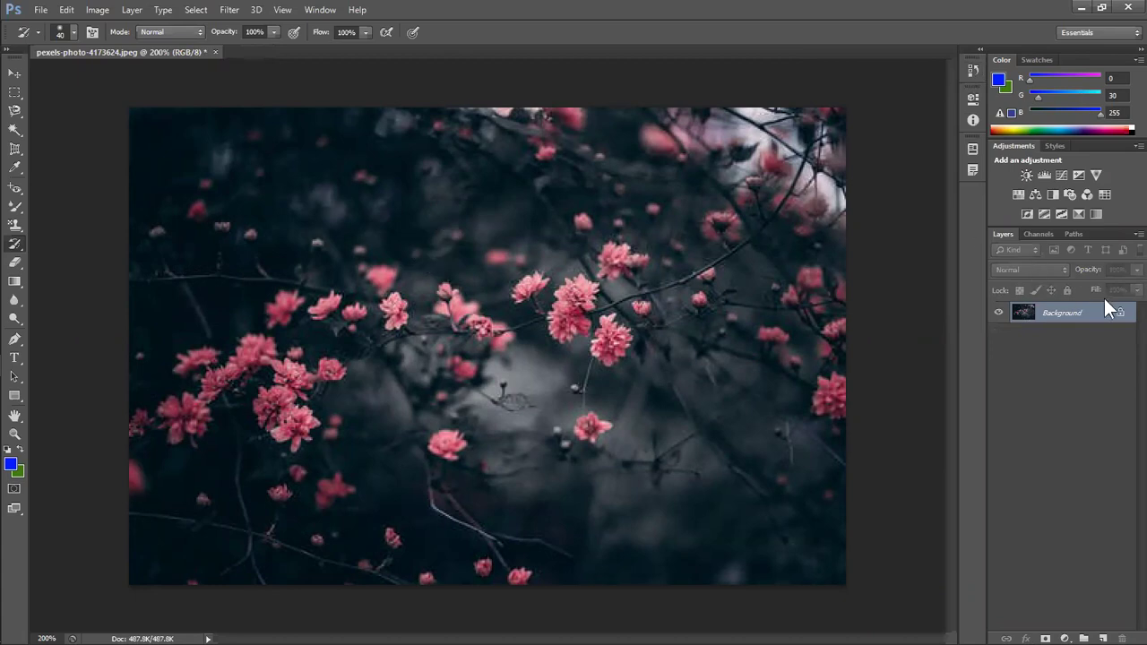
- Jump through History states to the second Clone Stamp state and collapse the History panel
{"action": "left_click", "coordinate": [972, 72]}
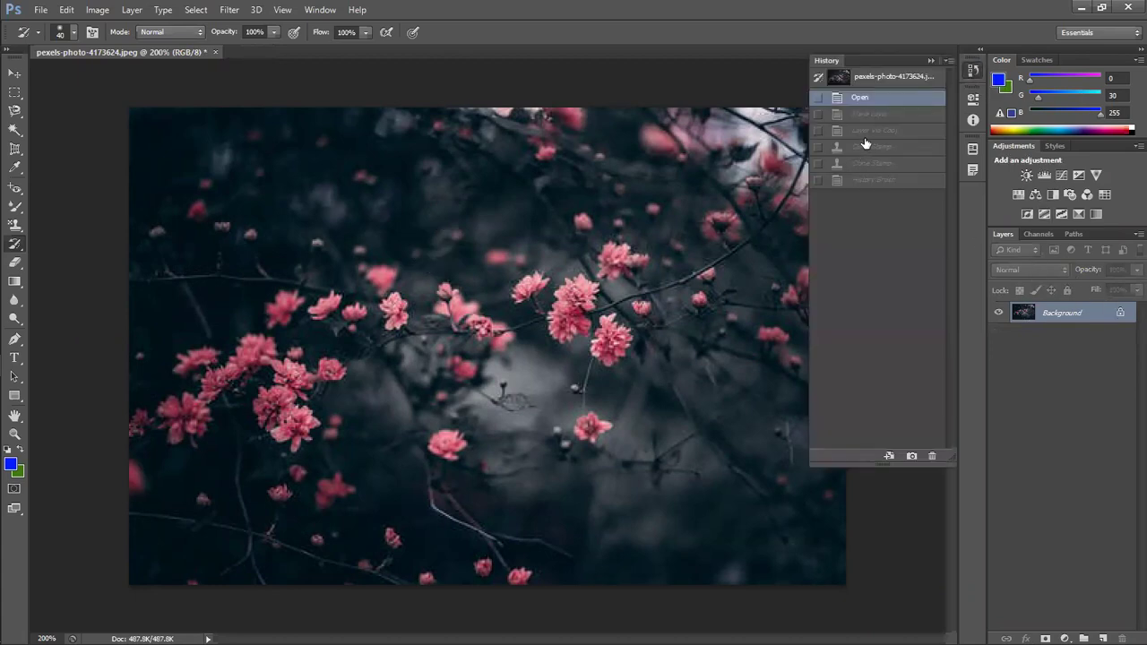
{"action": "left_click", "coordinate": [865, 146]}
{"action": "left_click", "coordinate": [865, 131]}
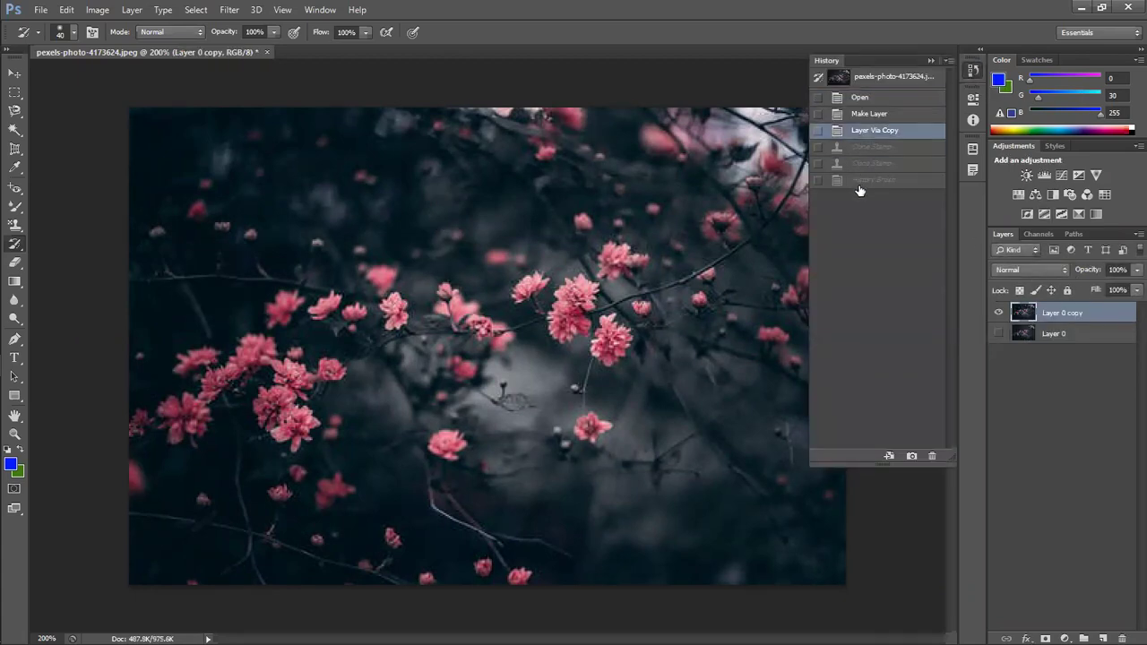
{"action": "left_click", "coordinate": [862, 180]}
{"action": "left_click", "coordinate": [865, 165]}
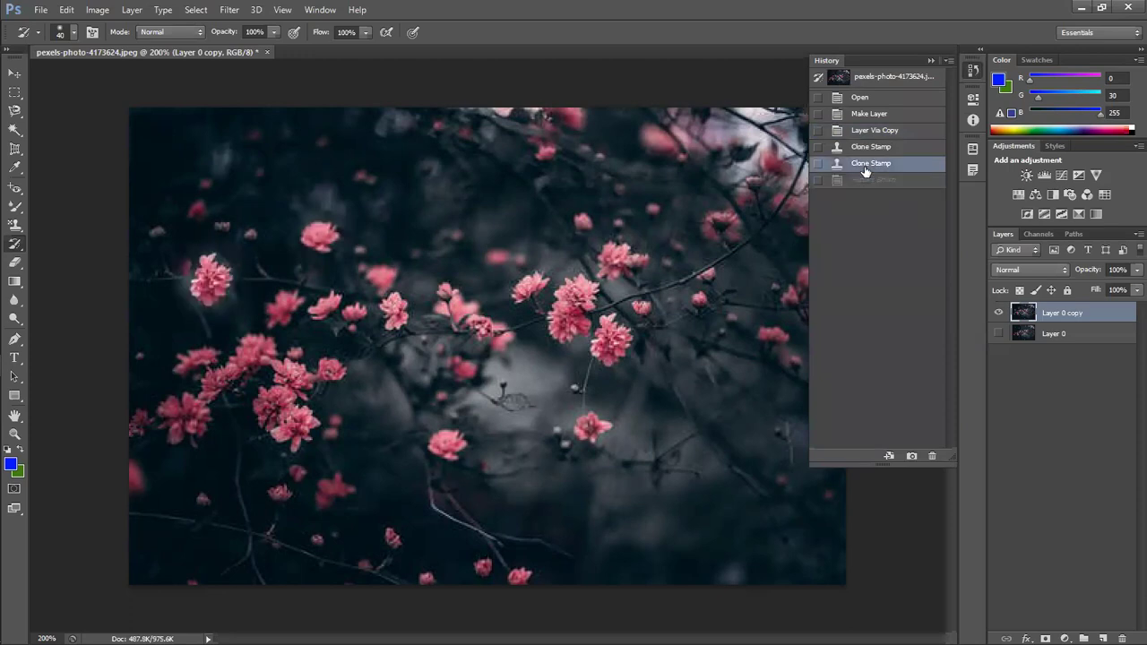
{"action": "left_click", "coordinate": [931, 60]}
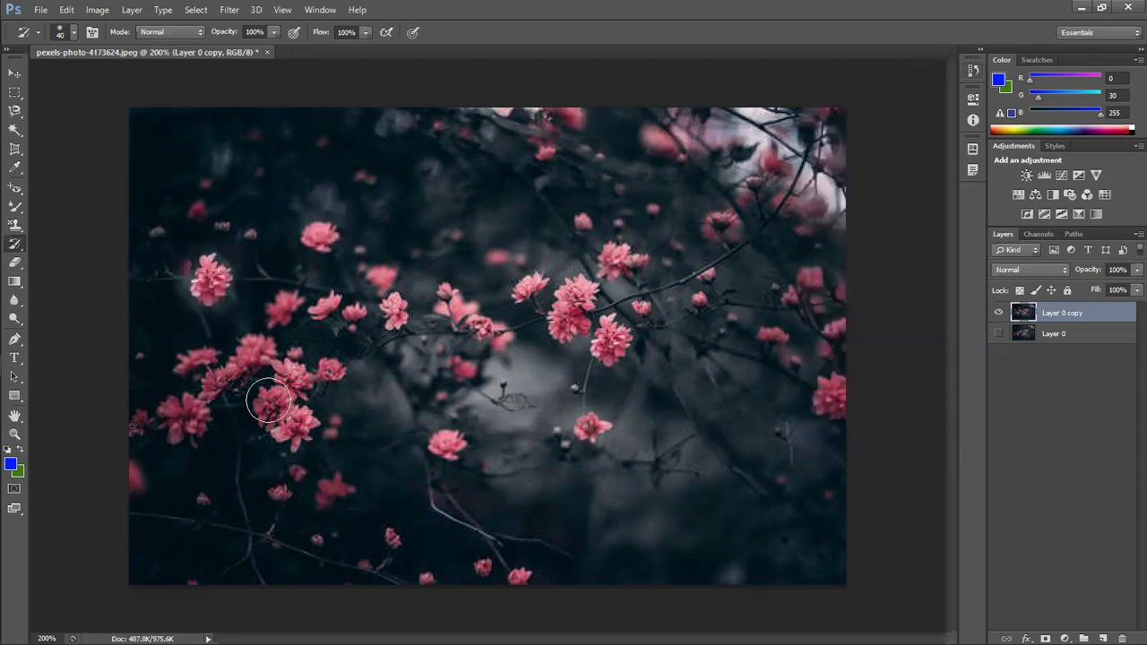
- Switch to the Art History Brush Tool and try smears over the left flowers, then undo them
{"action": "right_click", "coordinate": [19, 244]}
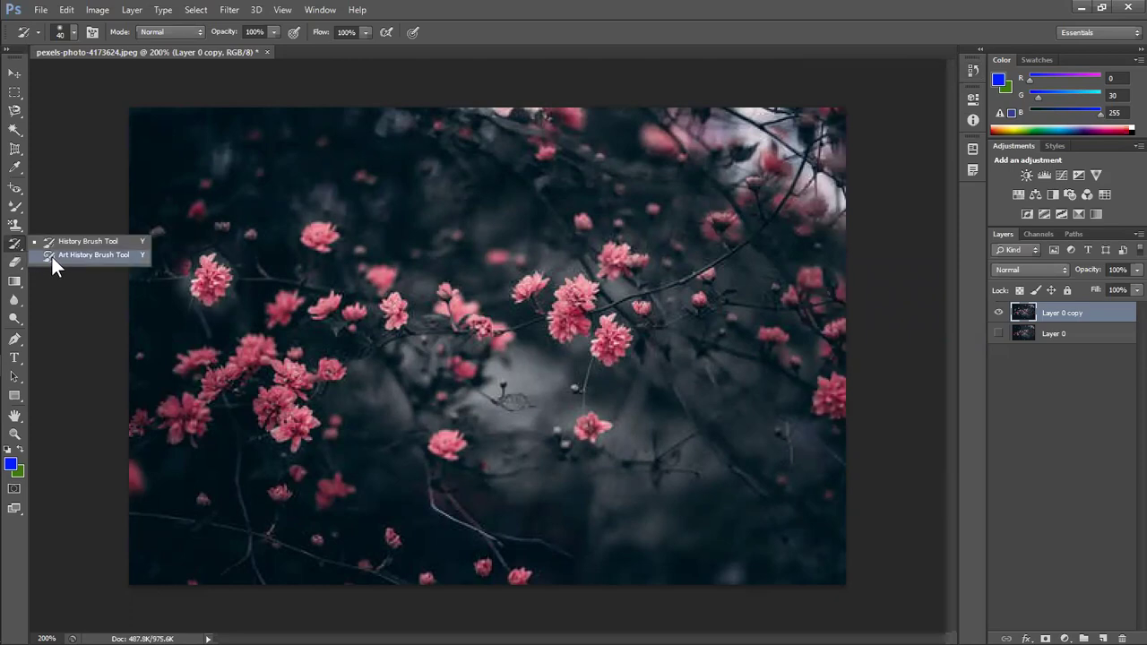
{"action": "left_click", "coordinate": [52, 257]}
{"action": "mouse_move", "coordinate": [200, 256]}
{"action": "left_mouse_down"}
{"action": "mouse_move", "coordinate": [249, 293]}
{"action": "mouse_move", "coordinate": [524, 312]}
{"action": "left_mouse_up"}
{"action": "key", "text": "ctrl+z"}
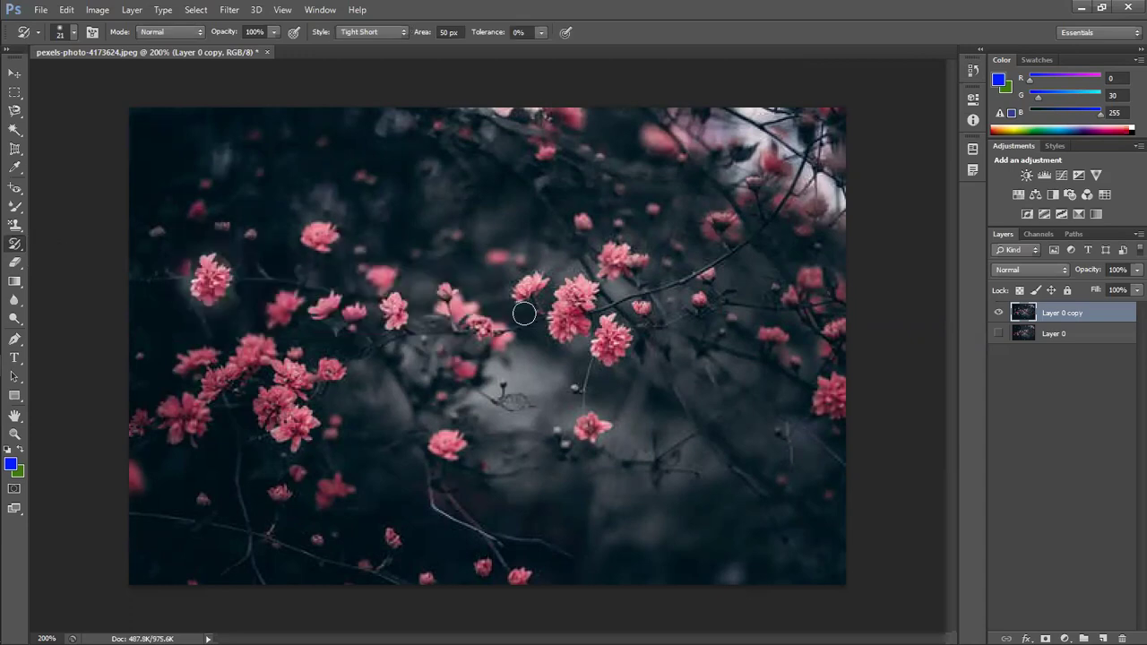
- Test art-history smears on the centre and lower-left flowers, undoing each one
{"action": "left_click_drag", "start_coordinate": [525, 314], "coordinate": [681, 261]}
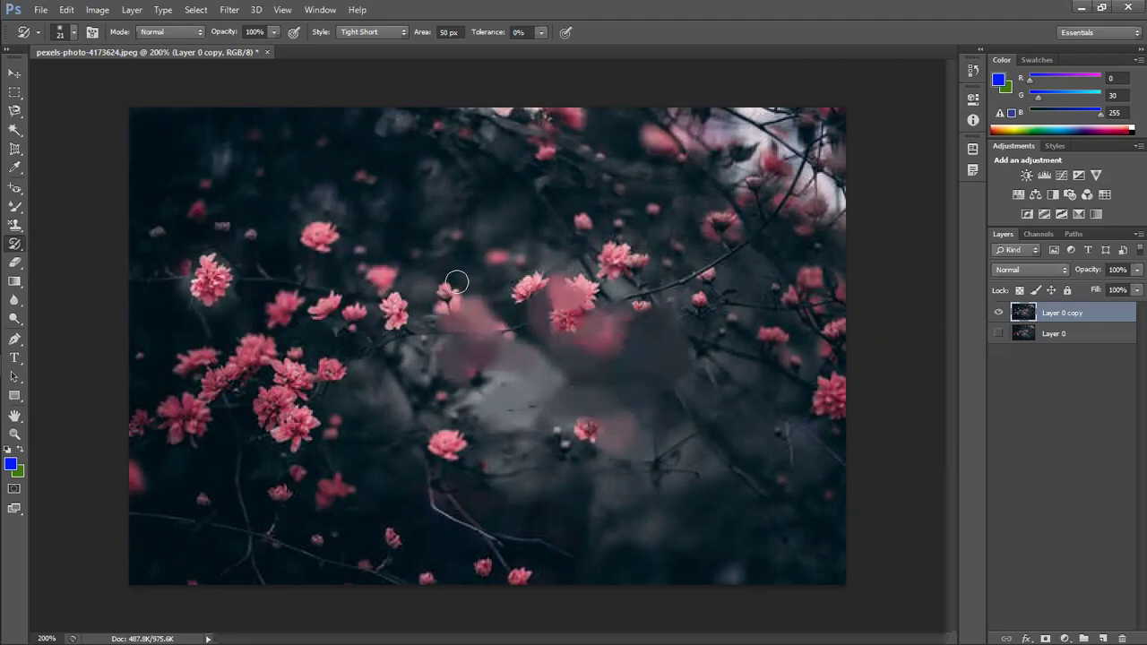
{"action": "key", "text": "ctrl+z"}
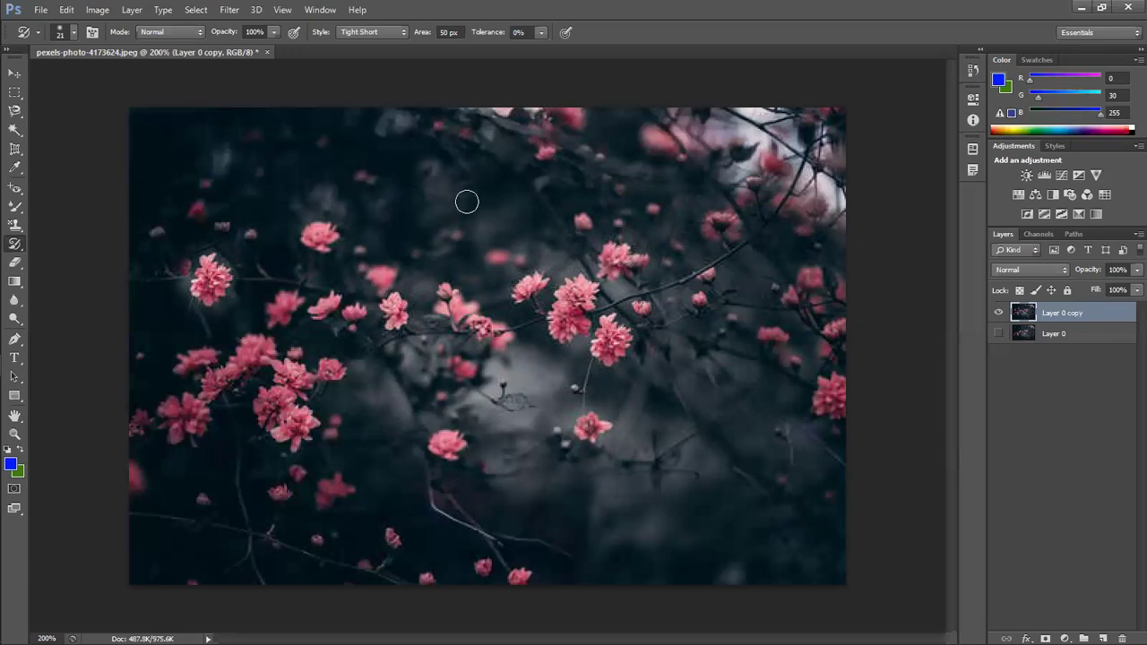
{"action": "left_click_drag", "start_coordinate": [594, 210], "coordinate": [493, 253]}
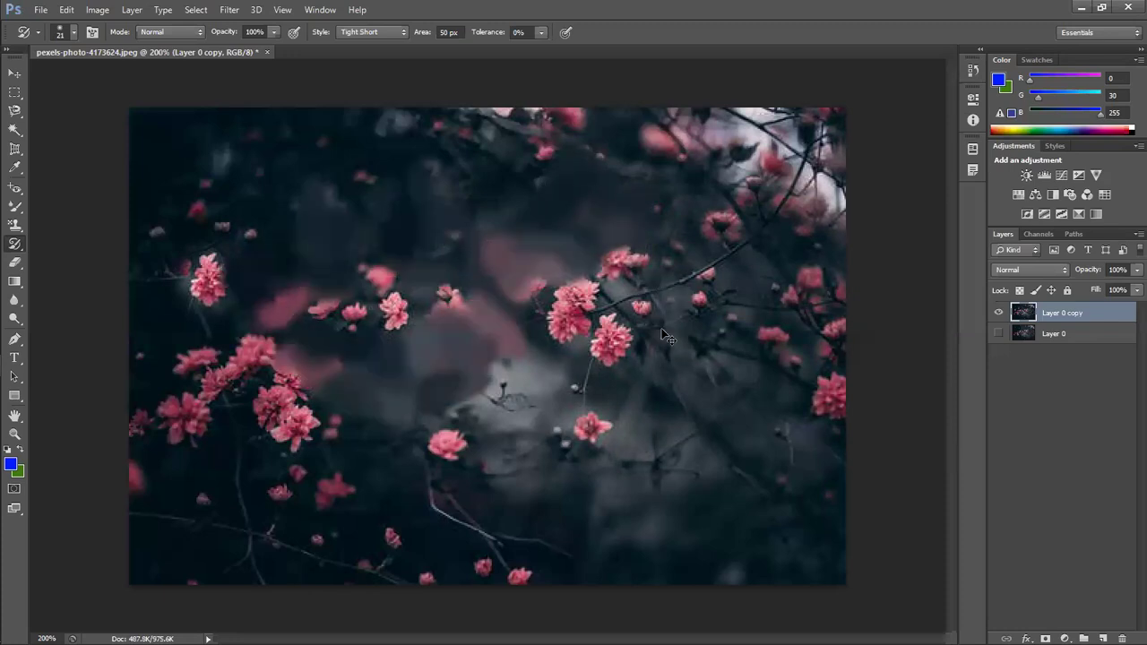
{"action": "key", "text": "ctrl+z"}
{"action": "mouse_move", "coordinate": [653, 325]}
{"action": "left_mouse_down"}
{"action": "mouse_move", "coordinate": [645, 358]}
{"action": "mouse_move", "coordinate": [384, 484]}
{"action": "left_mouse_up"}
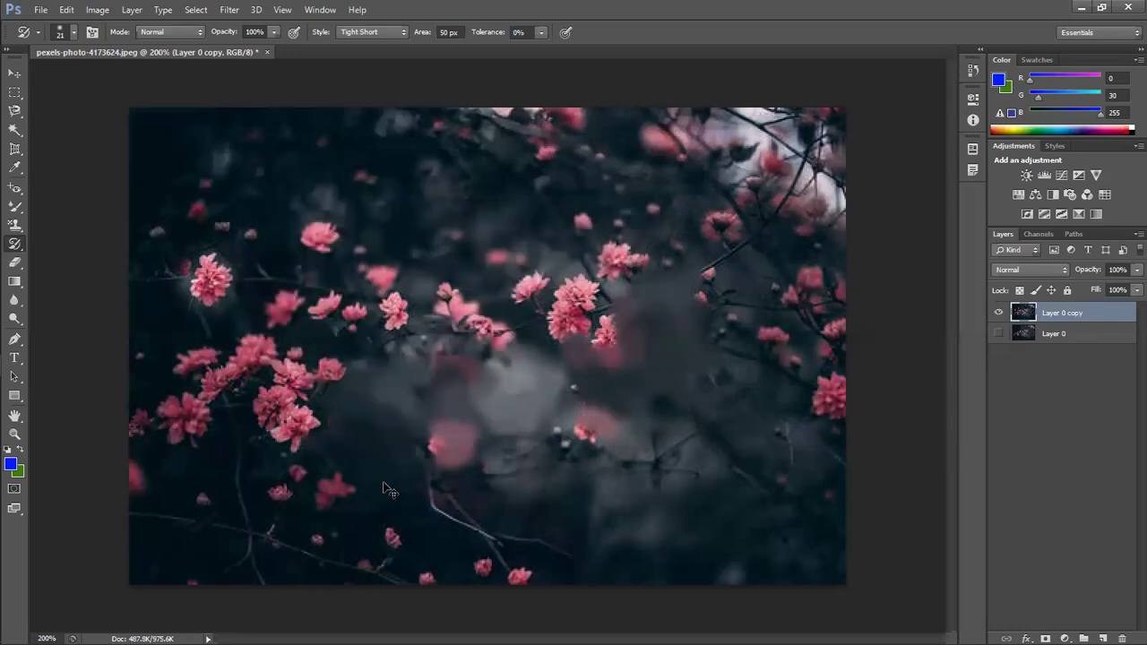
{"action": "key", "text": "ctrl+z"}
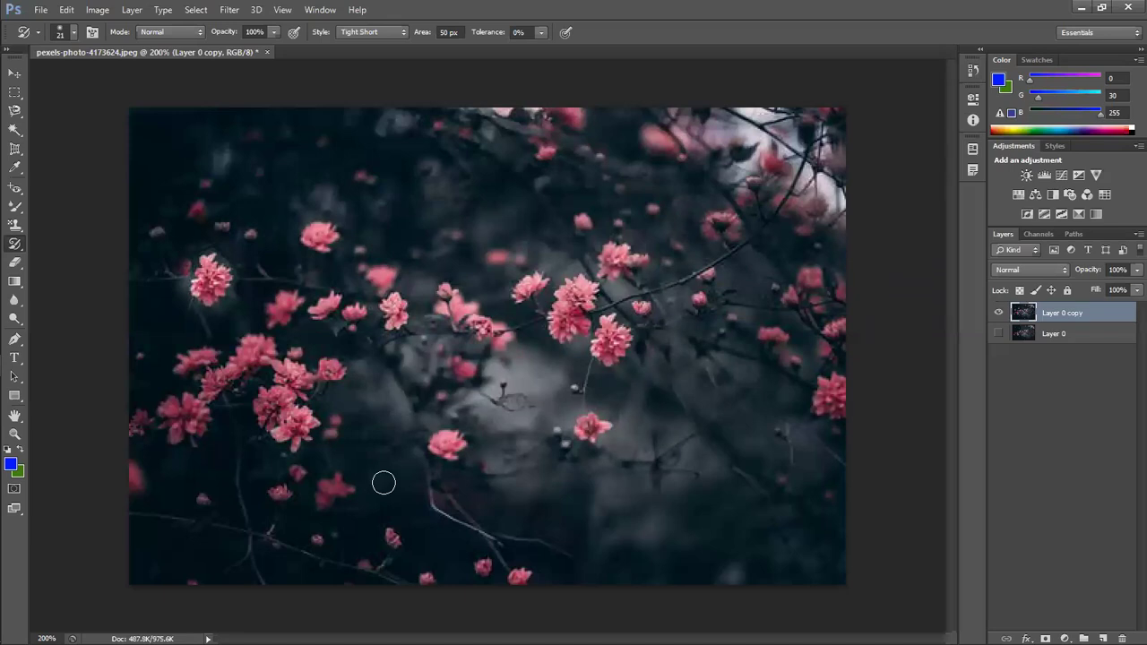
- Close the History Brush flyout without changes and select the Eraser Tool
{"action": "right_click", "coordinate": [16, 248]}
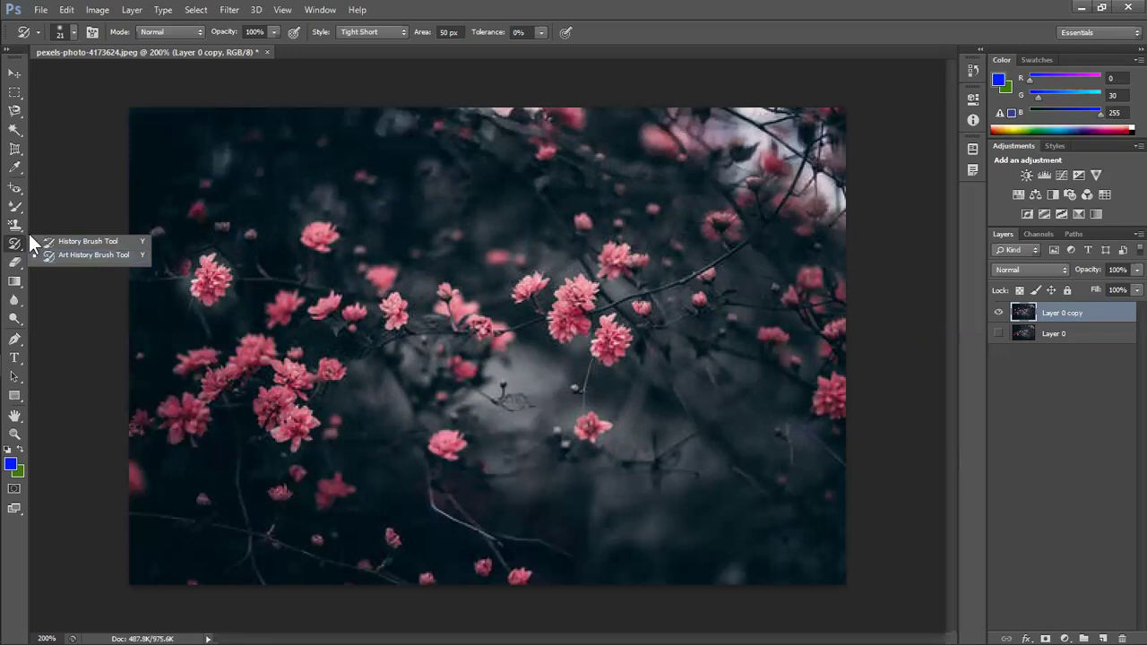
{"action": "left_click", "coordinate": [18, 250]}
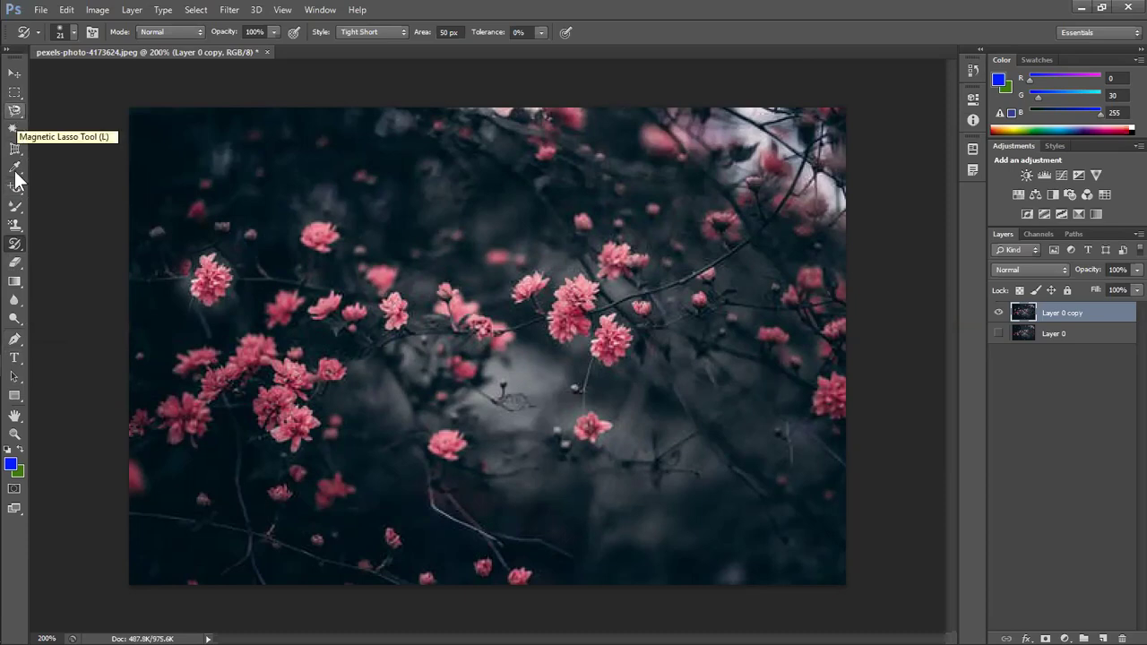
{"action": "left_click", "coordinate": [15, 265]}
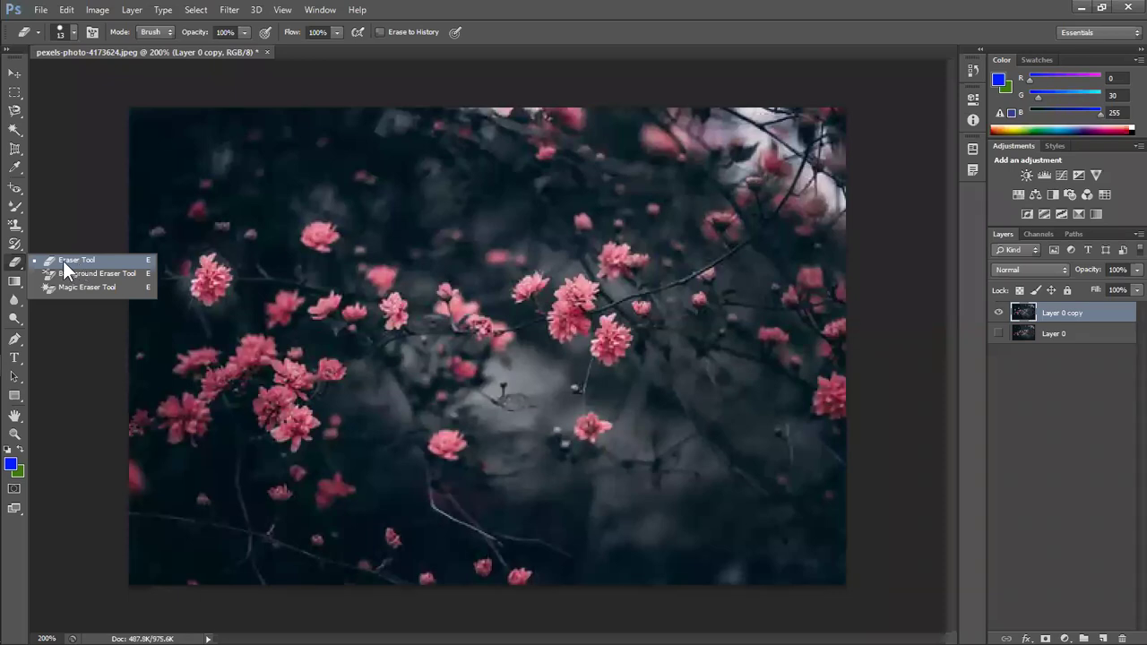
- Test-erase the photo centre with a 30 px plain eraser, undoing the first patch
{"action": "left_click", "coordinate": [62, 261]}
{"action": "key", "text": "bracketright"}
{"action": "key", "text": "bracketright"}
{"action": "mouse_move", "coordinate": [395, 233]}
{"action": "left_mouse_down"}
{"action": "mouse_move", "coordinate": [448, 239]}
{"action": "mouse_move", "coordinate": [516, 309]}
{"action": "mouse_move", "coordinate": [403, 296]}
{"action": "mouse_move", "coordinate": [484, 292]}
{"action": "mouse_move", "coordinate": [407, 327]}
{"action": "left_mouse_up"}
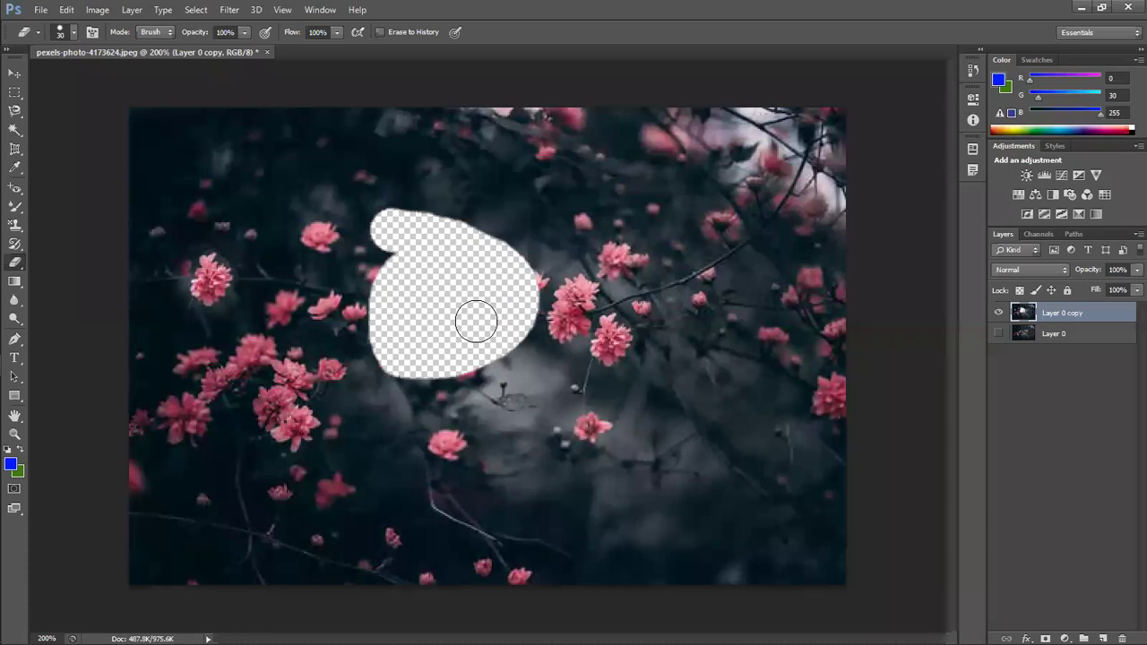
{"action": "key", "text": "ctrl+z"}
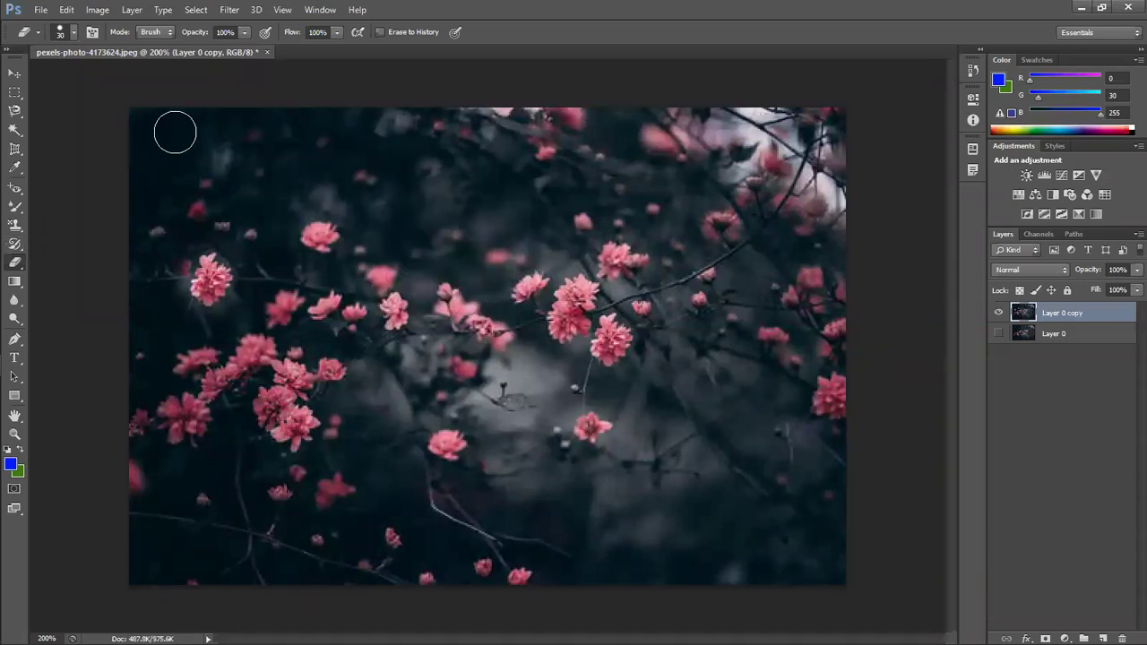
{"action": "left_click_drag", "start_coordinate": [440, 243], "coordinate": [612, 330]}
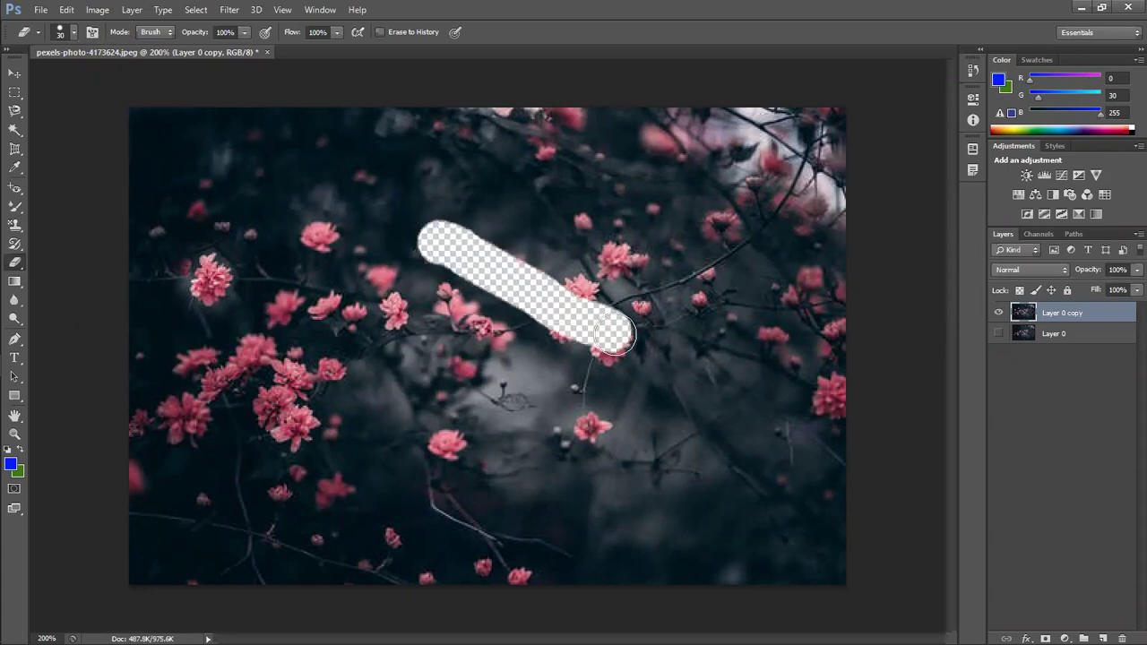
- Try an angled elliptical eraser tip on a long strip, then undo both erased strips
{"action": "left_click", "coordinate": [72, 32]}
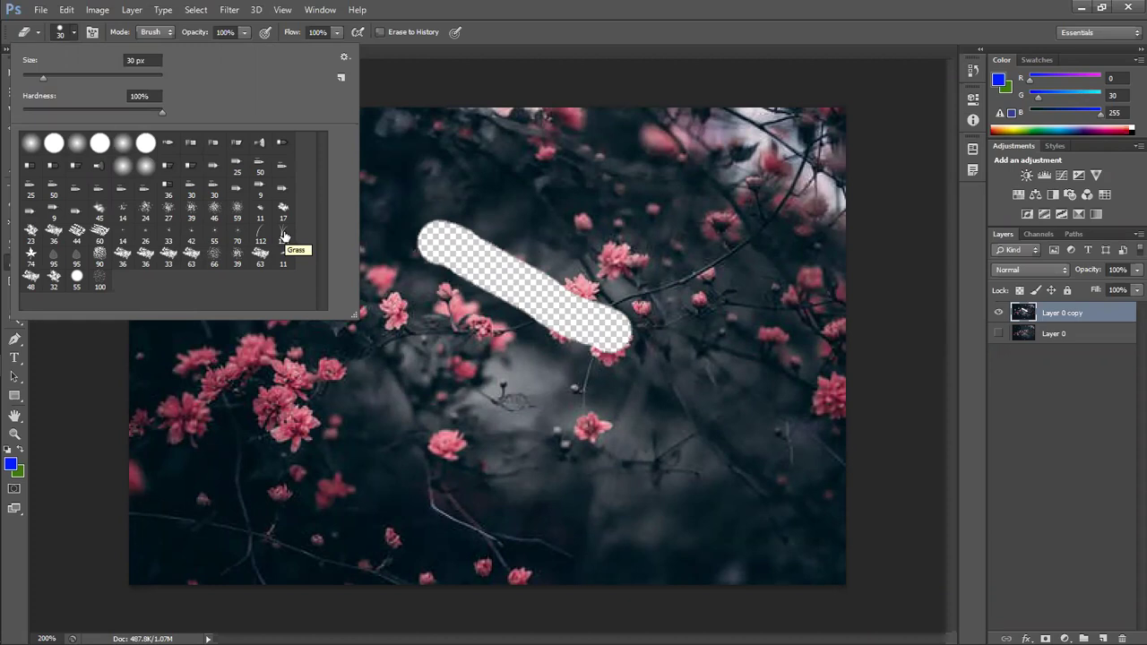
{"action": "left_click", "coordinate": [123, 167]}
{"action": "key", "text": "Return"}
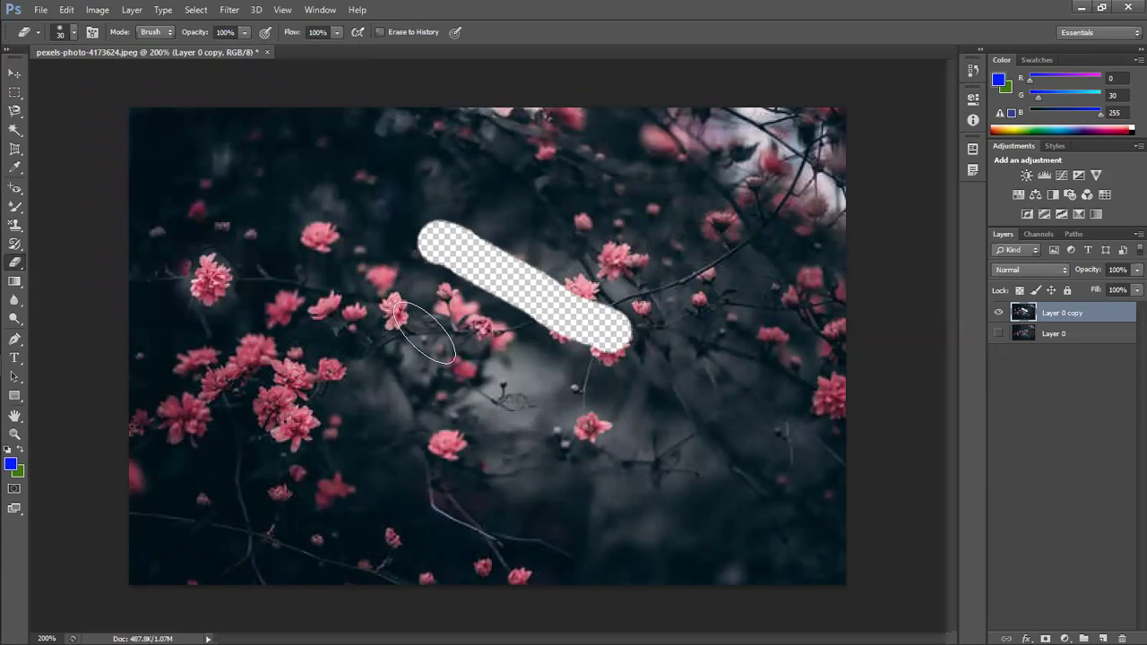
{"action": "left_click_drag", "start_coordinate": [423, 331], "coordinate": [748, 524]}
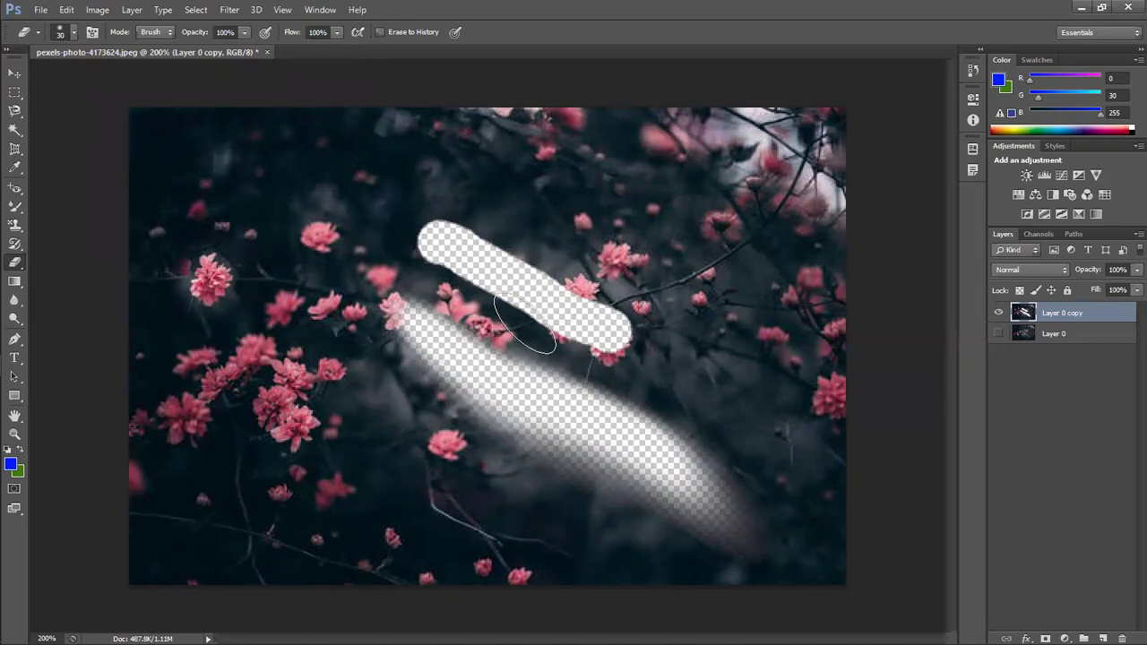
{"action": "key", "text": "ctrl+z"}
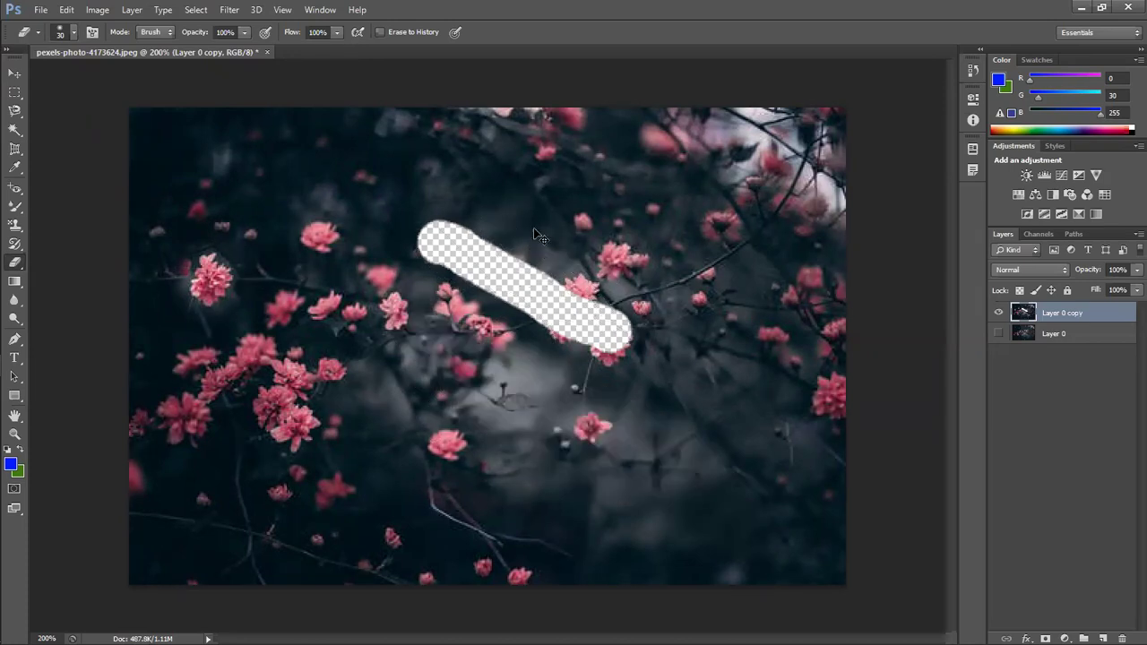
{"action": "key", "text": "ctrl+z"}
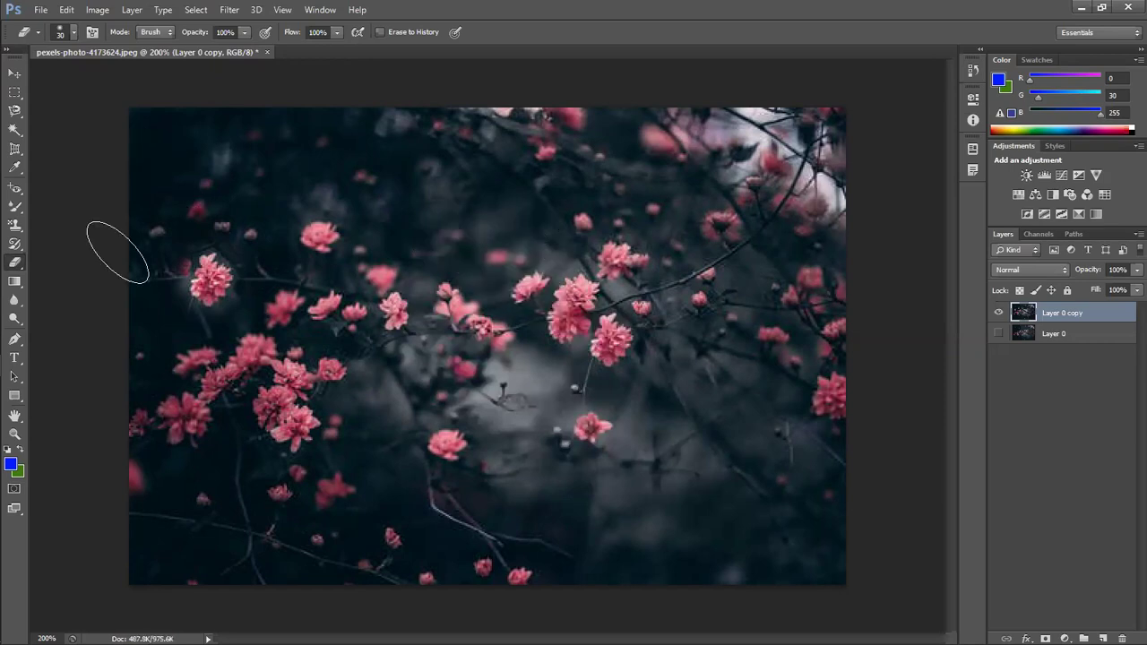
- Test the 134 px Grass eraser tip across the centre and undo it
{"action": "left_click", "coordinate": [72, 31]}
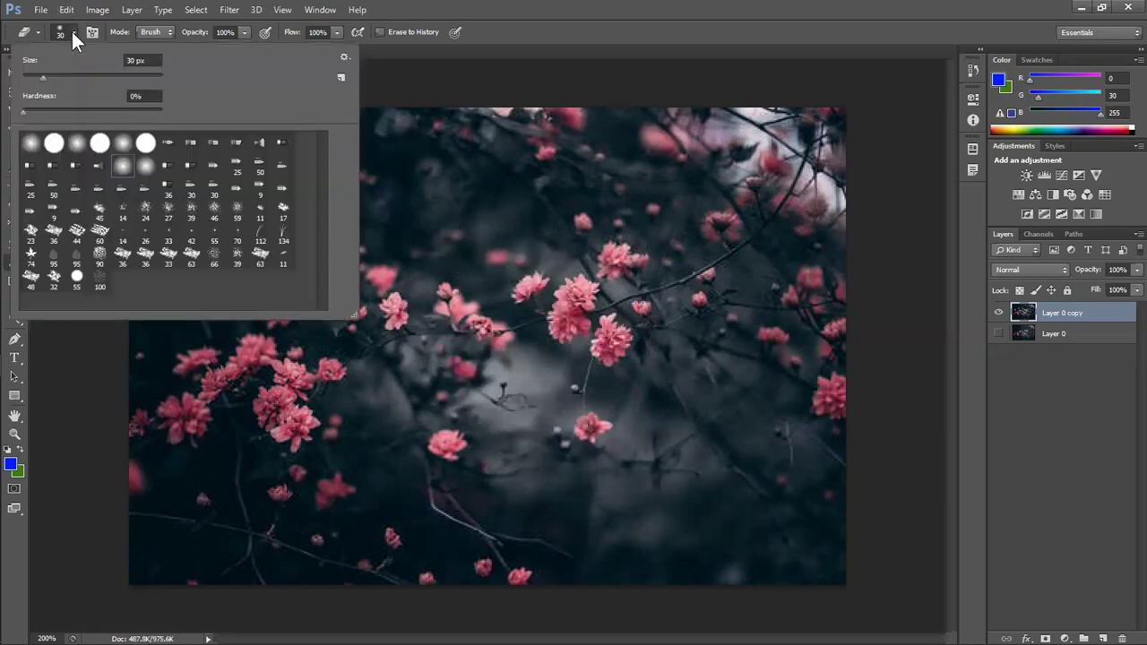
{"action": "left_click", "coordinate": [283, 233]}
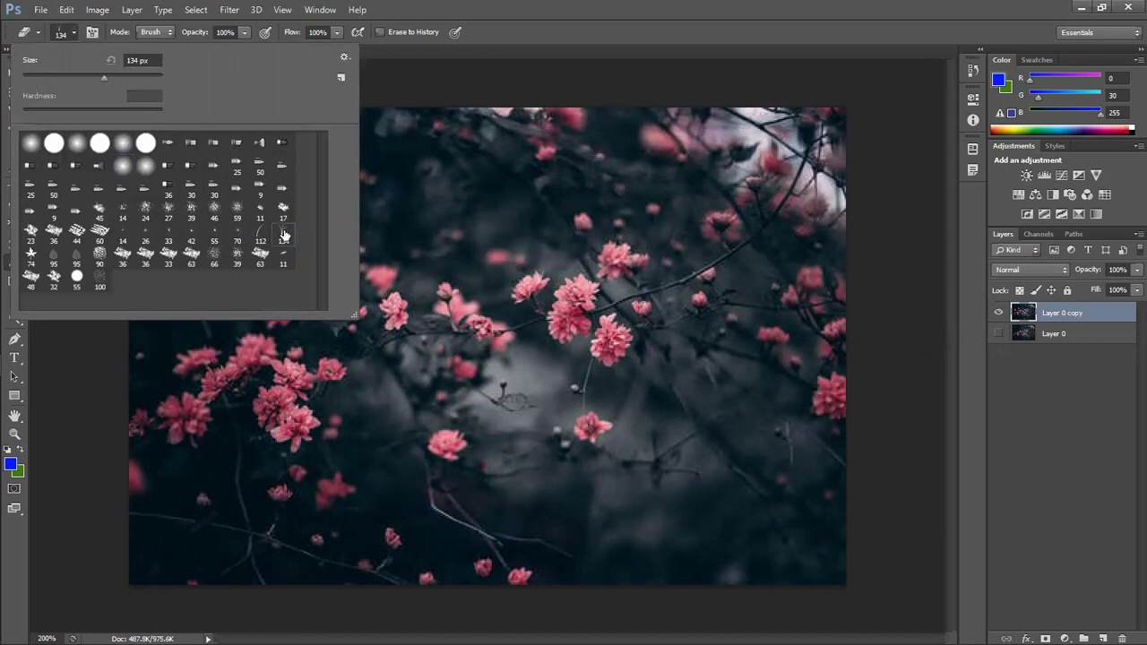
{"action": "key", "text": "Return"}
{"action": "left_click_drag", "start_coordinate": [565, 314], "coordinate": [327, 323]}
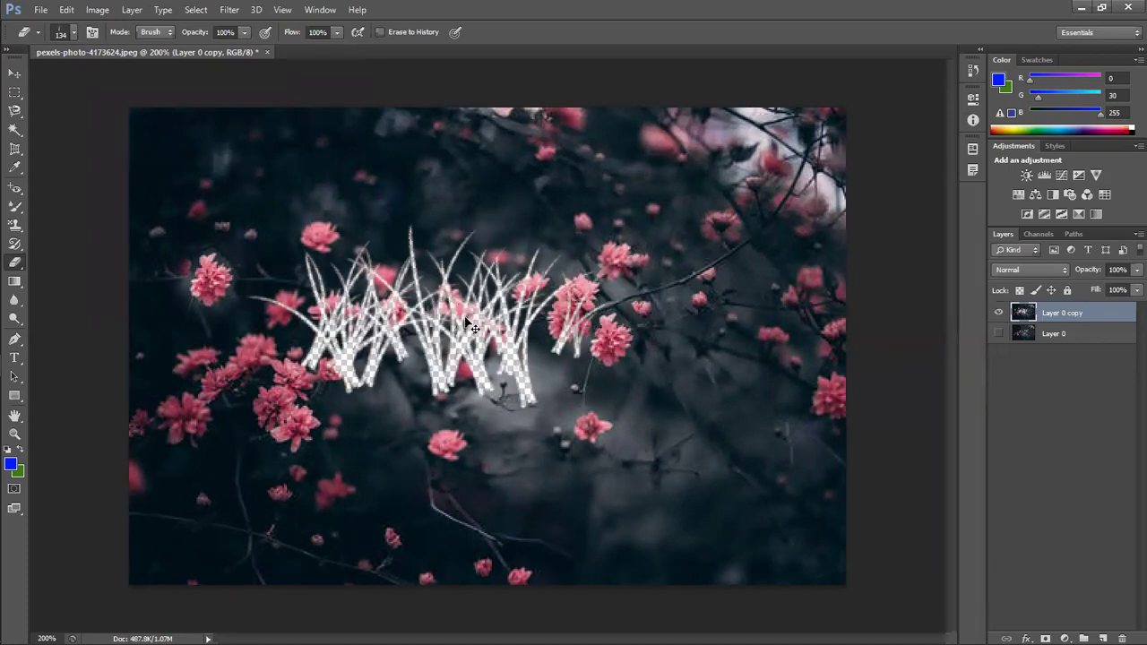
{"action": "key", "text": "ctrl+z"}
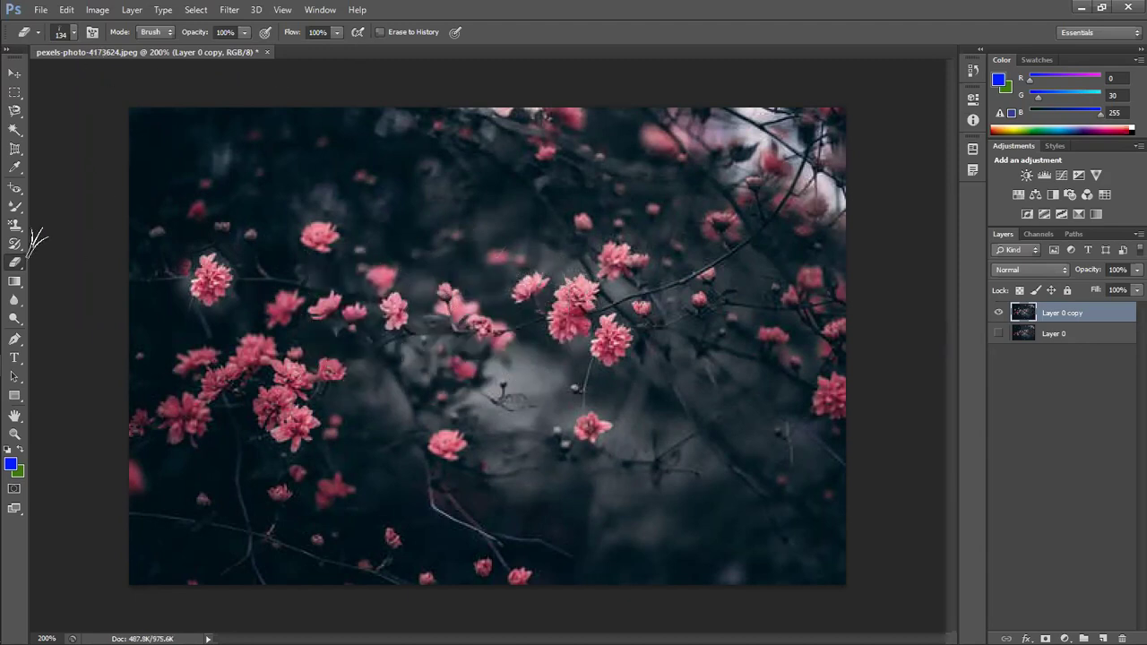
- Switch the eraser to the soft round preset, test a swath, and undo it
{"action": "left_click", "coordinate": [71, 31]}
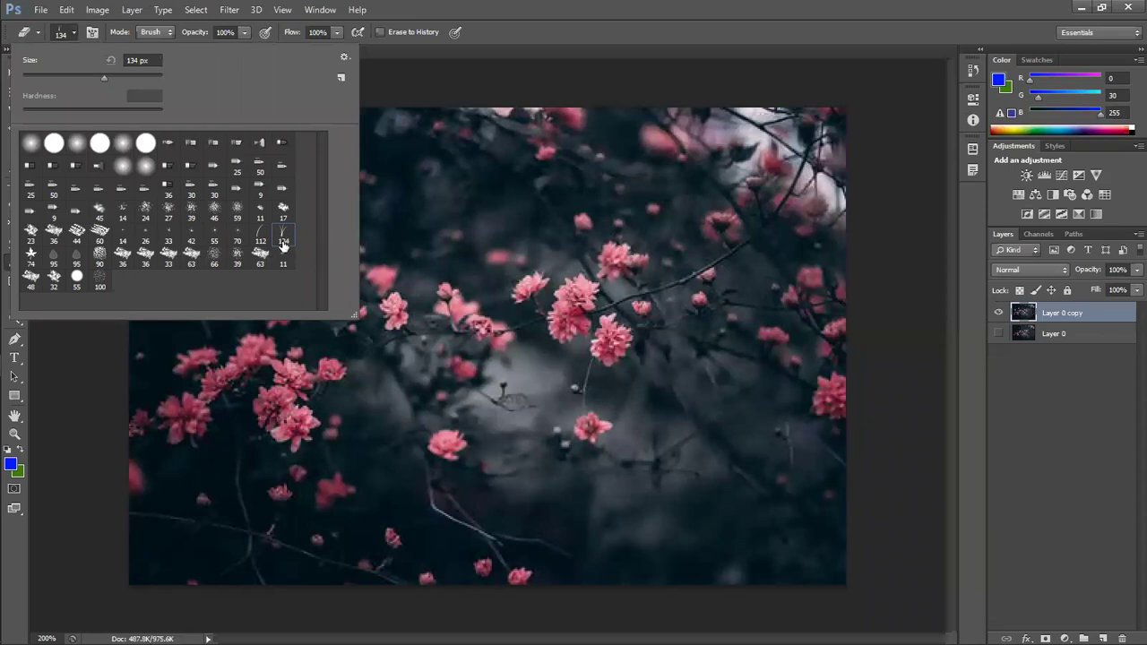
{"action": "left_click", "coordinate": [74, 32]}
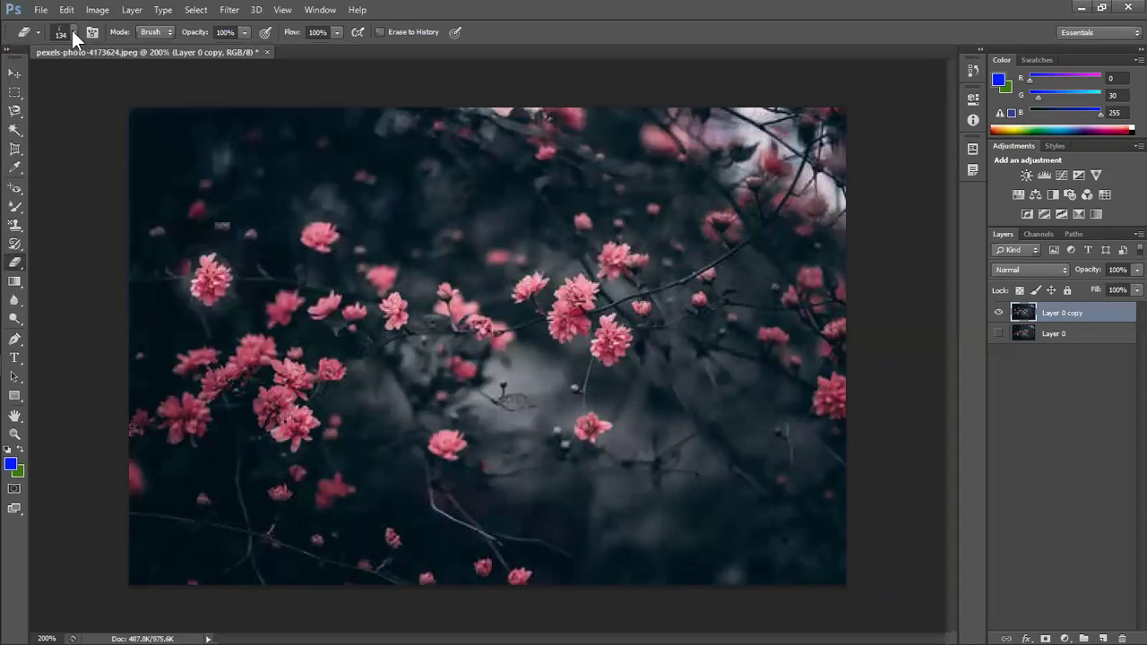
{"action": "left_click", "coordinate": [72, 30]}
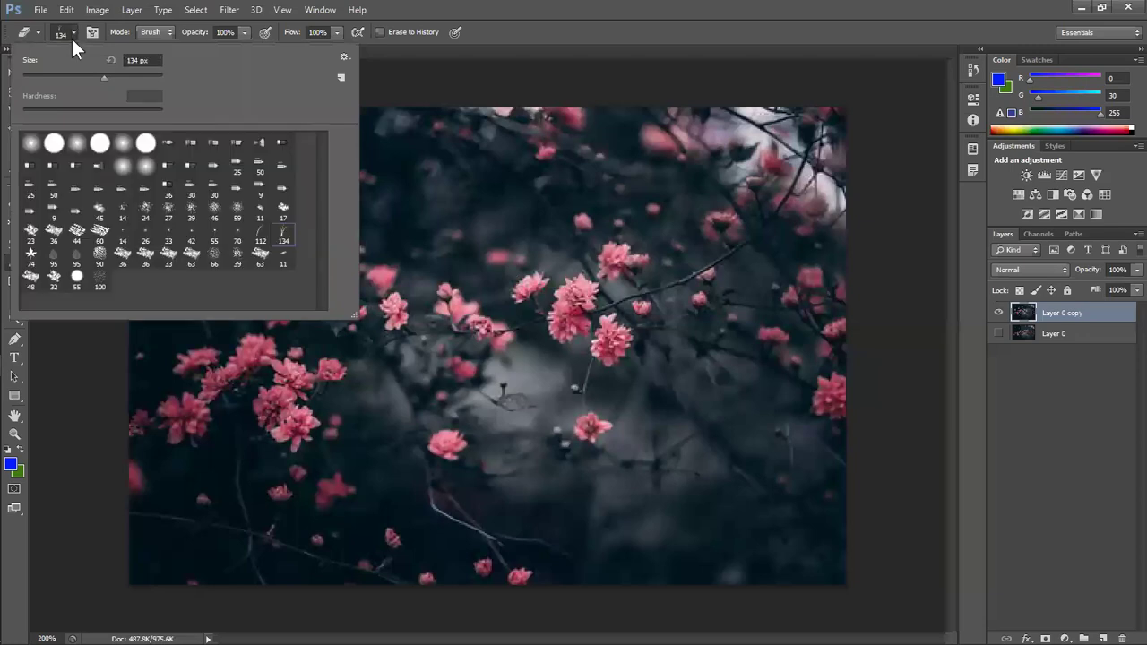
{"action": "left_click", "coordinate": [32, 146]}
{"action": "key", "text": "Return"}
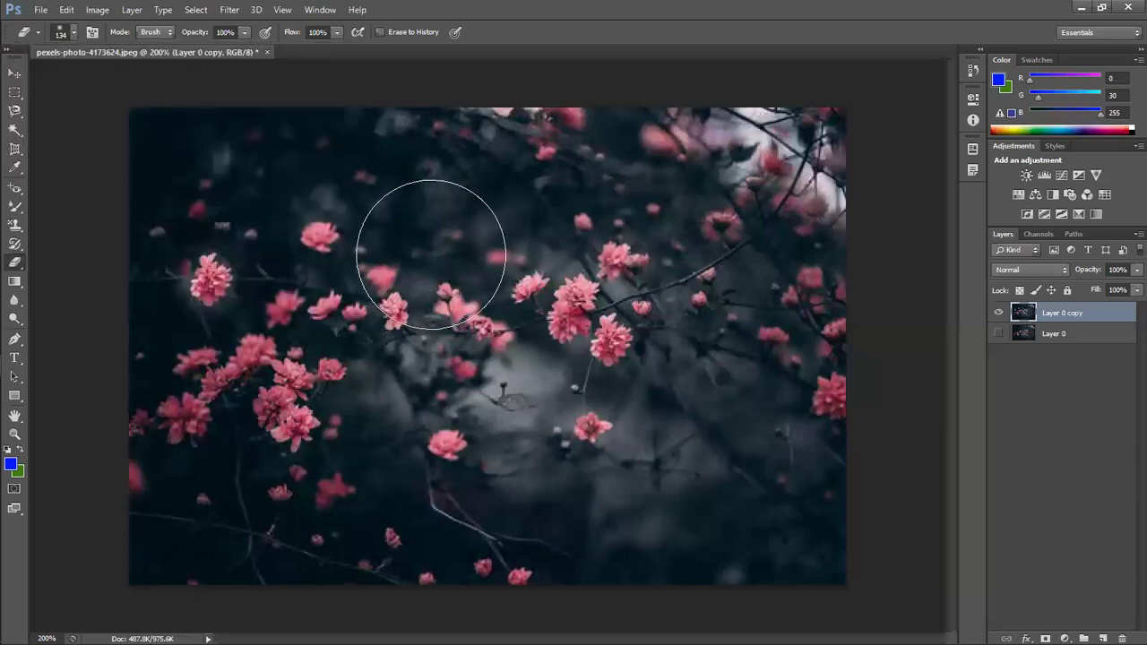
{"action": "left_click_drag", "start_coordinate": [417, 243], "coordinate": [754, 442]}
{"action": "key", "text": "ctrl+z"}
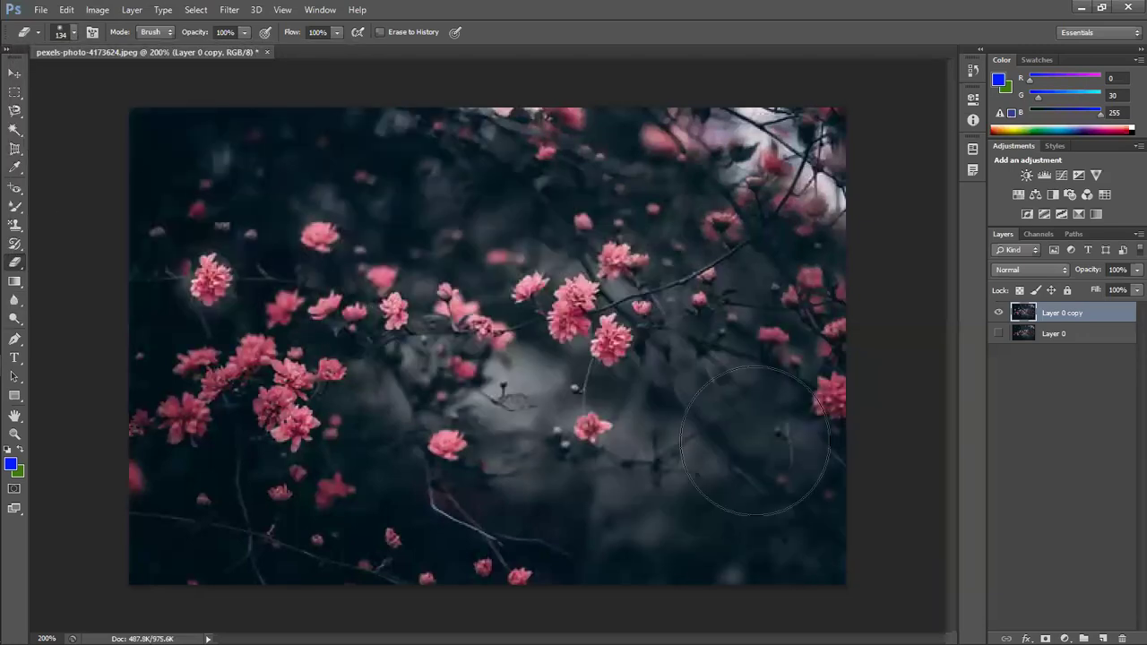
{"action": "right_click", "coordinate": [17, 263]}
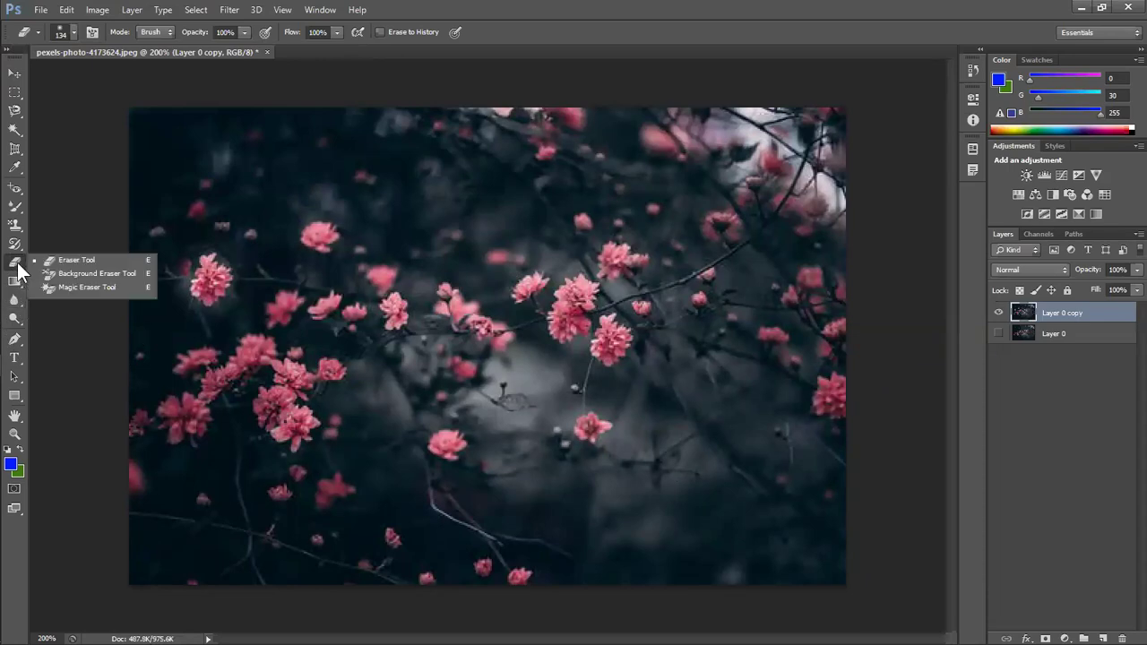
{"action": "left_click", "coordinate": [64, 274]}
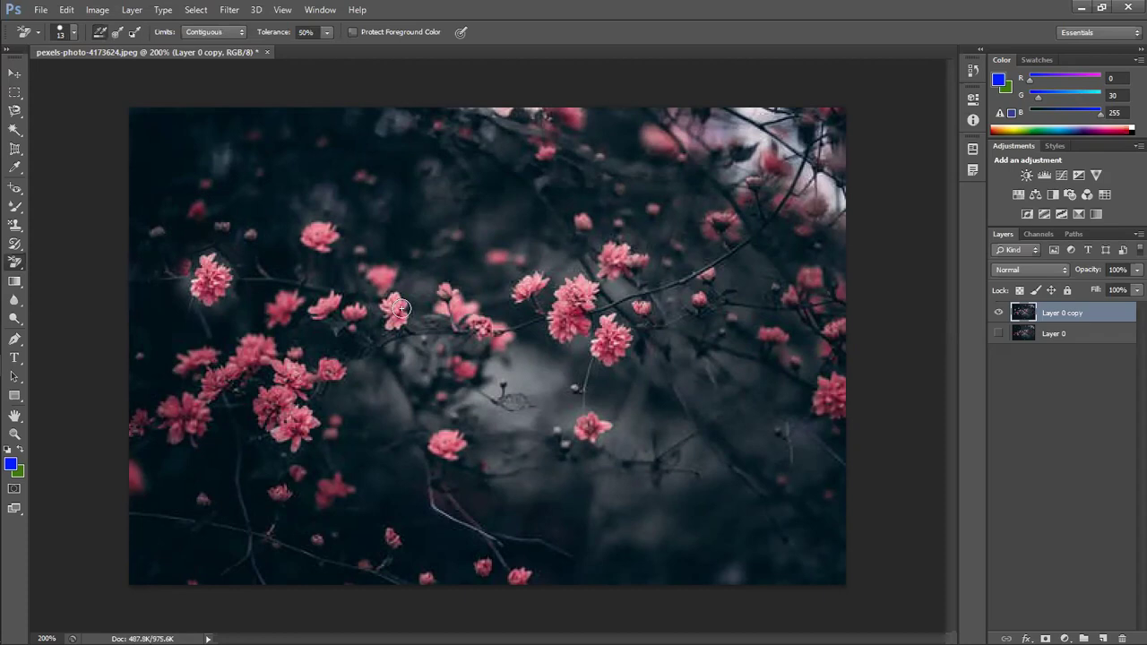
{"action": "key", "text": "bracketright"}
{"action": "key", "text": "bracketright"}
{"action": "mouse_move", "coordinate": [520, 284]}
{"action": "left_mouse_down"}
{"action": "mouse_move", "coordinate": [557, 317]}
{"action": "mouse_move", "coordinate": [587, 288]}
{"action": "left_mouse_up"}
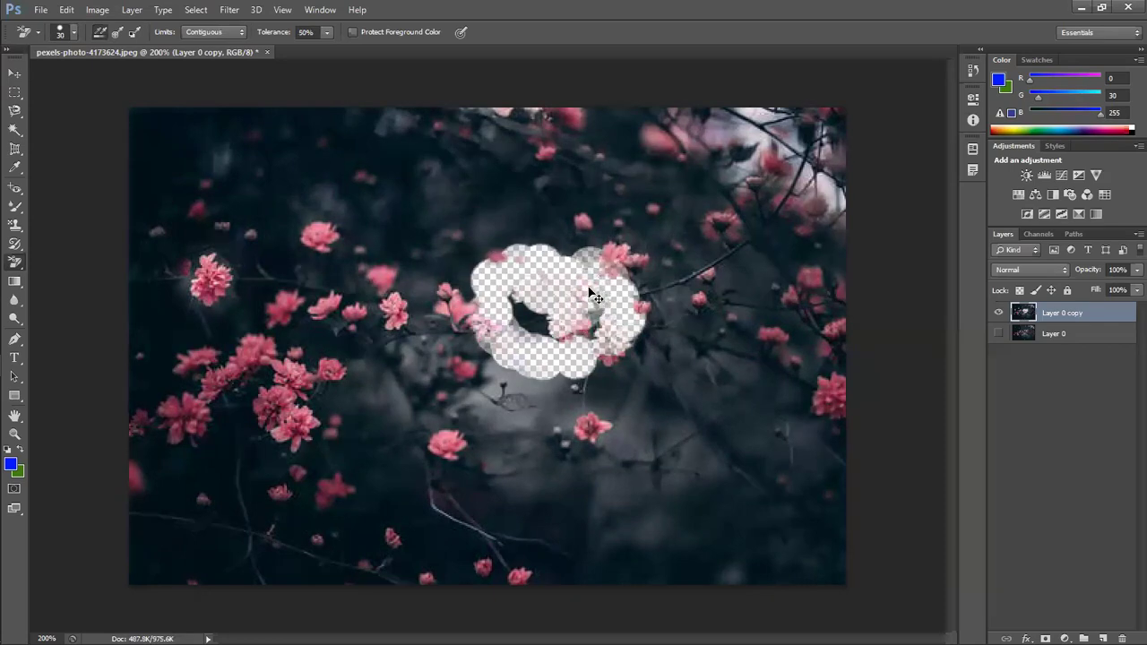
{"action": "key", "text": "ctrl+z"}
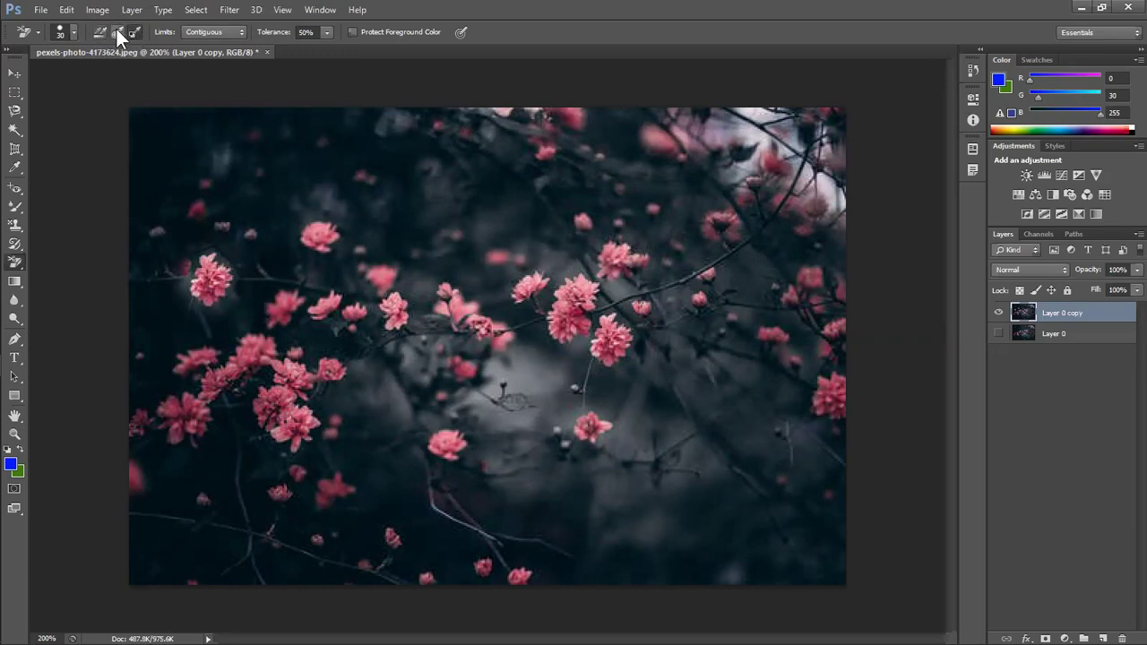
- Trial-whiten the central pink blossoms, undo, and enlarge the brush to 40
{"action": "mouse_move", "coordinate": [564, 314]}
{"action": "left_mouse_down"}
{"action": "mouse_move", "coordinate": [545, 298]}
{"action": "mouse_move", "coordinate": [690, 329]}
{"action": "left_mouse_up"}
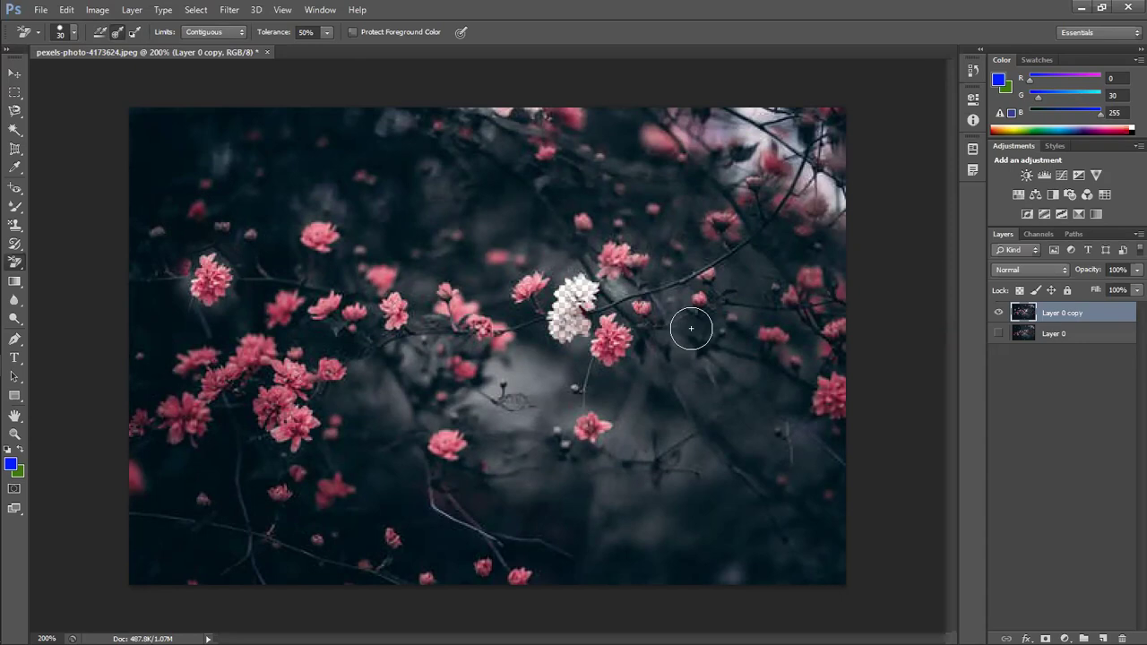
{"action": "key", "text": "ctrl+z"}
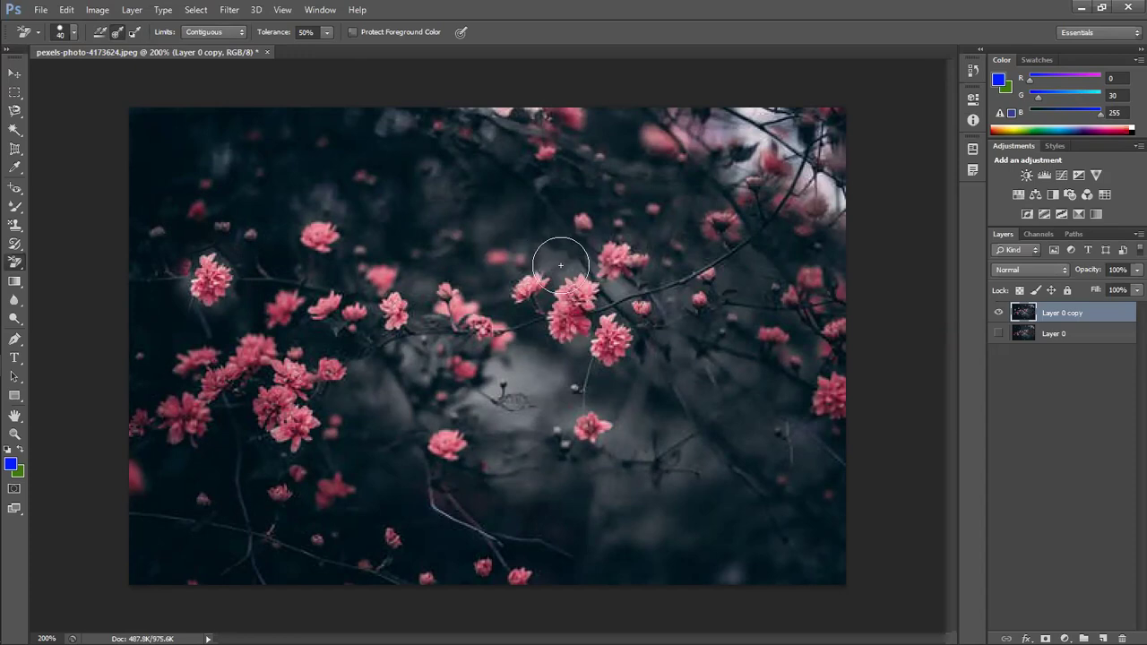
{"action": "key", "text": "bracketright"}
- Whiten the centre flower cluster, revert it to pink, and open the Windows Start menu
{"action": "mouse_move", "coordinate": [562, 292]}
{"action": "left_mouse_down"}
{"action": "mouse_move", "coordinate": [546, 327]}
{"action": "mouse_move", "coordinate": [603, 300]}
{"action": "mouse_move", "coordinate": [586, 301]}
{"action": "left_mouse_up"}
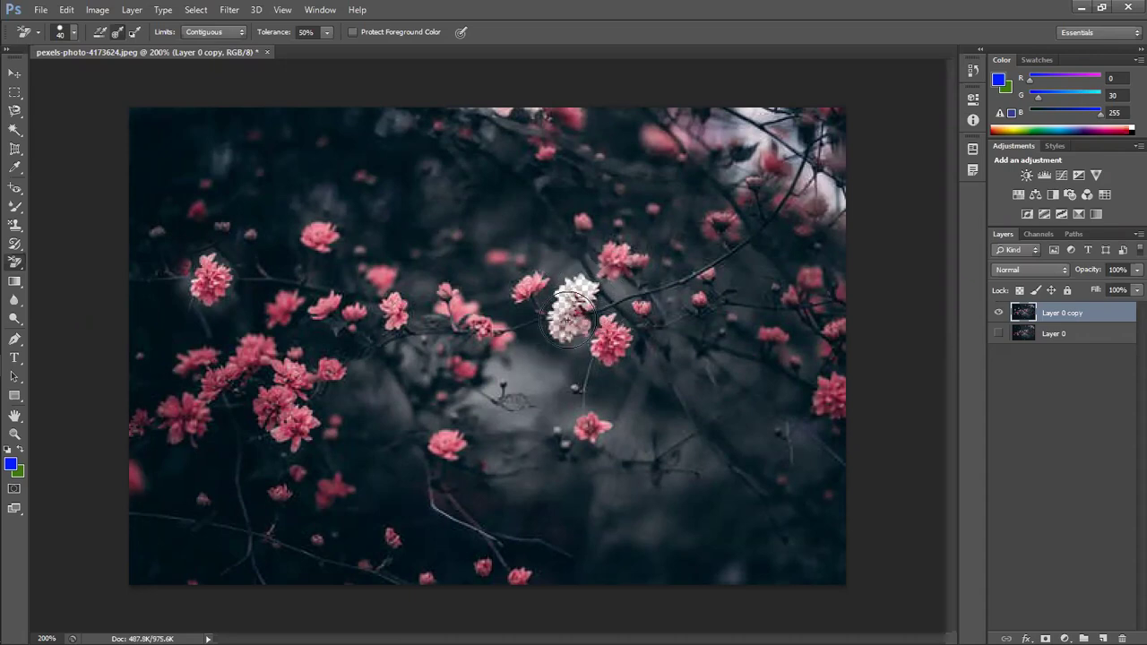
{"action": "key", "text": "ctrl+alt+z"}
{"action": "key", "text": "ctrl+alt+z"}
{"action": "key", "text": "ctrl+alt+z"}
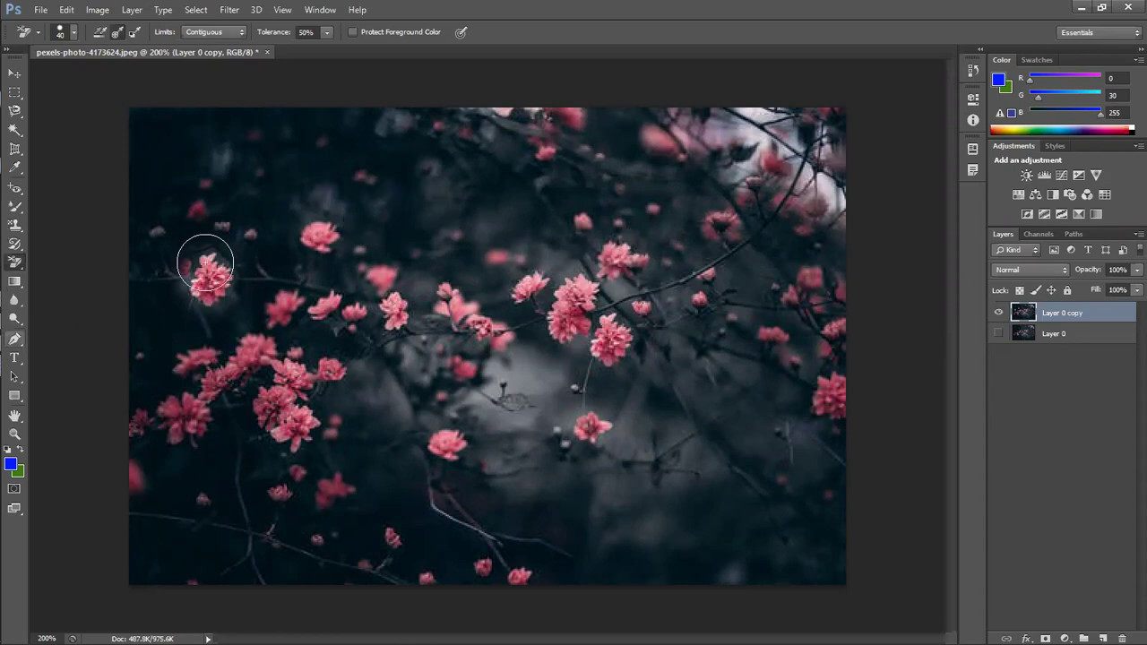
{"action": "key", "text": "super"}
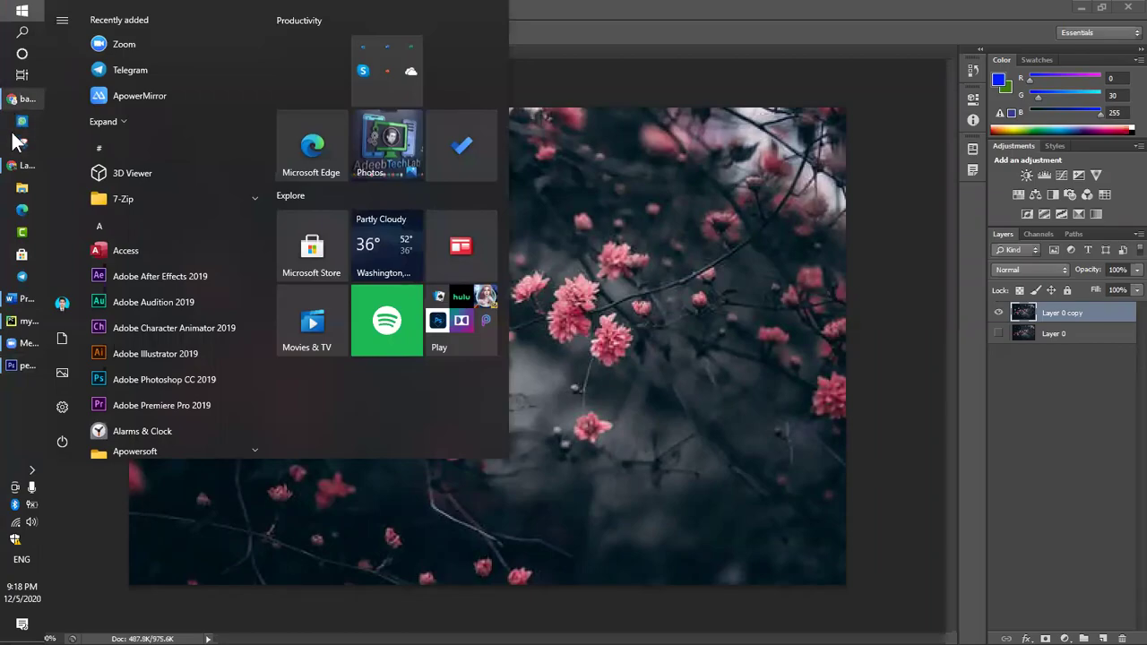
- Bring Chrome forward and go to the Google homepage tab
{"action": "left_click", "coordinate": [16, 165]}
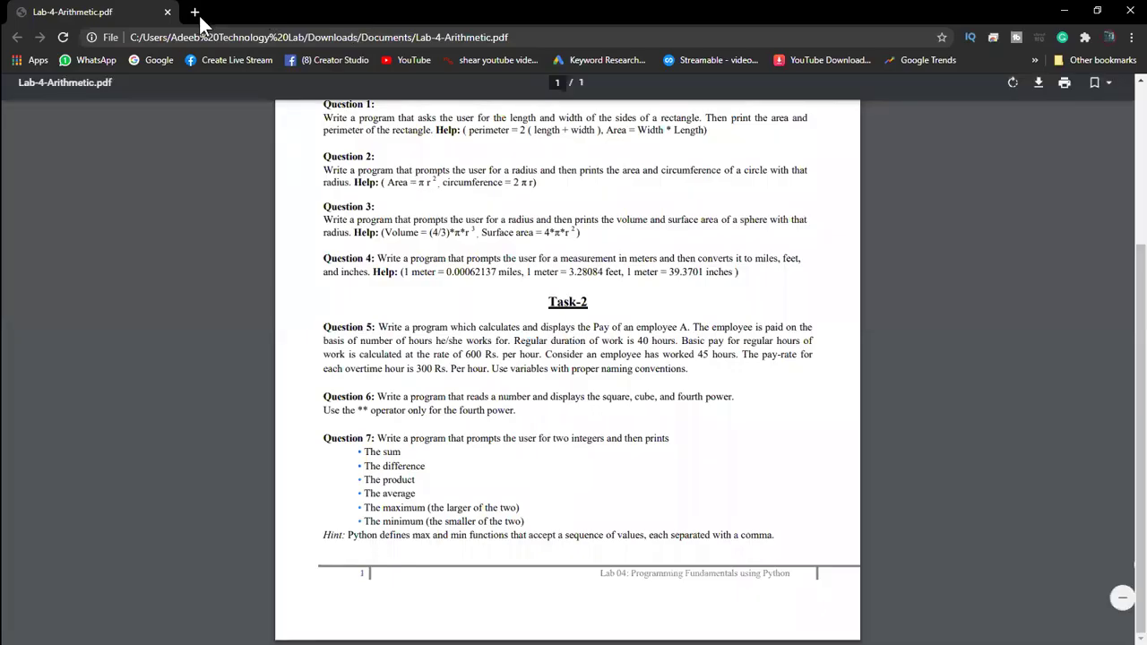
{"action": "left_click", "coordinate": [195, 12]}
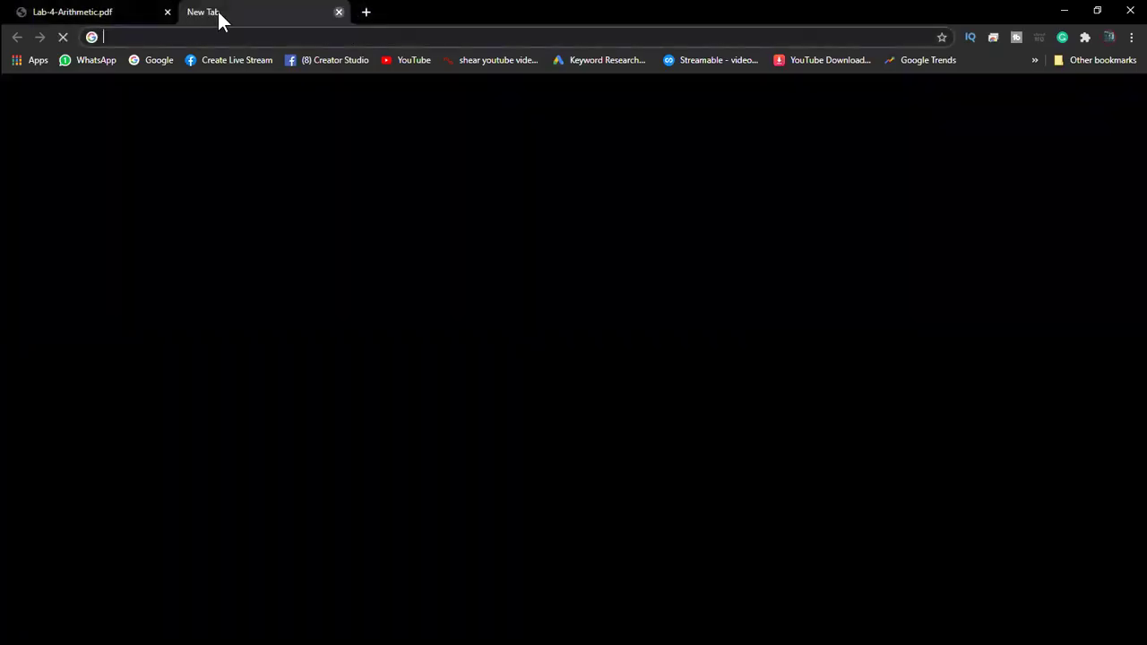
{"action": "left_click", "coordinate": [339, 12]}
{"action": "key", "text": "alt+Tab"}
{"action": "key", "text": "alt+Tab"}
{"action": "key", "text": "alt+Tab"}
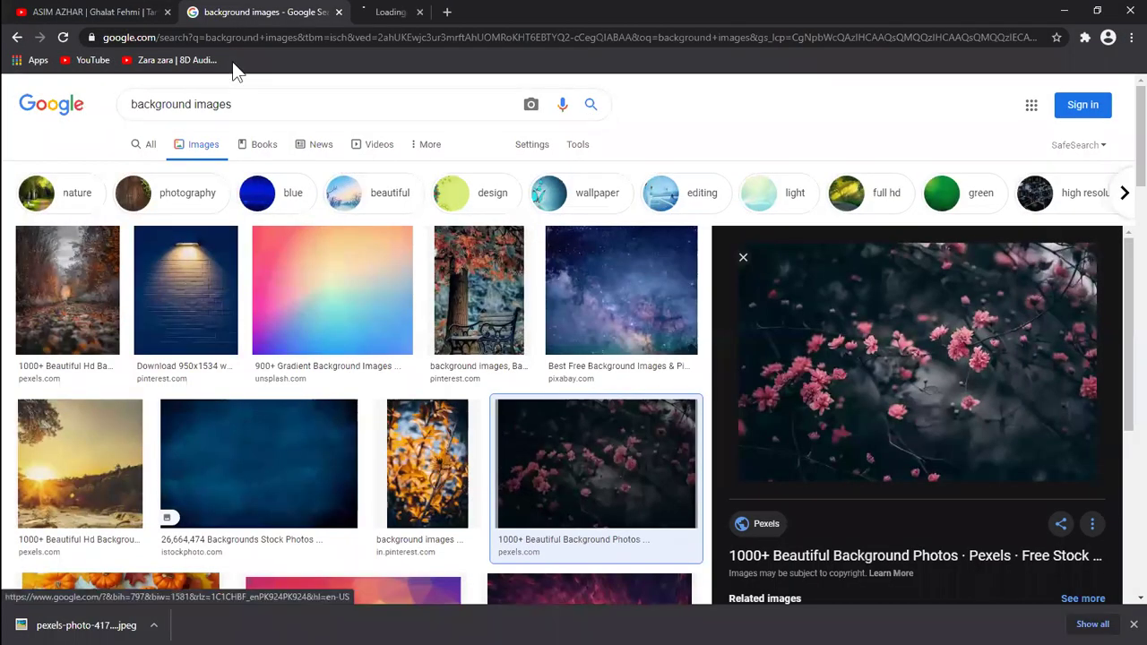
{"action": "key", "text": "ctrl+Tab"}
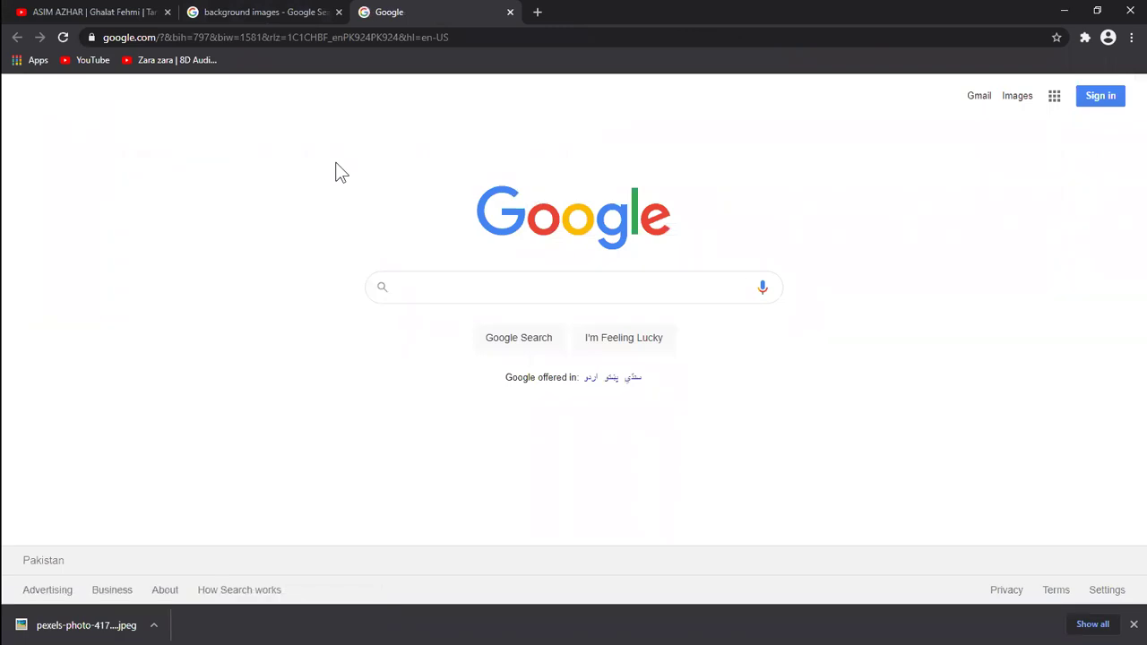
- Search Google for 'background remove in photoshop'
{"action": "type", "text": "m"}
{"action": "key", "text": "BackSpace"}
{"action": "type", "text": "oy"}
{"action": "type", "text": "ut"}
{"action": "key", "text": "BackSpace"}
{"action": "key", "text": "BackSpace"}
{"action": "key", "text": "BackSpace"}
{"action": "key", "text": "BackSpace"}
{"action": "key", "text": "BackSpace"}
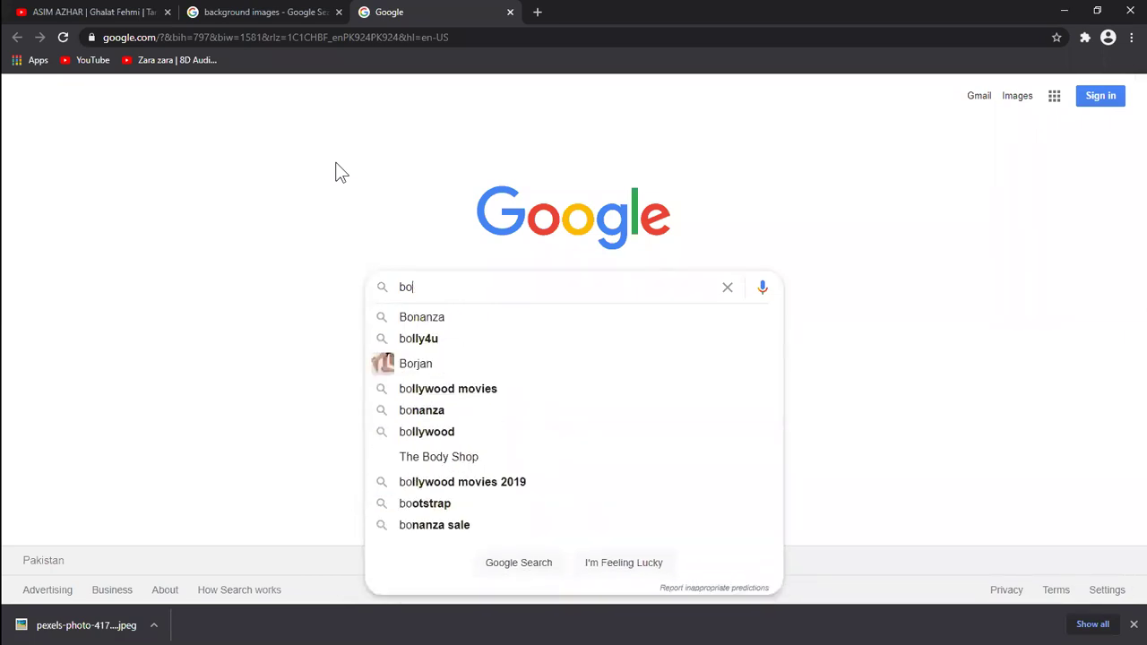
{"action": "key", "text": "BackSpace"}
{"action": "type", "text": "ackground rem"}
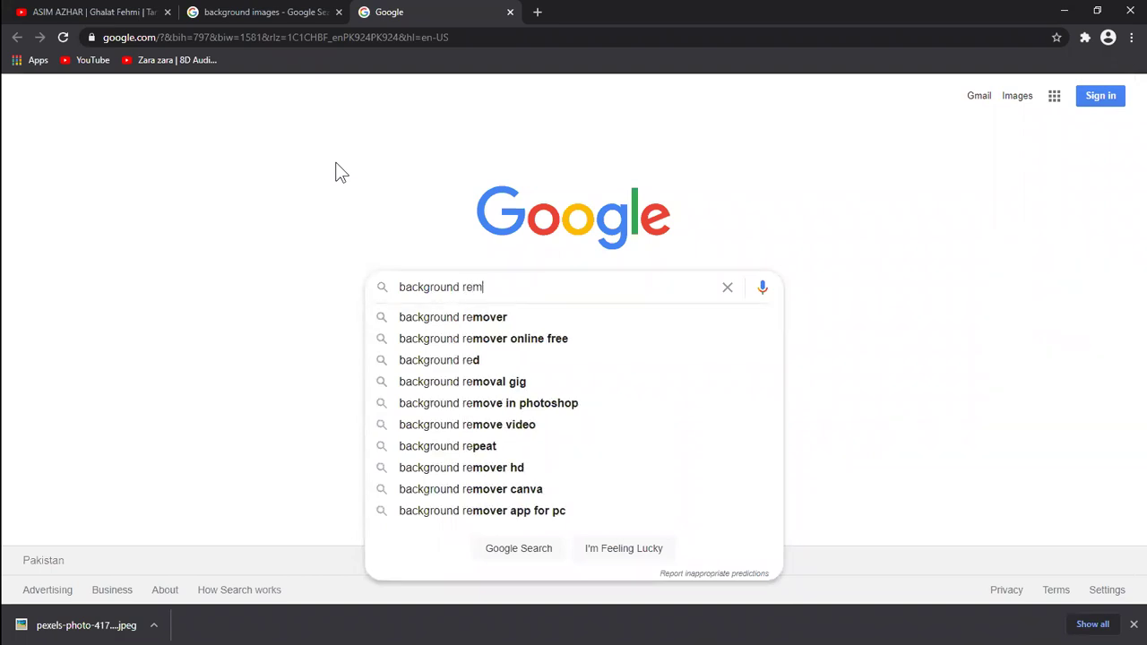
{"action": "type", "text": "ove "}
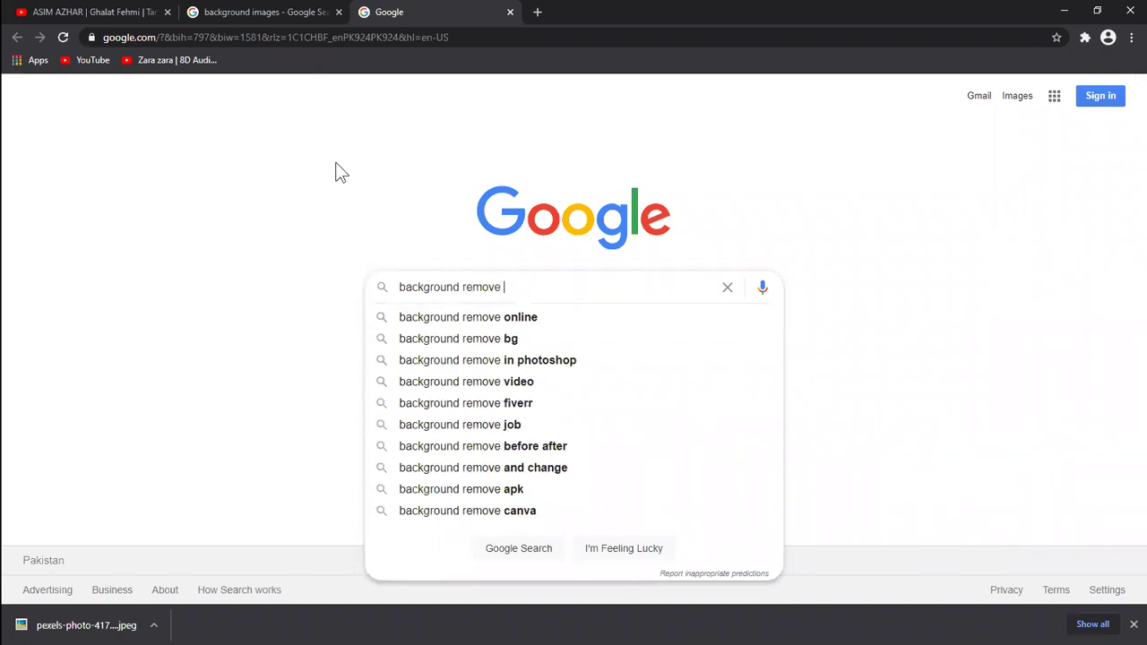
{"action": "type", "text": "in photo"}
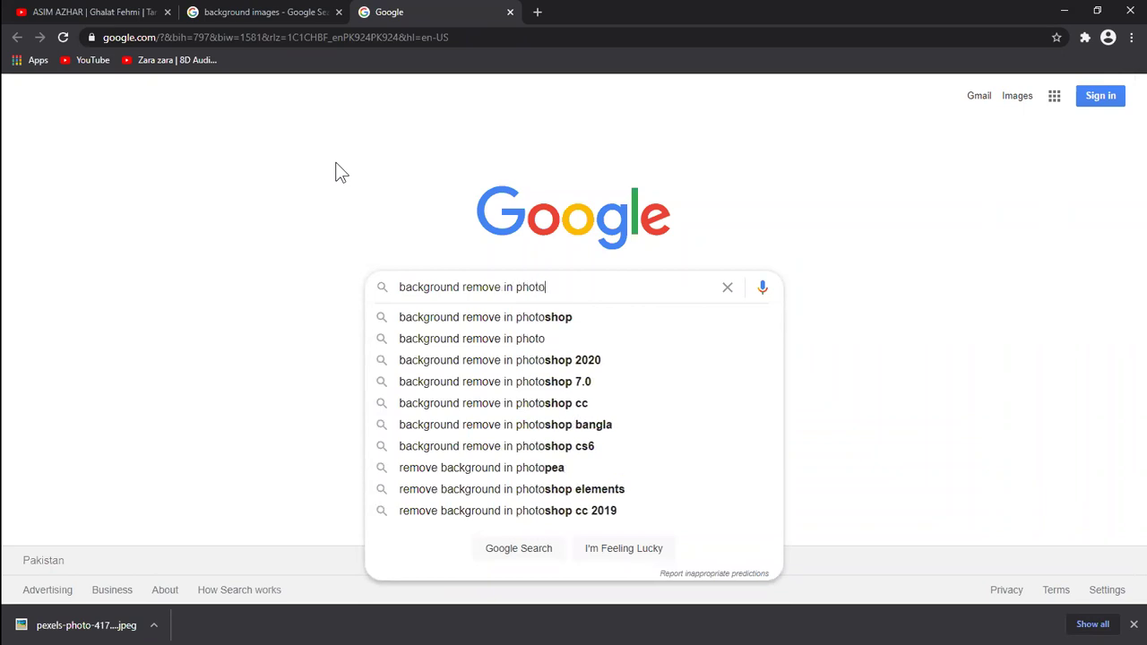
{"action": "key", "text": "Down"}
{"action": "key", "text": "Return"}
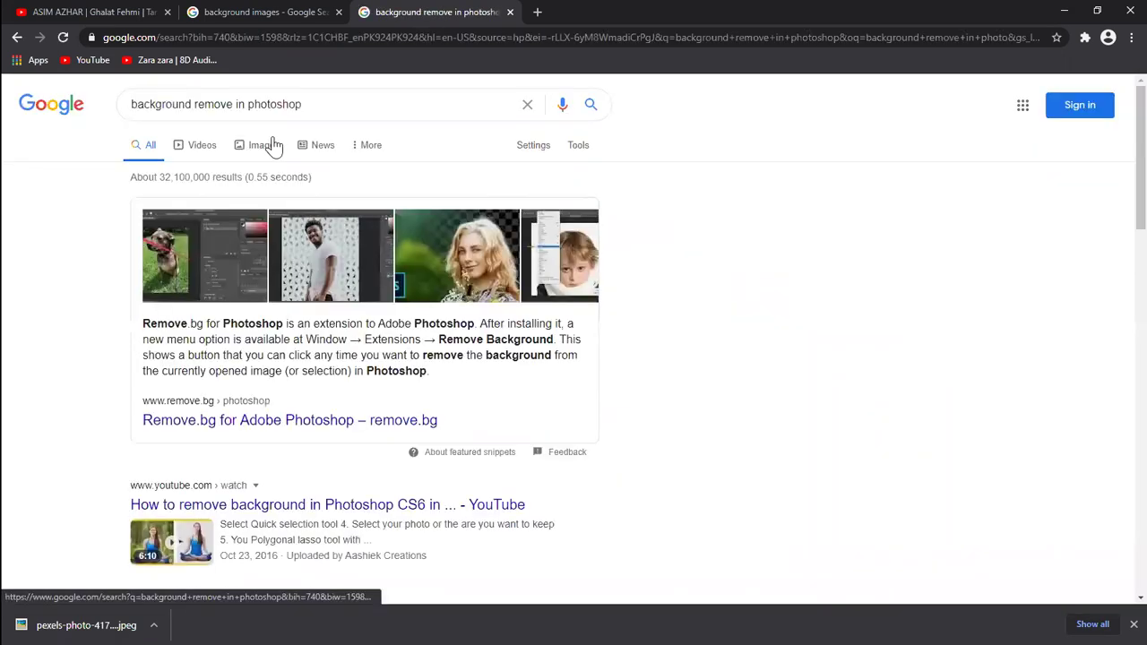
- In image results, preview the long-haired woman cutout and copy the image
{"action": "left_click", "coordinate": [267, 147]}
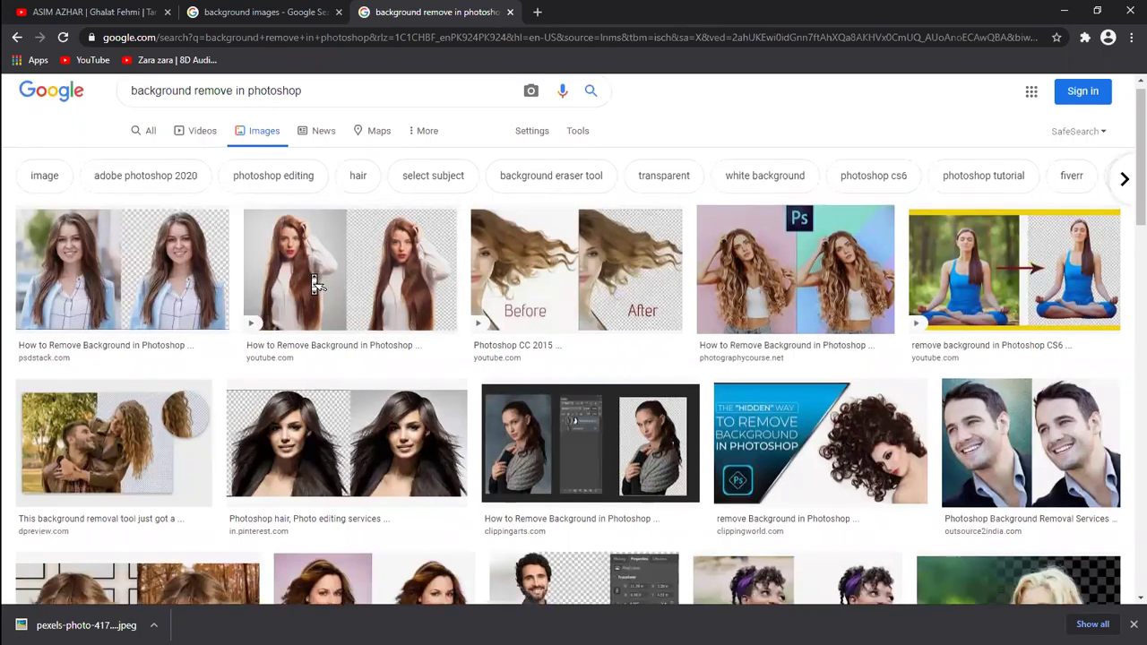
{"action": "scroll", "coordinate": [311, 284], "scroll_direction": "down", "scroll_amount": 3}
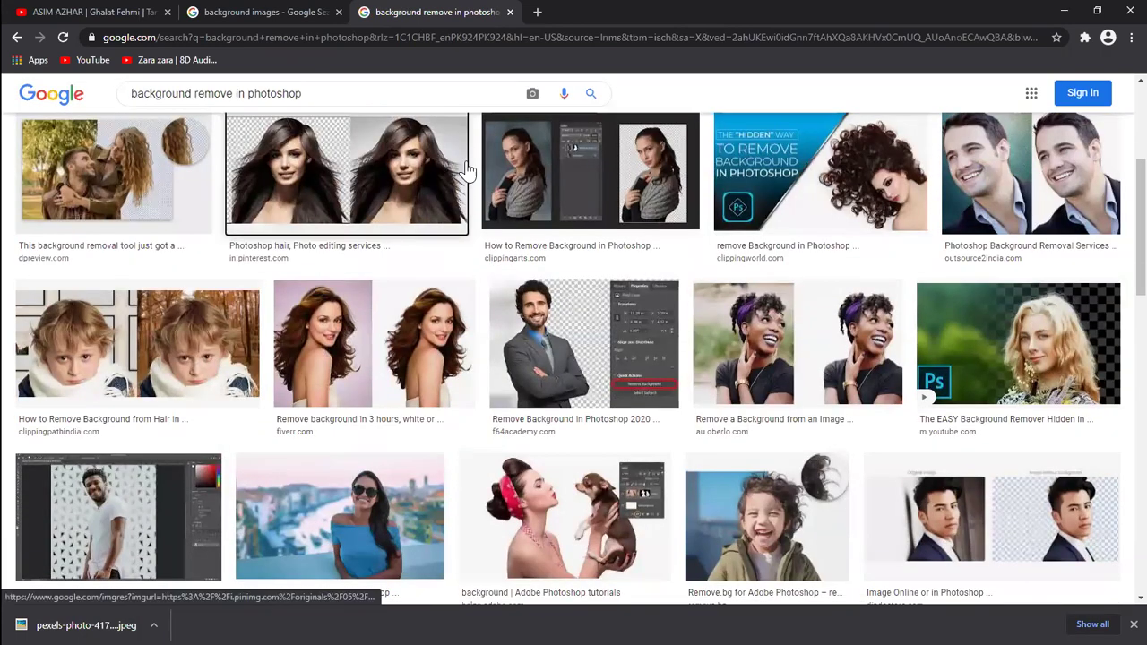
{"action": "left_click", "coordinate": [443, 166]}
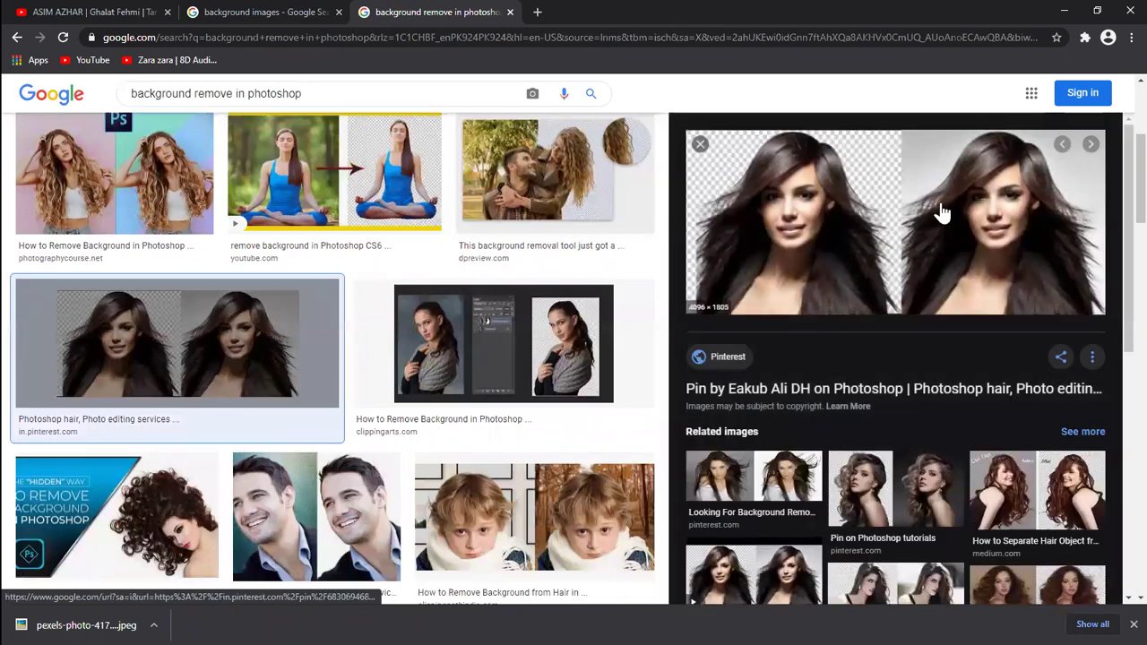
{"action": "right_click", "coordinate": [932, 199]}
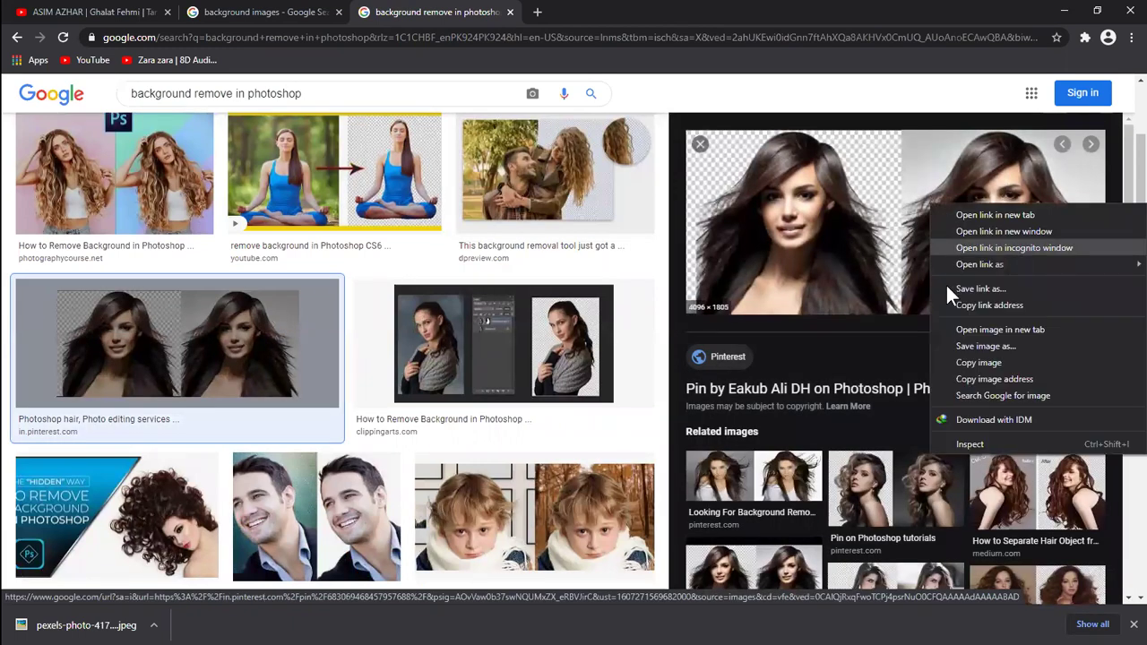
{"action": "left_click", "coordinate": [961, 364]}
- Paste the woman image as a new layer, scale it to about 12%, and move it over the flowers
{"action": "key", "text": "alt+Tab"}
{"action": "key", "text": "alt+Tab"}
{"action": "key", "text": "ctrl+v"}
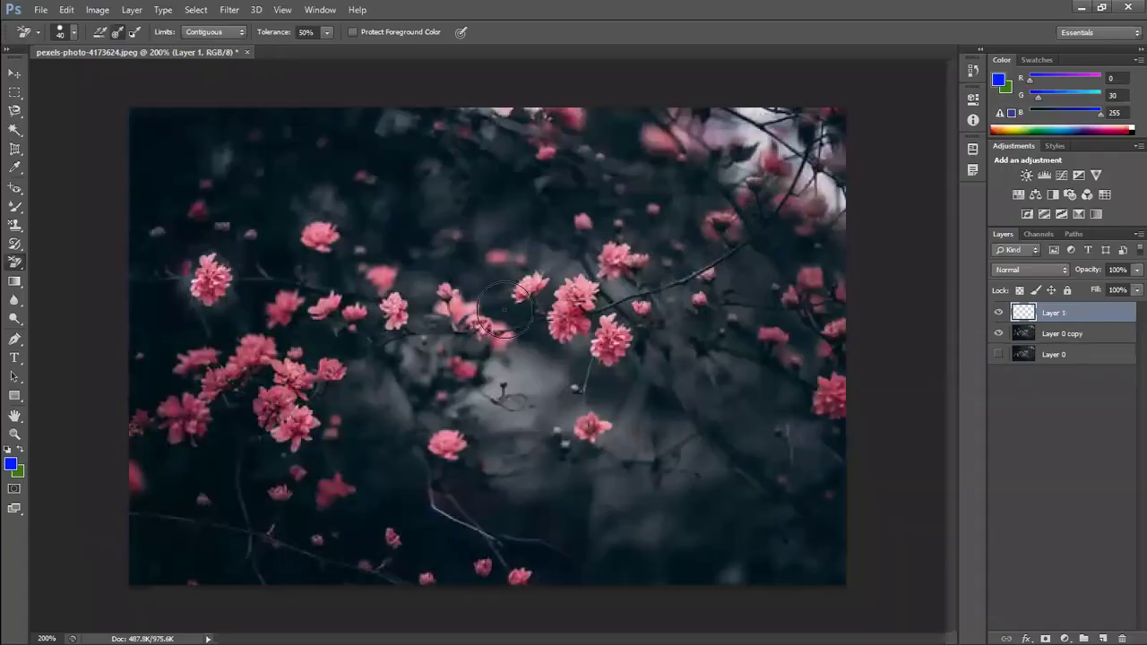
{"action": "left_click", "coordinate": [14, 71]}
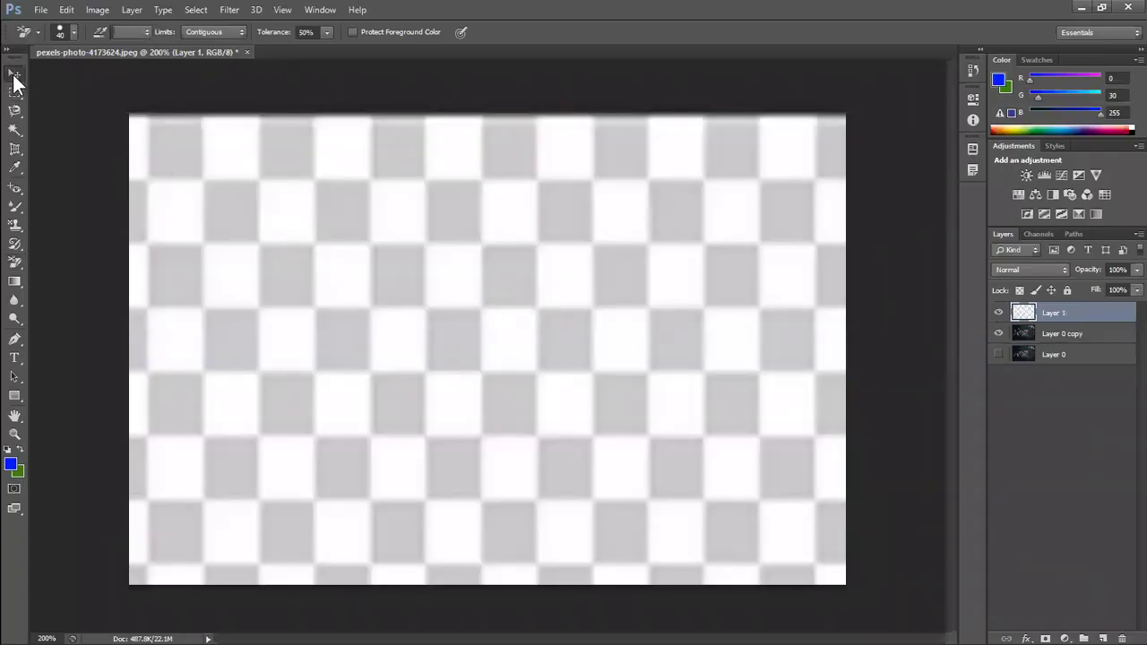
{"action": "key", "text": "ctrl+t"}
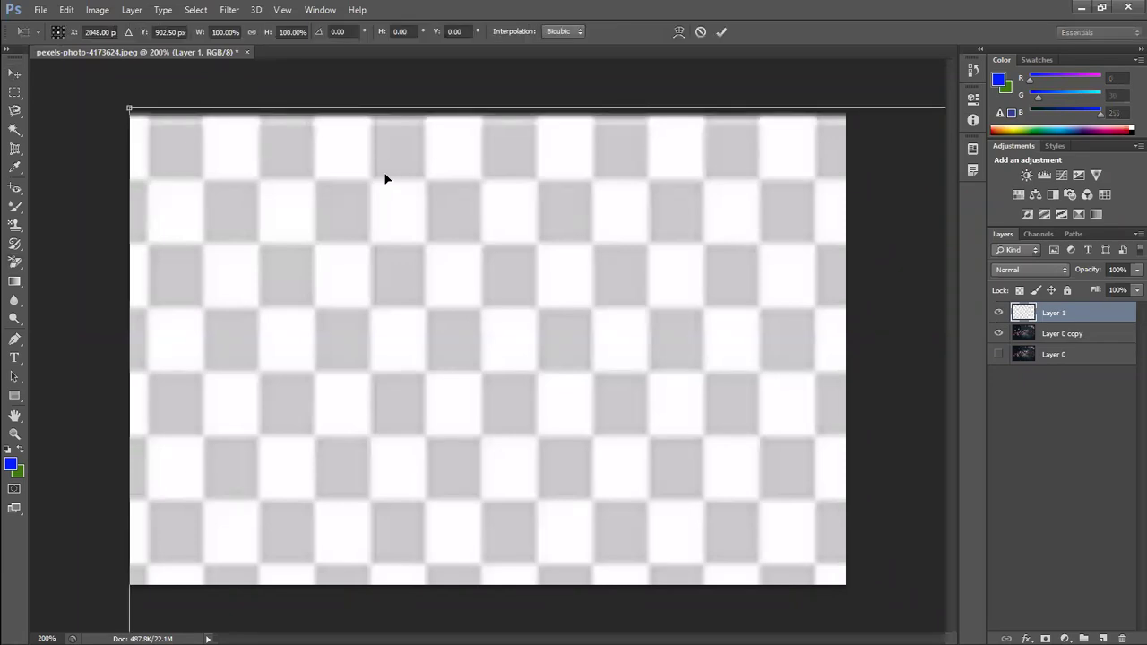
{"action": "key", "text": "ctrl+0"}
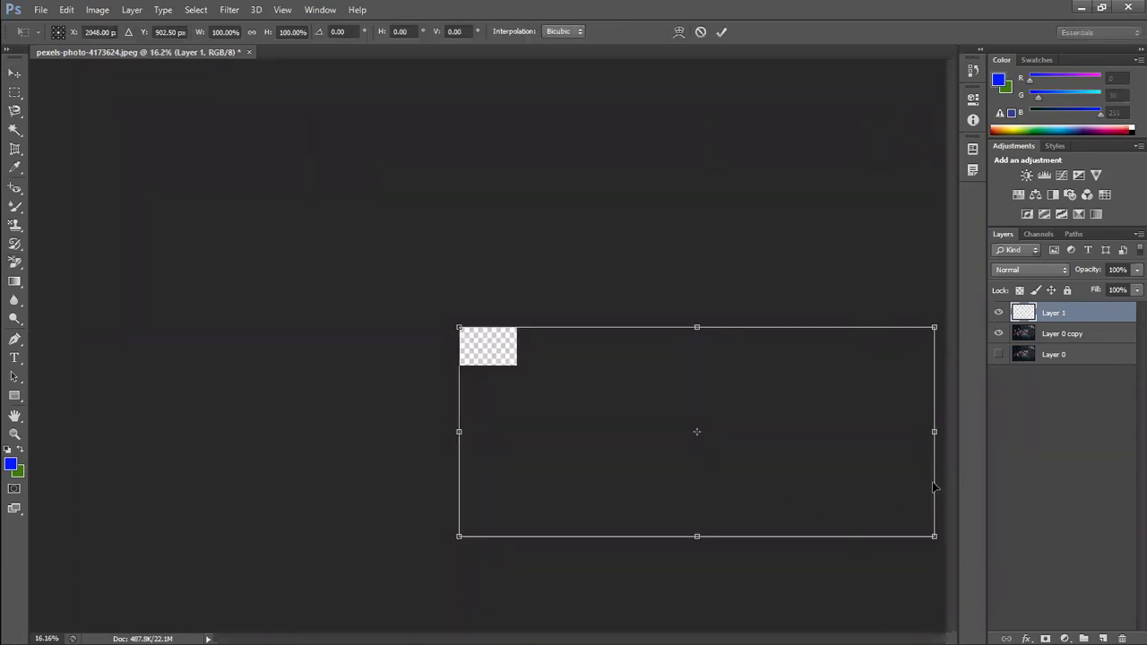
{"action": "left_click_drag", "start_coordinate": [934, 535], "coordinate": [499, 389]}
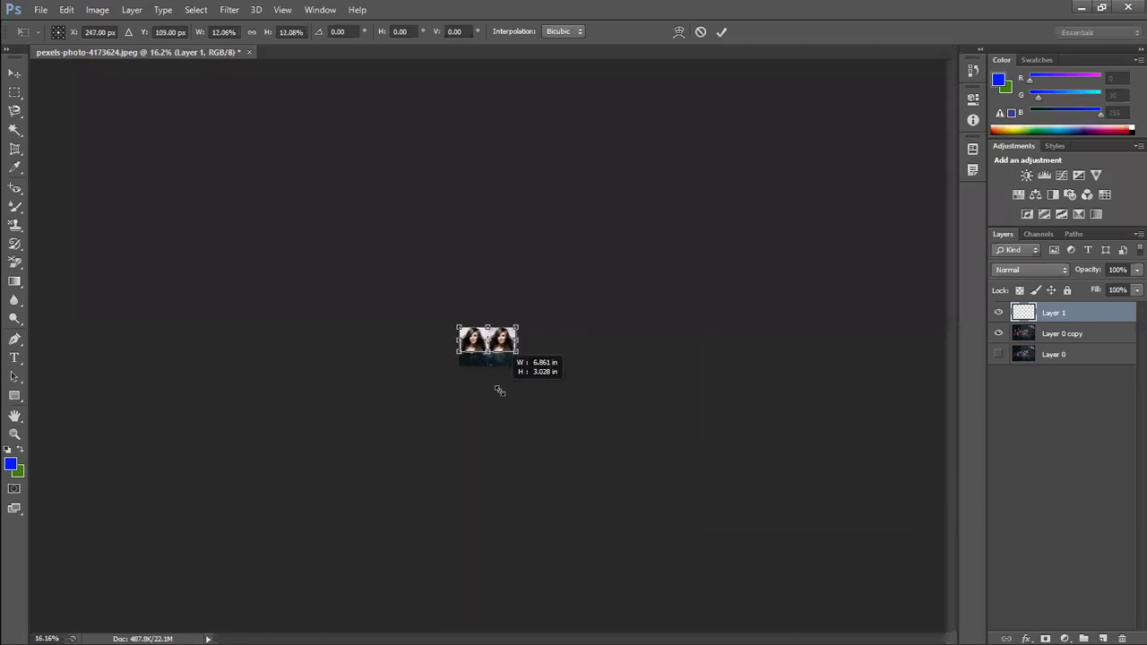
{"action": "key", "text": "Return"}
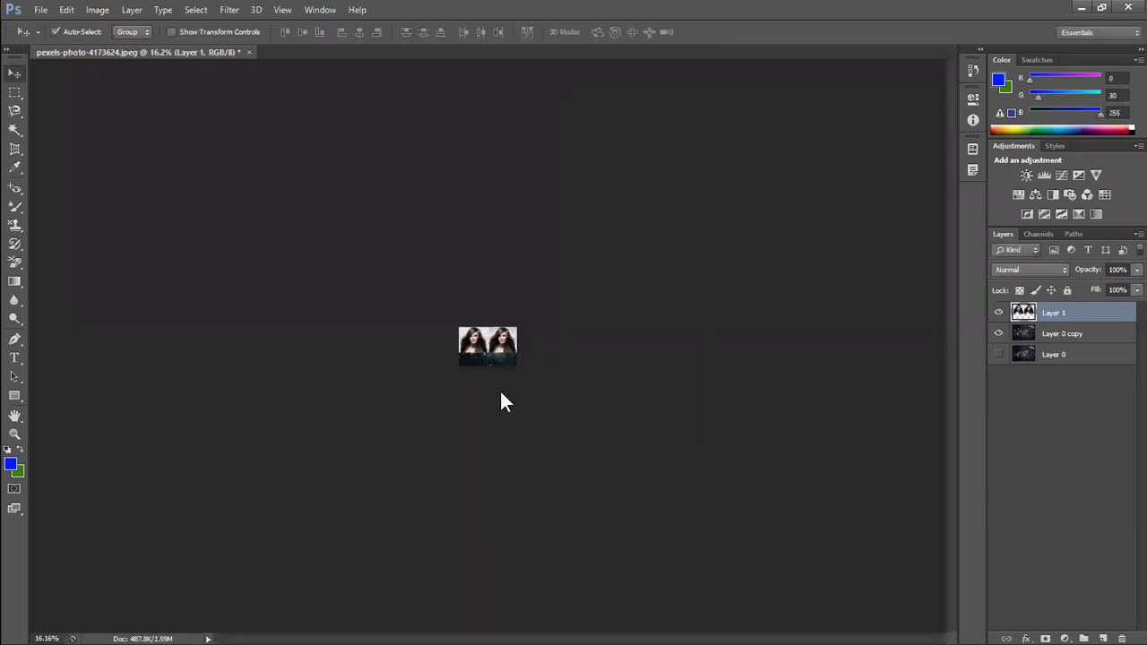
{"action": "key", "text": "ctrl+0"}
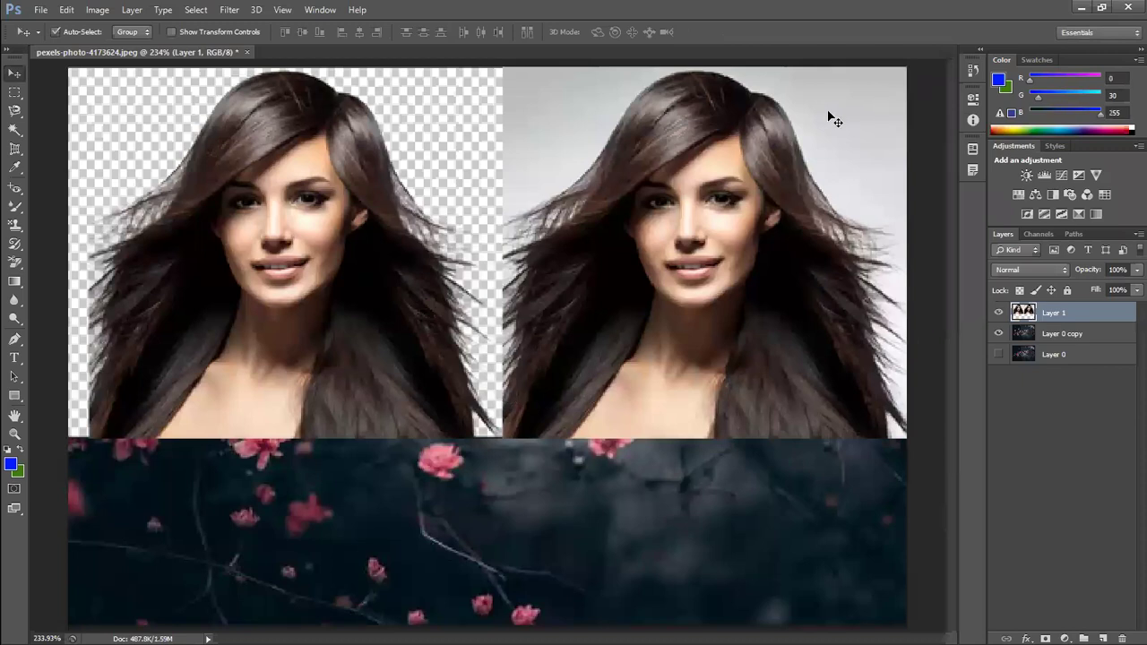
{"action": "left_click_drag", "start_coordinate": [730, 205], "coordinate": [628, 240]}
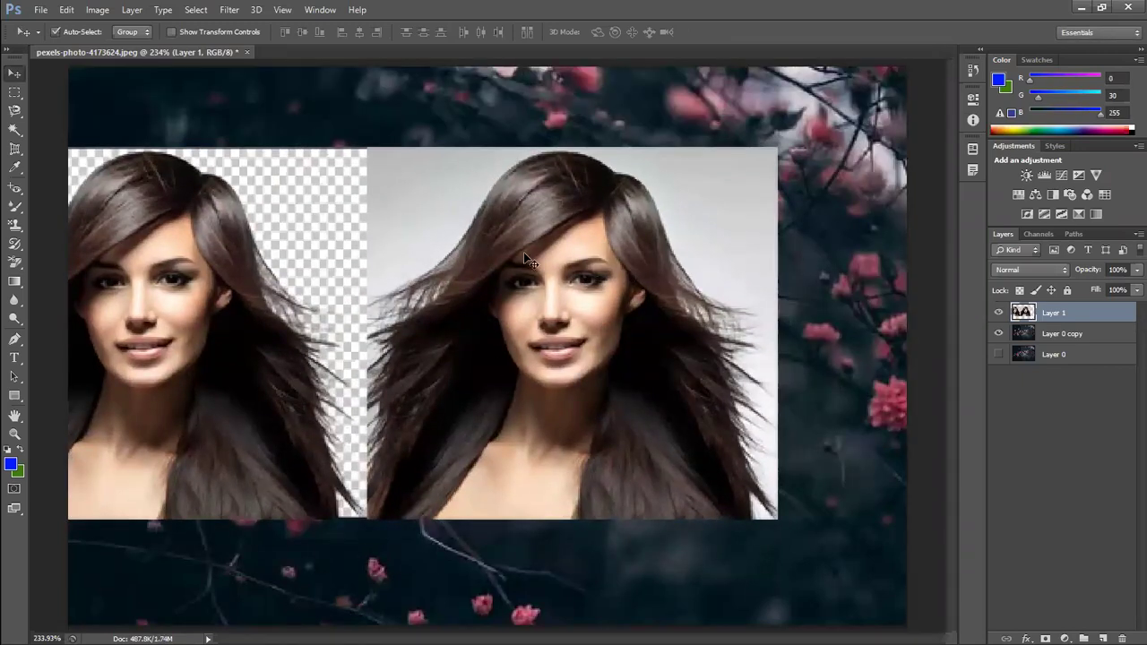
- Start opening a file in Photoshop, cancel it, and minimise Photoshop
{"action": "left_click", "coordinate": [42, 12]}
{"action": "left_click", "coordinate": [57, 39]}
{"action": "left_click", "coordinate": [1129, 12]}
{"action": "left_click", "coordinate": [1074, 9]}
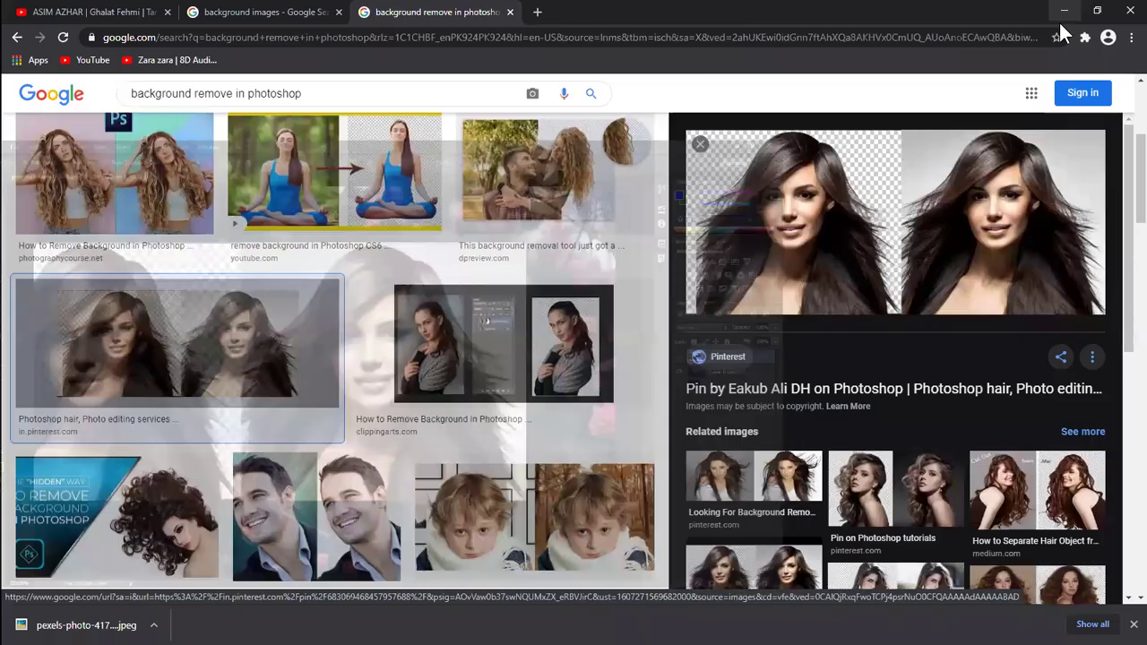
- Save the two-panel woman photo from Chrome into Downloads as a JPEG
{"action": "right_click", "coordinate": [863, 226]}
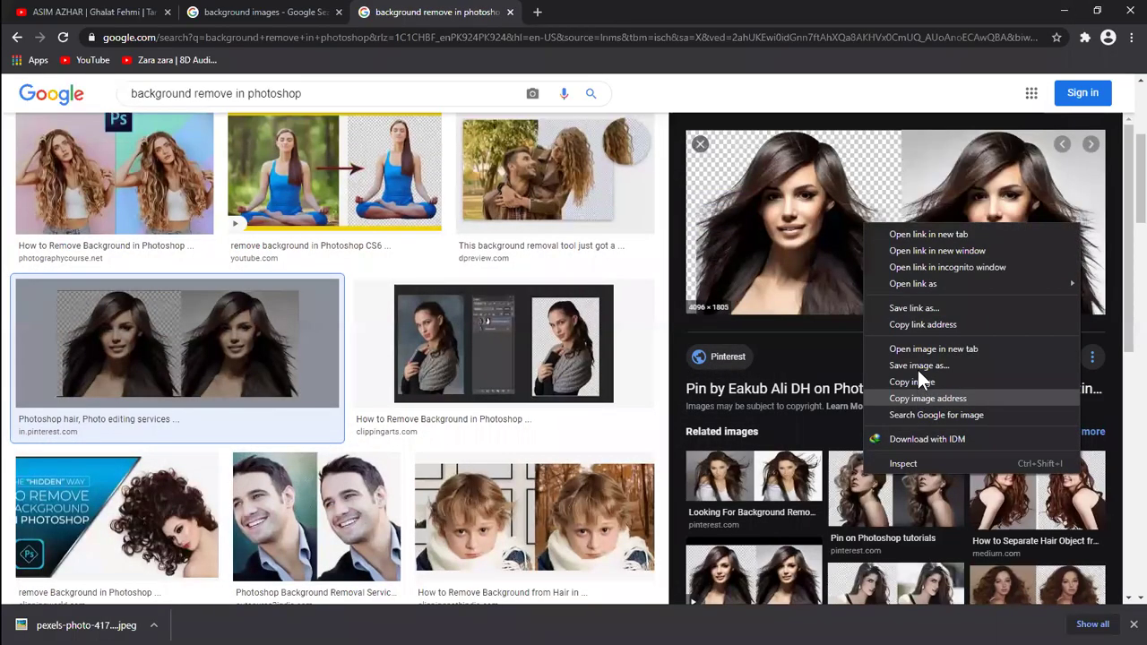
{"action": "left_click", "coordinate": [917, 367]}
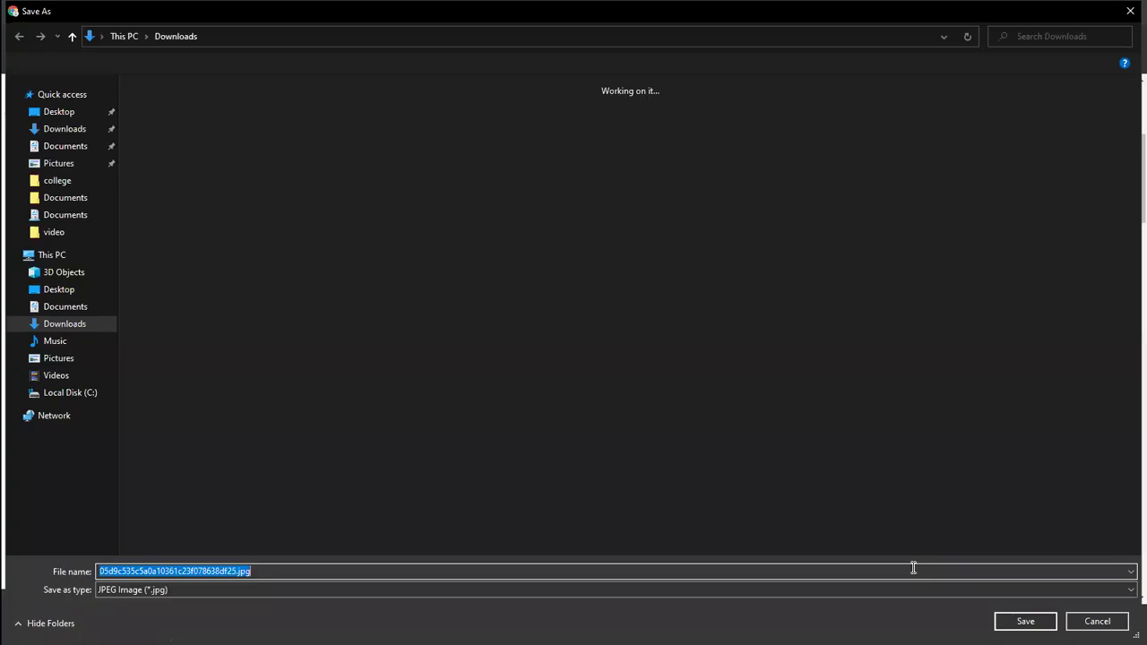
{"action": "left_click", "coordinate": [1009, 618]}
- Return to Photoshop and start File > Open
{"action": "key", "text": "alt+Tab"}
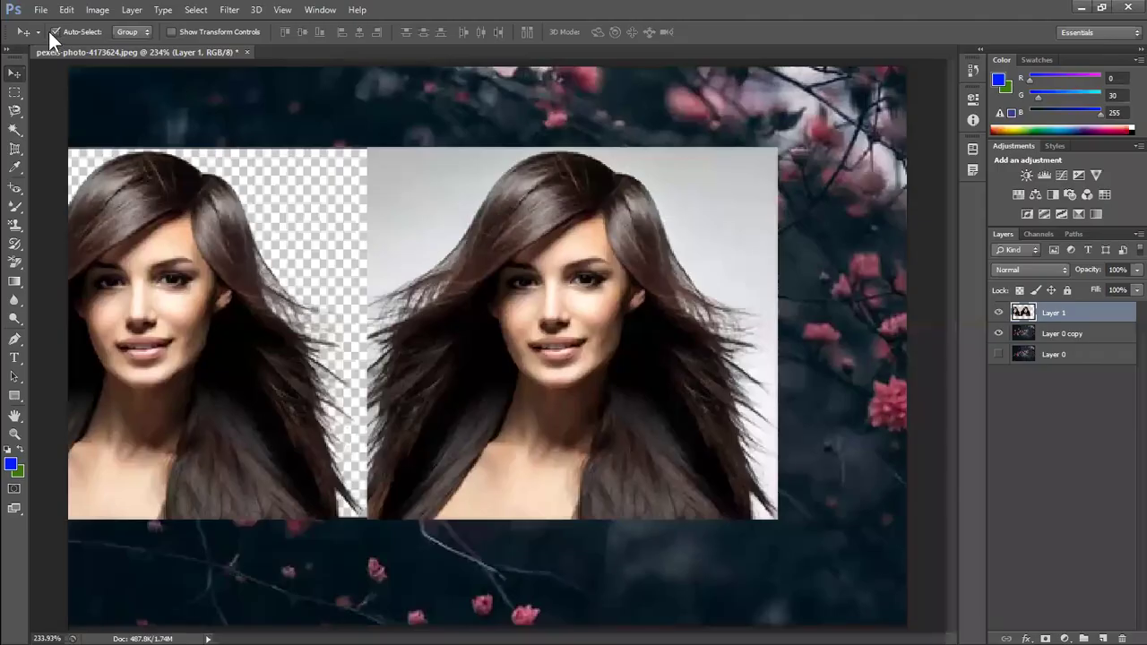
{"action": "left_click", "coordinate": [40, 10]}
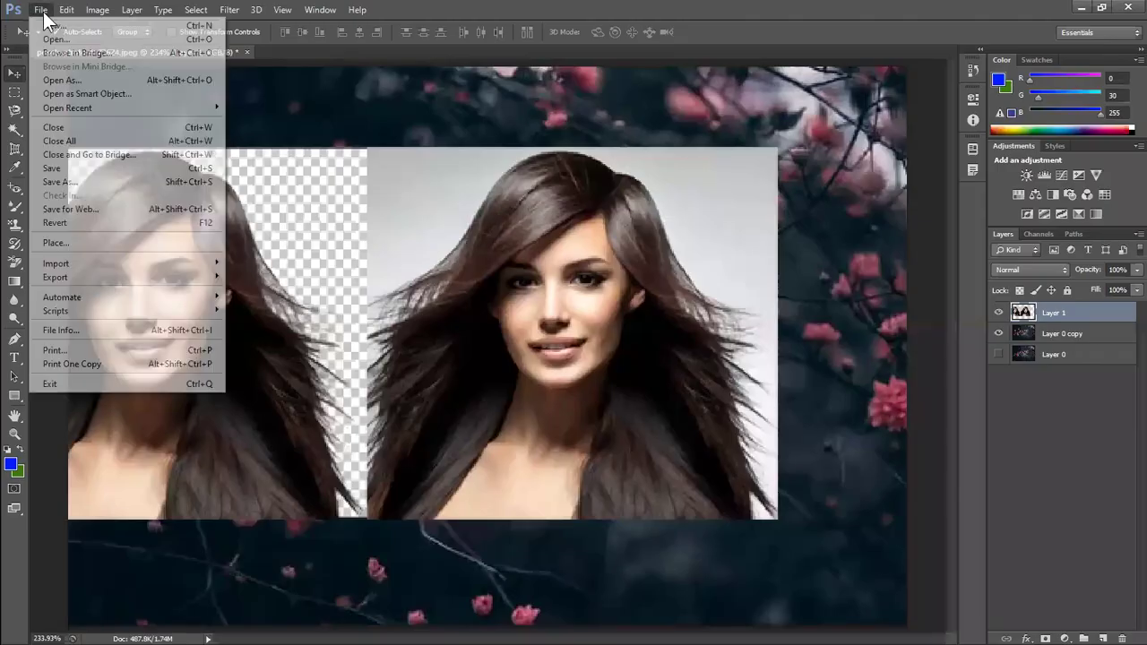
{"action": "left_click", "coordinate": [82, 40]}
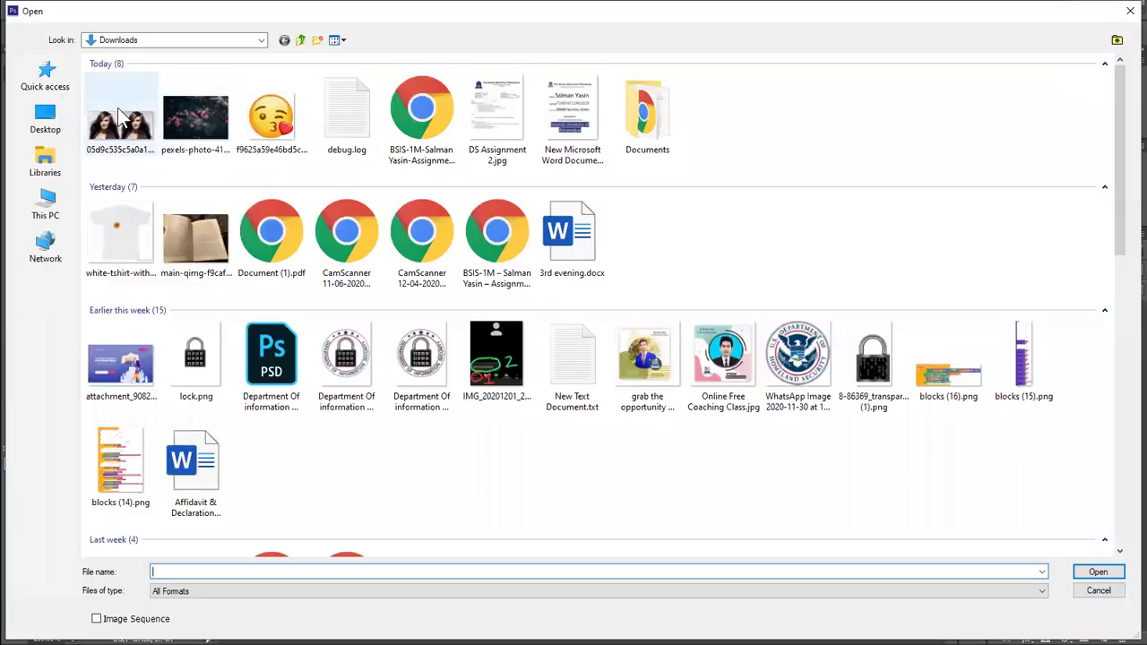
- Open the downloaded woman JPEG and crop it to the right-hand portrait on grey
{"action": "double_click", "coordinate": [118, 108]}
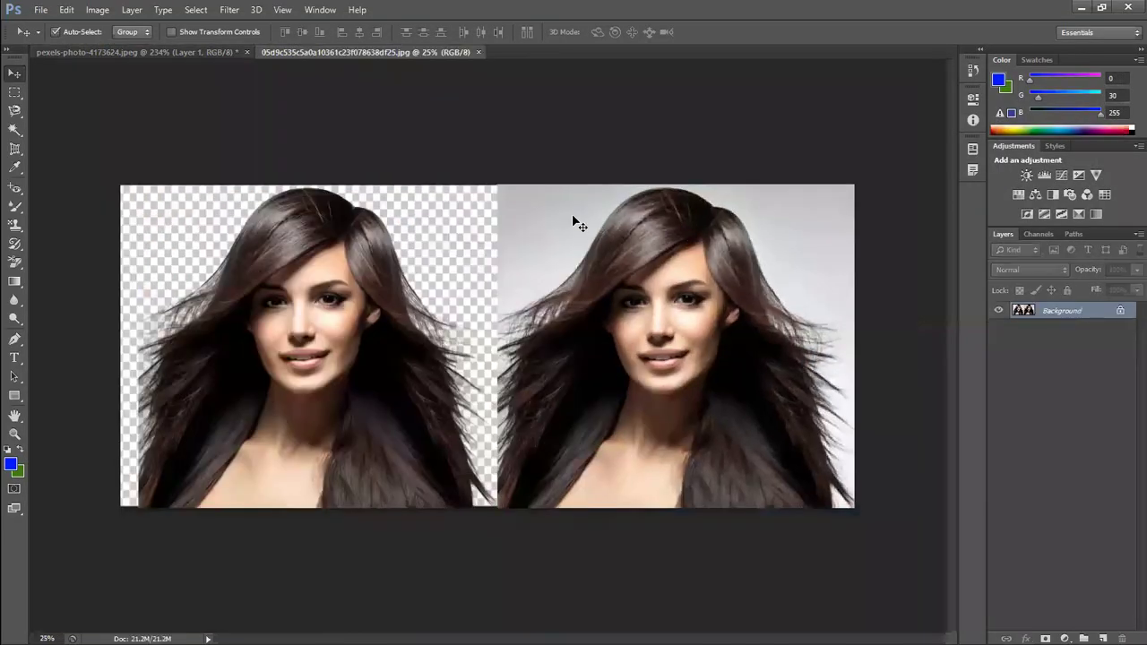
{"action": "key", "text": "ctrl+0"}
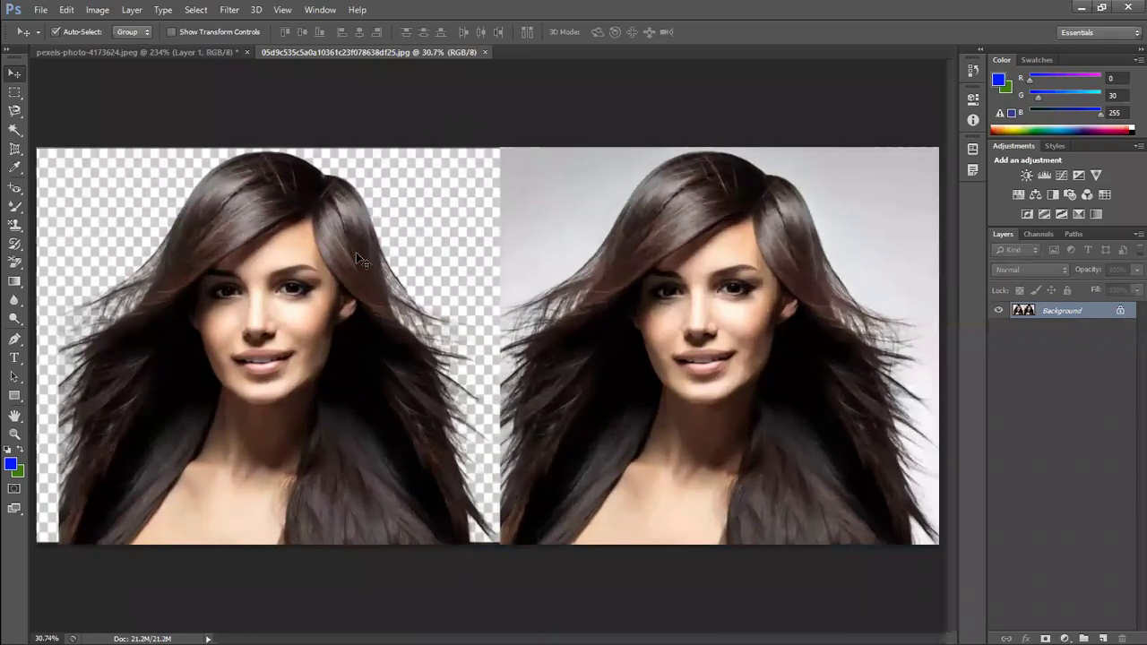
{"action": "right_click", "coordinate": [14, 149]}
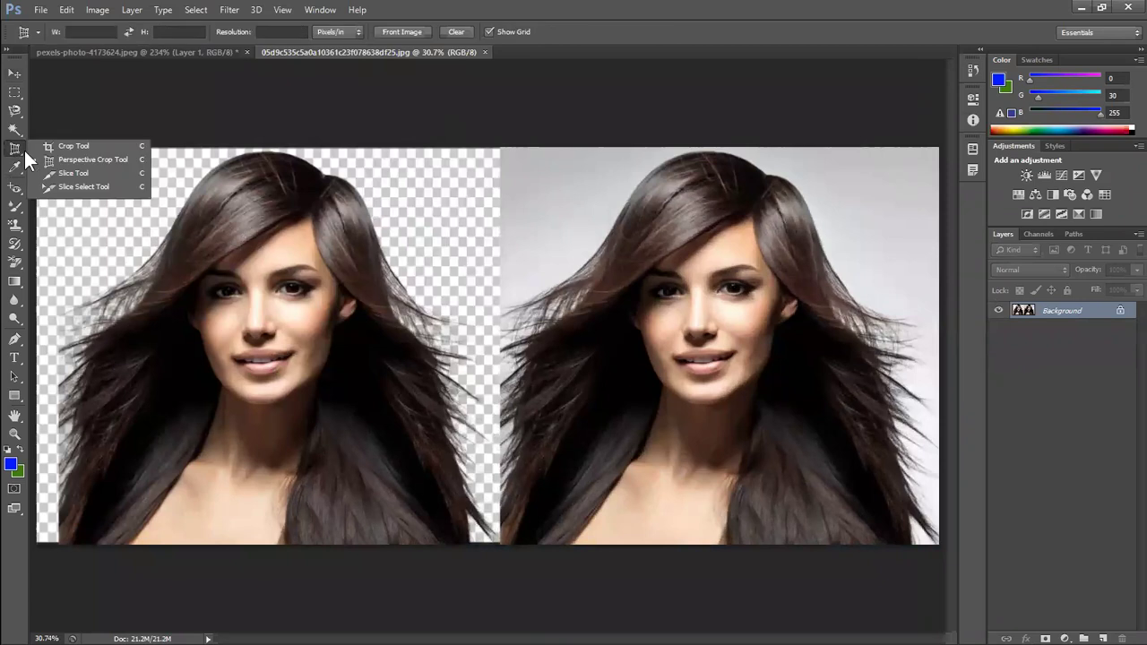
{"action": "left_click", "coordinate": [56, 152]}
{"action": "left_click_drag", "start_coordinate": [40, 342], "coordinate": [270, 311]}
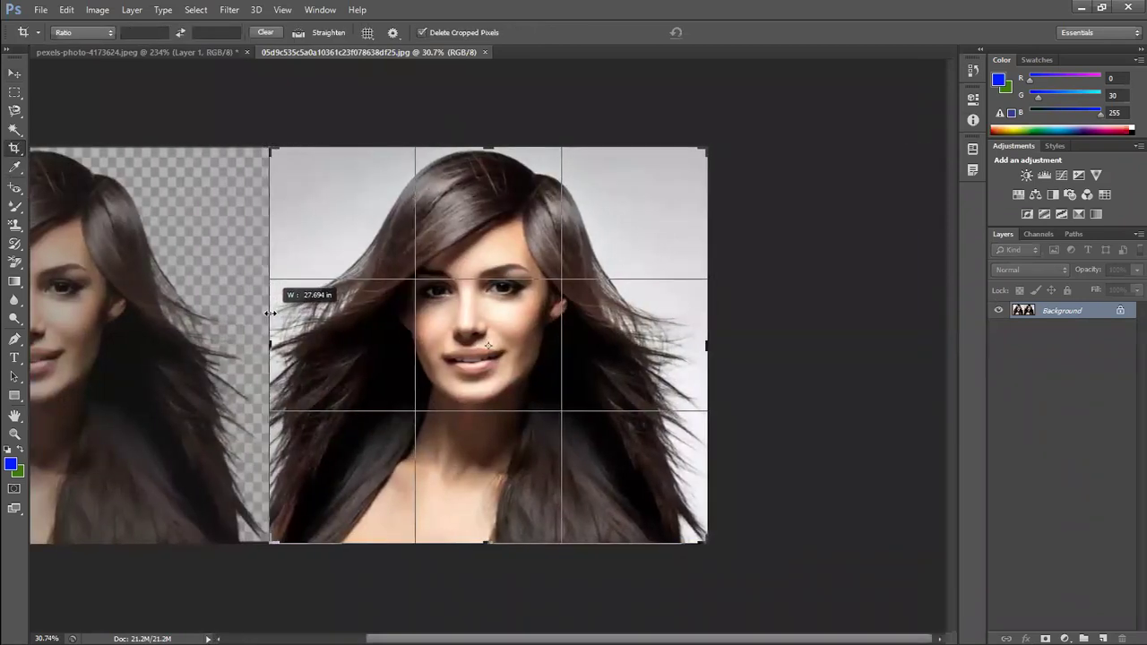
{"action": "key", "text": "Return"}
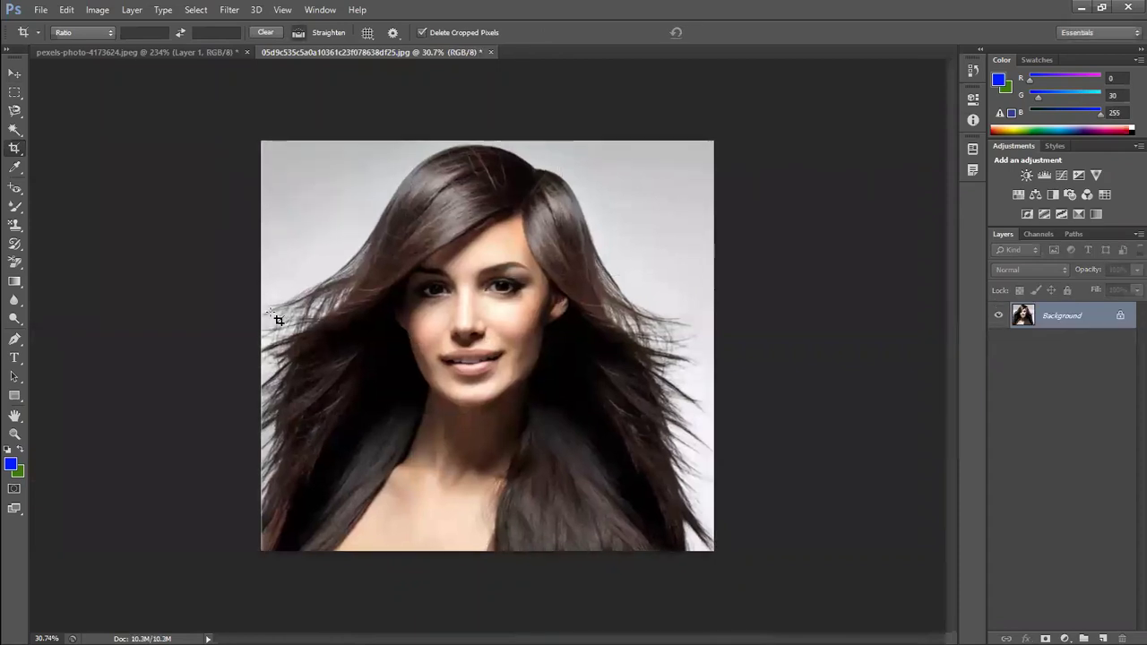
{"action": "key", "text": "ctrl+0"}
{"action": "left_click", "coordinate": [16, 264]}
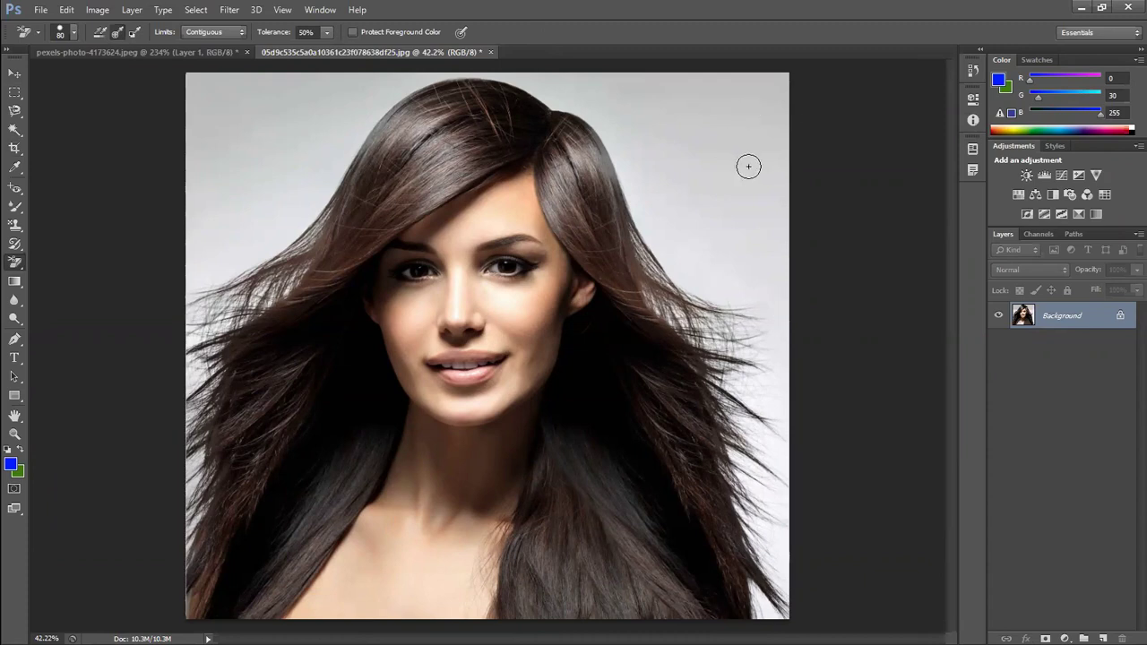
- Erase the grey backdrop along the left hair with a 150 px Background Eraser, Sampling: Once
{"action": "left_click", "coordinate": [15, 134]}
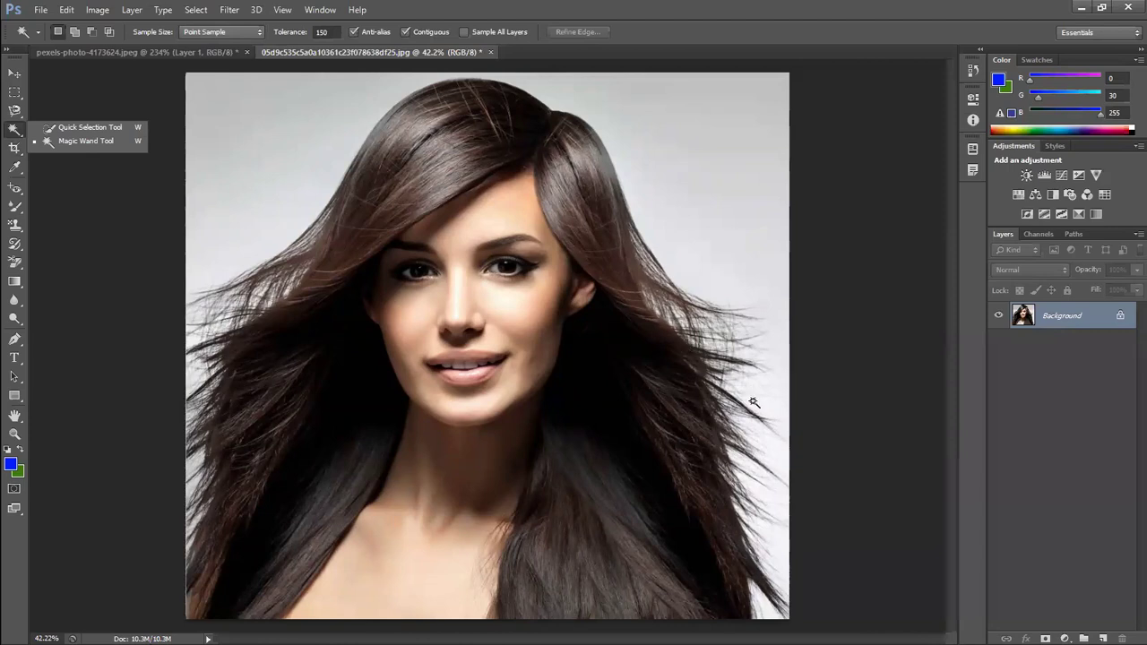
{"action": "left_click", "coordinate": [17, 261]}
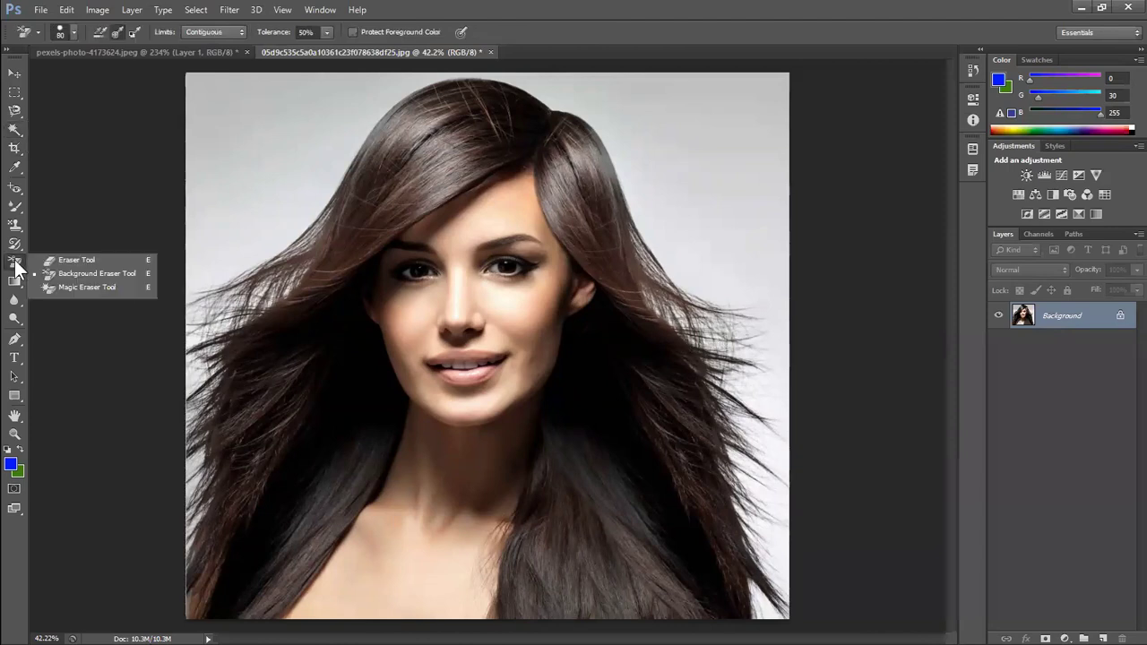
{"action": "left_click", "coordinate": [64, 274]}
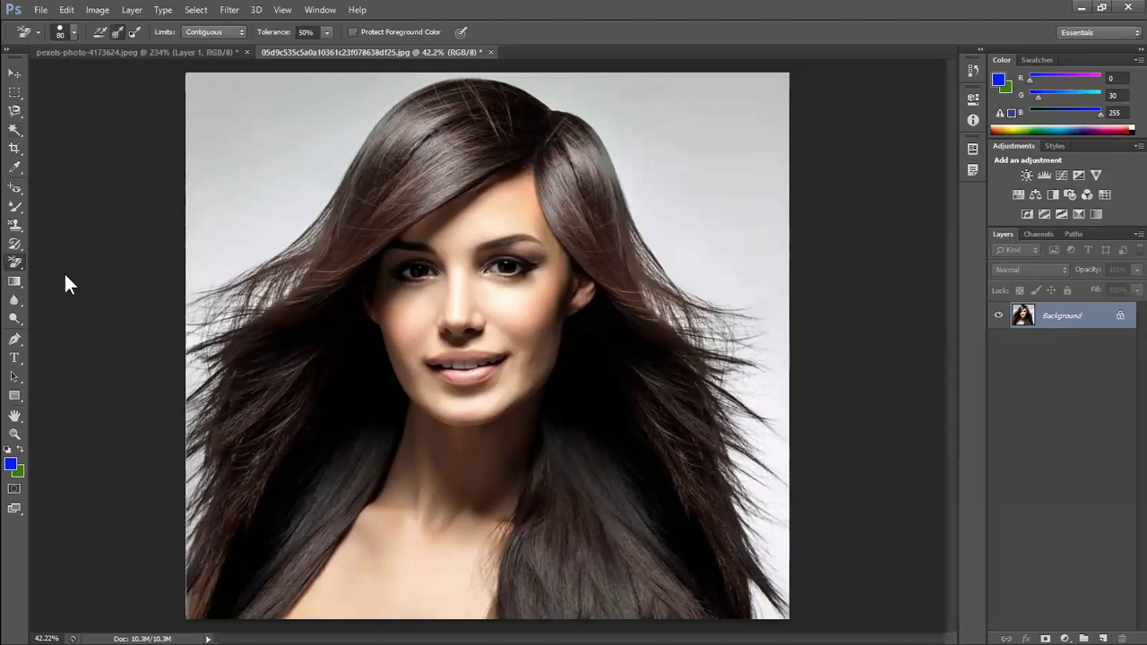
{"action": "left_click", "coordinate": [117, 31]}
{"action": "key", "text": "bracketright"}
{"action": "key", "text": "bracketright"}
{"action": "key", "text": "bracketright"}
{"action": "left_click", "coordinate": [223, 267]}
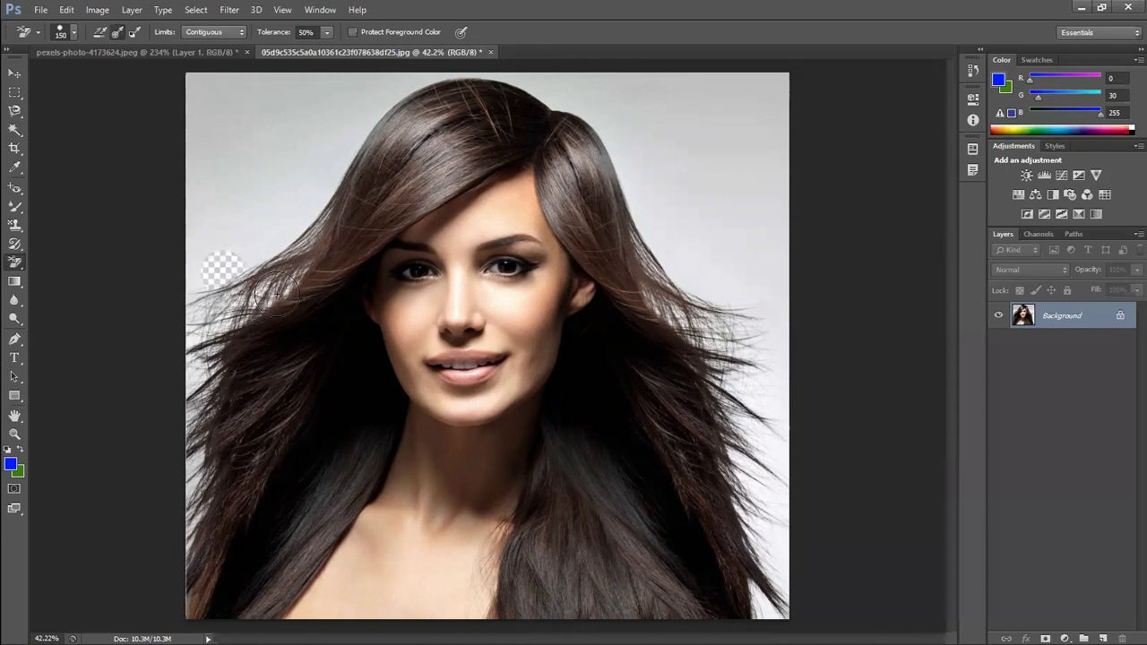
{"action": "mouse_move", "coordinate": [210, 264]}
{"action": "left_mouse_down"}
{"action": "mouse_move", "coordinate": [198, 274]}
{"action": "mouse_move", "coordinate": [207, 379]}
{"action": "left_mouse_up"}
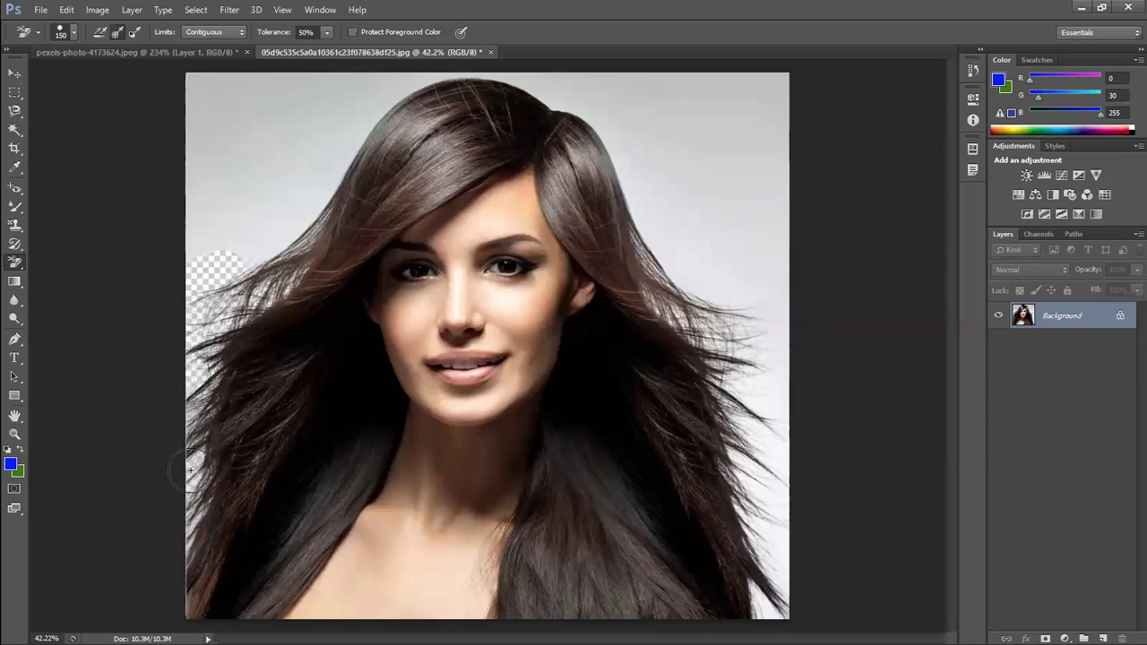
{"action": "left_click_drag", "start_coordinate": [184, 439], "coordinate": [241, 325]}
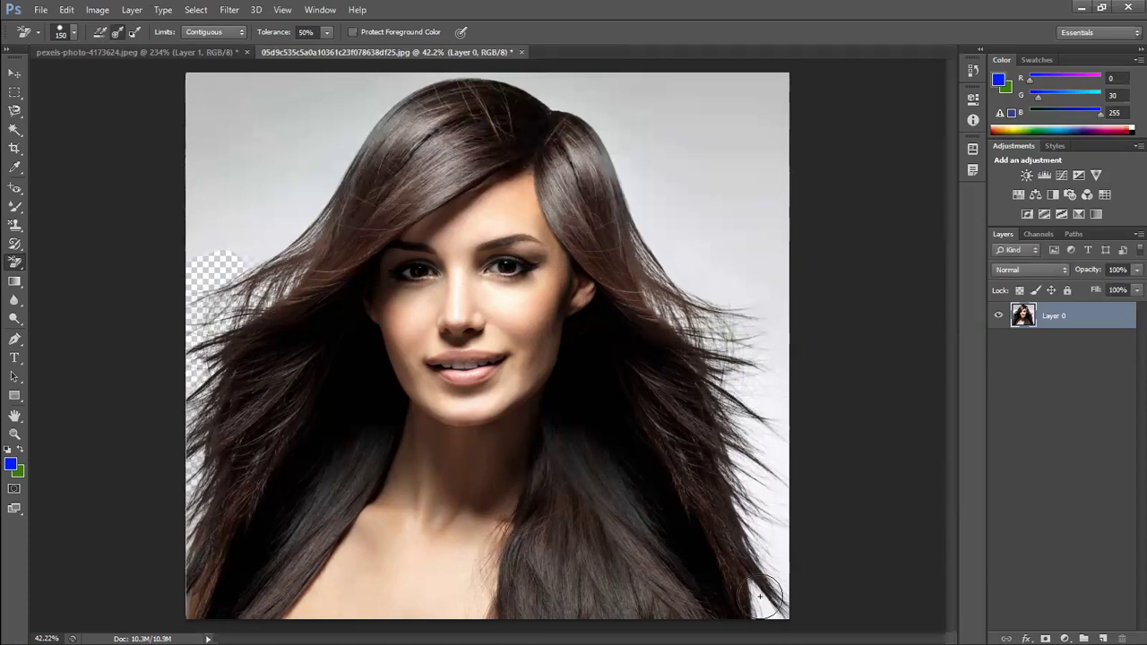
- Background-erase the grey backdrop along the right hair edge
{"action": "left_click_drag", "start_coordinate": [768, 403], "coordinate": [745, 393]}
{"action": "left_click_drag", "start_coordinate": [747, 441], "coordinate": [781, 333]}
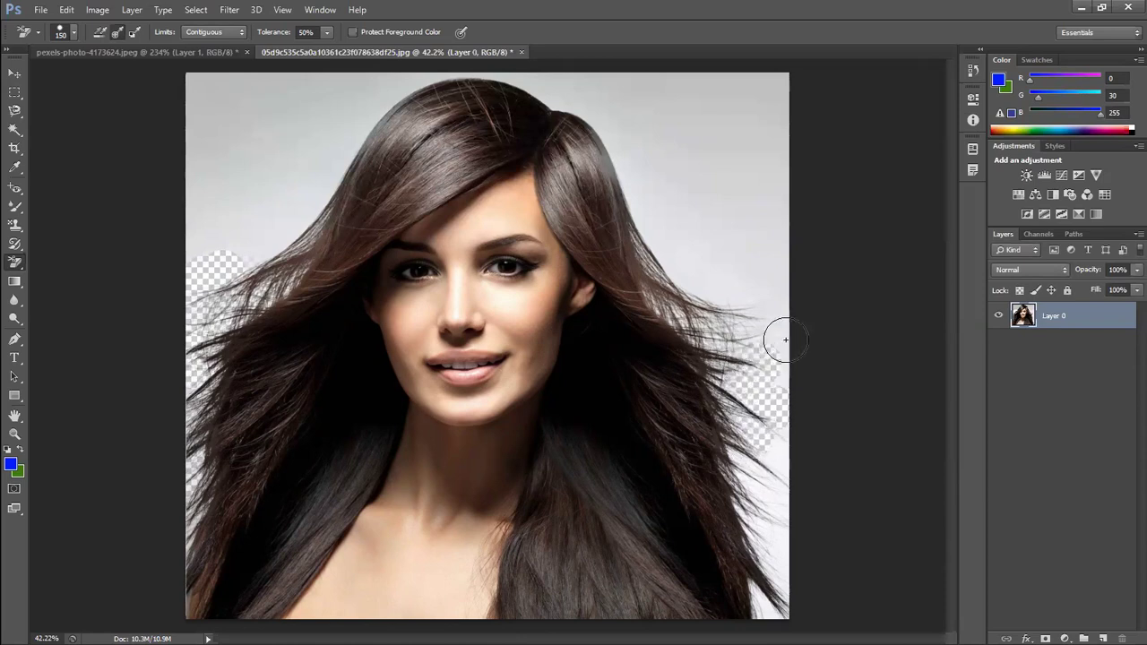
{"action": "left_click", "coordinate": [713, 283]}
{"action": "left_click_drag", "start_coordinate": [763, 461], "coordinate": [749, 447]}
- Add a layer beneath Layer 0 with a blue rectangle, then reselect Layer 0
{"action": "left_click", "coordinate": [1103, 638]}
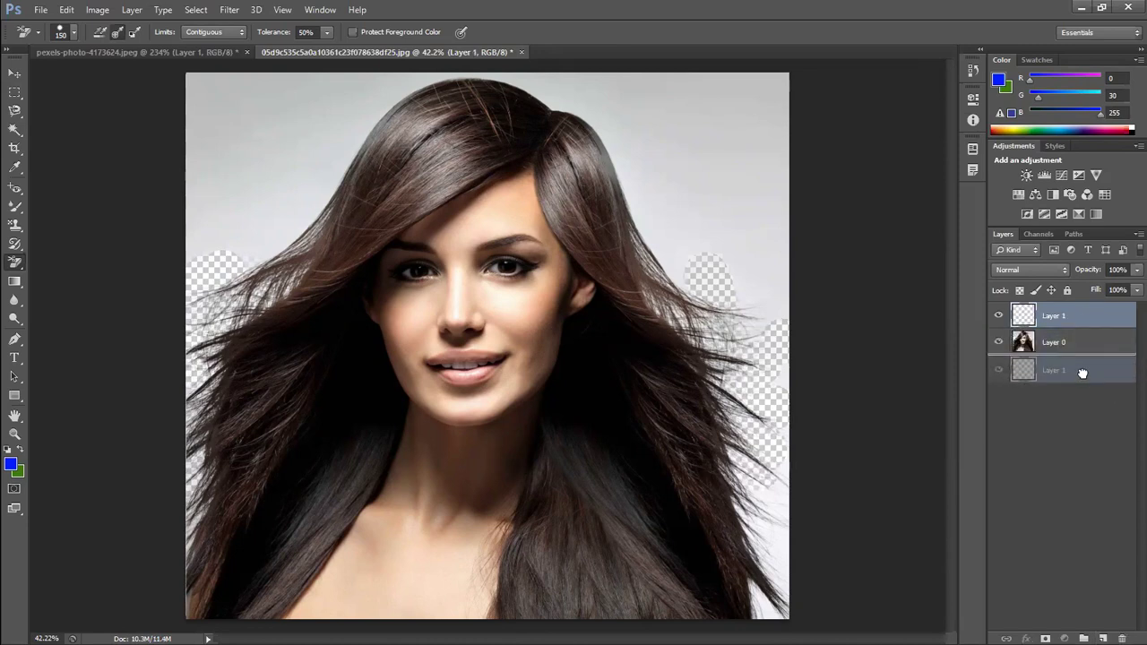
{"action": "left_click_drag", "start_coordinate": [1084, 319], "coordinate": [1084, 372]}
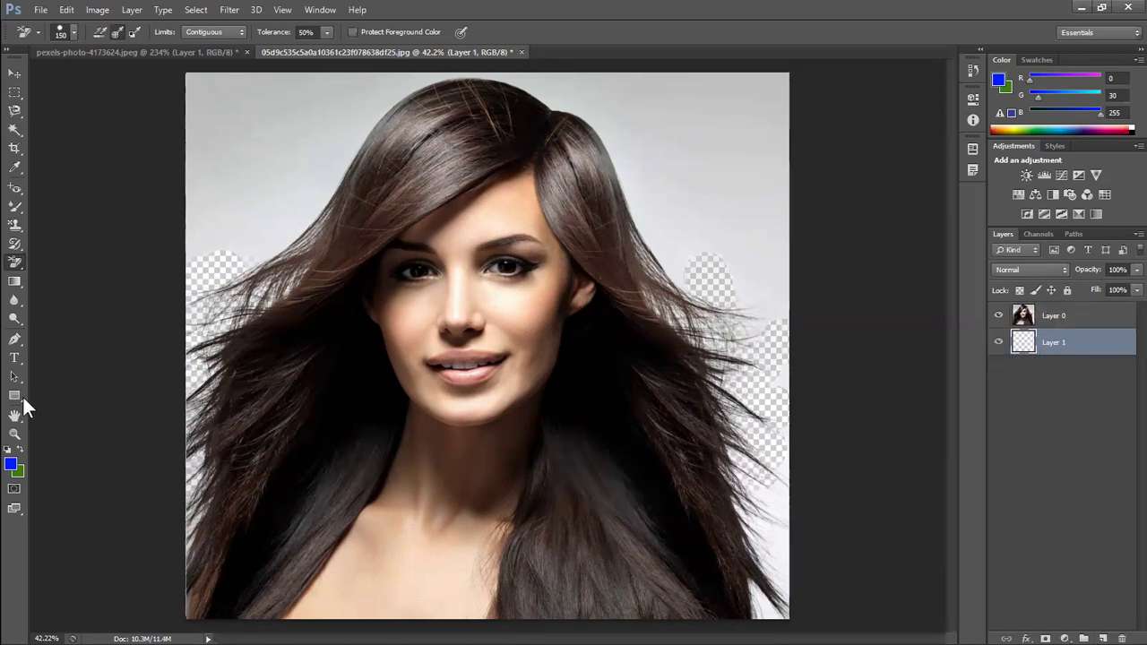
{"action": "key", "text": "u"}
{"action": "left_click_drag", "start_coordinate": [837, 257], "coordinate": [606, 534]}
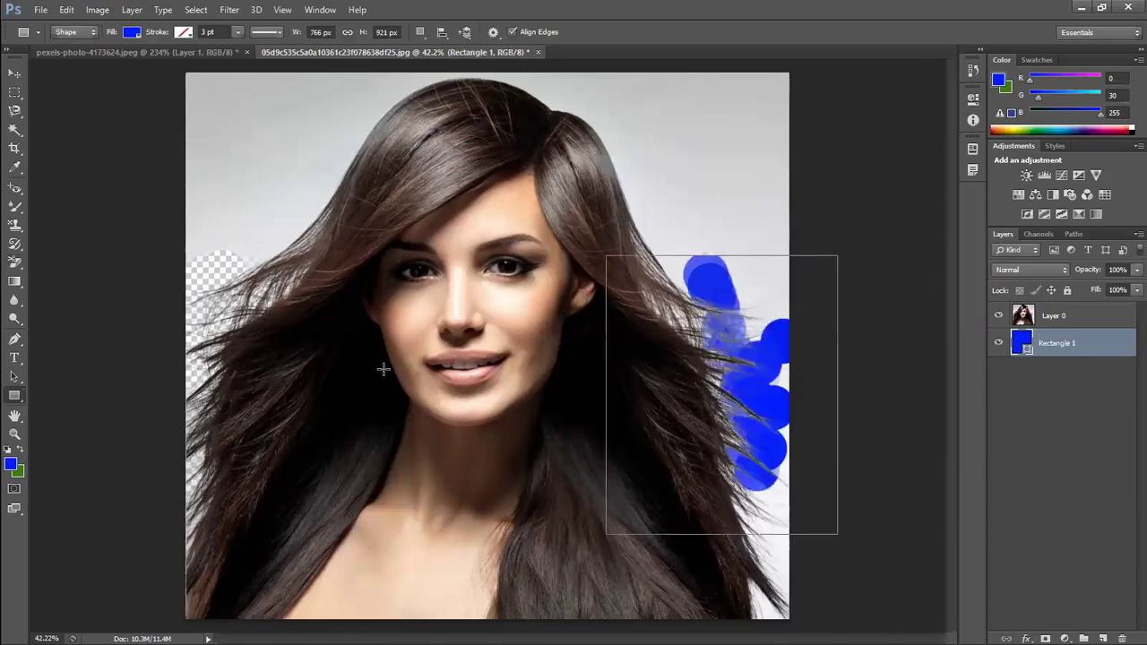
{"action": "left_click", "coordinate": [15, 76]}
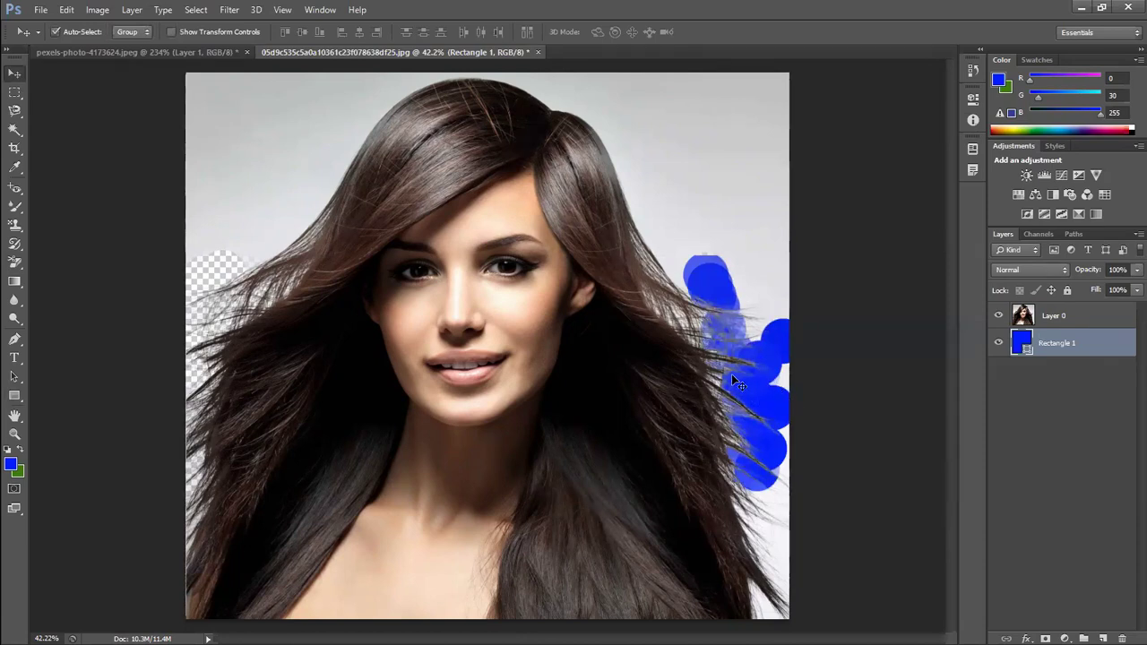
{"action": "left_click", "coordinate": [647, 367]}
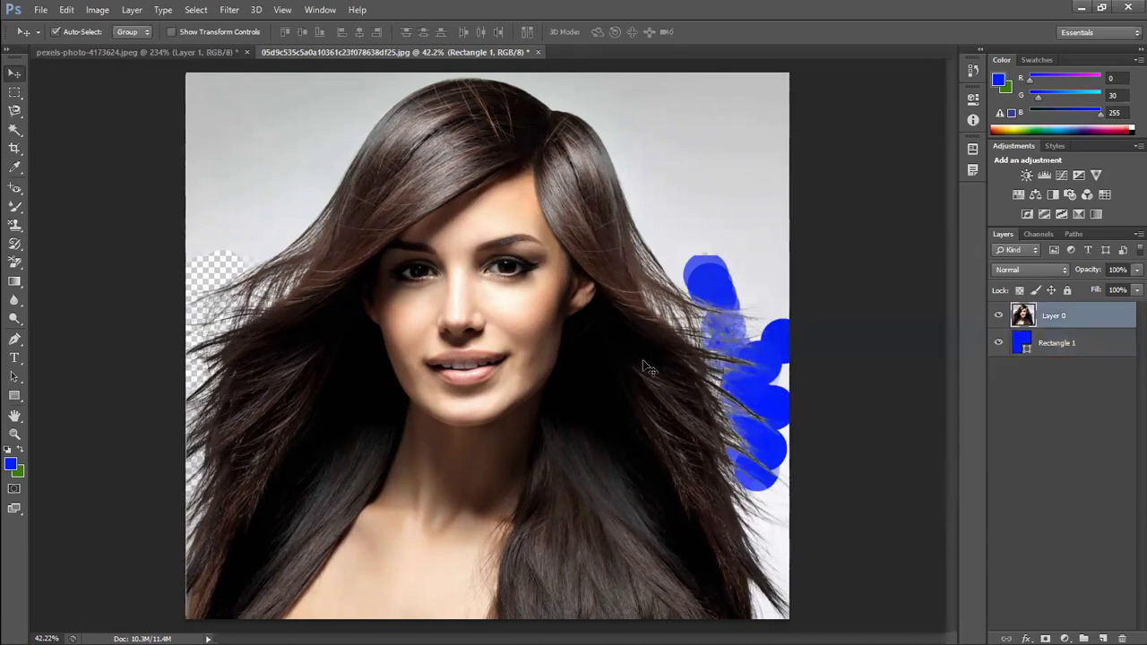
- Erase background right of the hair with the Background Eraser at 21% tolerance
{"action": "left_click", "coordinate": [15, 262]}
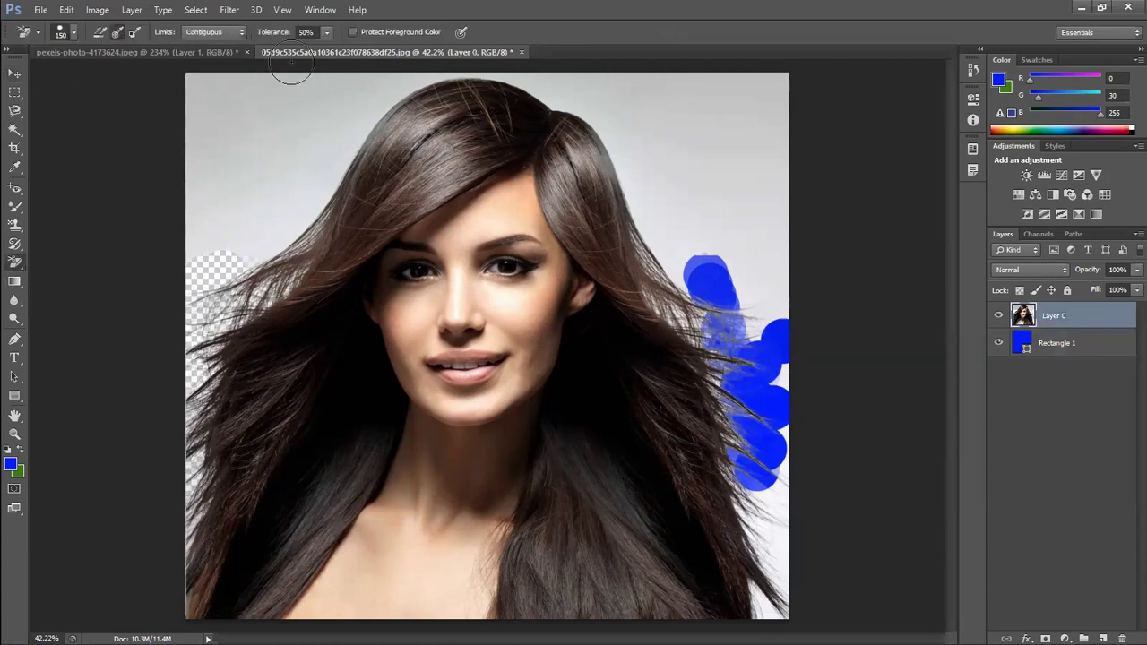
{"action": "left_click", "coordinate": [327, 32]}
{"action": "left_click_drag", "start_coordinate": [303, 48], "coordinate": [305, 49]}
{"action": "left_click", "coordinate": [683, 276]}
{"action": "left_click_drag", "start_coordinate": [708, 252], "coordinate": [667, 258]}
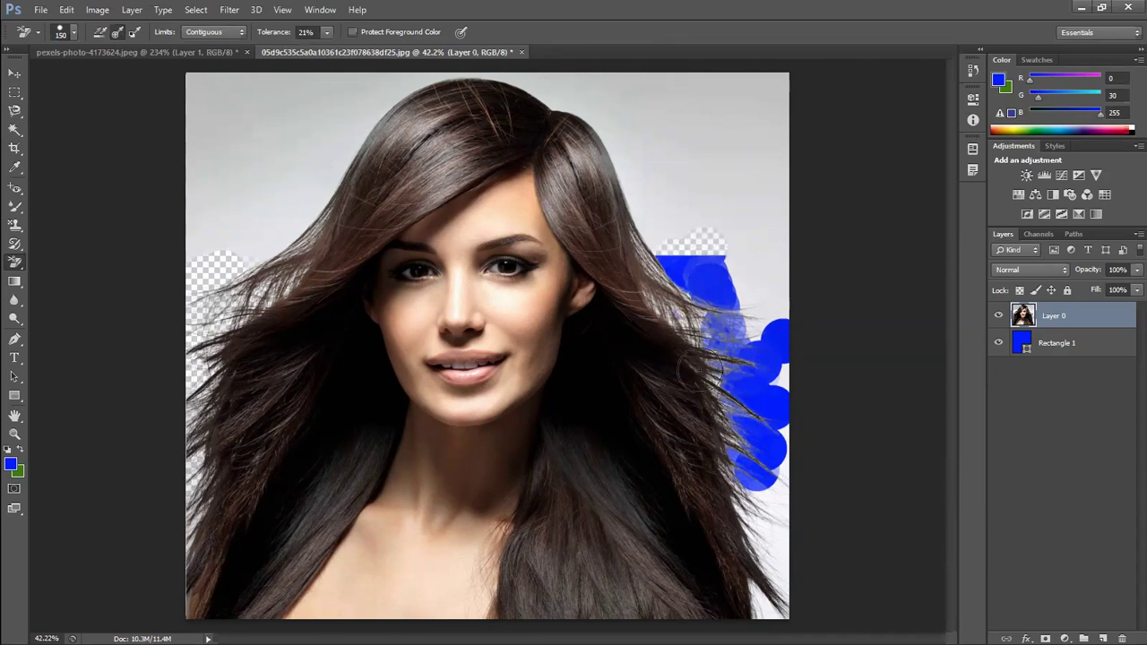
{"action": "left_click_drag", "start_coordinate": [690, 312], "coordinate": [766, 332]}
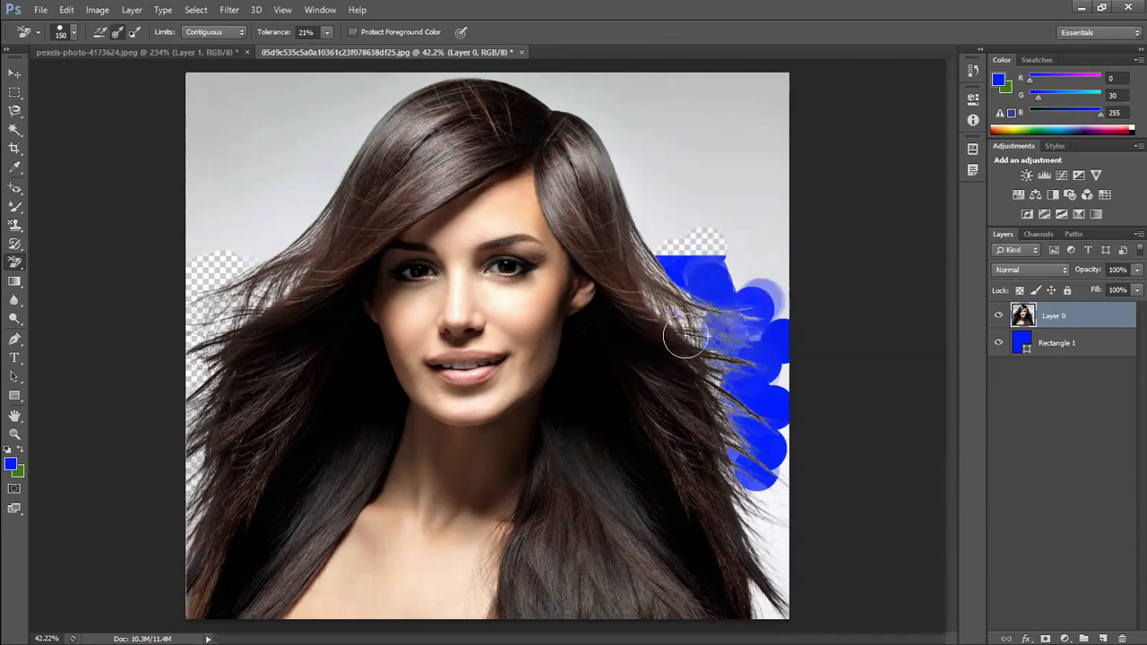
- Raise tolerance to 100% and erase leftover background near the lower and upper right hair
{"action": "left_click_drag", "start_coordinate": [328, 49], "coordinate": [394, 50]}
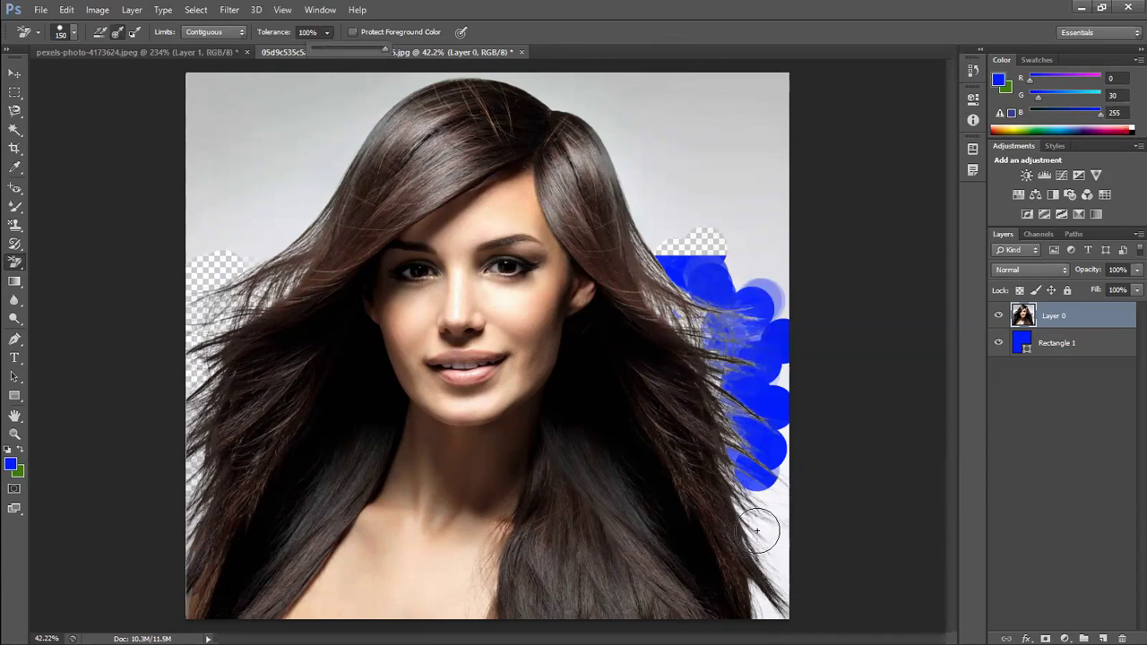
{"action": "mouse_move", "coordinate": [775, 546]}
{"action": "left_mouse_down"}
{"action": "mouse_move", "coordinate": [737, 489]}
{"action": "mouse_move", "coordinate": [677, 304]}
{"action": "mouse_move", "coordinate": [723, 432]}
{"action": "mouse_move", "coordinate": [769, 425]}
{"action": "left_mouse_up"}
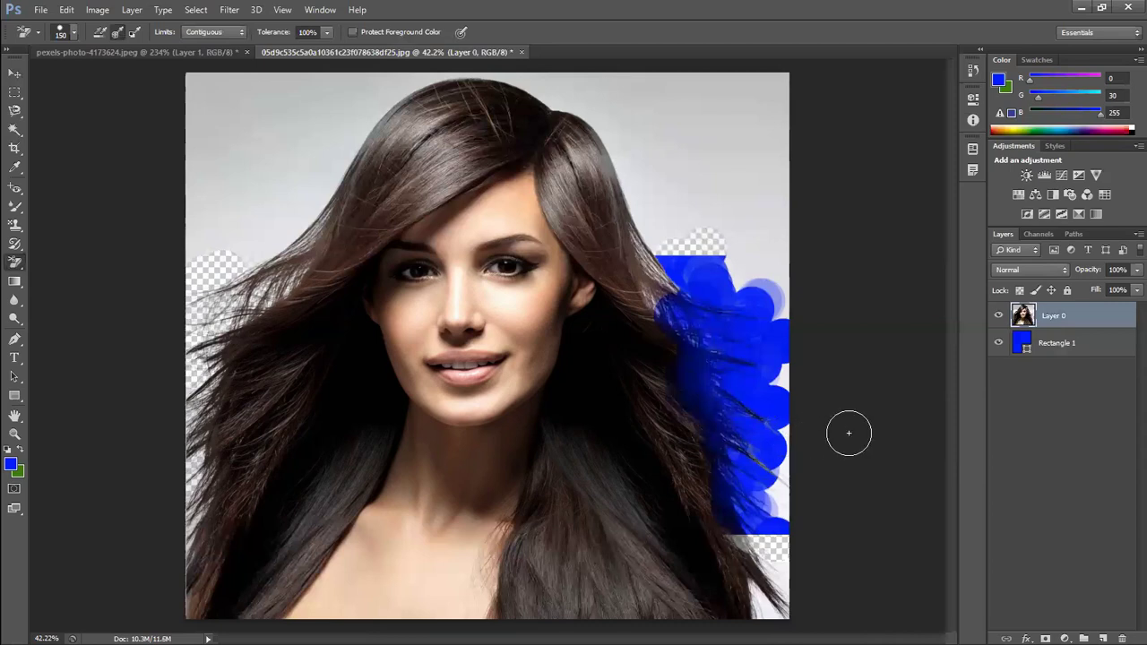
{"action": "left_click_drag", "start_coordinate": [681, 296], "coordinate": [695, 294]}
{"action": "left_click", "coordinate": [309, 31]}
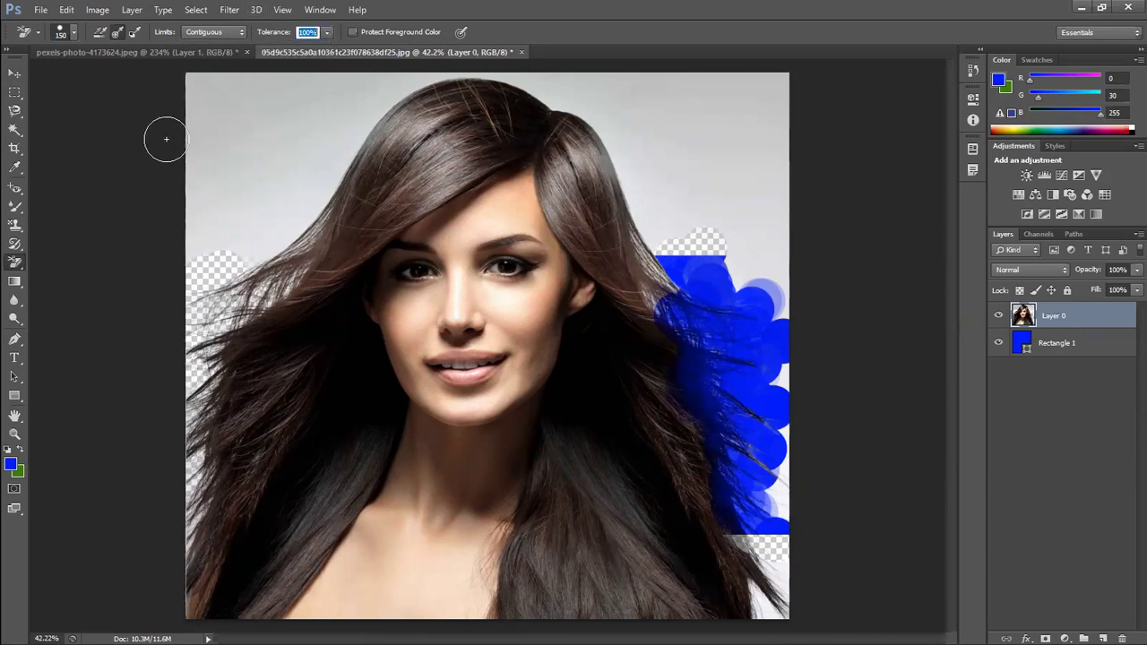
{"action": "left_click", "coordinate": [100, 32]}
{"action": "mouse_move", "coordinate": [253, 226]}
{"action": "left_mouse_down"}
{"action": "mouse_move", "coordinate": [280, 332]}
{"action": "mouse_move", "coordinate": [263, 372]}
{"action": "left_mouse_up"}
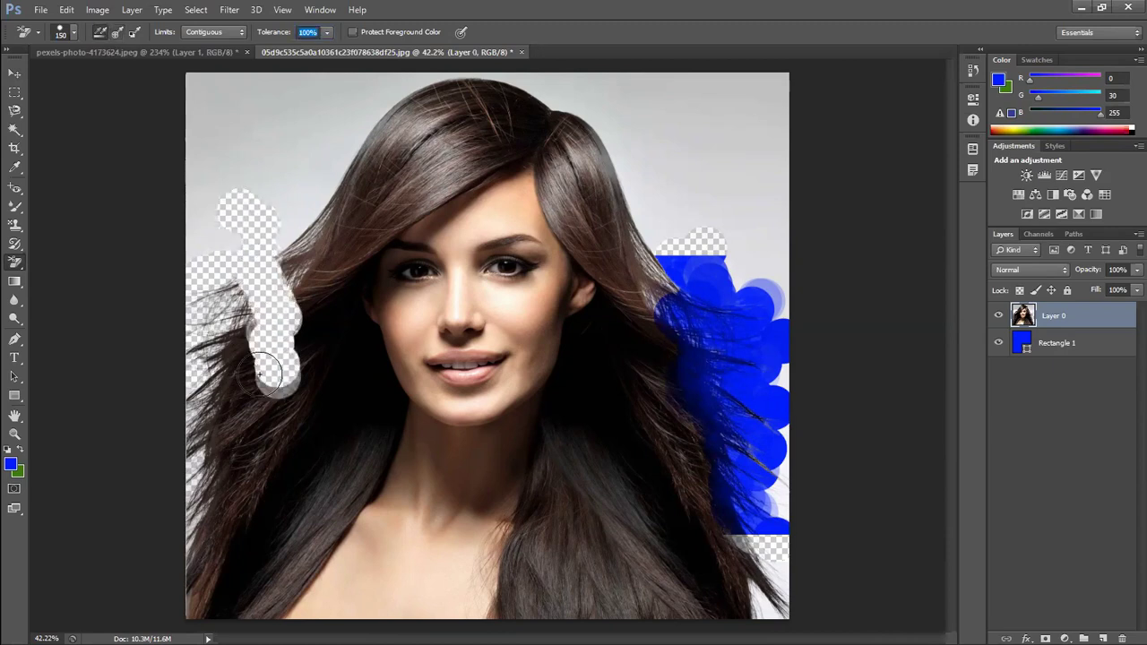
{"action": "key", "text": "ctrl+z"}
{"action": "left_click", "coordinate": [139, 27]}
{"action": "left_click", "coordinate": [279, 213]}
{"action": "mouse_move", "coordinate": [316, 203]}
{"action": "left_mouse_down"}
{"action": "mouse_move", "coordinate": [385, 204]}
{"action": "mouse_move", "coordinate": [277, 174]}
{"action": "mouse_move", "coordinate": [274, 148]}
{"action": "mouse_move", "coordinate": [311, 127]}
{"action": "mouse_move", "coordinate": [228, 125]}
{"action": "mouse_move", "coordinate": [264, 146]}
{"action": "mouse_move", "coordinate": [297, 143]}
{"action": "mouse_move", "coordinate": [296, 134]}
{"action": "left_mouse_up"}
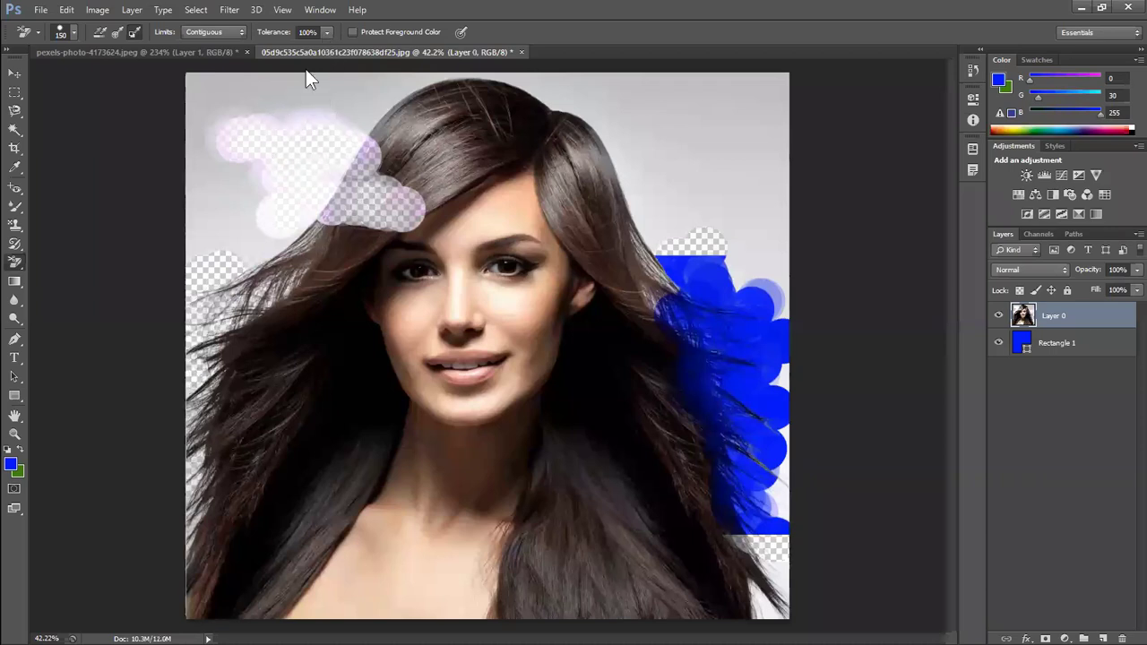
{"action": "left_click", "coordinate": [327, 31]}
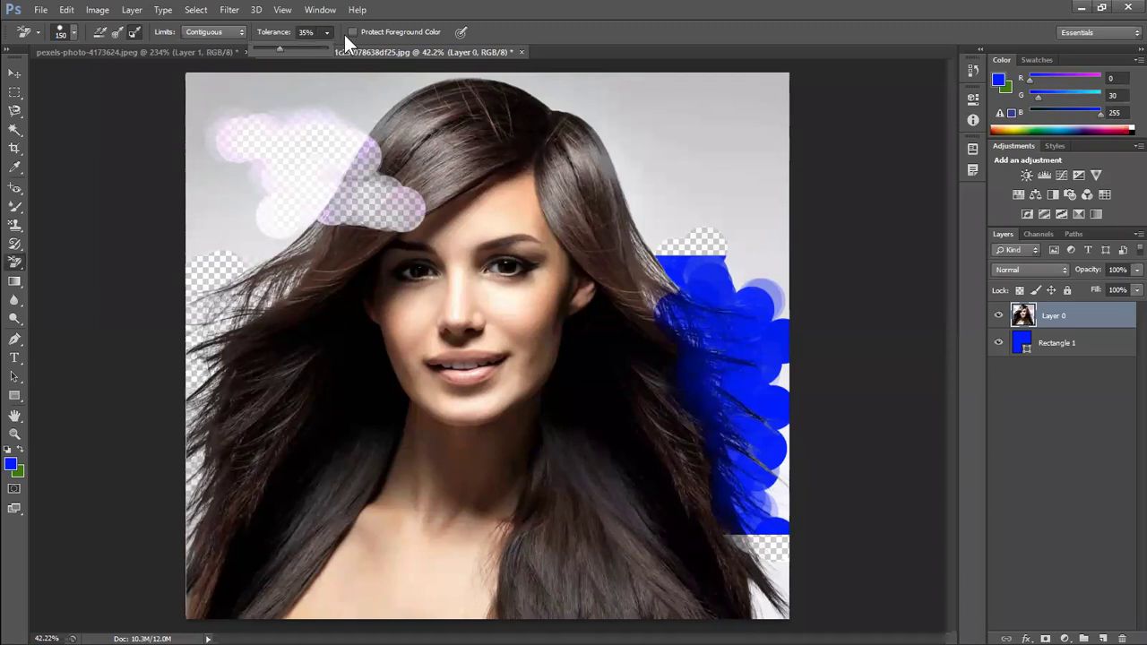
{"action": "left_click", "coordinate": [344, 36]}
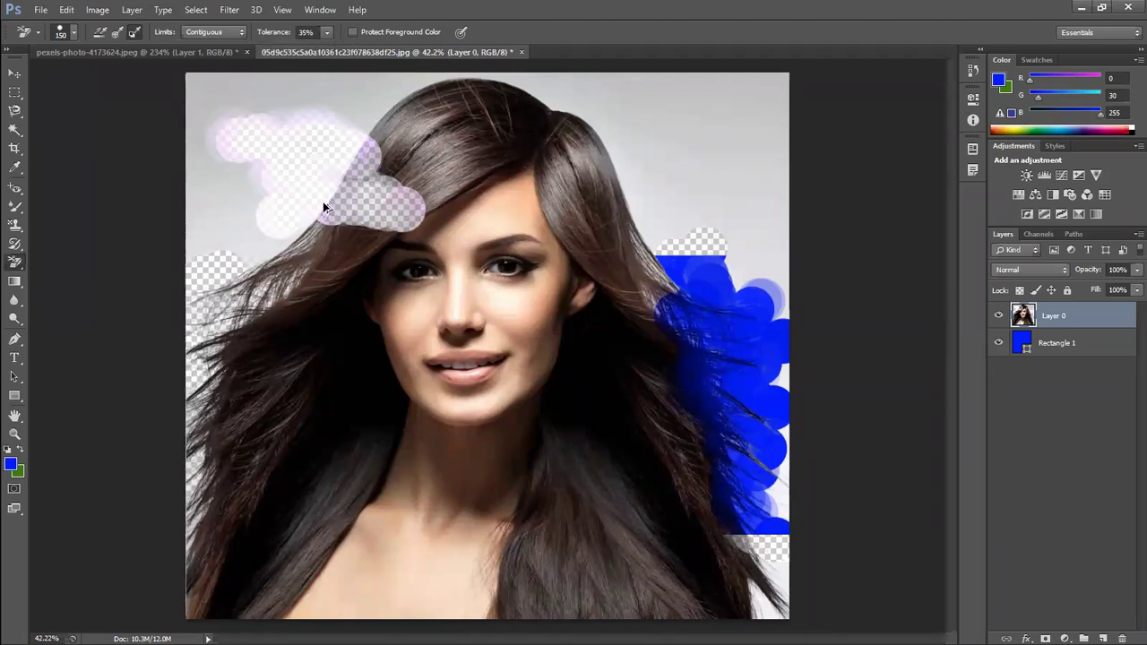
{"action": "key", "text": "ctrl+z"}
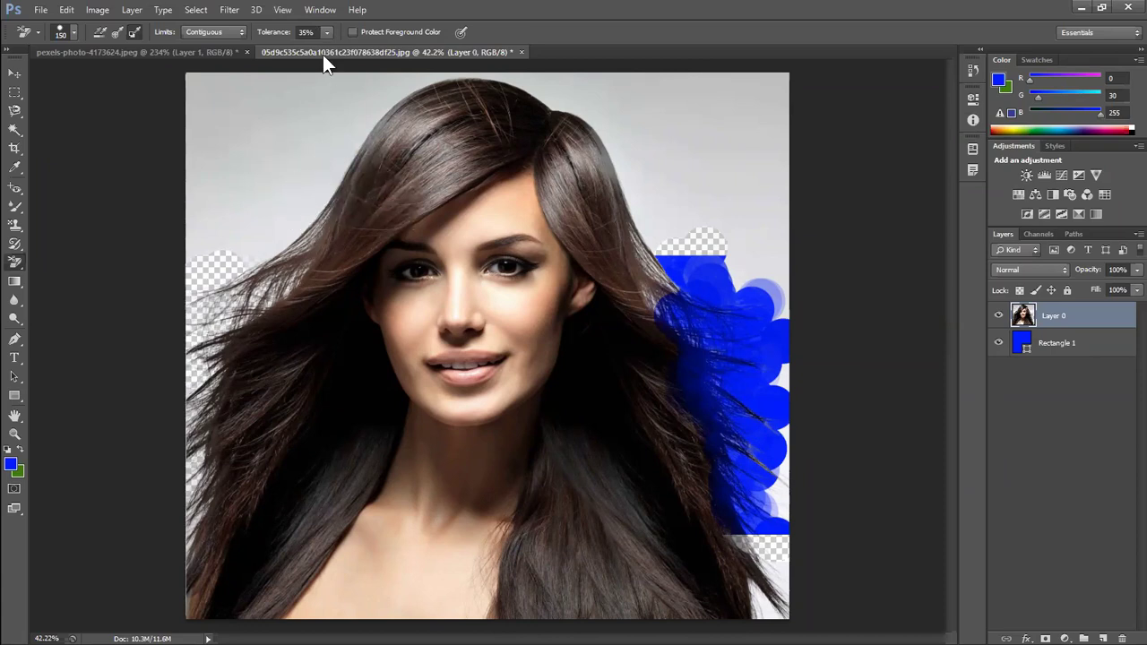
{"action": "left_click", "coordinate": [327, 32]}
{"action": "left_click_drag", "start_coordinate": [342, 48], "coordinate": [349, 49]}
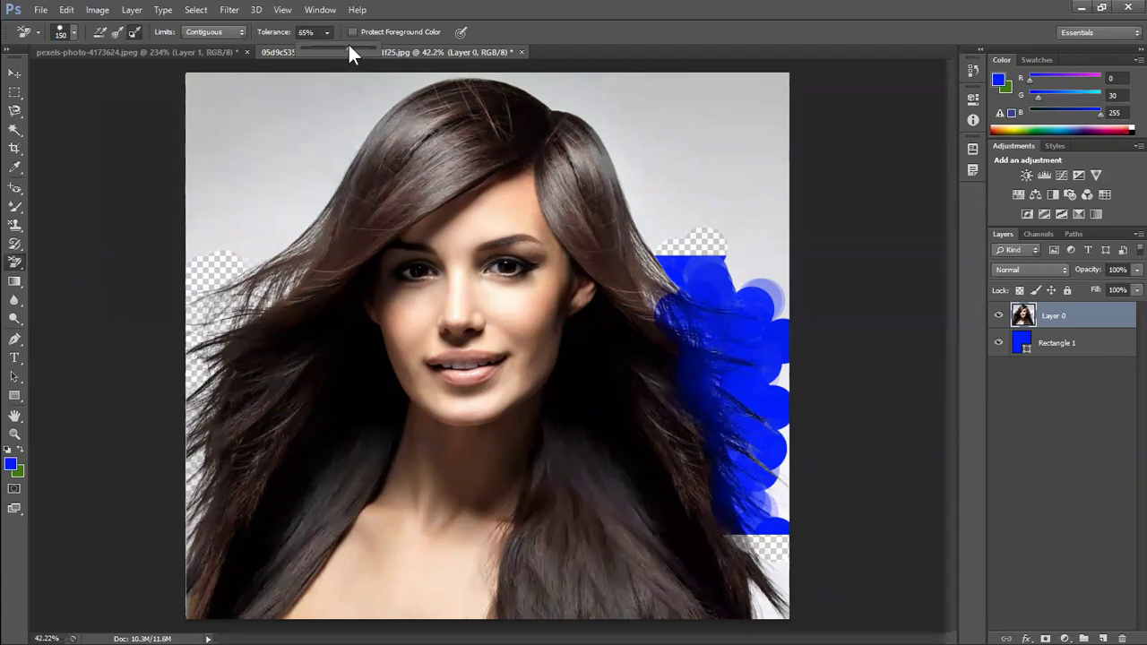
{"action": "left_click", "coordinate": [301, 139]}
{"action": "left_click", "coordinate": [328, 33]}
{"action": "left_click_drag", "start_coordinate": [328, 50], "coordinate": [362, 49]}
{"action": "mouse_move", "coordinate": [307, 159]}
{"action": "left_mouse_down"}
{"action": "mouse_move", "coordinate": [291, 180]}
{"action": "mouse_move", "coordinate": [313, 200]}
{"action": "mouse_move", "coordinate": [299, 236]}
{"action": "mouse_move", "coordinate": [263, 261]}
{"action": "left_mouse_up"}
{"action": "key", "text": "ctrl+z"}
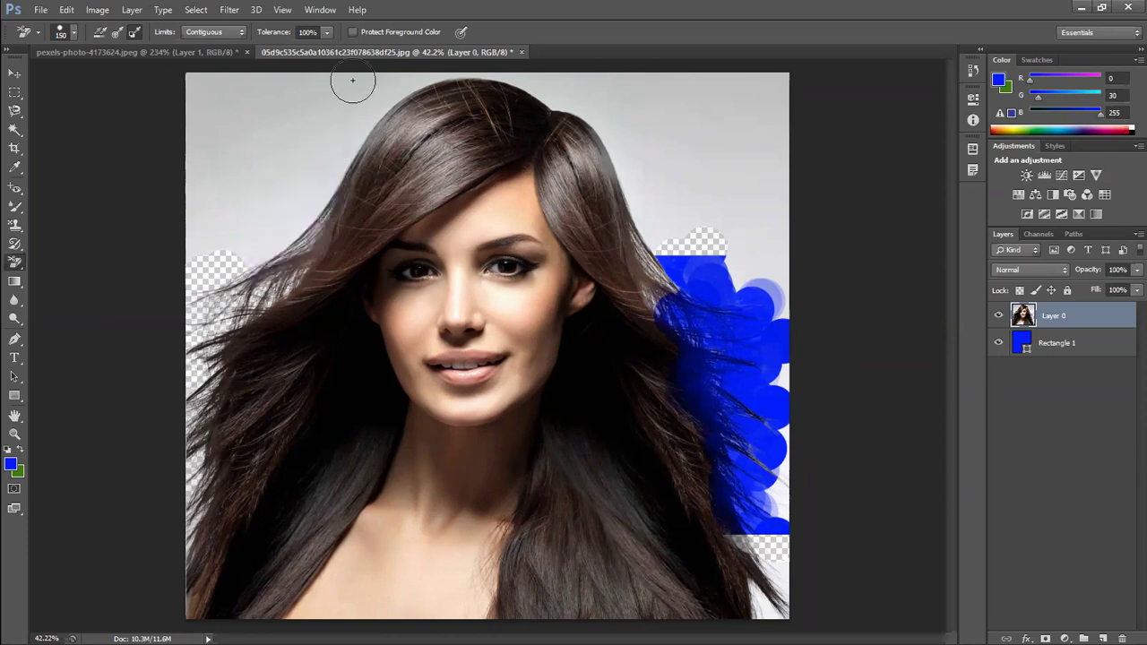
- Select the Gradient Tool with the blue Foreground to Transparent preset
{"action": "left_click", "coordinate": [18, 284]}
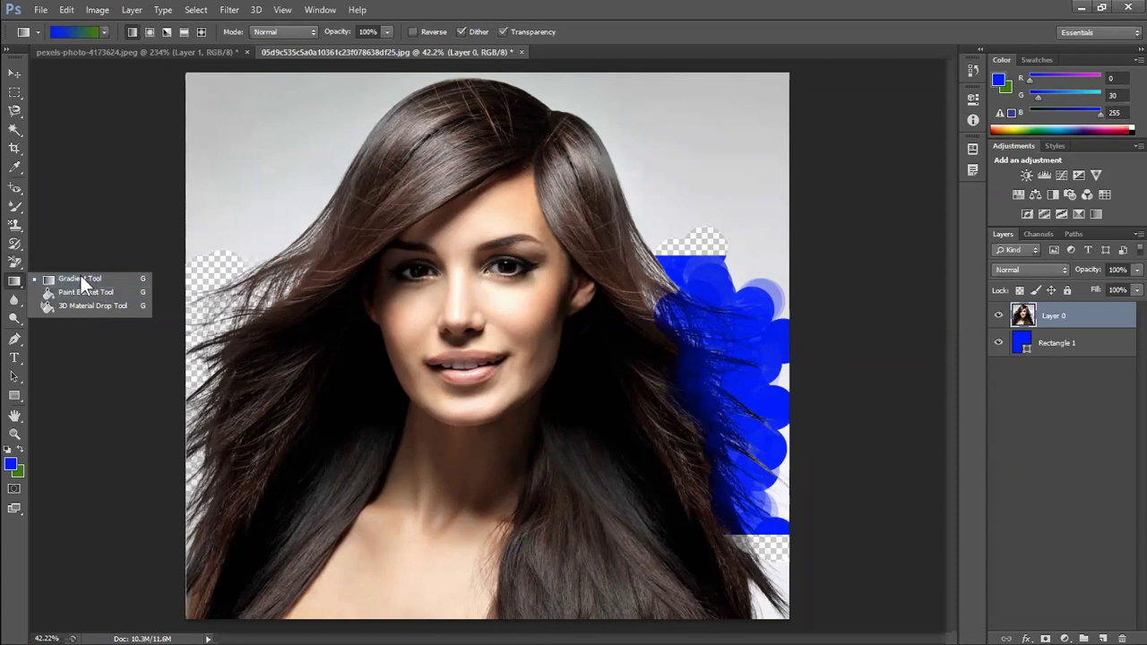
{"action": "left_click", "coordinate": [79, 280]}
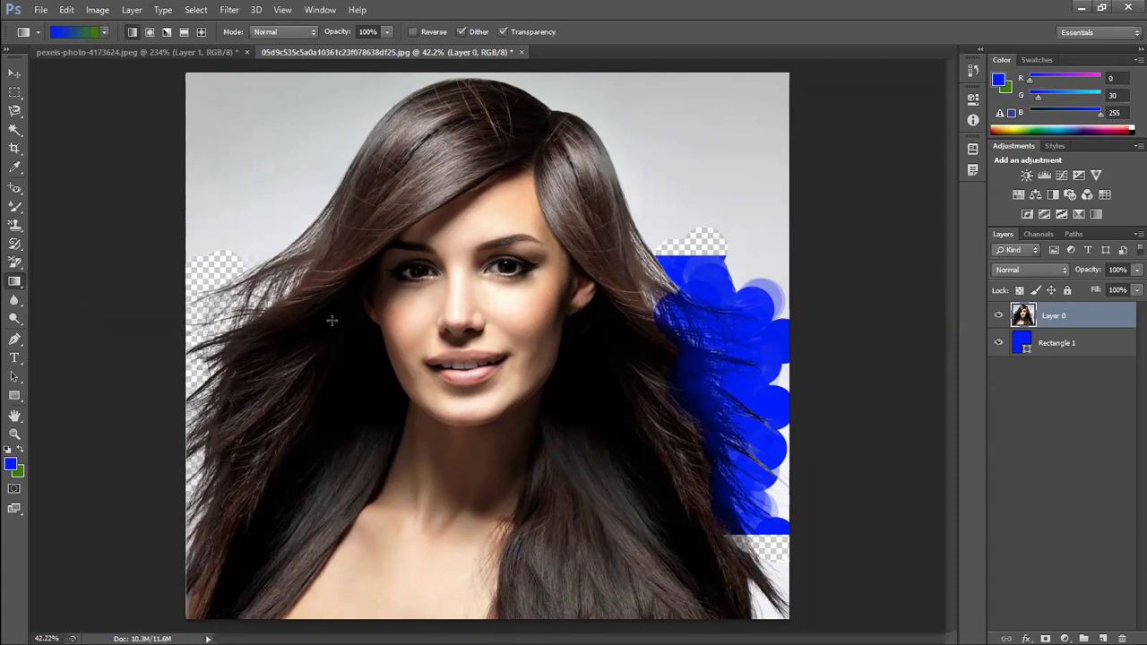
{"action": "left_click", "coordinate": [105, 33]}
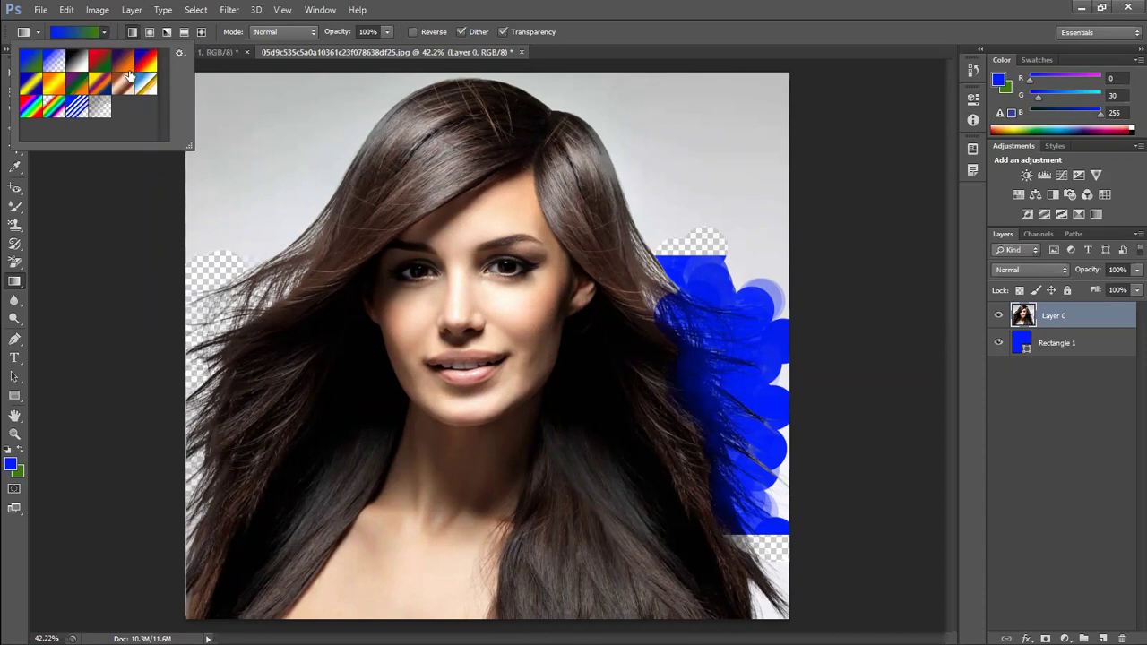
{"action": "left_click", "coordinate": [180, 55]}
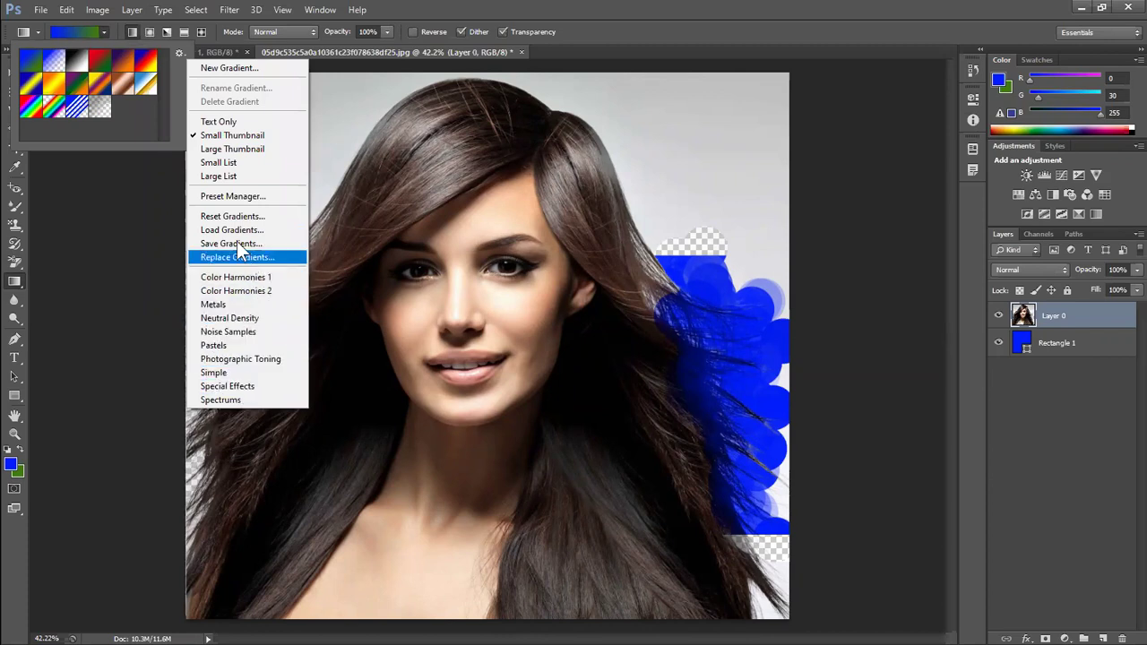
{"action": "left_click", "coordinate": [177, 100]}
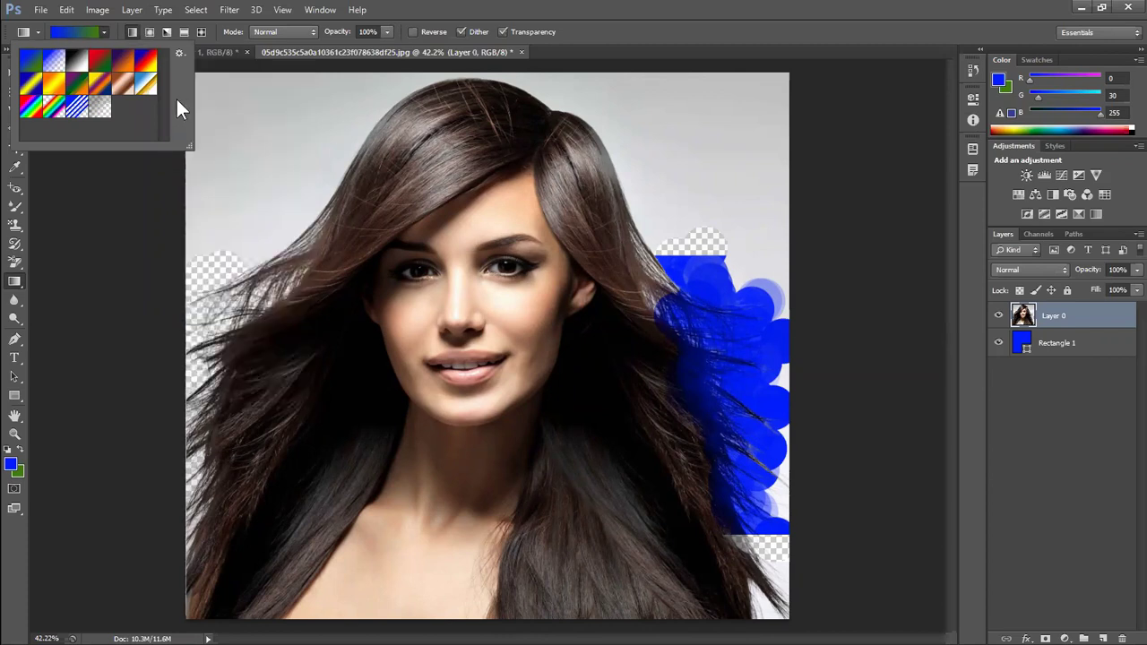
{"action": "left_click", "coordinate": [54, 61]}
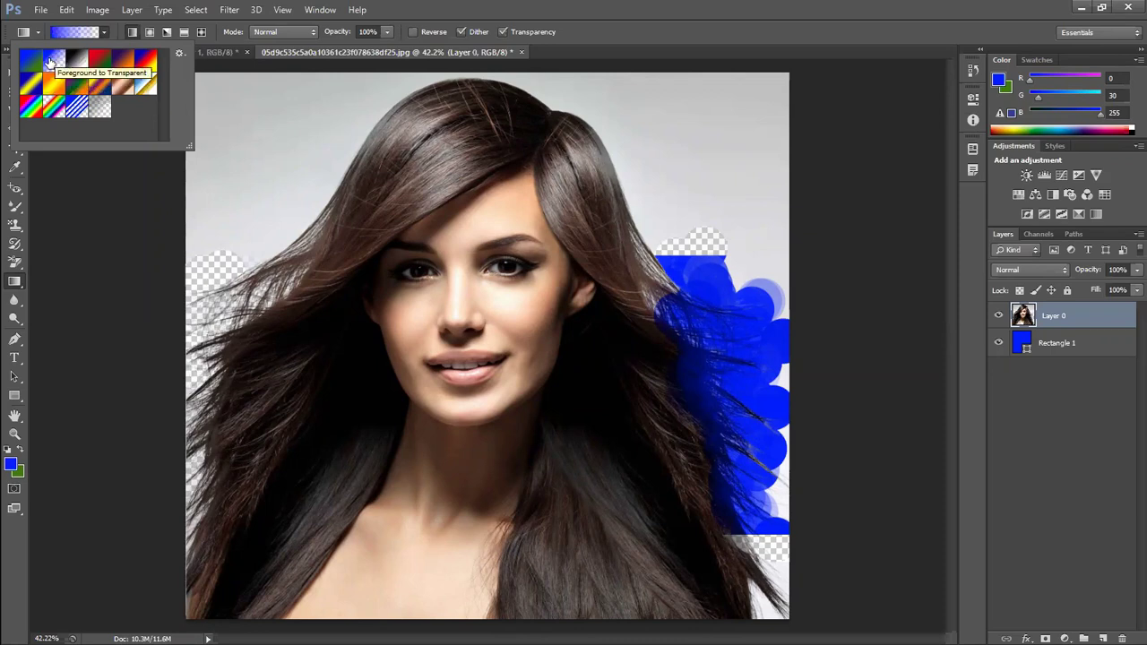
{"action": "left_click", "coordinate": [904, 25]}
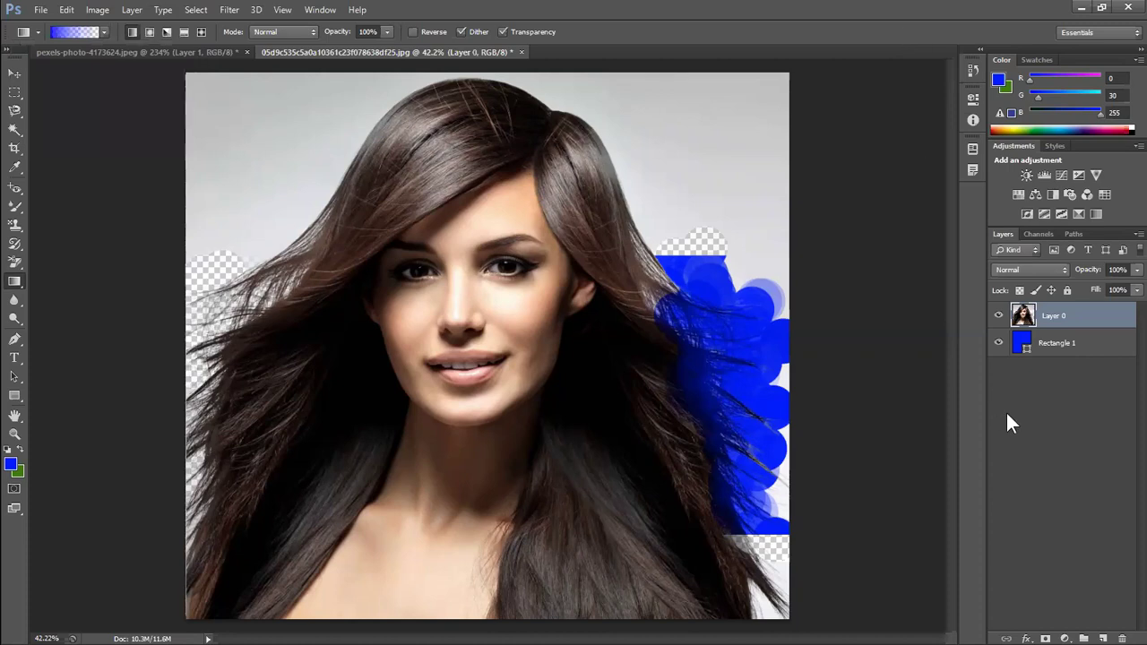
- Test the gradient across the photo's left side, undo it, and add a new layer
{"action": "left_click_drag", "start_coordinate": [211, 332], "coordinate": [378, 331]}
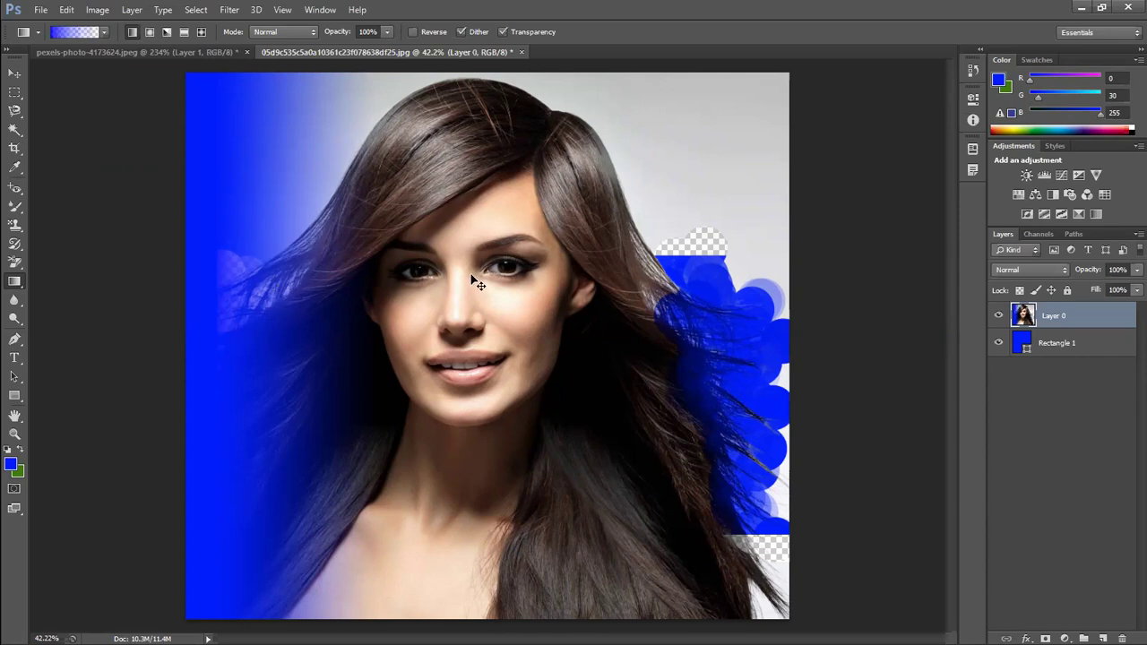
{"action": "key", "text": "ctrl+z"}
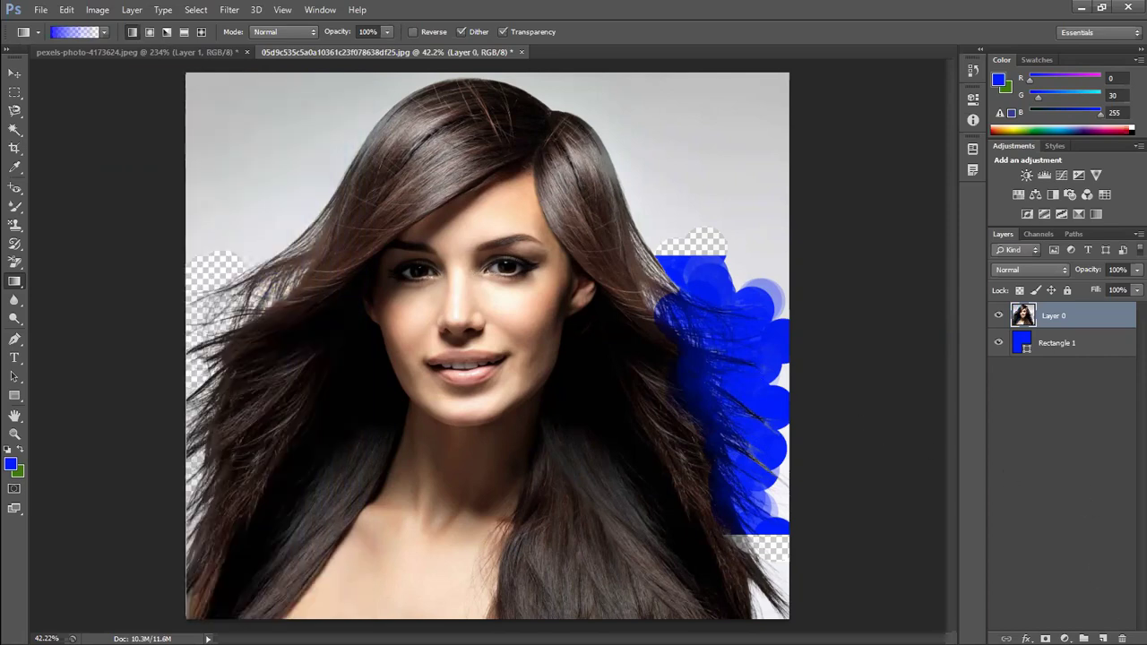
{"action": "left_click", "coordinate": [1103, 638]}
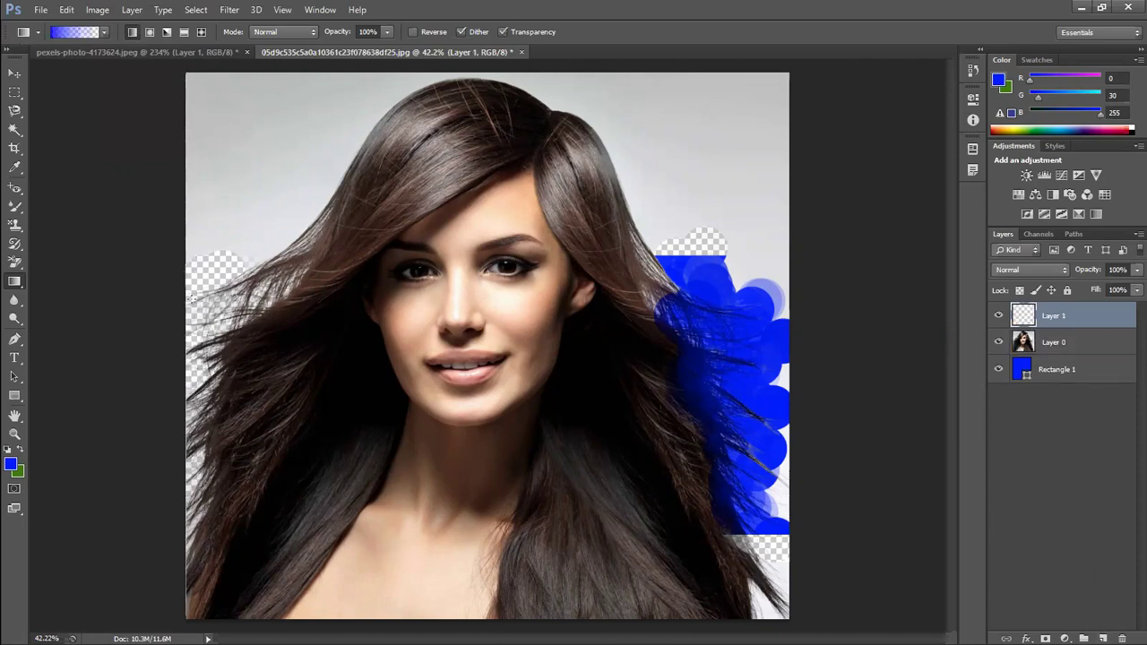
- Drag a blue linear gradient from Layer 1's left edge toward the face, then hide and reshow the layer to compare
{"action": "left_click_drag", "start_coordinate": [203, 300], "coordinate": [450, 296]}
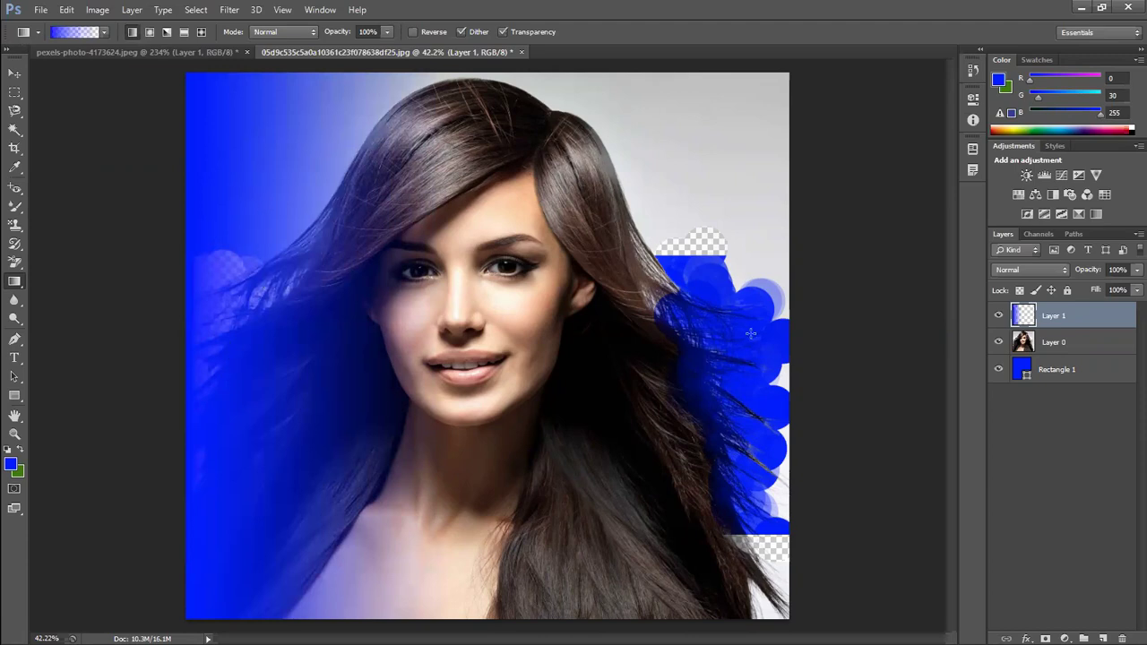
{"action": "left_click", "coordinate": [1000, 316]}
{"action": "left_click", "coordinate": [1000, 316]}
- Open Layer 1's Layer Style settings and enable a Color Overlay effect
{"action": "key", "text": "h"}
{"action": "double_click", "coordinate": [741, 246]}
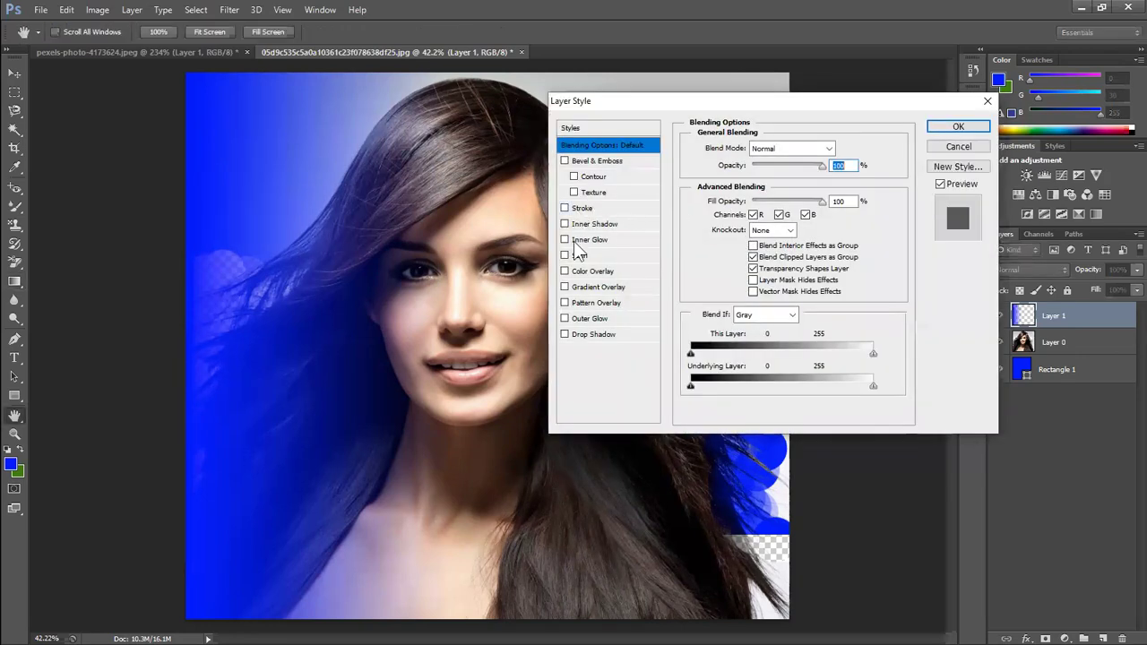
{"action": "left_click", "coordinate": [587, 272]}
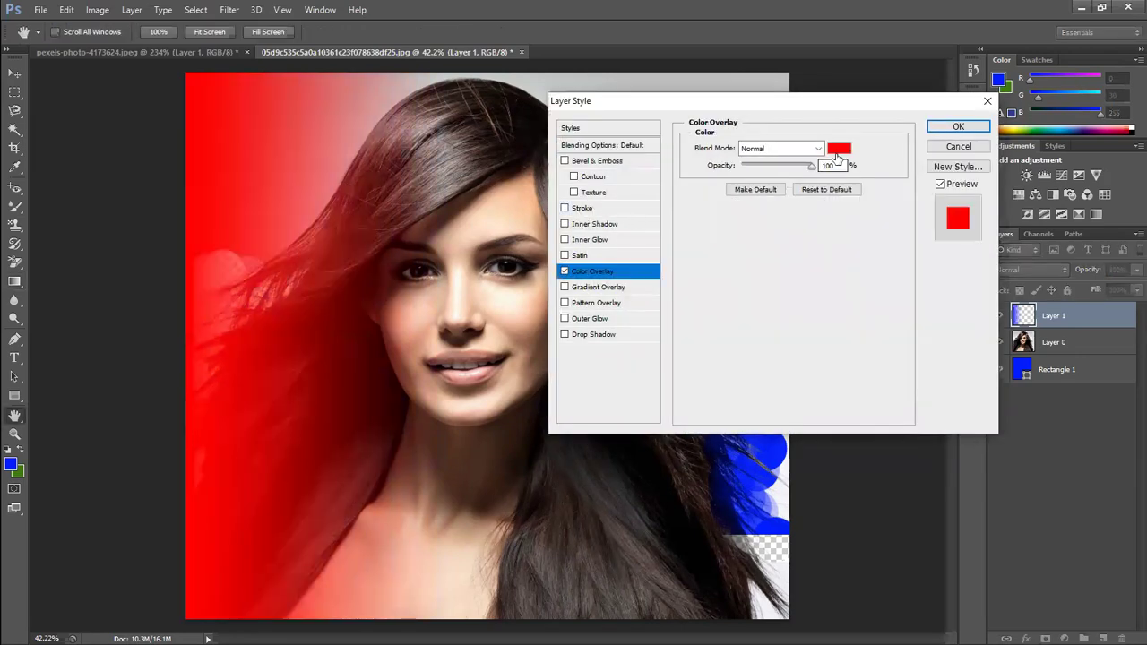
- Set the Color Overlay colour to pink #ff0078 and apply the effect
{"action": "left_click", "coordinate": [838, 148]}
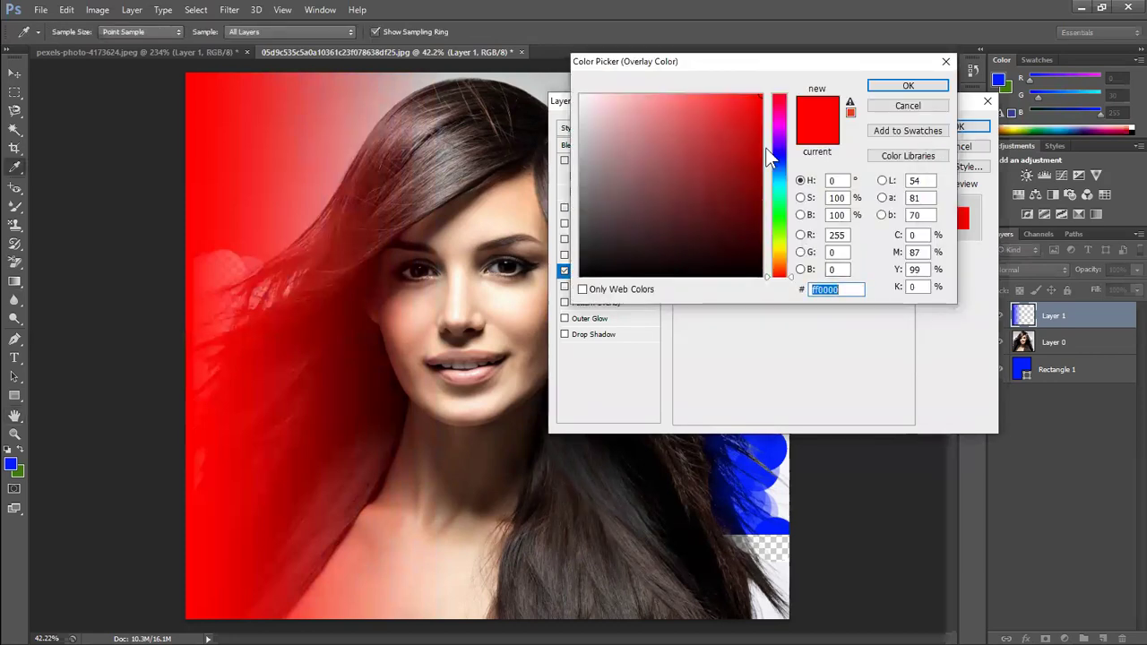
{"action": "left_click", "coordinate": [779, 215]}
{"action": "left_click_drag", "start_coordinate": [779, 215], "coordinate": [782, 267]}
{"action": "left_click", "coordinate": [780, 212]}
{"action": "left_click", "coordinate": [779, 148]}
{"action": "left_click", "coordinate": [778, 109]}
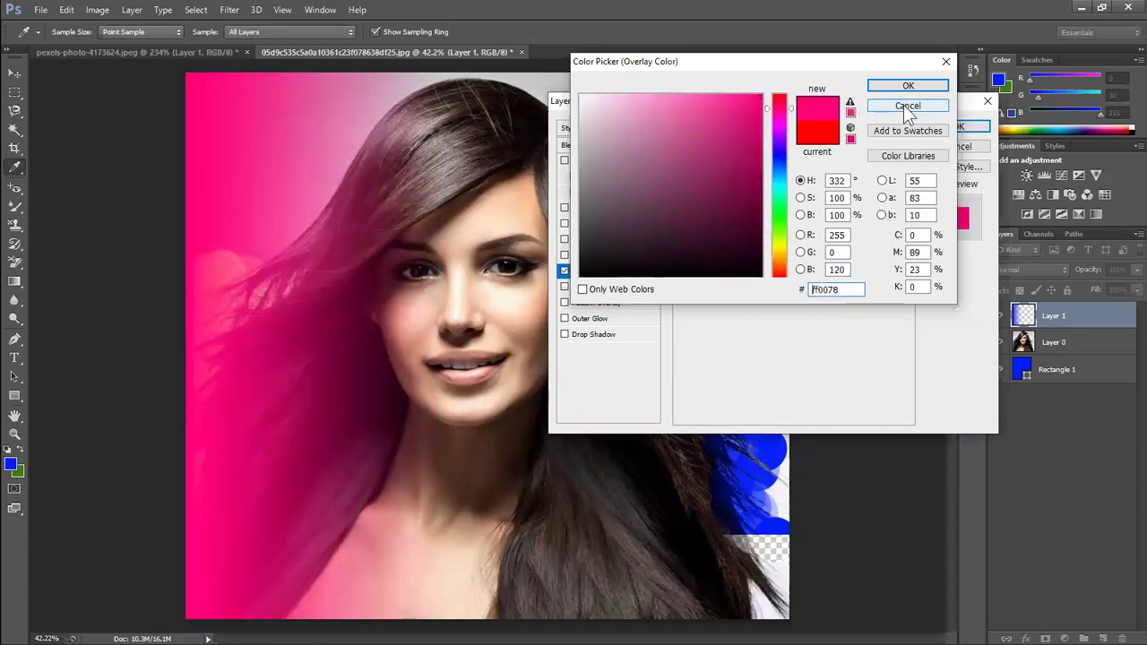
{"action": "left_click", "coordinate": [908, 87]}
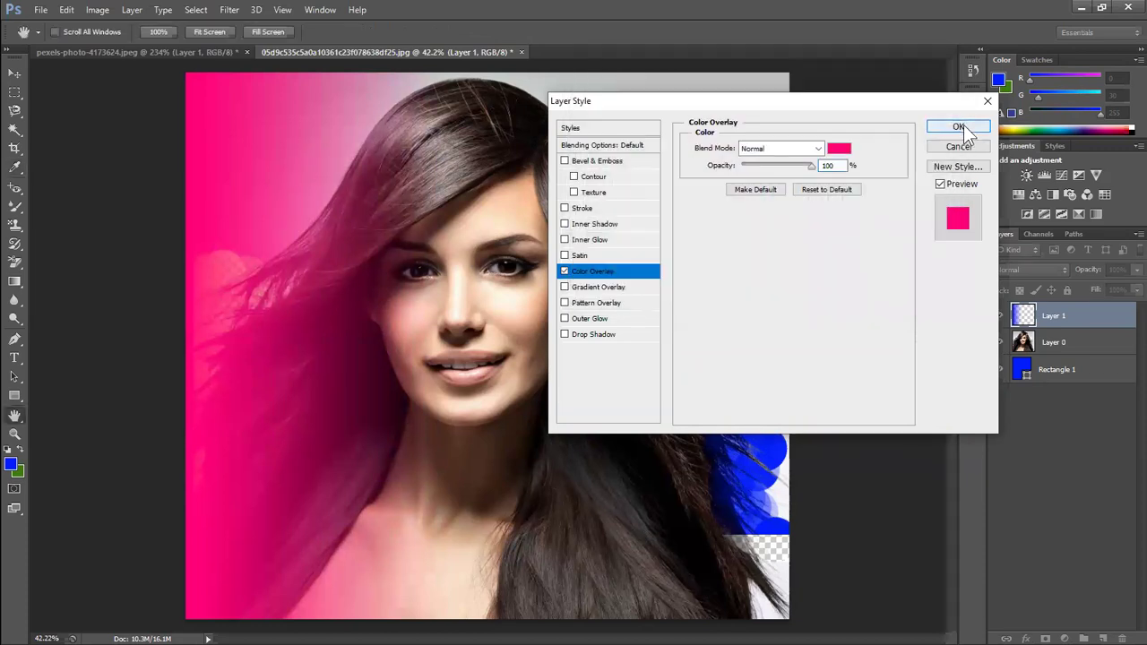
{"action": "left_click", "coordinate": [961, 126]}
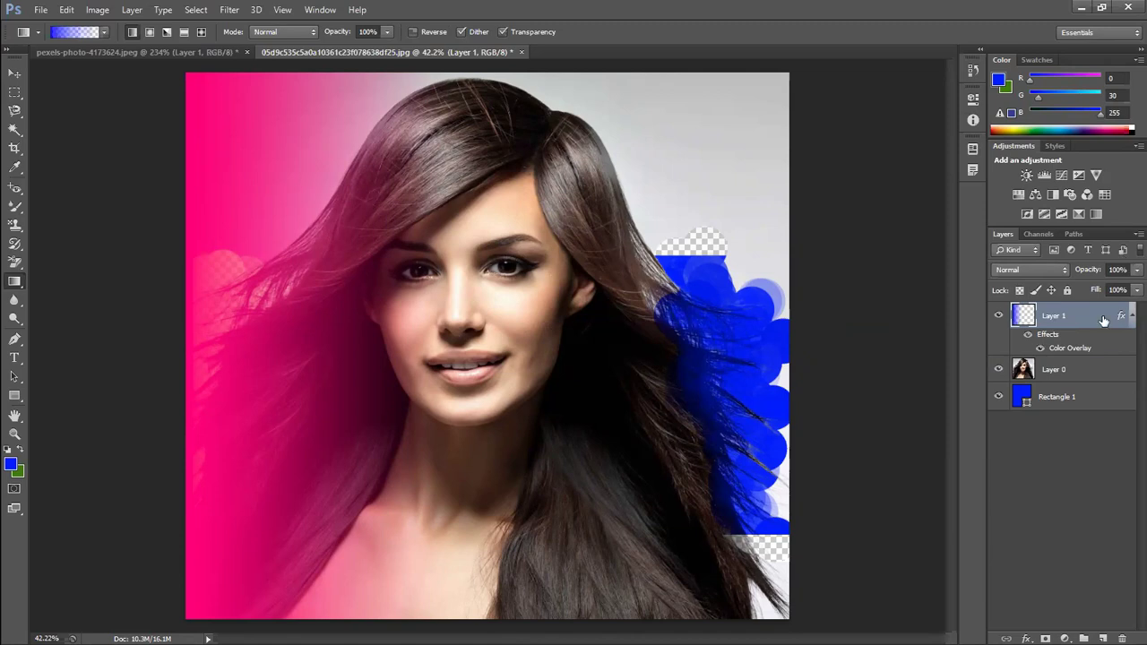
- Try Color Dodge and Darker Color blending, then rasterize the pink overlay into Layer 1
{"action": "left_click", "coordinate": [1028, 271]}
{"action": "left_click", "coordinate": [1021, 132]}
{"action": "key", "text": "Up"}
{"action": "key", "text": "Up"}
{"action": "key", "text": "Up"}
{"action": "key", "text": "Up"}
{"action": "key", "text": "Up"}
{"action": "right_click", "coordinate": [1085, 311]}
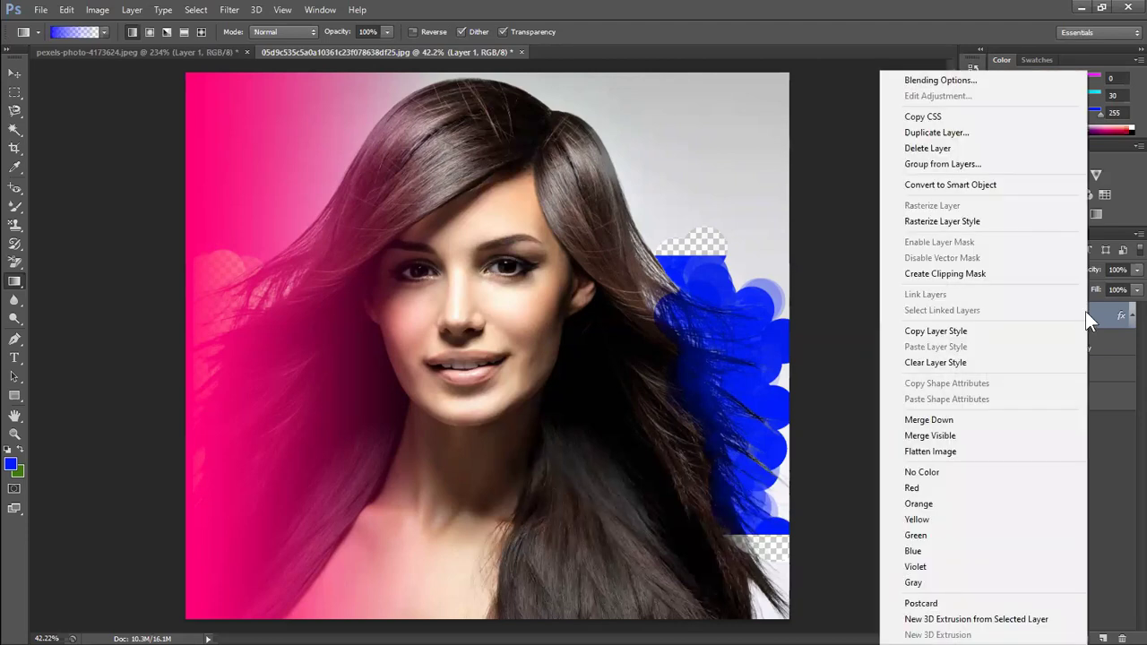
{"action": "left_click", "coordinate": [984, 184]}
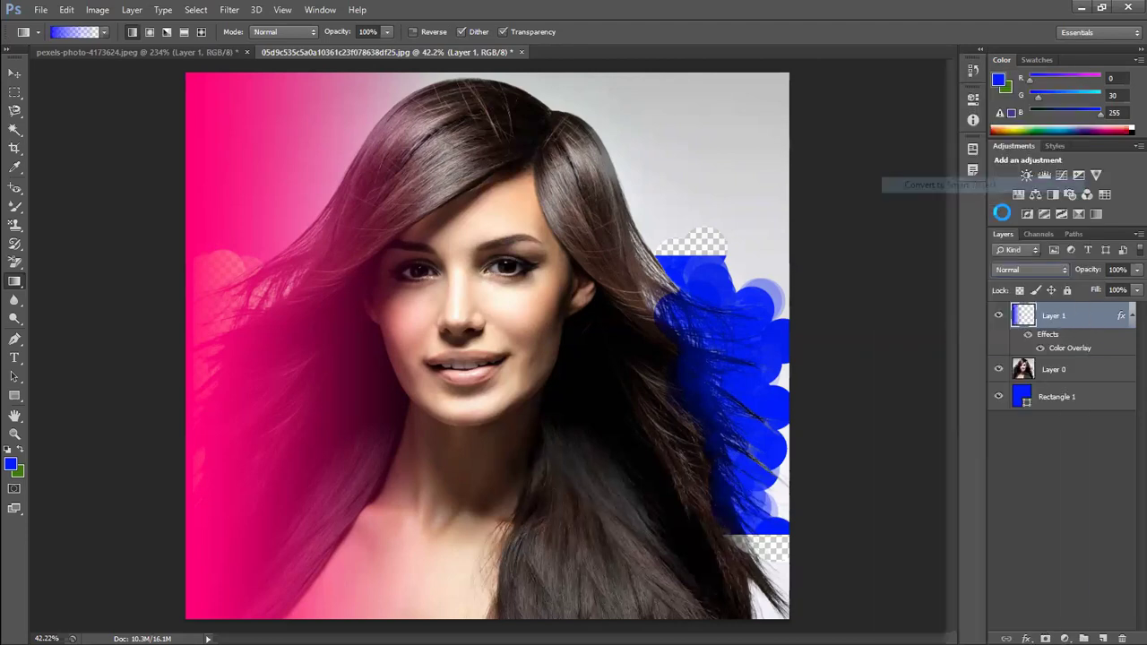
- Cycle through Dissolve, Multiply and Linear Dodge, then set Layer 1 to Soft Light
{"action": "left_click", "coordinate": [1028, 268]}
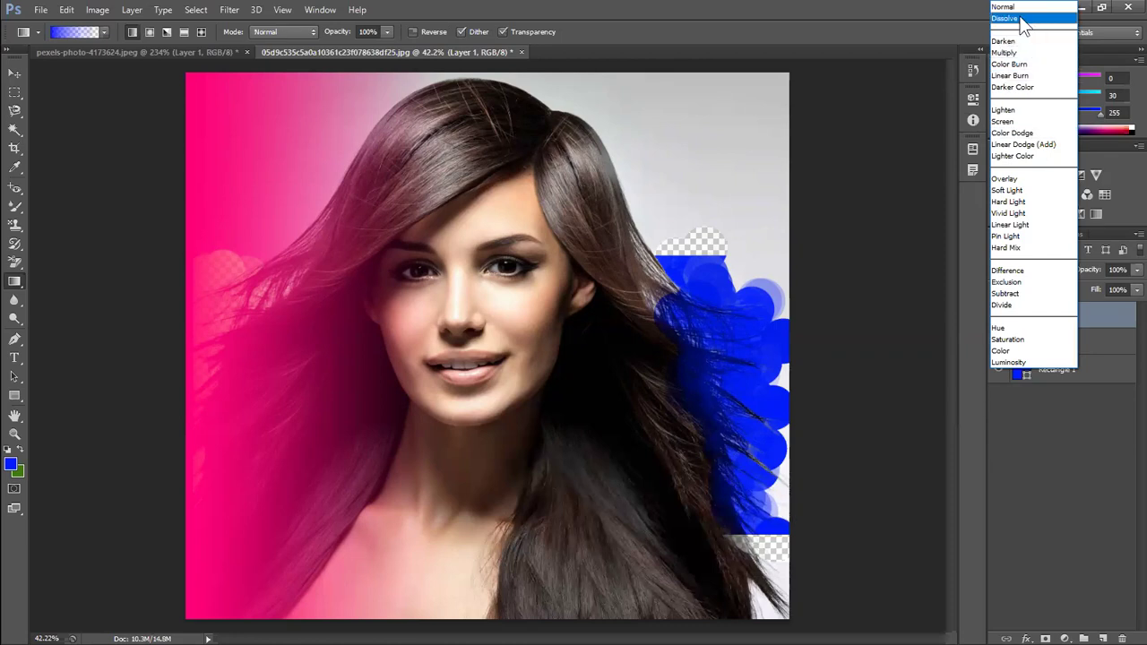
{"action": "left_click", "coordinate": [1020, 18]}
{"action": "key", "text": "Down"}
{"action": "key", "text": "Down"}
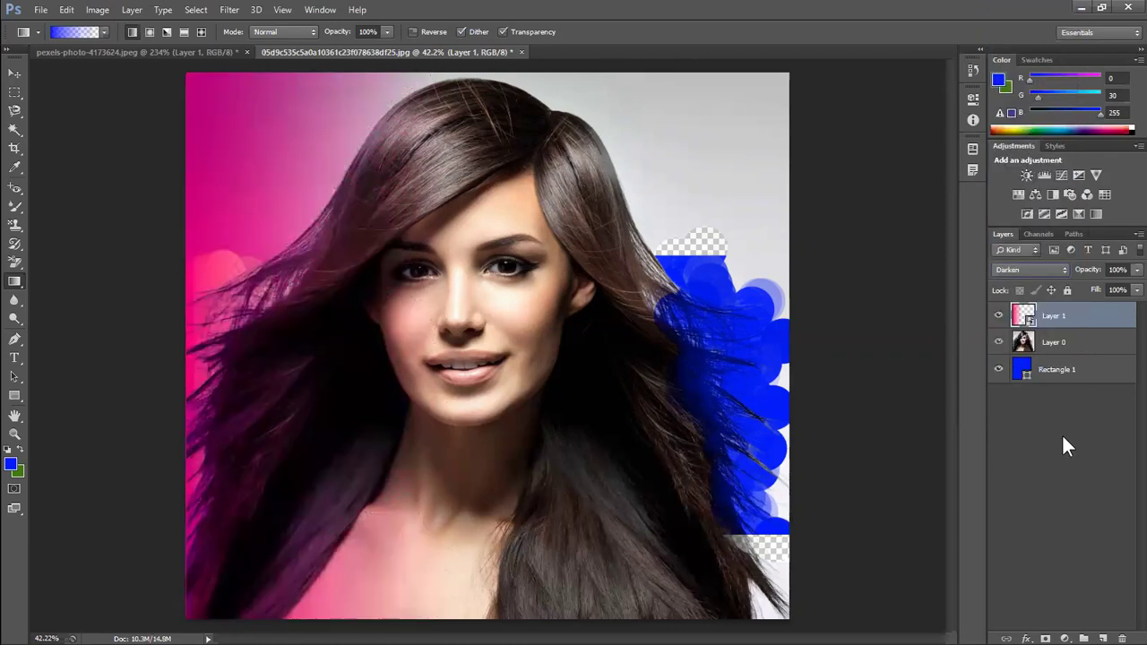
{"action": "key", "text": "Down"}
{"action": "key", "text": "Down"}
{"action": "key", "text": "Down"}
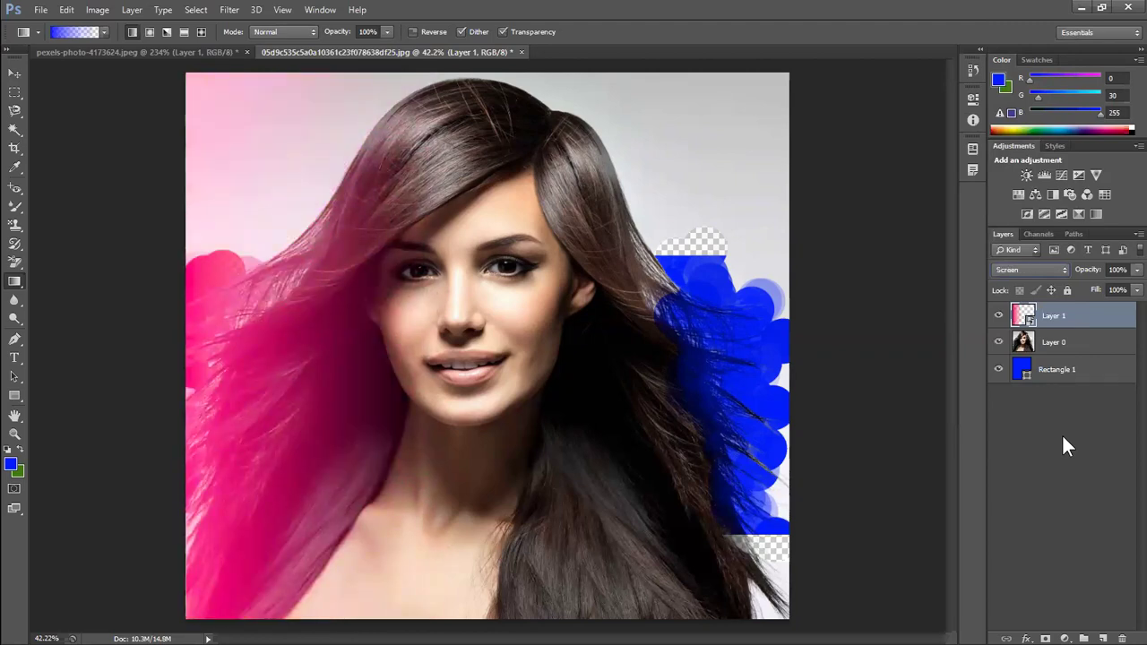
{"action": "key", "text": "shift+plus"}
{"action": "key", "text": "shift+plus"}
{"action": "key", "text": "shift+plus"}
{"action": "key", "text": "shift+plus"}
{"action": "key", "text": "shift+plus"}
{"action": "key", "text": "shift+plus"}
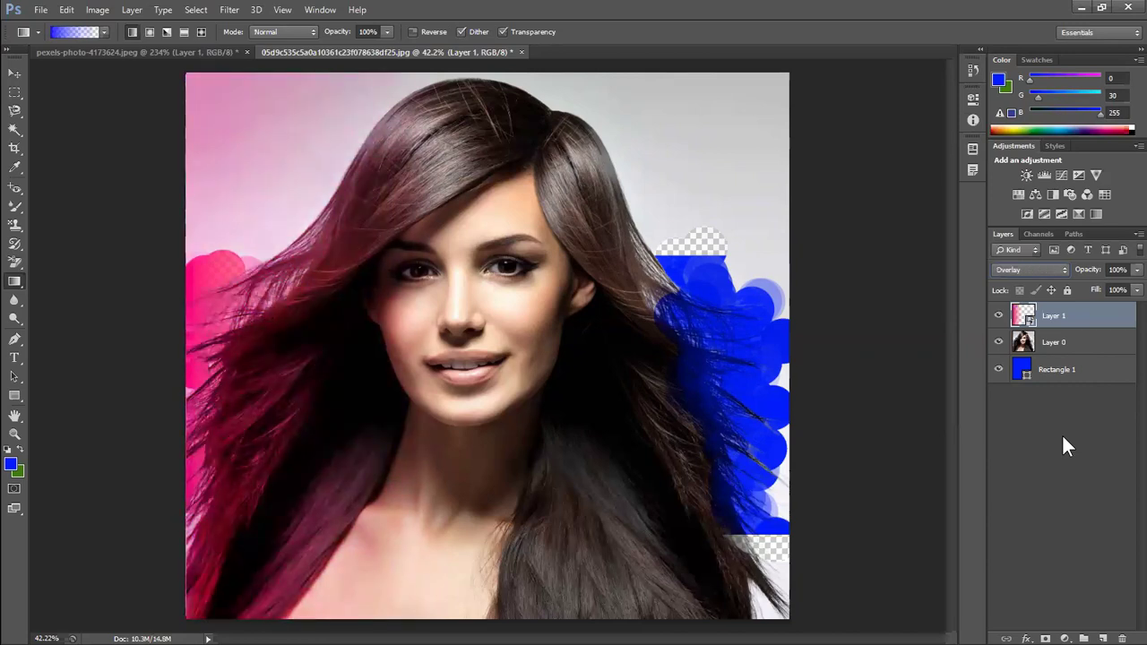
{"action": "key", "text": "shift+minus"}
{"action": "left_click", "coordinate": [1042, 271]}
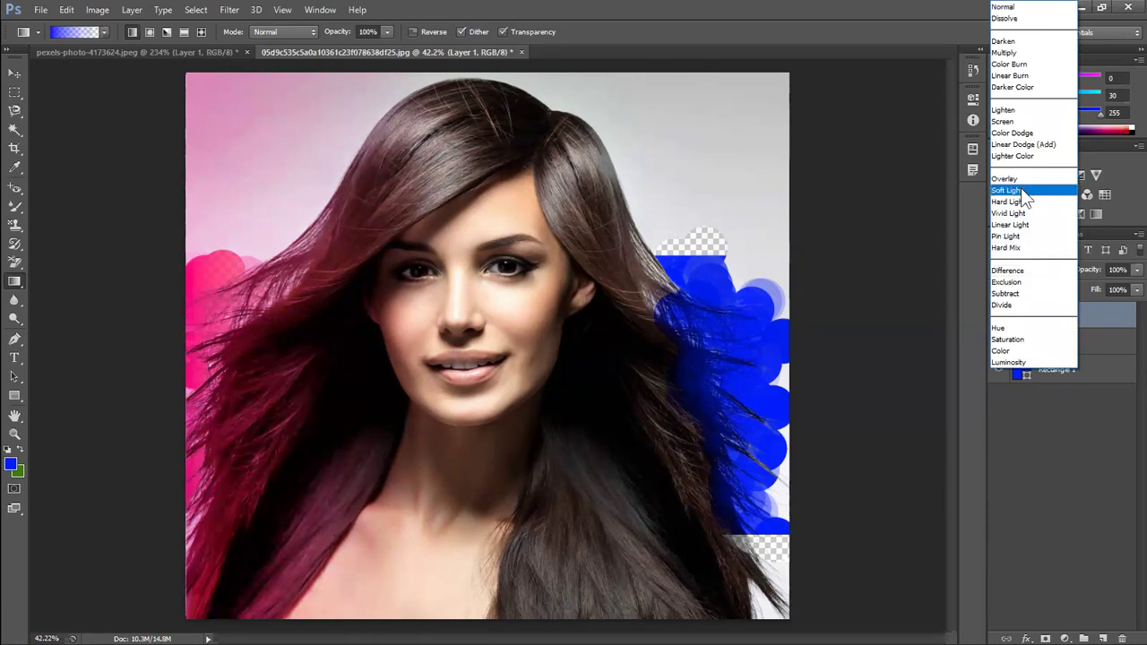
{"action": "left_click", "coordinate": [1018, 190]}
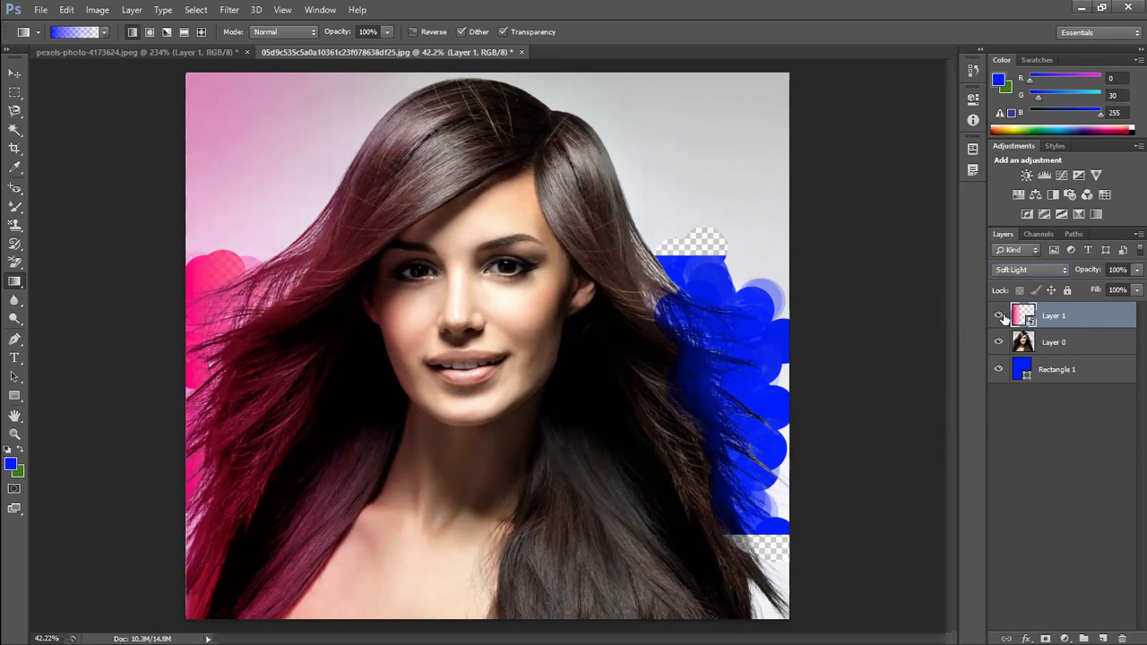
- Hide Layer 1, add a new Layer 2 above Layer 0, and select the Brush Tool
{"action": "left_click", "coordinate": [999, 315]}
{"action": "left_click", "coordinate": [1085, 346]}
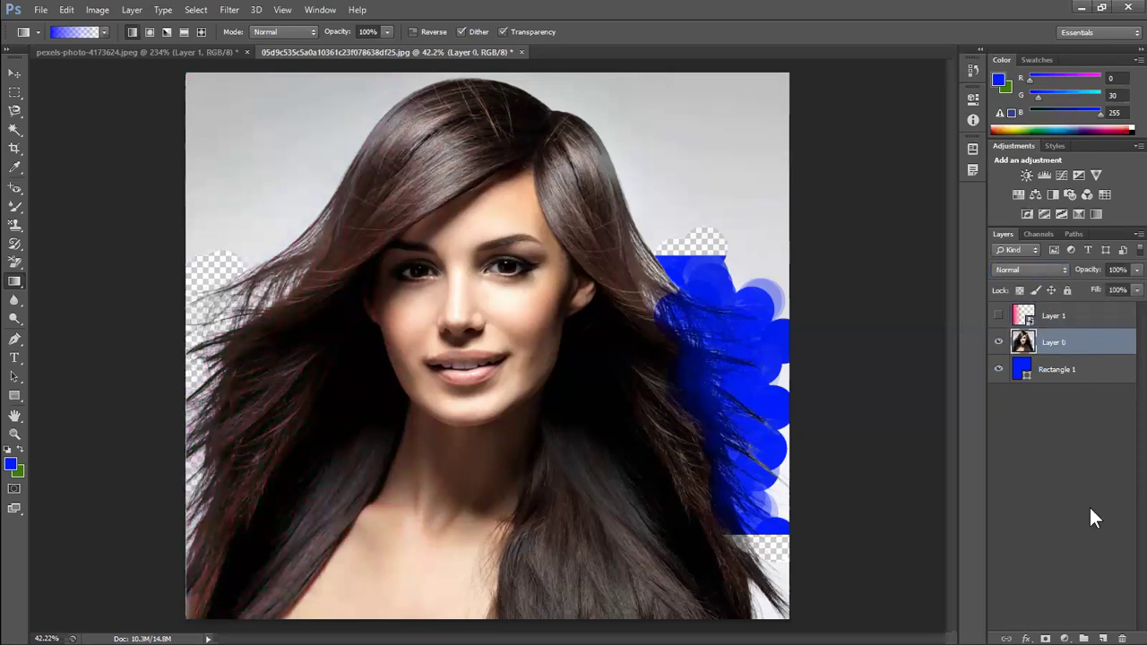
{"action": "left_click", "coordinate": [1103, 638]}
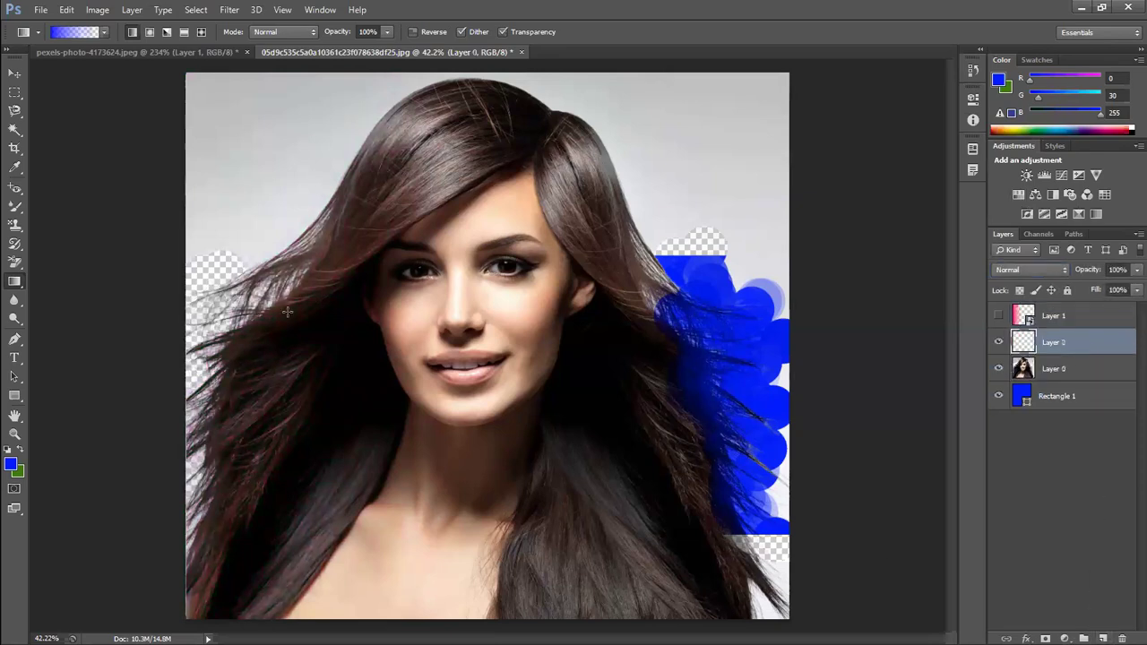
{"action": "left_click", "coordinate": [15, 205]}
{"action": "left_click", "coordinate": [65, 204]}
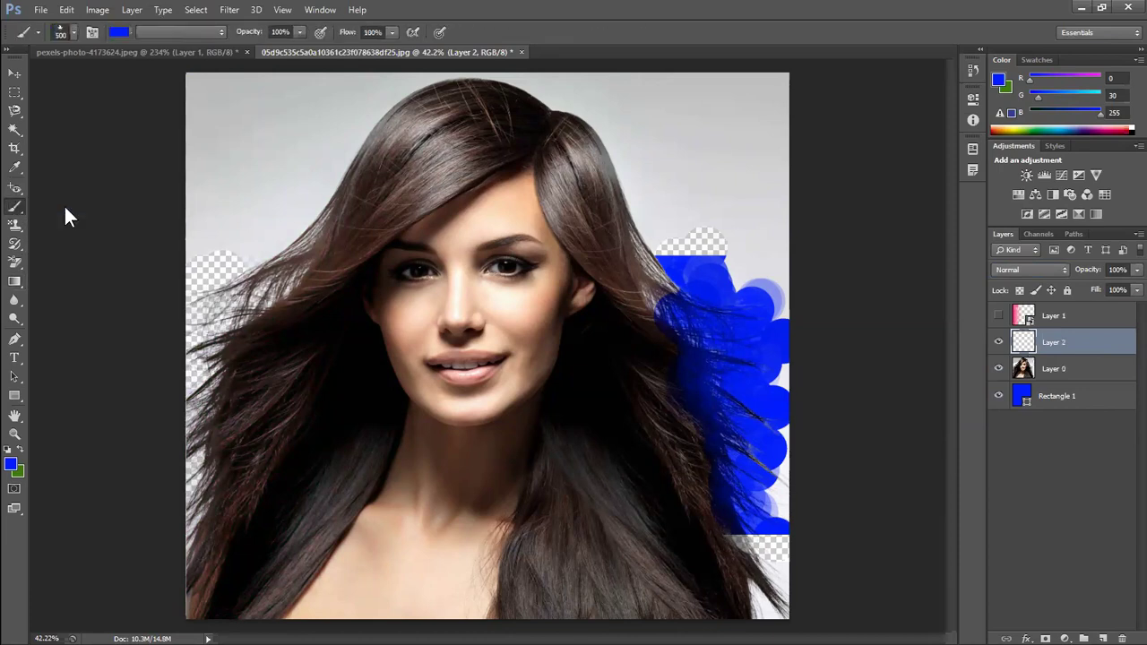
- Set the foreground colour to hot pink #ff007e
{"action": "left_click", "coordinate": [11, 465]}
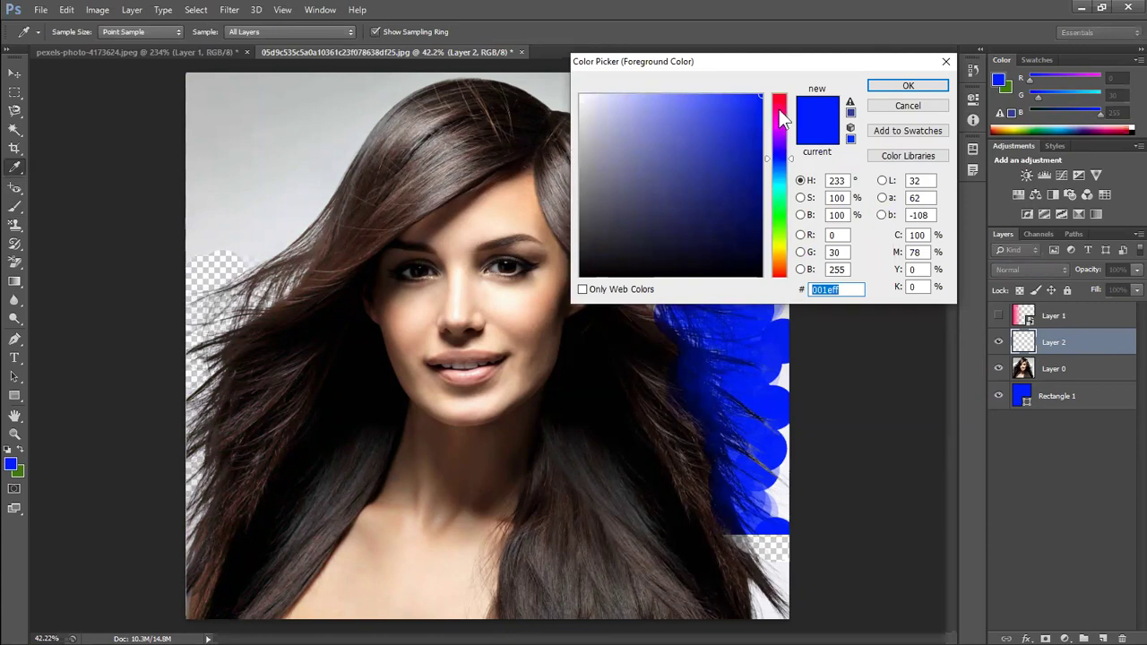
{"action": "left_click", "coordinate": [779, 109]}
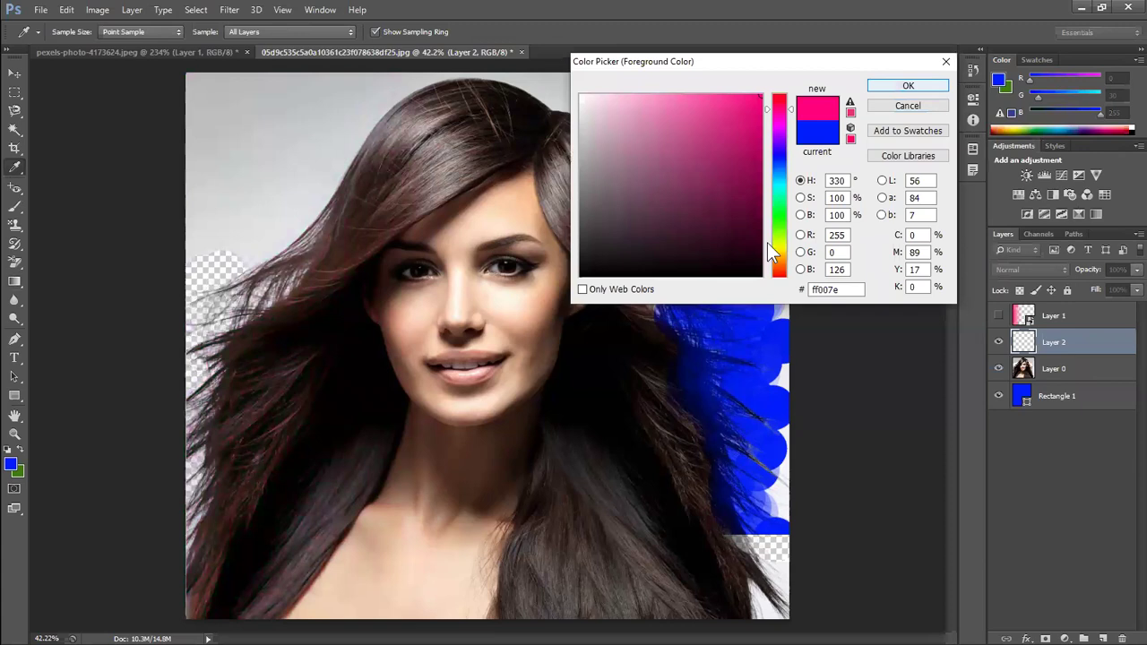
{"action": "left_click_drag", "start_coordinate": [846, 290], "coordinate": [798, 290]}
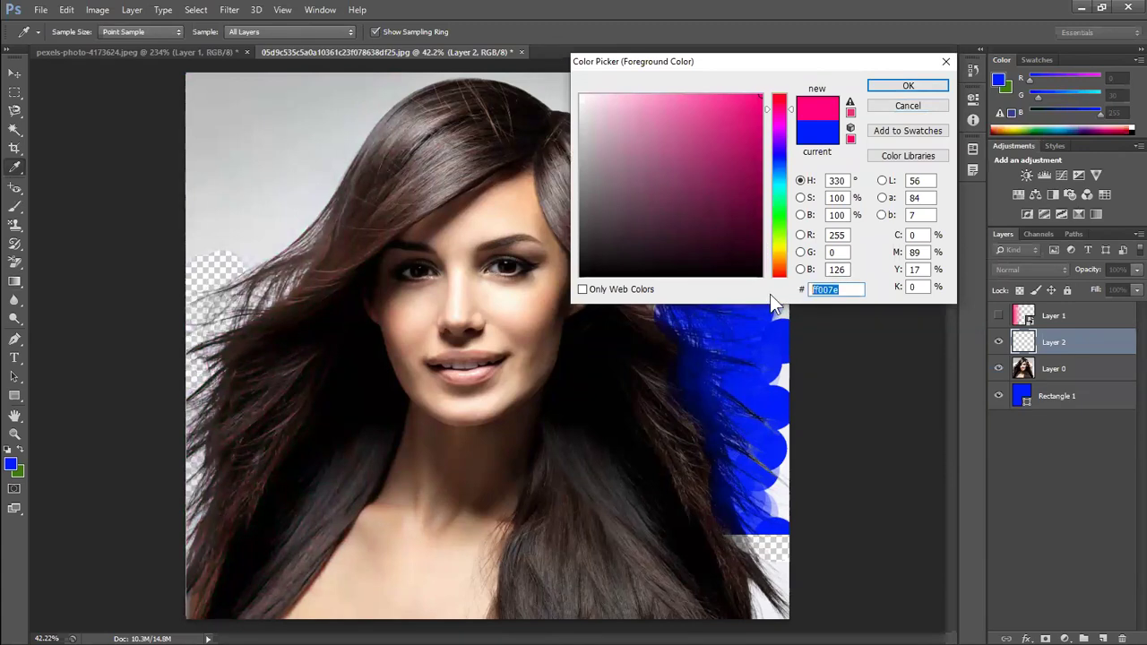
{"action": "left_click", "coordinate": [916, 87]}
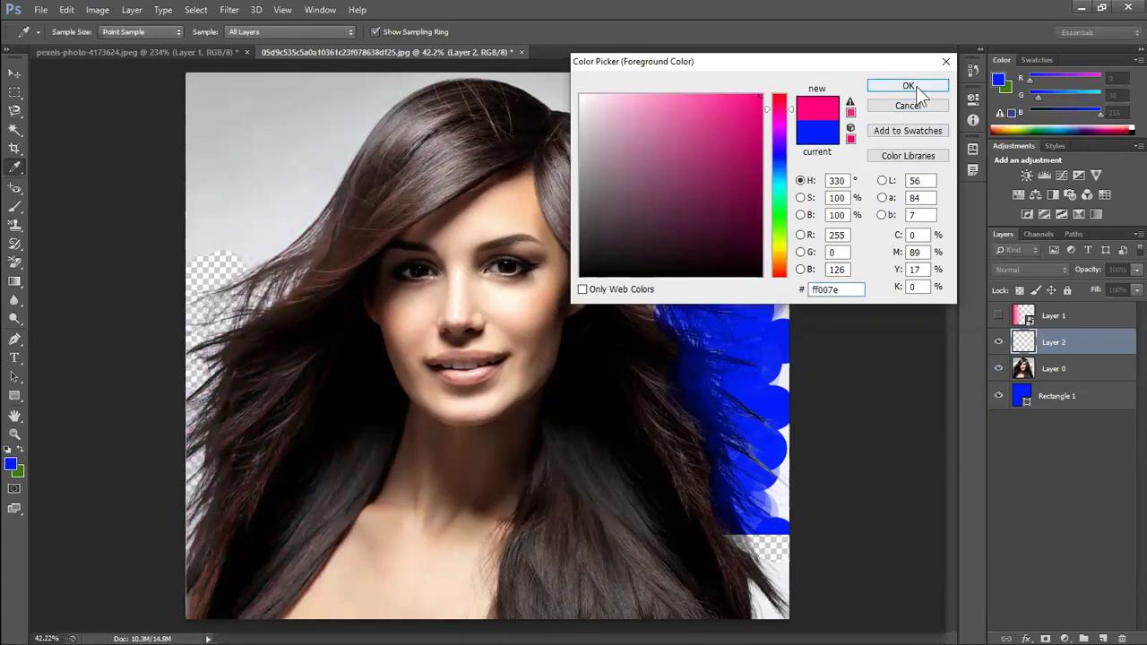
{"action": "key", "text": "b"}
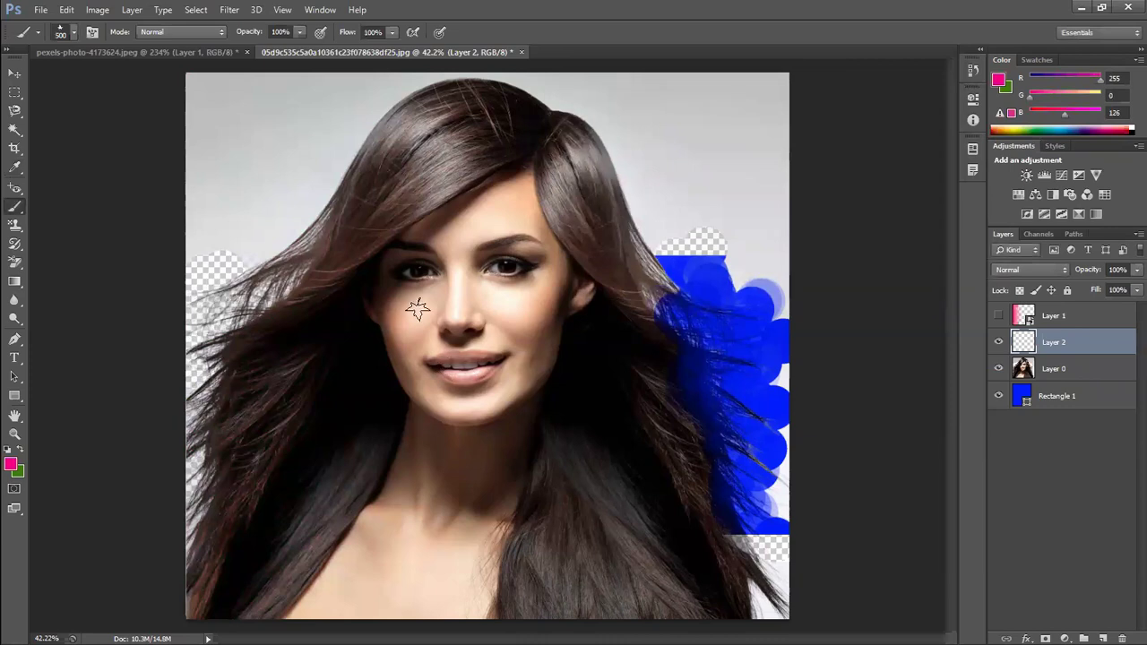
- Choose the soft round brush at 0% hardness and shrink it to 45 px
{"action": "left_click", "coordinate": [69, 31]}
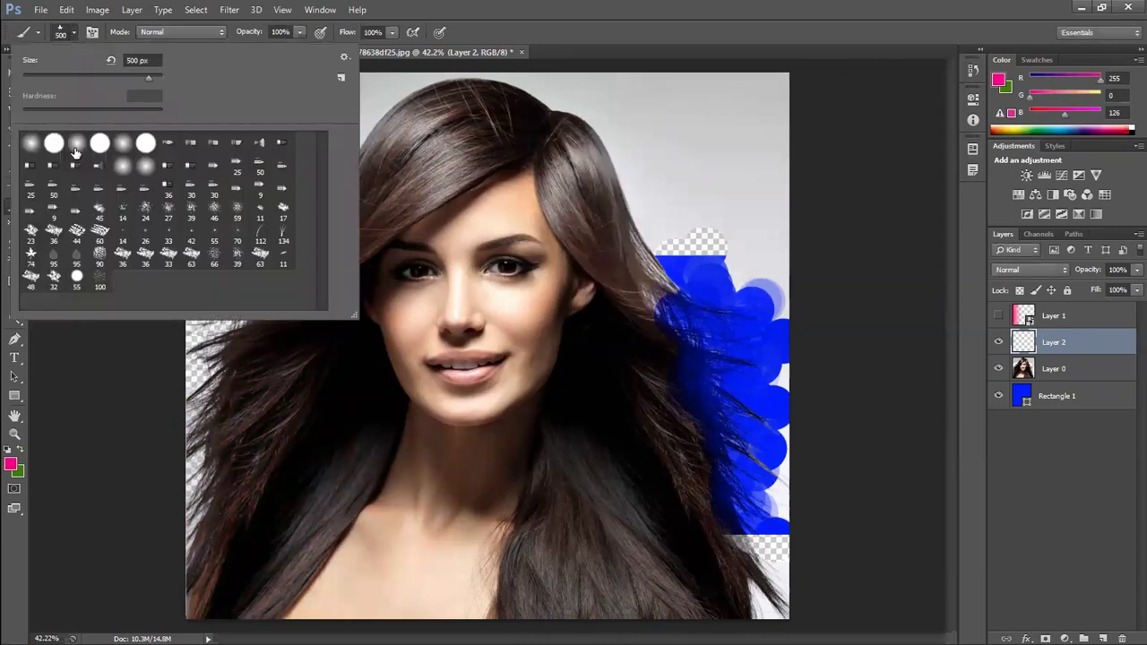
{"action": "left_click", "coordinate": [31, 145]}
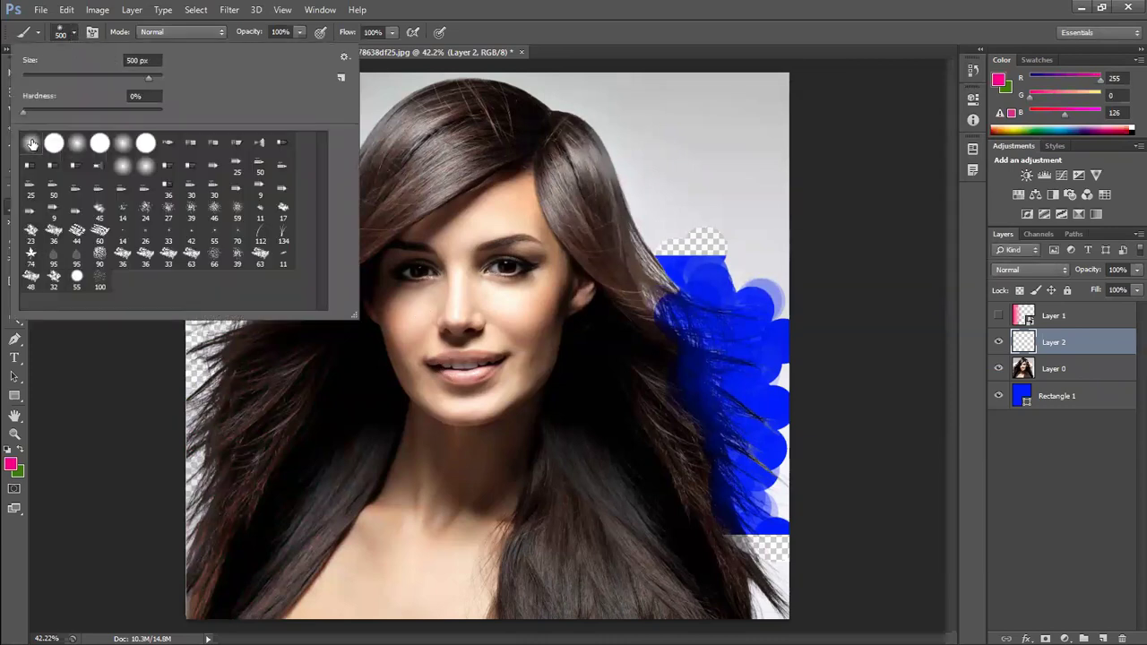
{"action": "double_click", "coordinate": [32, 145]}
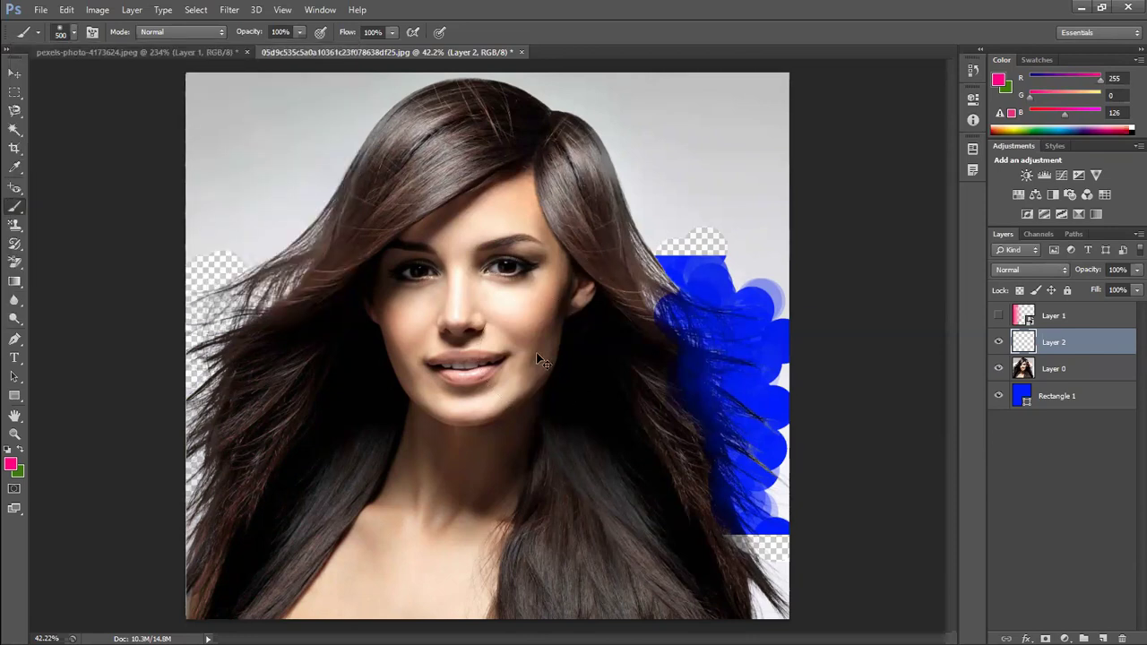
{"action": "scroll", "coordinate": [537, 354], "scroll_direction": "up", "scroll_amount": 4}
{"action": "scroll", "coordinate": [538, 359], "scroll_direction": "down", "scroll_amount": 2}
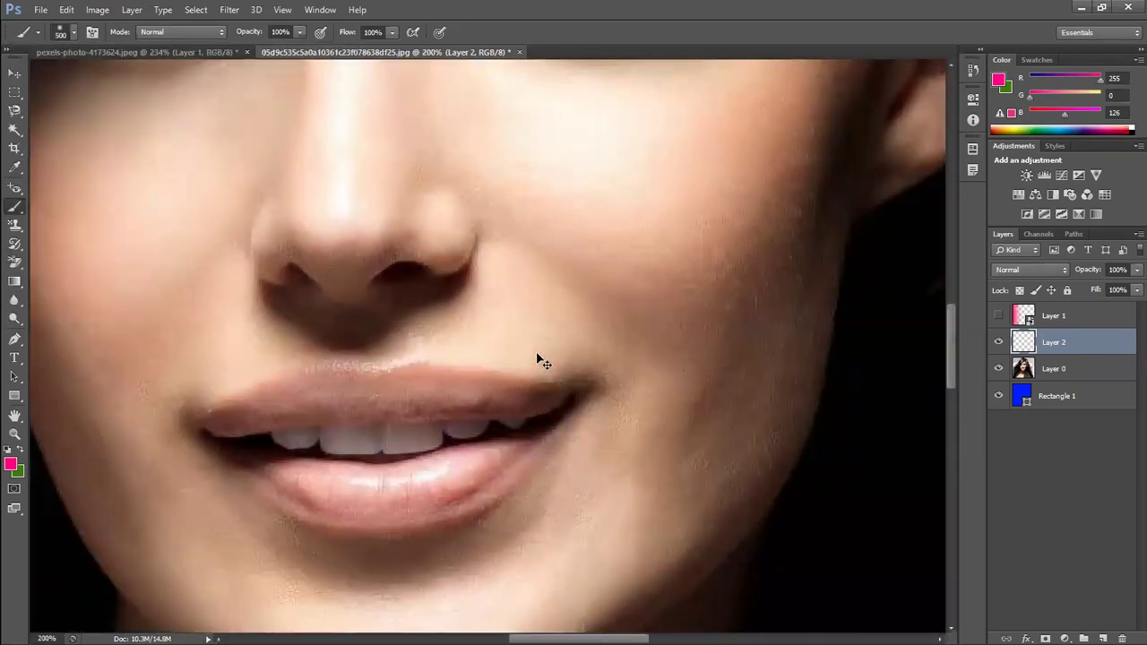
{"action": "key", "text": "bracketleft"}
{"action": "key", "text": "bracketleft"}
{"action": "key", "text": "bracketleft"}
{"action": "key", "text": "bracketleft"}
{"action": "key", "text": "bracketleft"}
{"action": "key", "text": "bracketleft"}
{"action": "key", "text": "bracketleft"}
{"action": "key", "text": "bracketleft"}
{"action": "key", "text": "bracketleft"}
{"action": "key", "text": "bracketleft"}
{"action": "key", "text": "bracketleft"}
{"action": "key", "text": "bracketleft"}
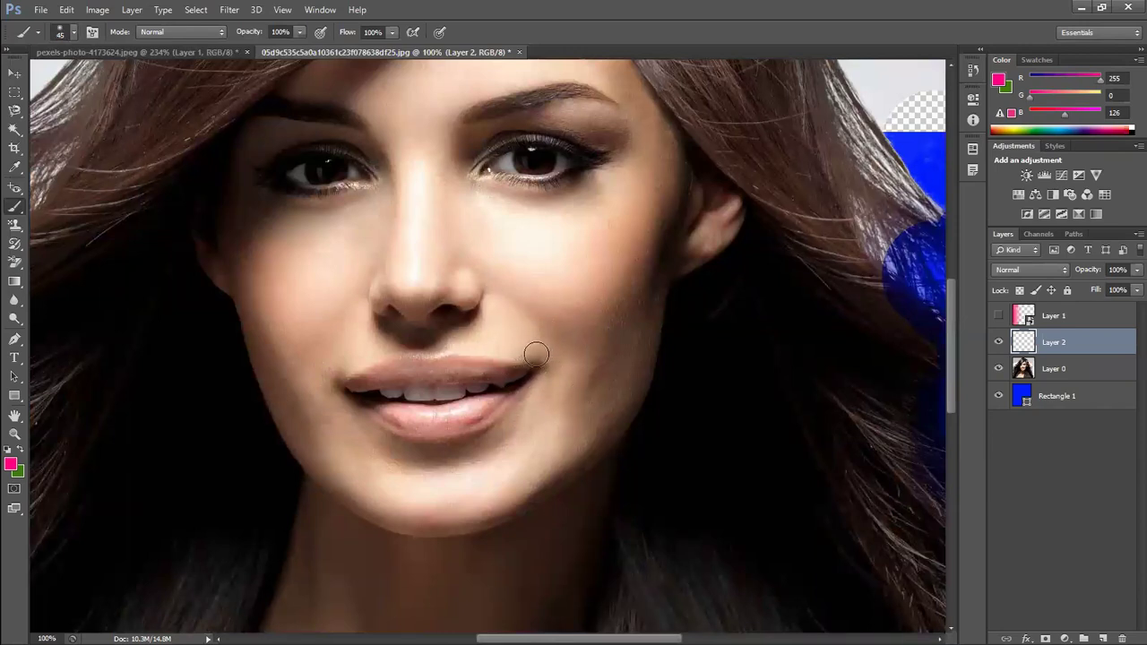
- Paint solid pink across both lips on Layer 2
{"action": "left_click", "coordinate": [500, 373]}
{"action": "left_click_drag", "start_coordinate": [500, 372], "coordinate": [386, 375]}
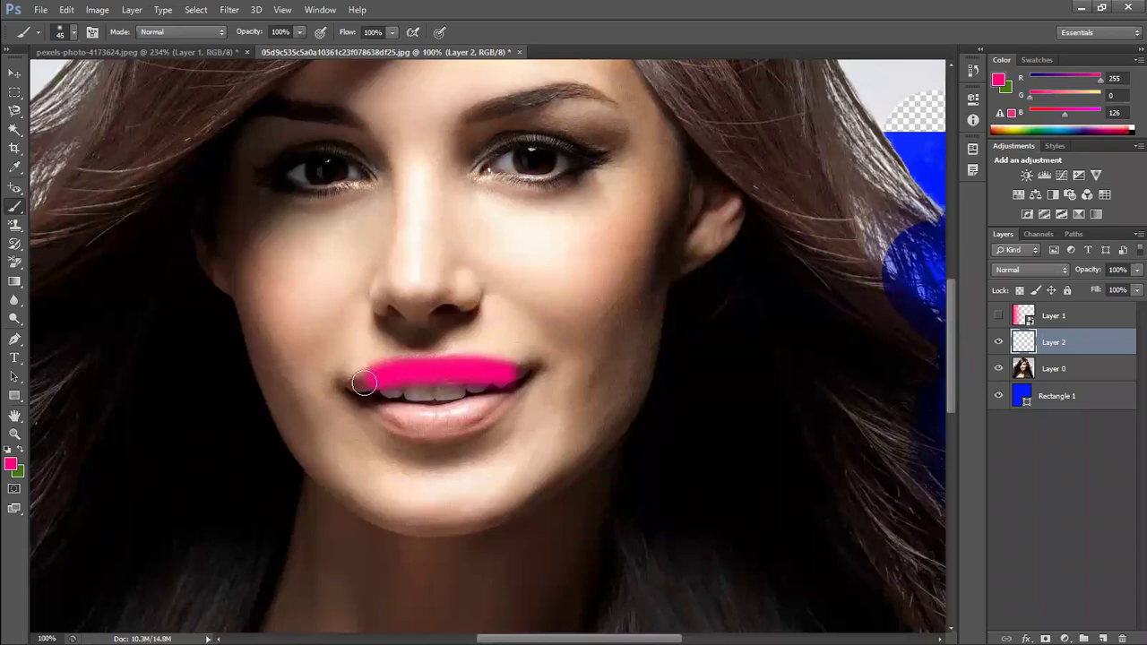
{"action": "mouse_move", "coordinate": [387, 374]}
{"action": "left_mouse_down"}
{"action": "mouse_move", "coordinate": [344, 383]}
{"action": "mouse_move", "coordinate": [492, 402]}
{"action": "mouse_move", "coordinate": [419, 410]}
{"action": "left_mouse_up"}
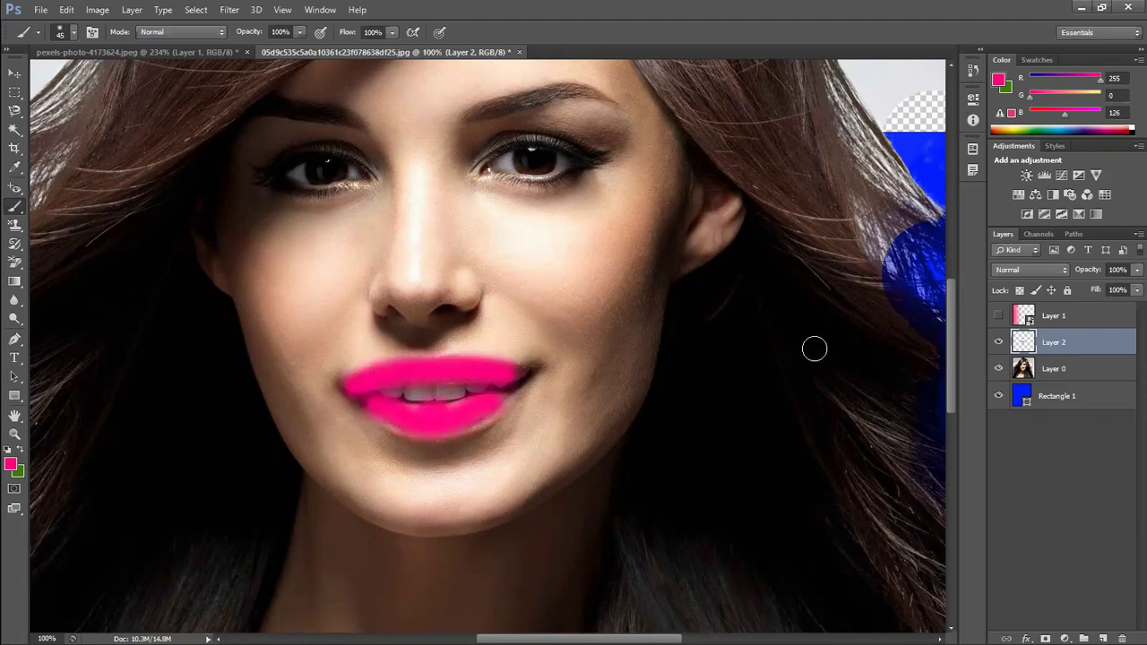
- Set Layer 2 to Soft Light after trying Darken and Multiply; test-tint the iris, then undo
{"action": "left_click", "coordinate": [1032, 270]}
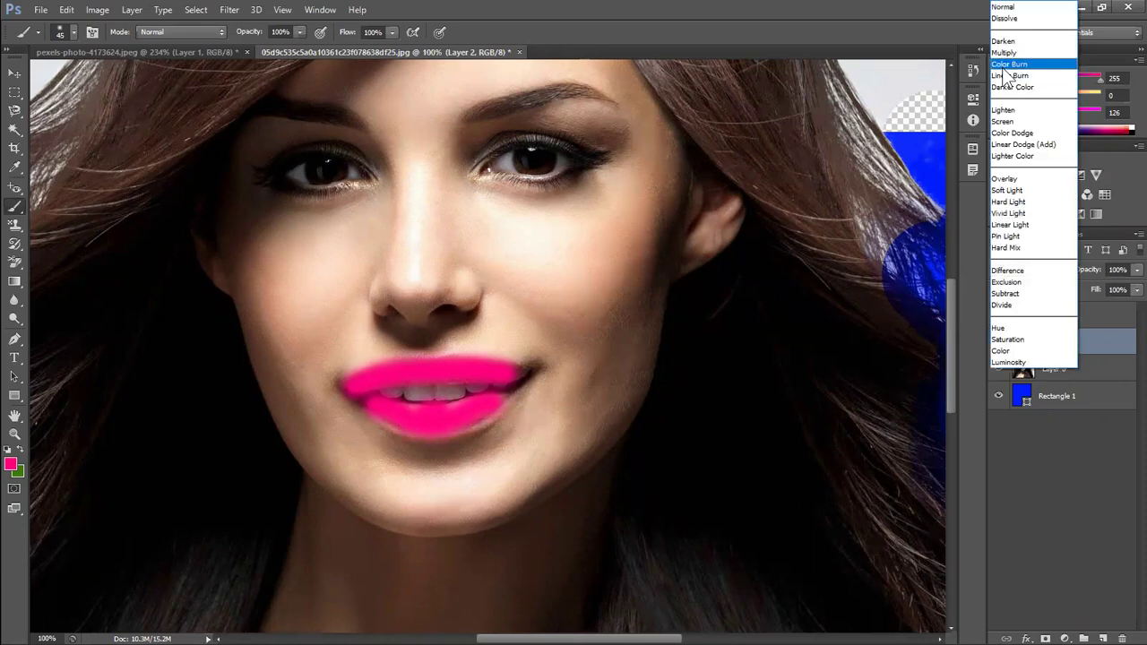
{"action": "left_click", "coordinate": [1015, 39]}
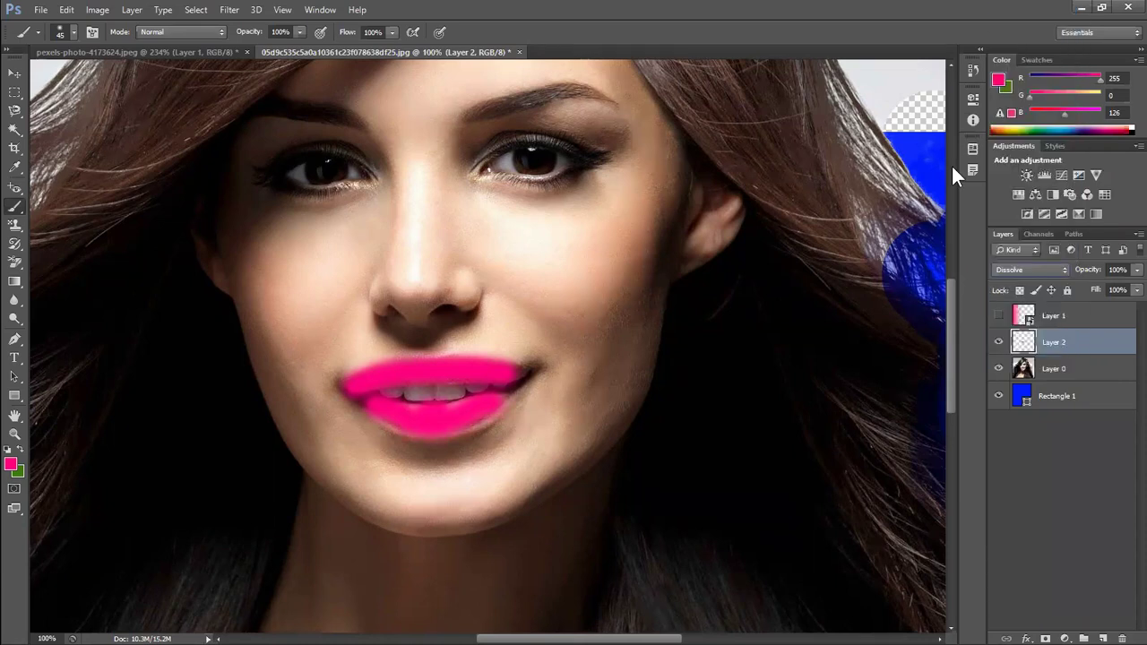
{"action": "key", "text": "Down"}
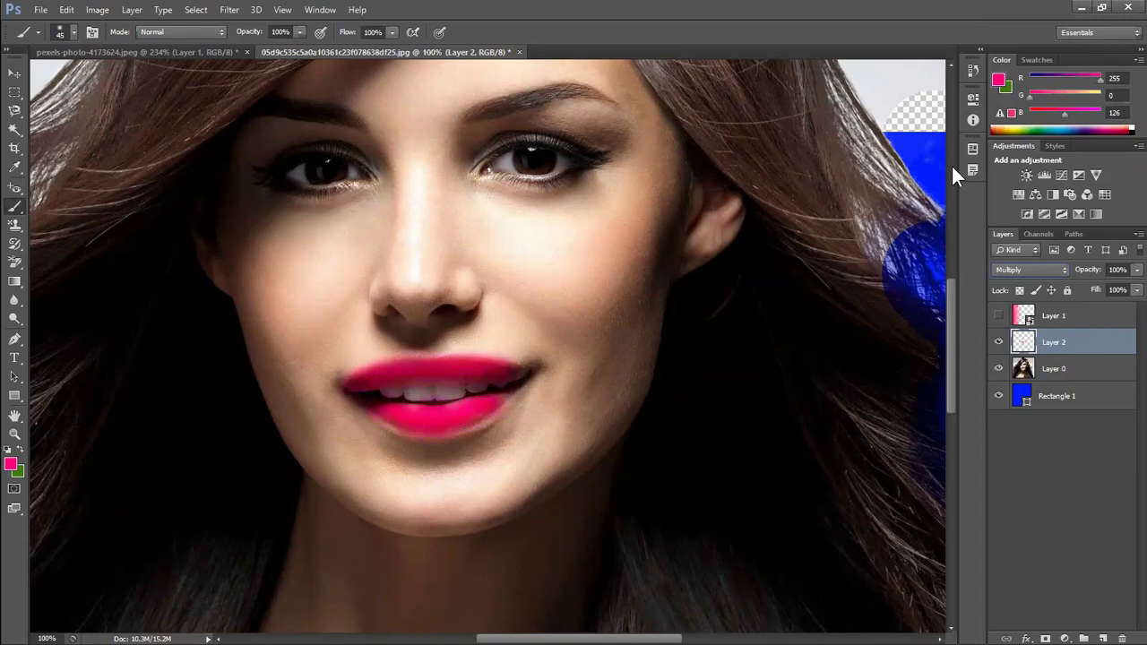
{"action": "key", "text": "ctrl+0"}
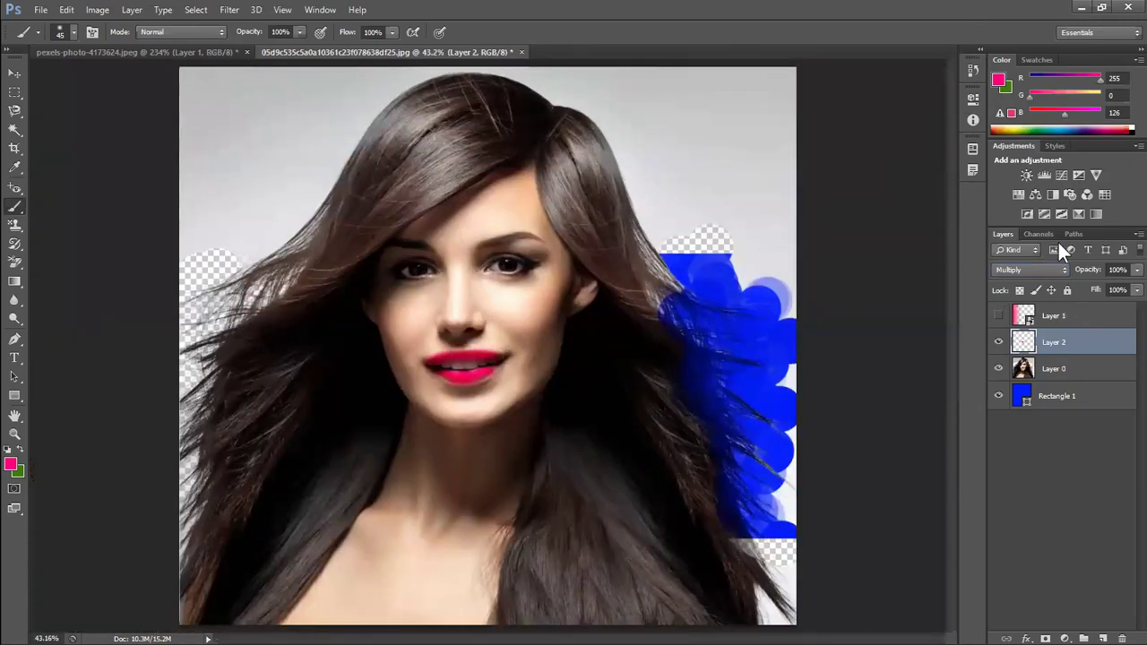
{"action": "left_click", "coordinate": [1030, 271]}
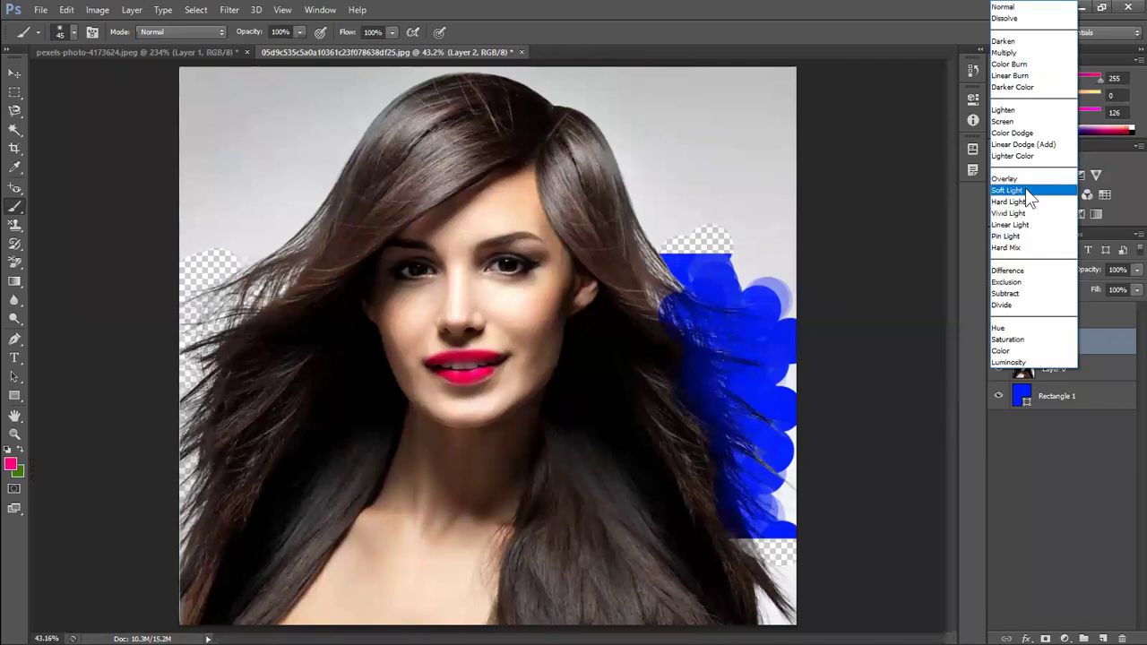
{"action": "left_click", "coordinate": [1026, 190]}
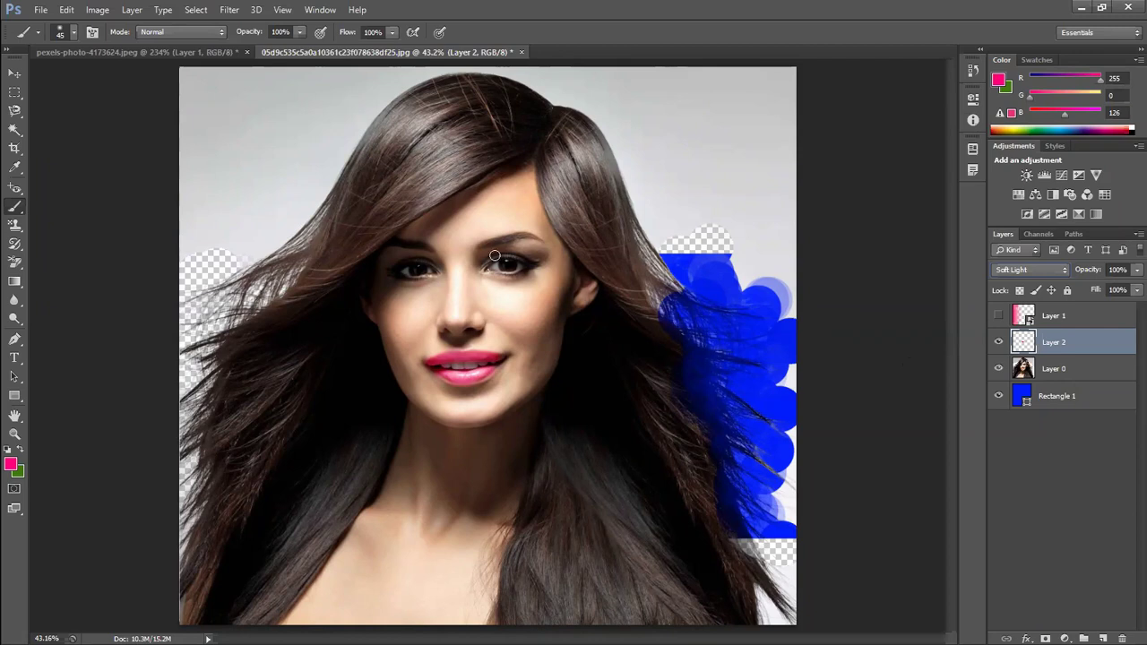
{"action": "left_click_drag", "start_coordinate": [505, 265], "coordinate": [498, 267]}
{"action": "key", "text": "ctrl+z"}
- Drag the blue-yellow-blue Gradient Tool preset diagonally across the portrait on Layer 2
{"action": "left_click", "coordinate": [18, 283]}
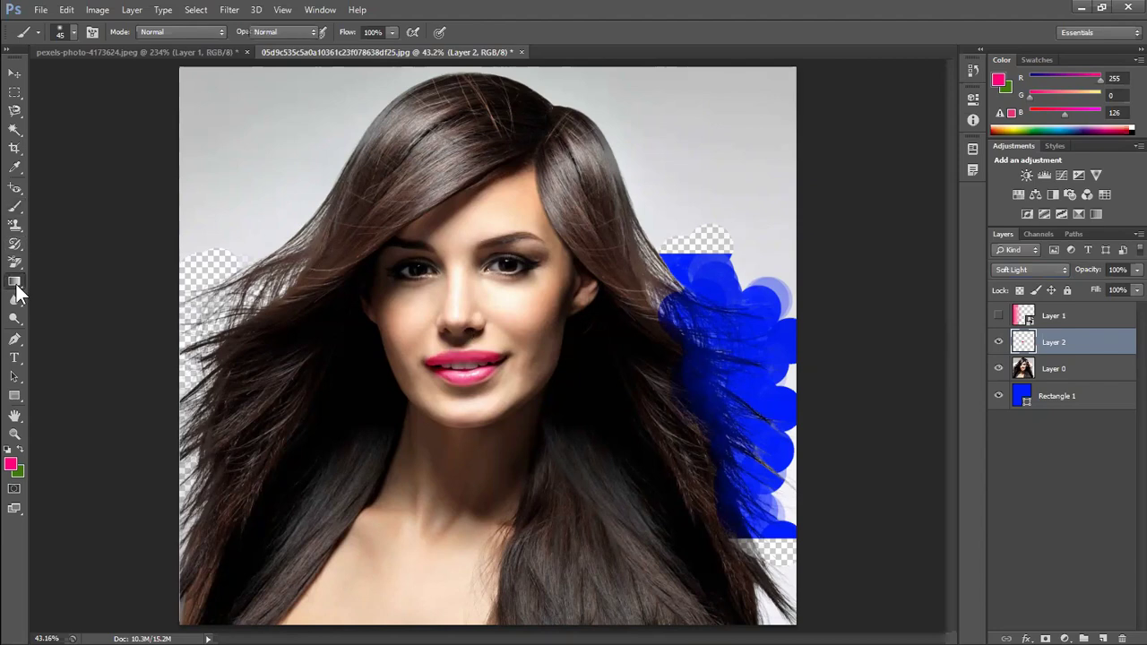
{"action": "left_click", "coordinate": [70, 279]}
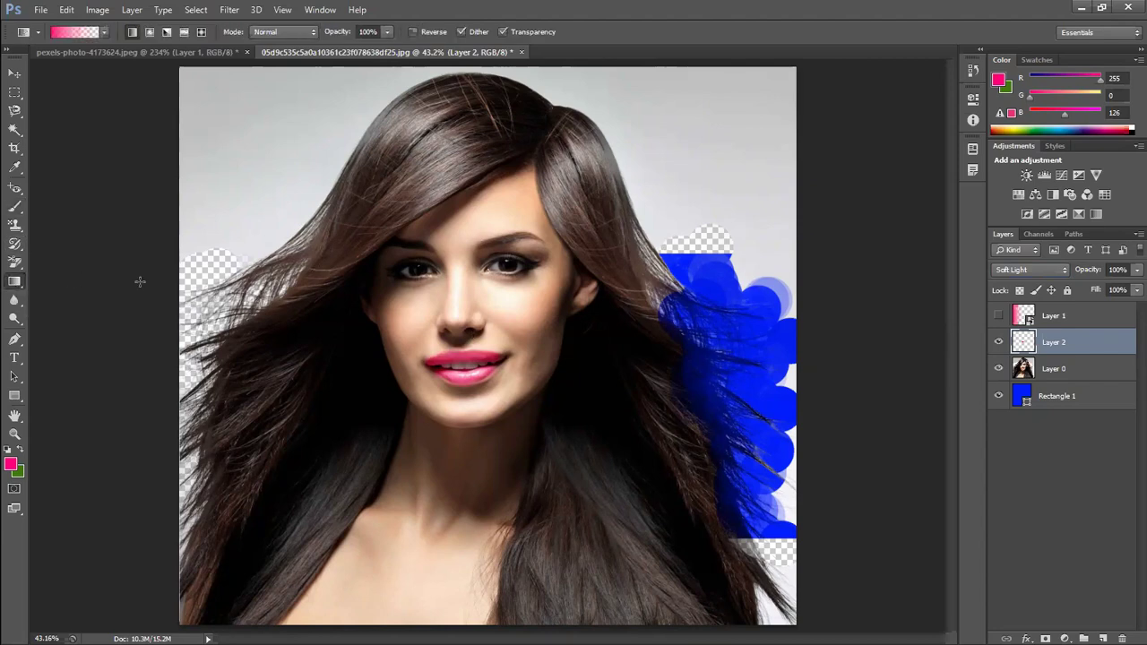
{"action": "left_click", "coordinate": [105, 32]}
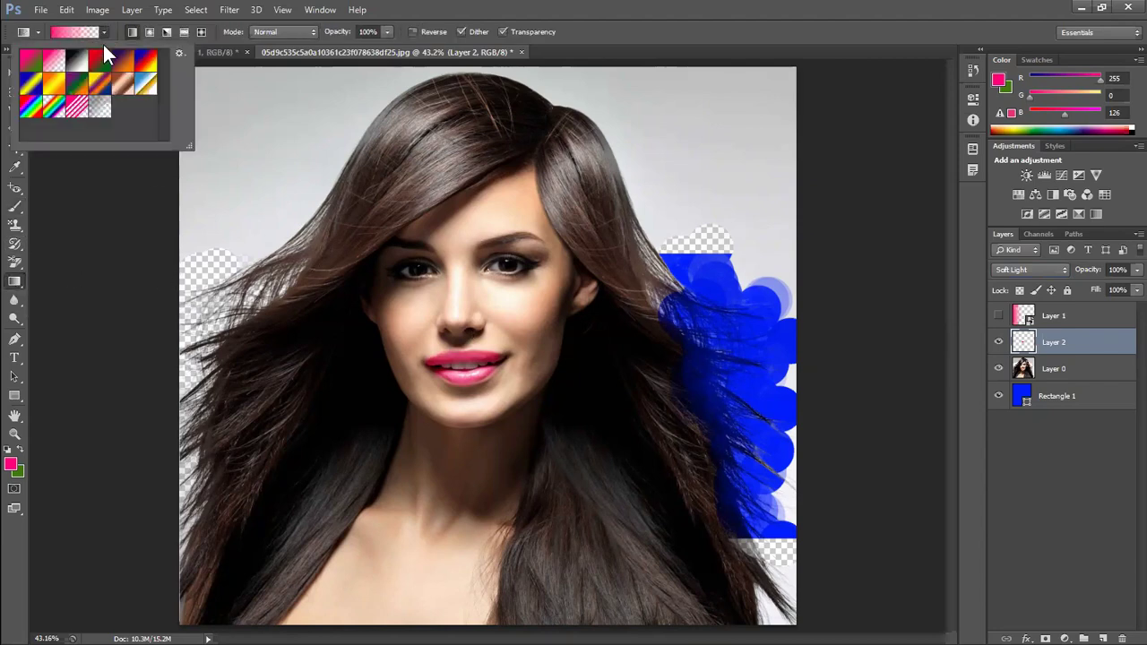
{"action": "double_click", "coordinate": [30, 63]}
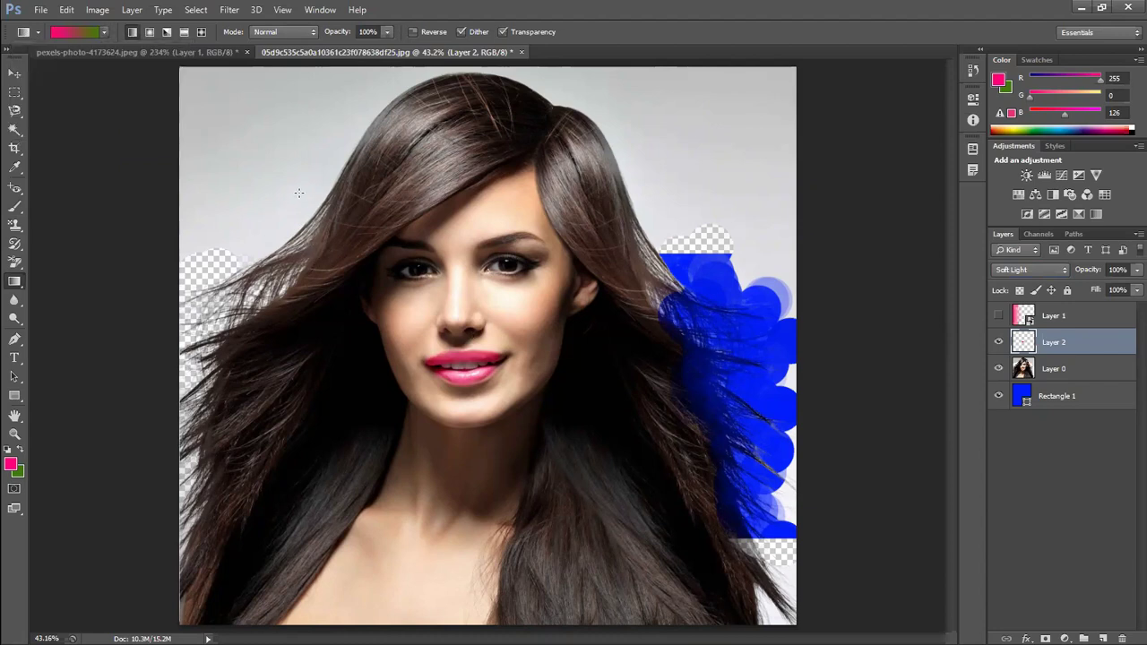
{"action": "left_click", "coordinate": [106, 33]}
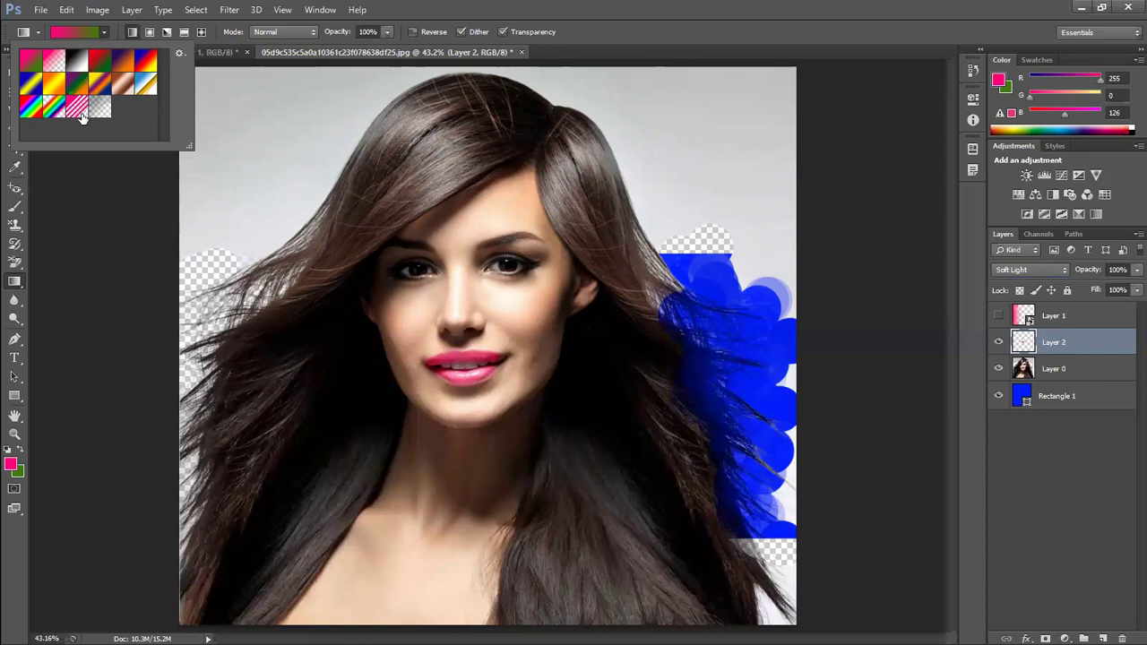
{"action": "double_click", "coordinate": [31, 83]}
{"action": "left_click_drag", "start_coordinate": [374, 208], "coordinate": [685, 443]}
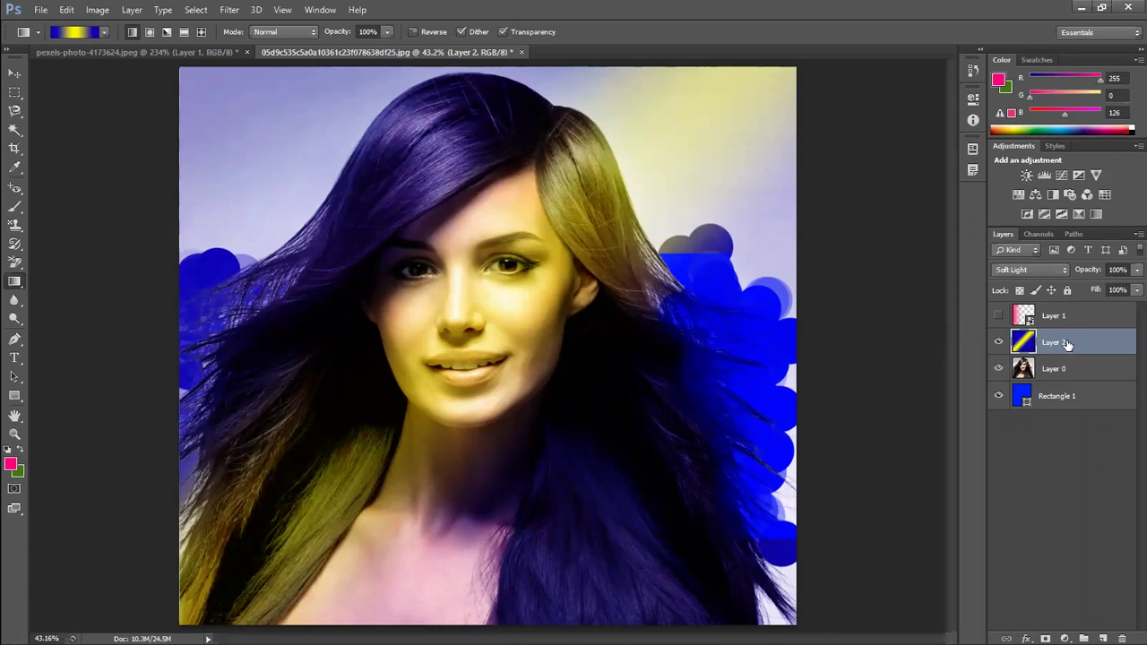
- Cycle the gradient layer through Normal, Screen and other blend modes, ending on Darker Color
{"action": "left_click", "coordinate": [1018, 268]}
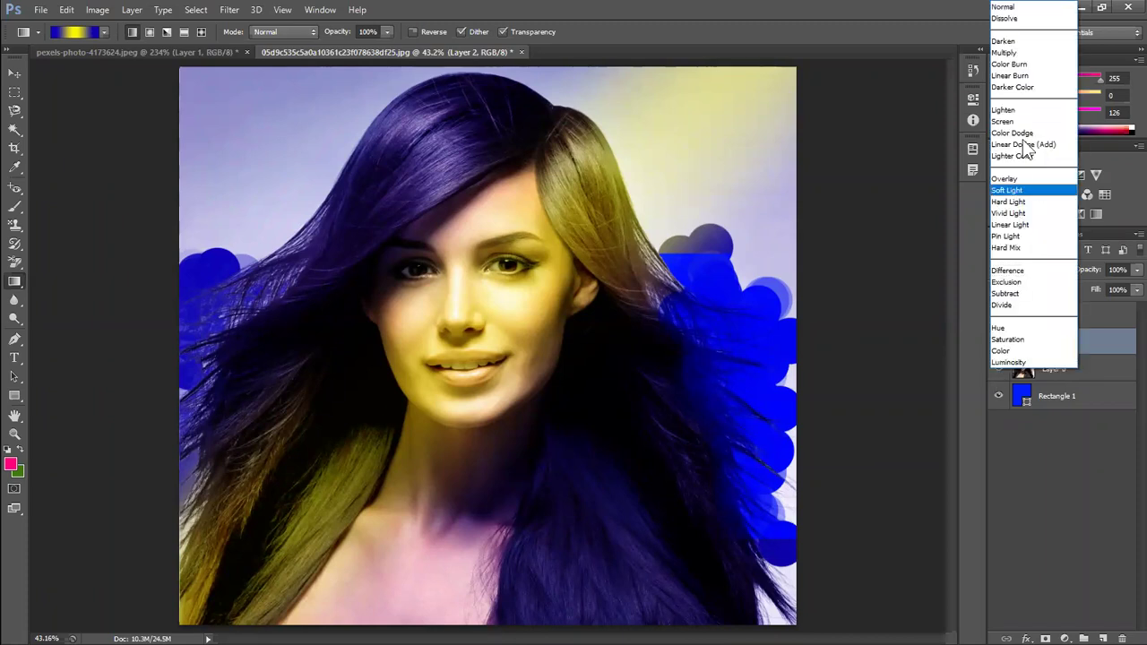
{"action": "left_click", "coordinate": [1026, 8]}
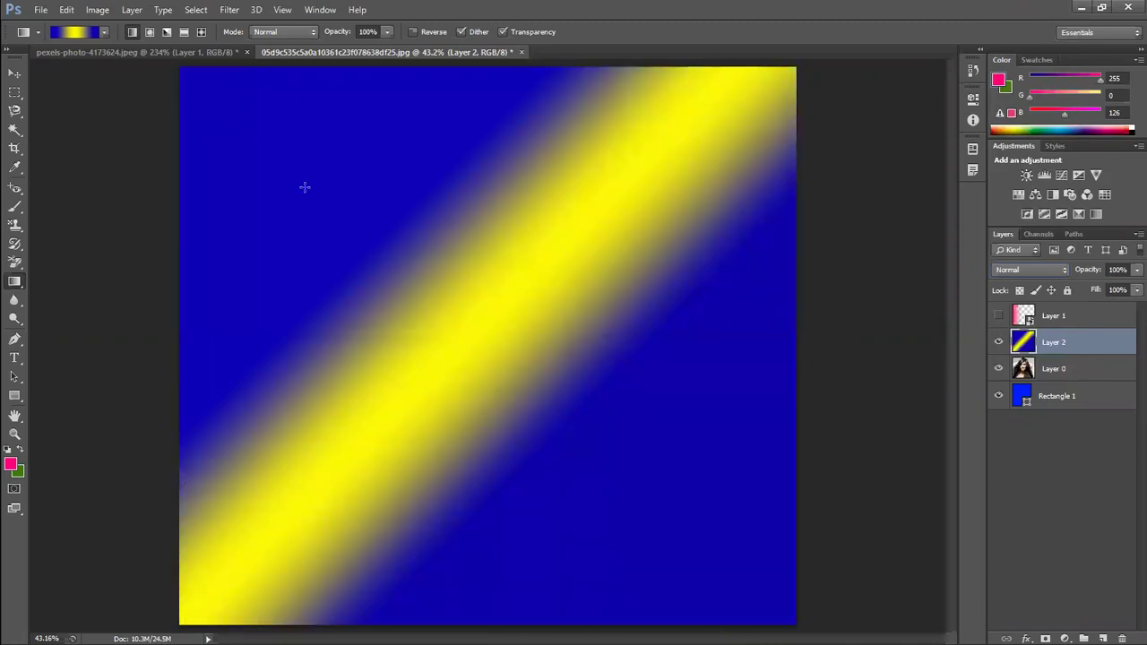
{"action": "left_click", "coordinate": [1034, 269]}
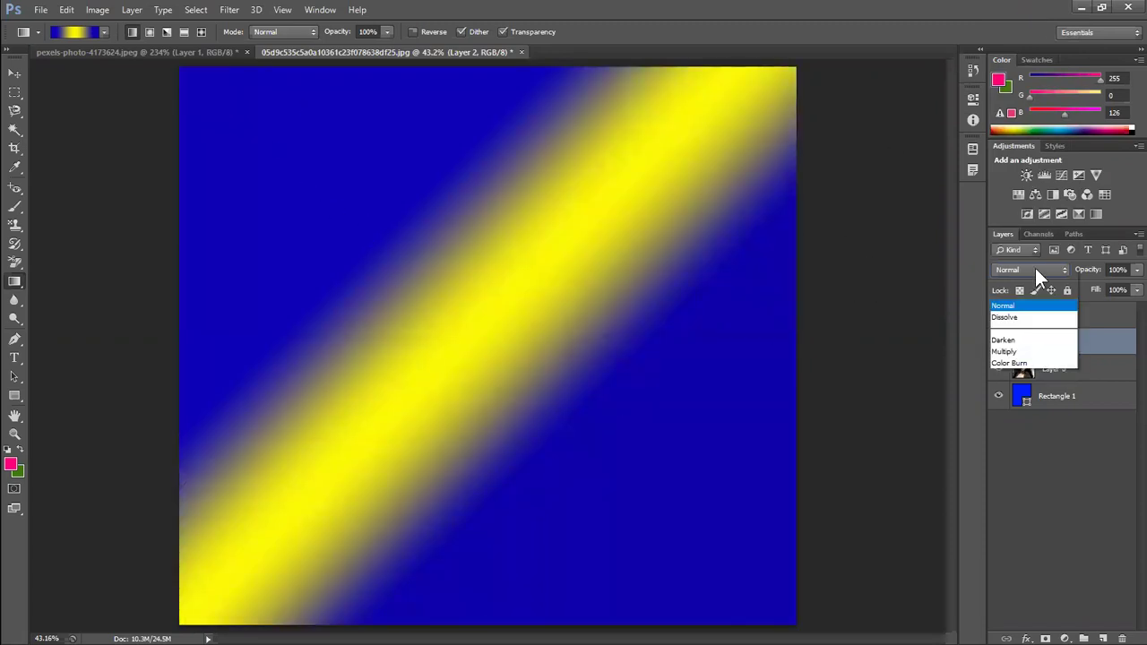
{"action": "left_click", "coordinate": [1020, 123]}
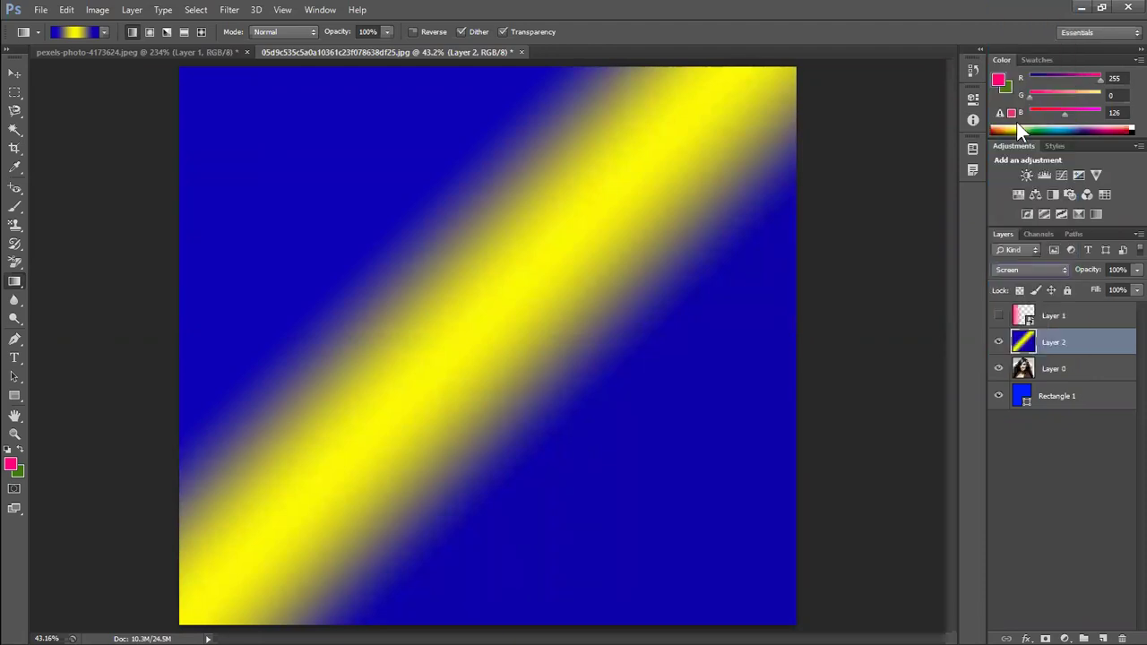
{"action": "key", "text": "Down"}
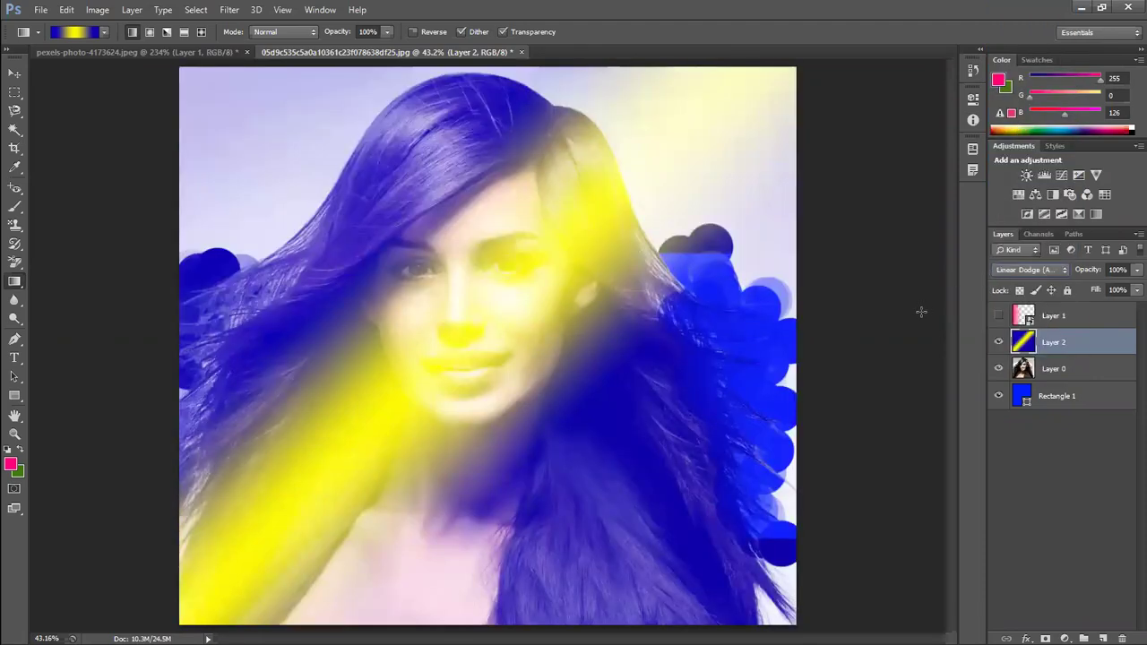
{"action": "key", "text": "Down"}
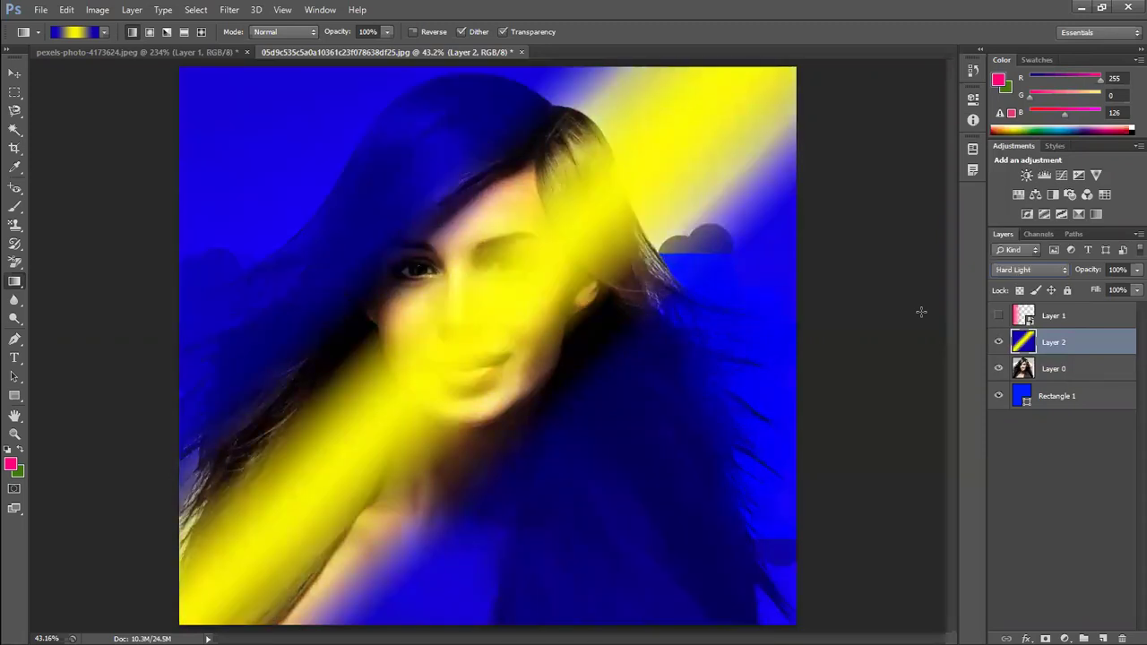
{"action": "key", "text": "shift+minus"}
{"action": "key", "text": "shift+minus"}
{"action": "key", "text": "shift+minus"}
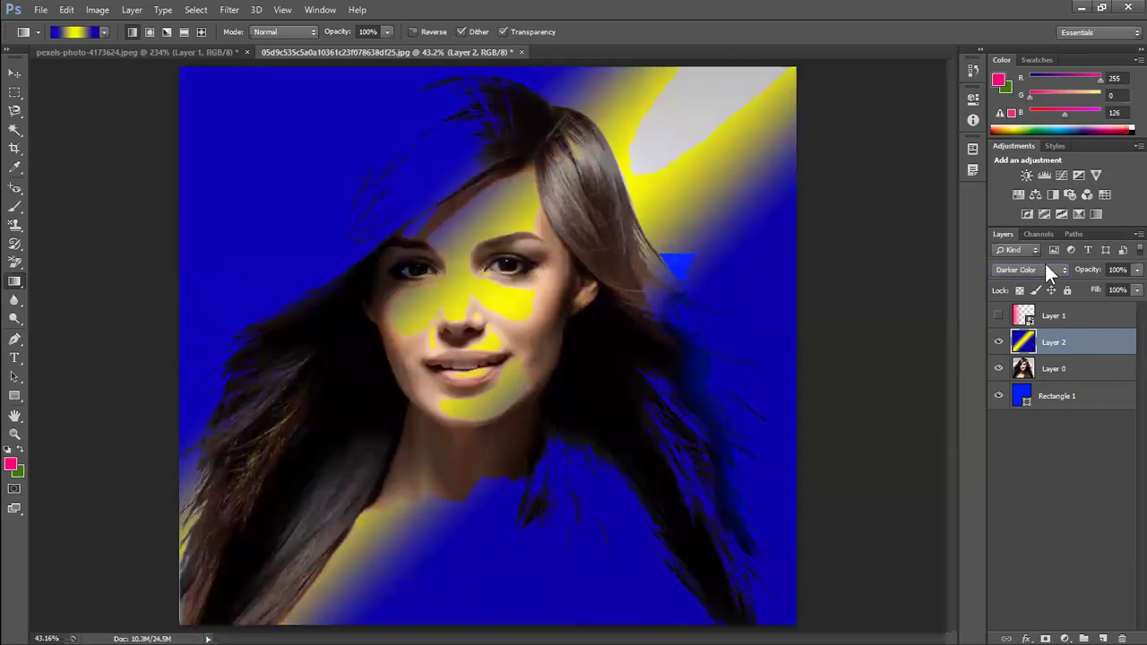
- Hide the gradient layer, choose the Paint Bucket Tool and dismiss the hidden-layer error
{"action": "left_click", "coordinate": [997, 343]}
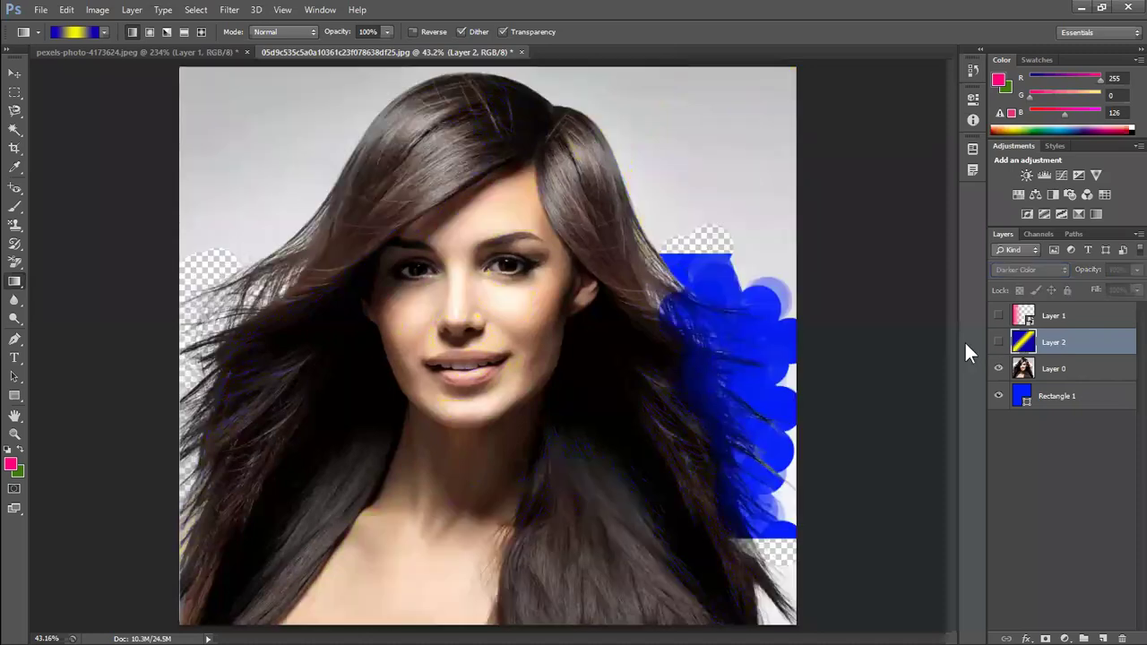
{"action": "right_click", "coordinate": [15, 283]}
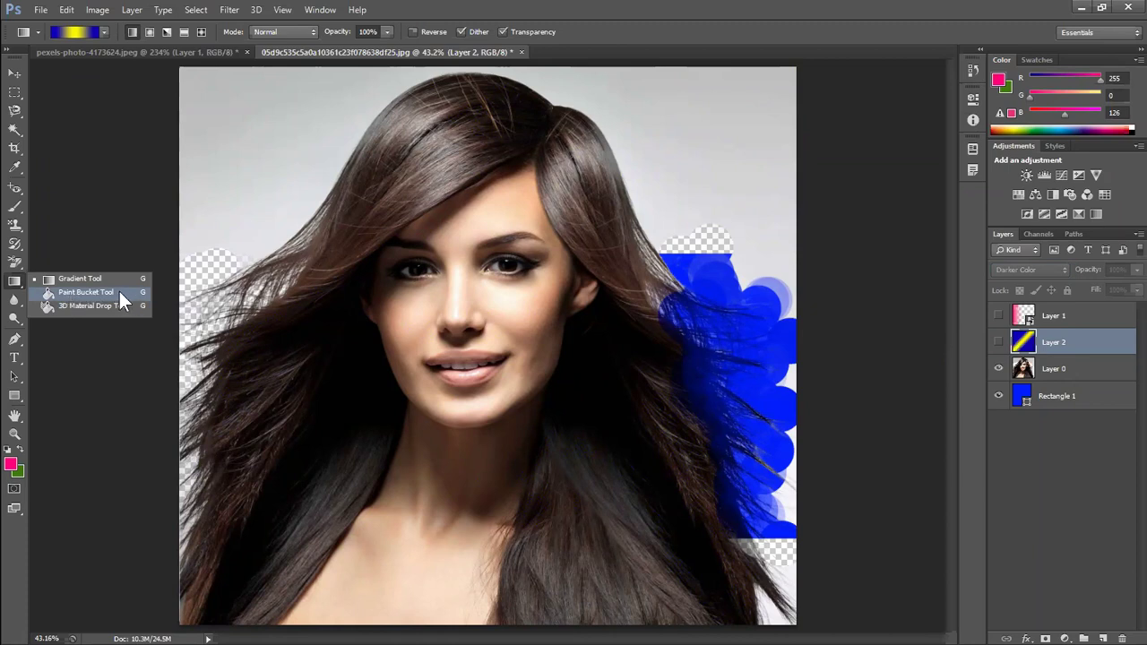
{"action": "left_click", "coordinate": [86, 293]}
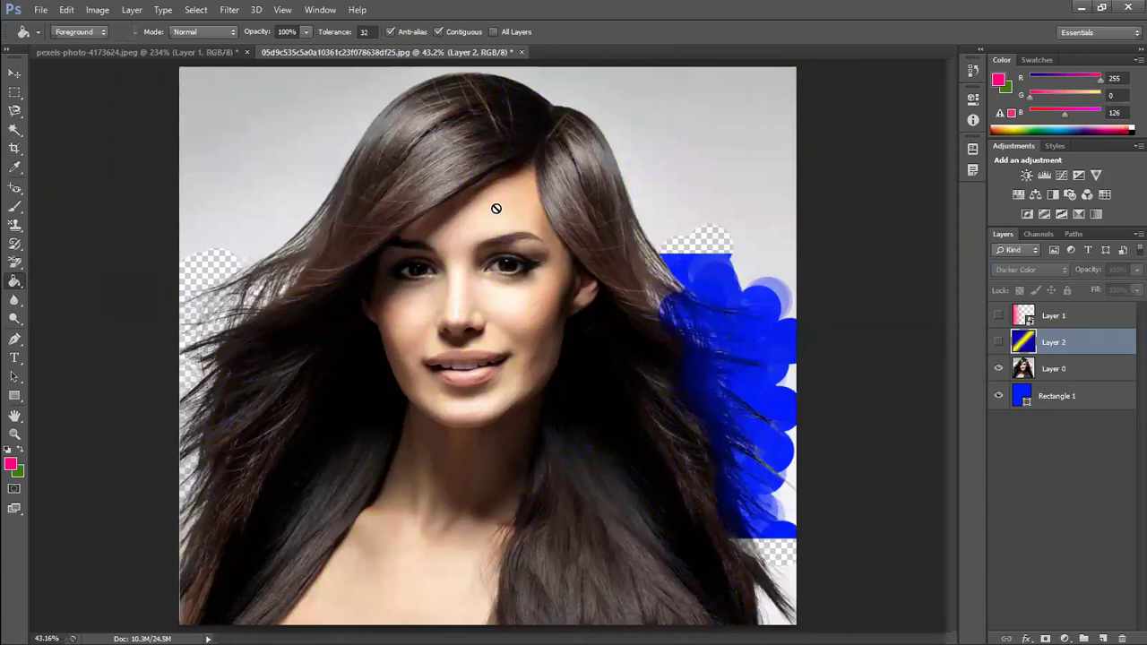
{"action": "left_click", "coordinate": [704, 166]}
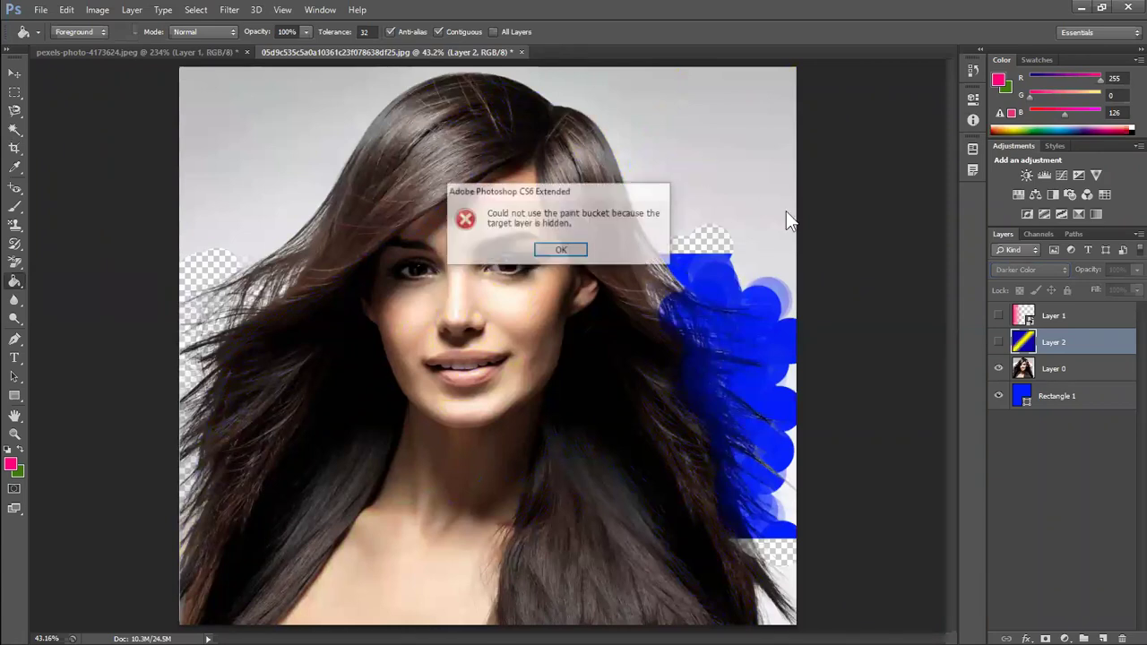
{"action": "left_click", "coordinate": [575, 253]}
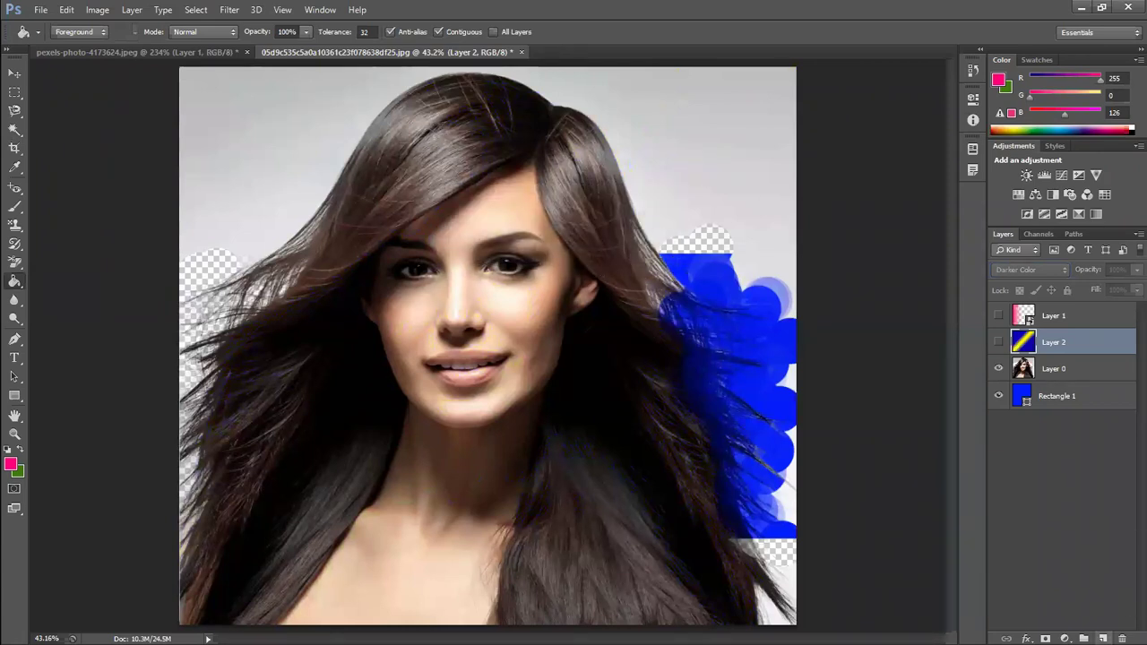
- Add new Layer 3, fill it pink, then undo the fill
{"action": "left_click", "coordinate": [1103, 638]}
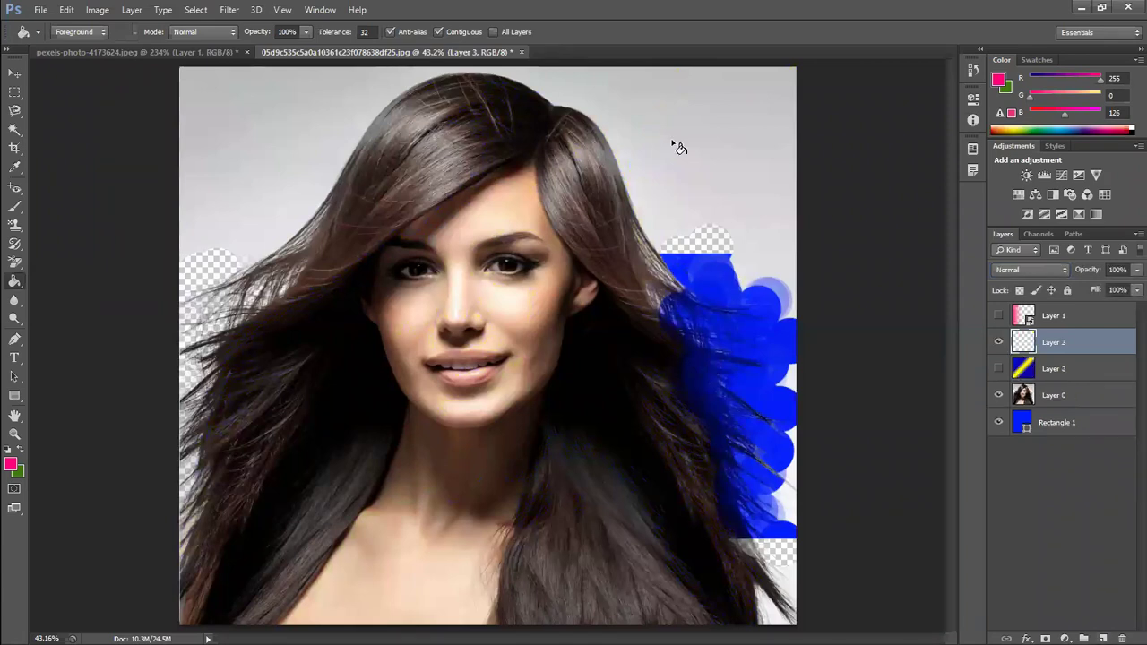
{"action": "left_click", "coordinate": [672, 141]}
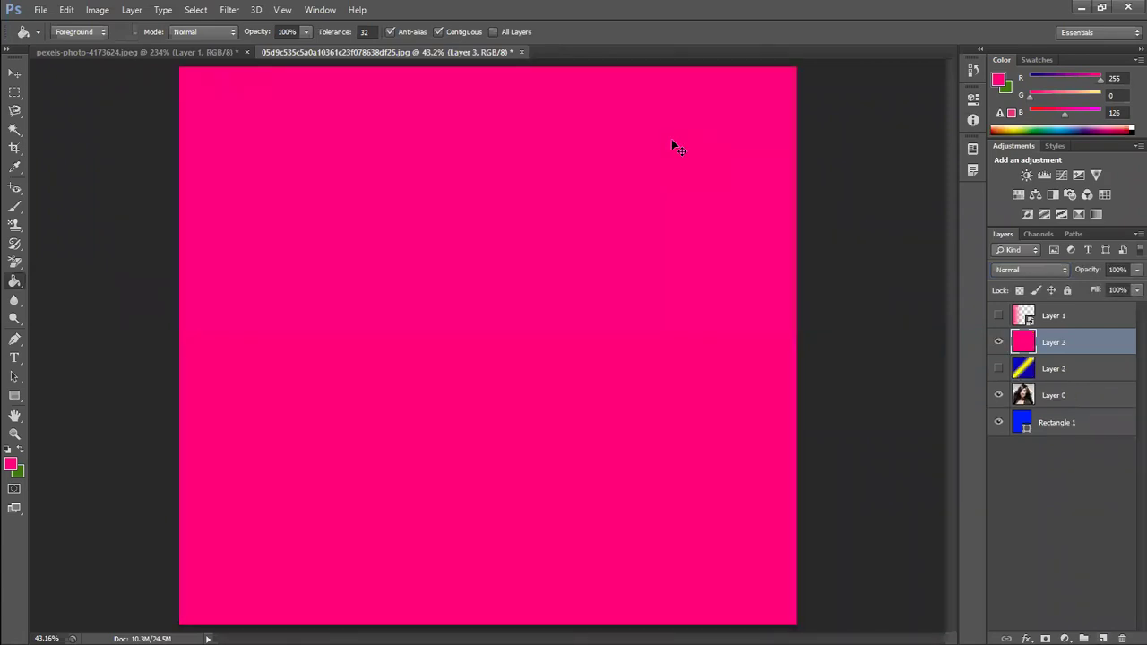
{"action": "key", "text": "ctrl+z"}
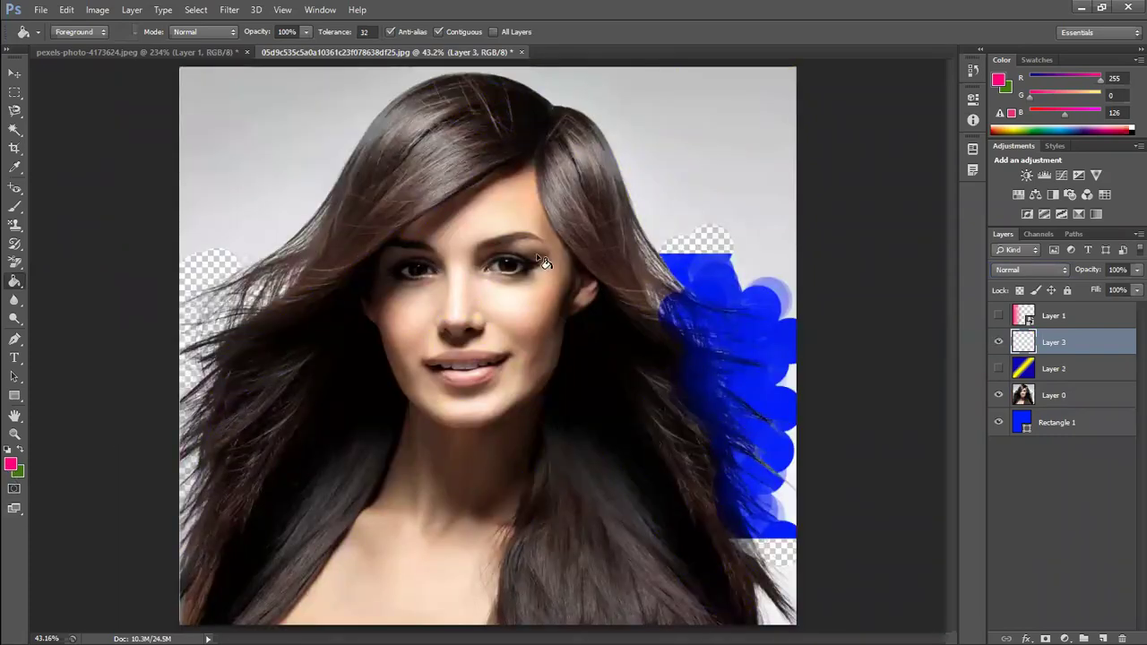
- Fill an elliptical selection over the left face and hair with pink, deselect, and add Layer 4
{"action": "left_click", "coordinate": [15, 92]}
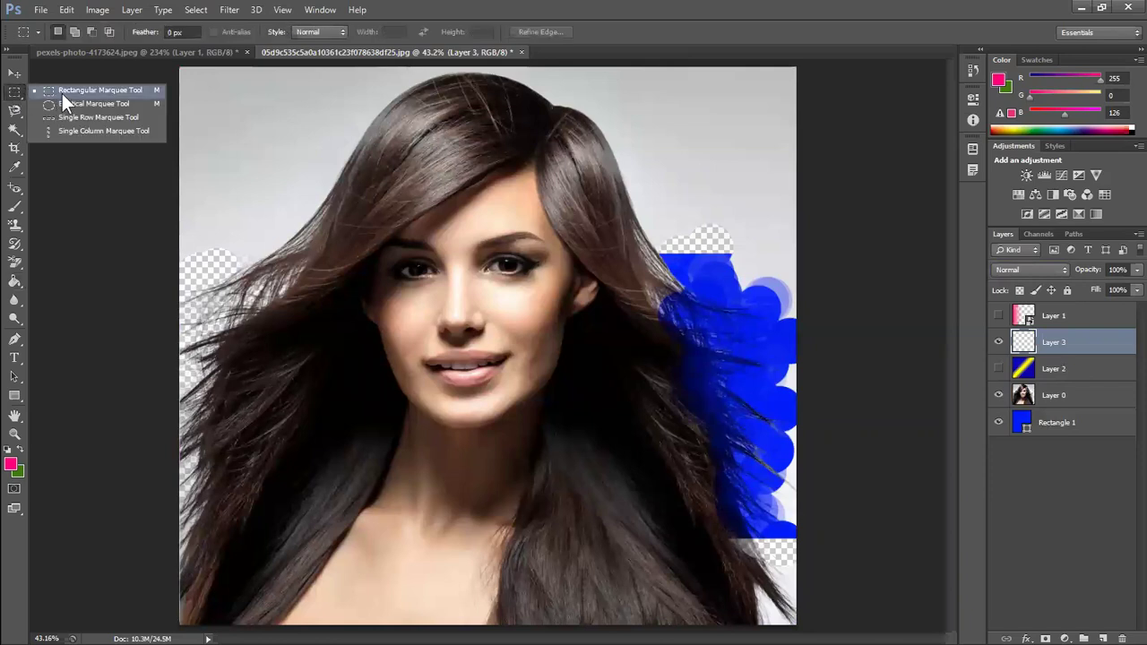
{"action": "left_click", "coordinate": [66, 103]}
{"action": "left_click_drag", "start_coordinate": [267, 166], "coordinate": [472, 351]}
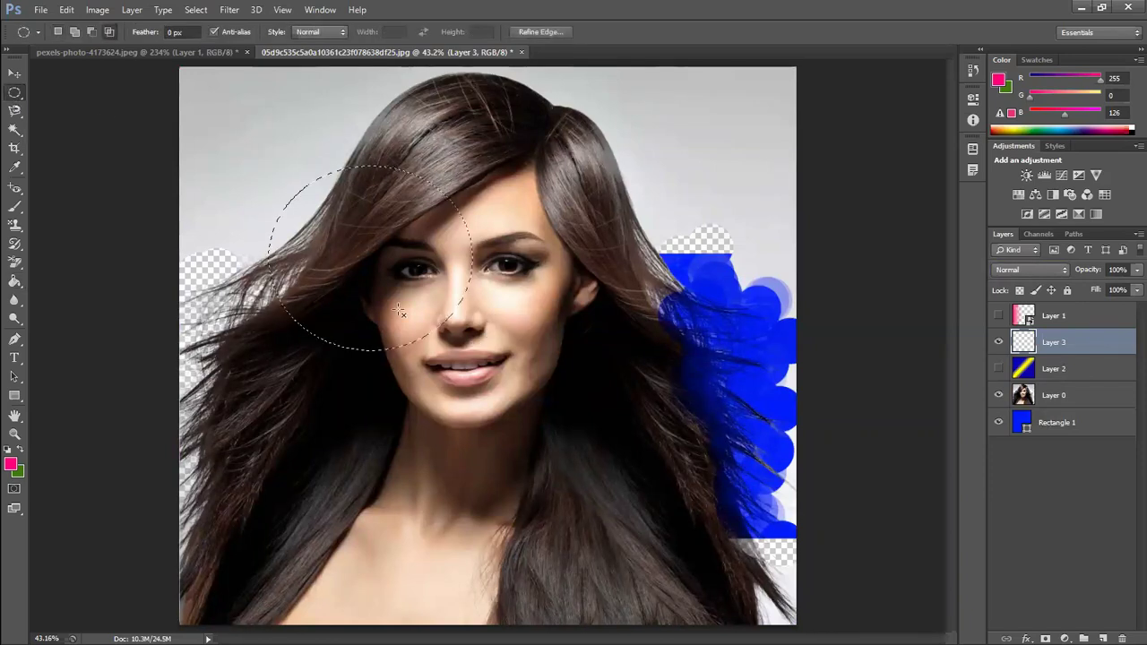
{"action": "left_click", "coordinate": [15, 283]}
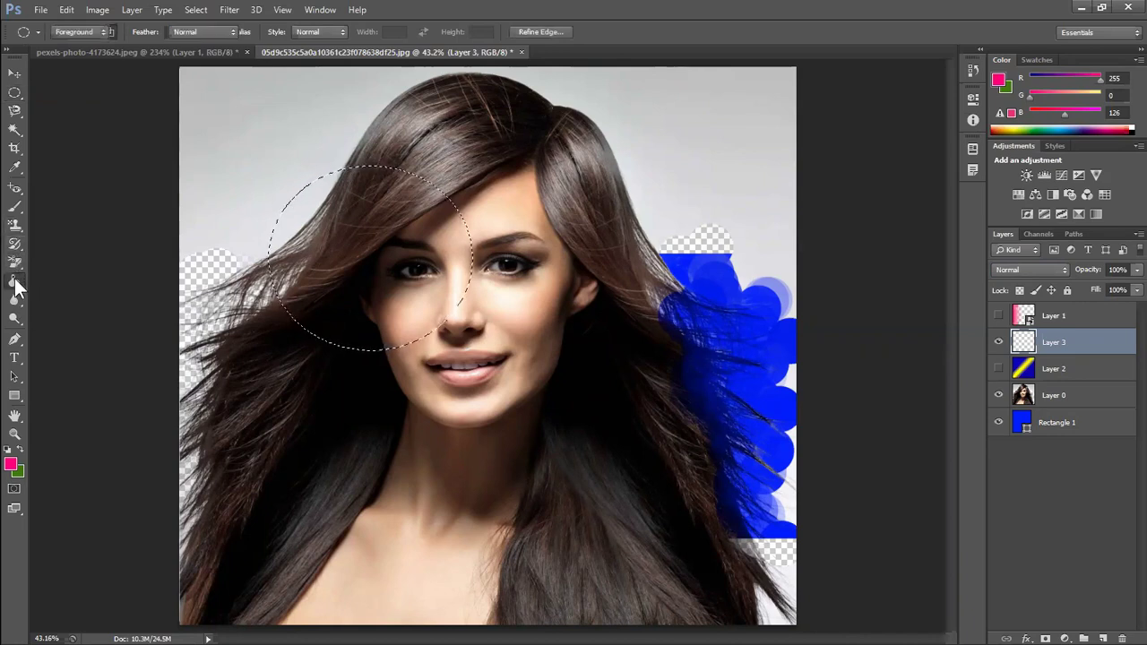
{"action": "left_click", "coordinate": [374, 250]}
{"action": "key", "text": "ctrl+d"}
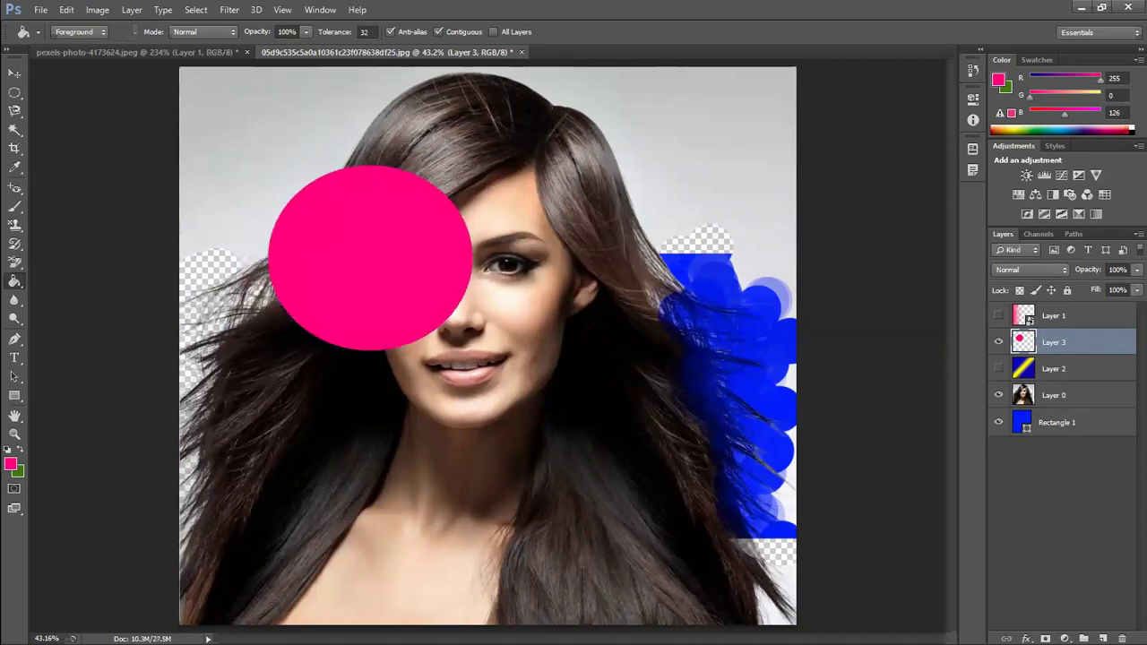
{"action": "left_click", "coordinate": [1103, 639]}
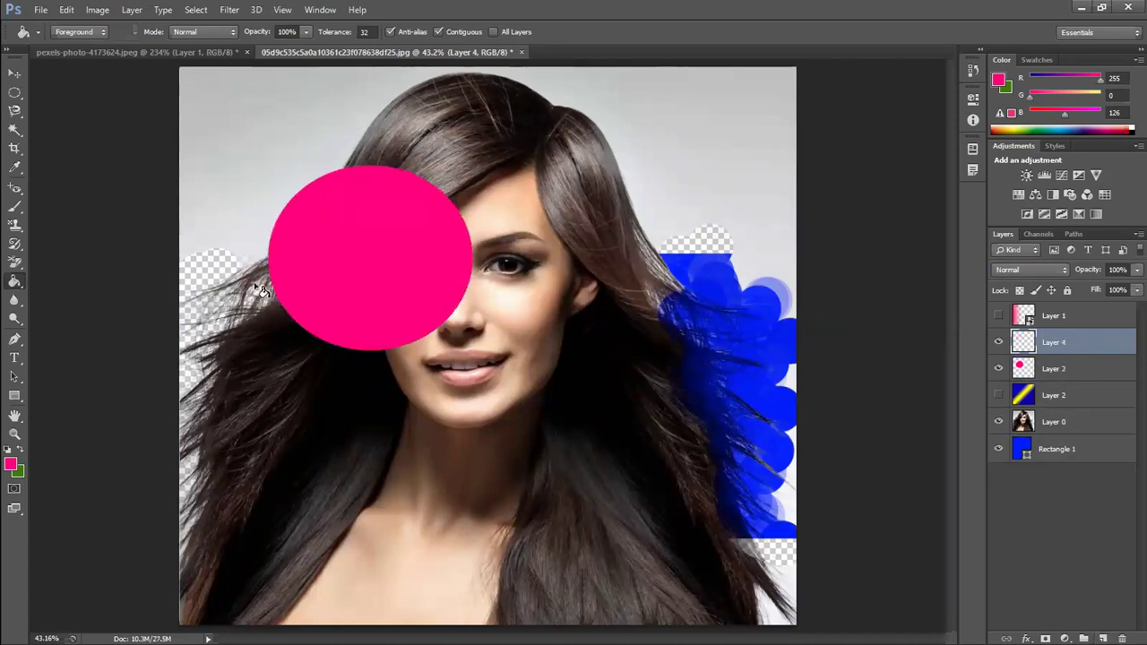
- Switch to the Magic Wand and test a selection on the empty layer, then deselect
{"action": "left_click", "coordinate": [14, 93]}
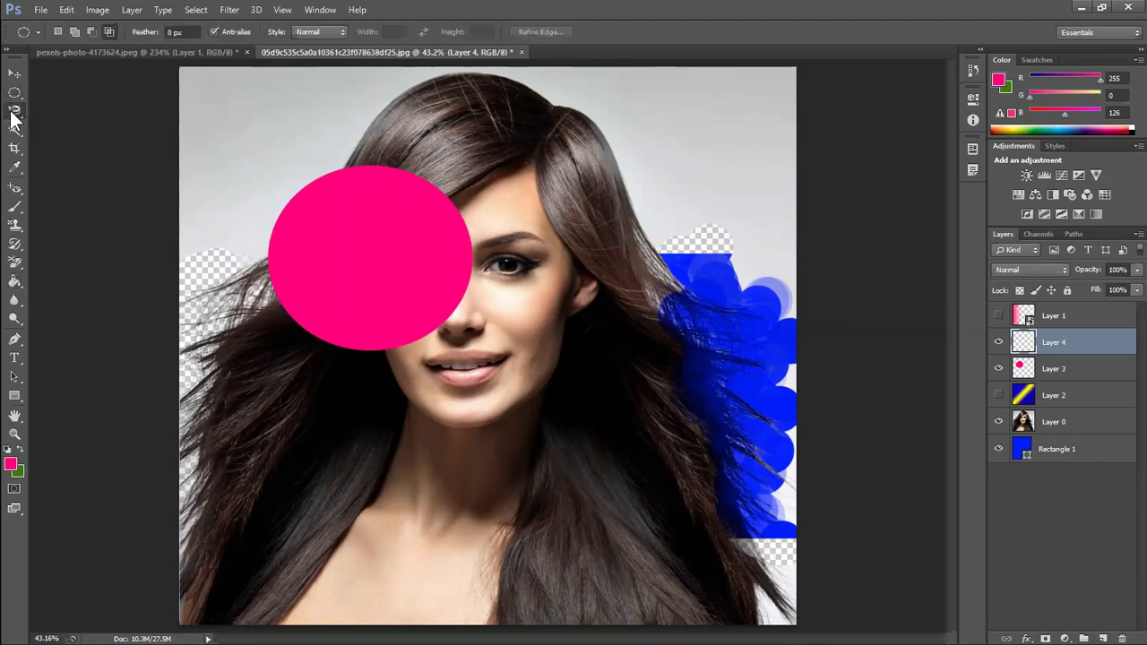
{"action": "left_click", "coordinate": [14, 111]}
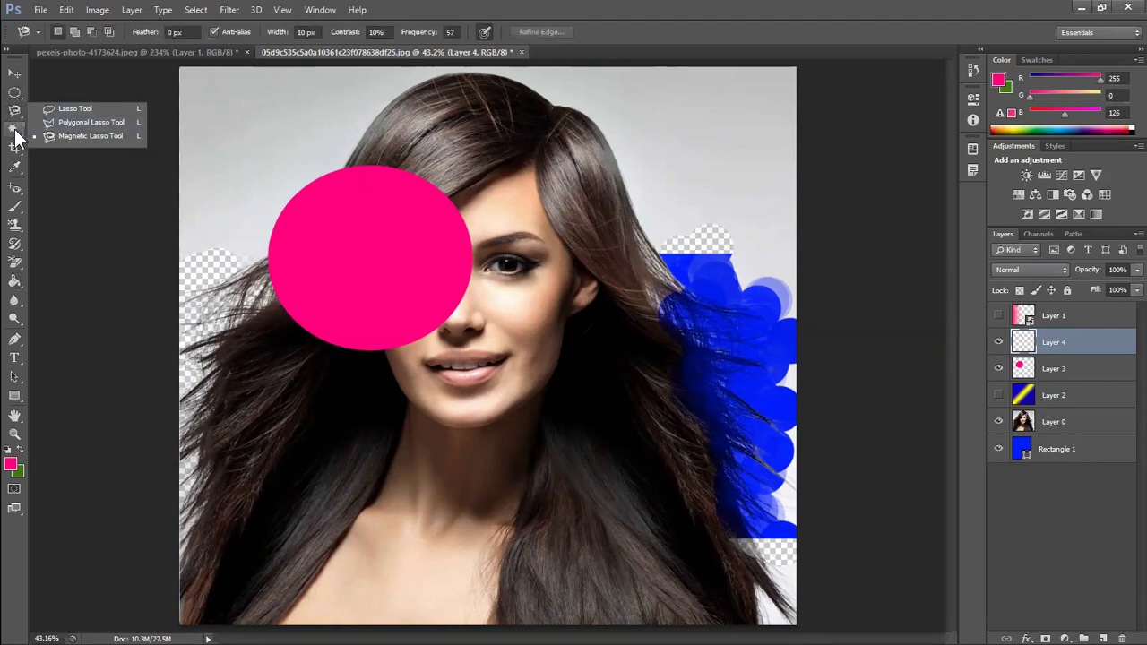
{"action": "left_click", "coordinate": [14, 129]}
{"action": "left_click", "coordinate": [64, 142]}
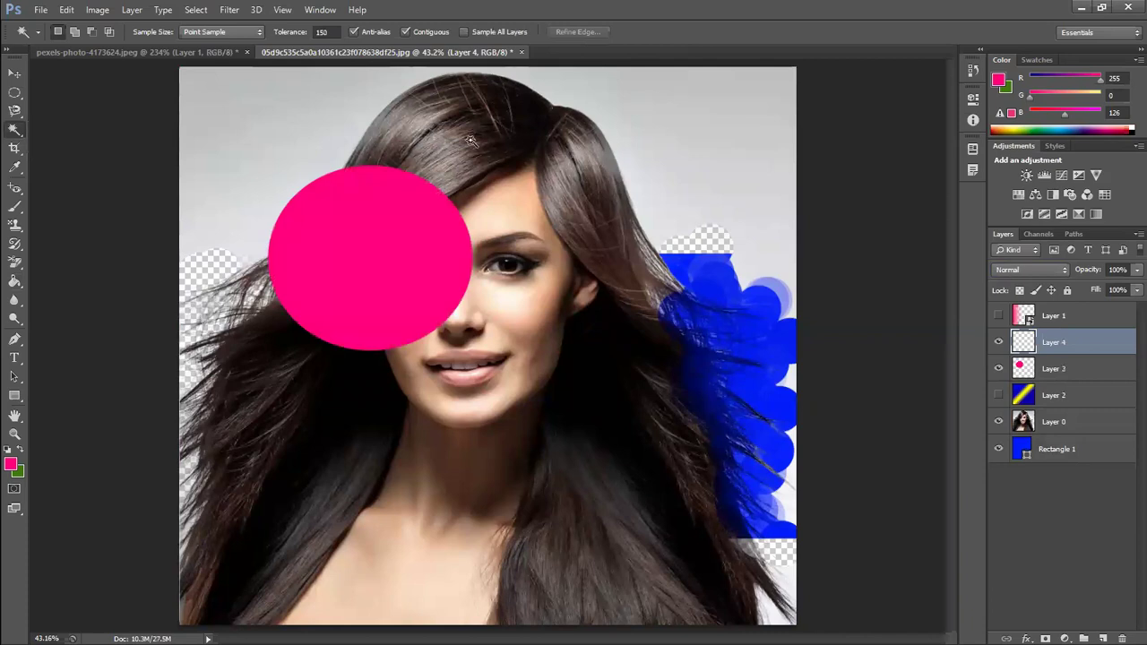
{"action": "left_click", "coordinate": [463, 131]}
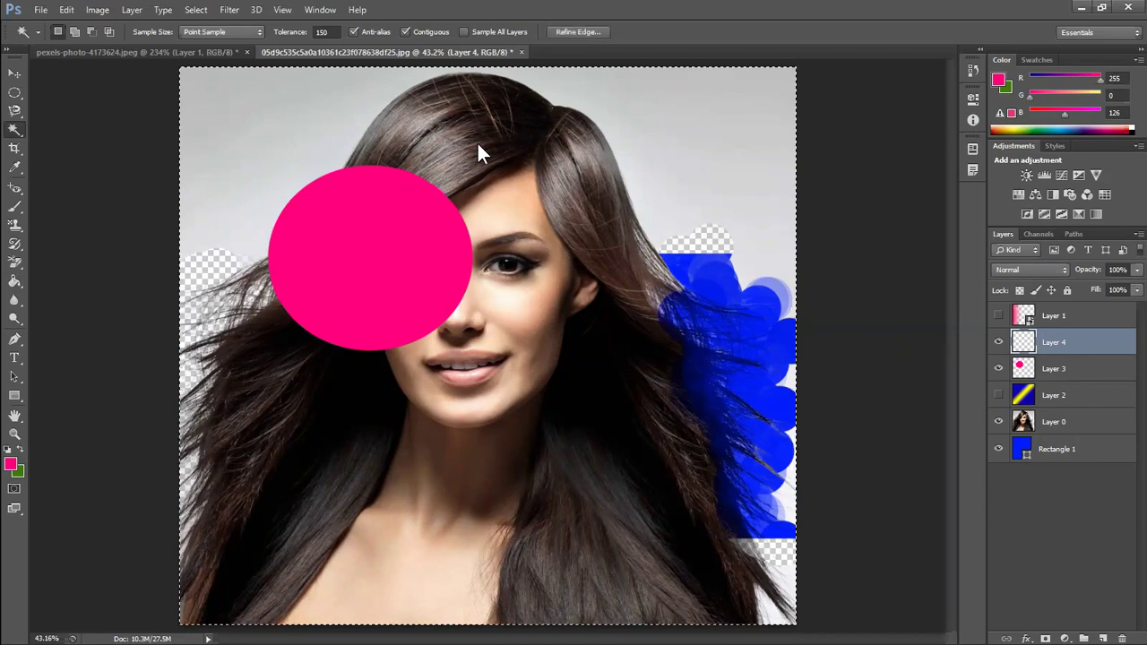
{"action": "key", "text": "ctrl+d"}
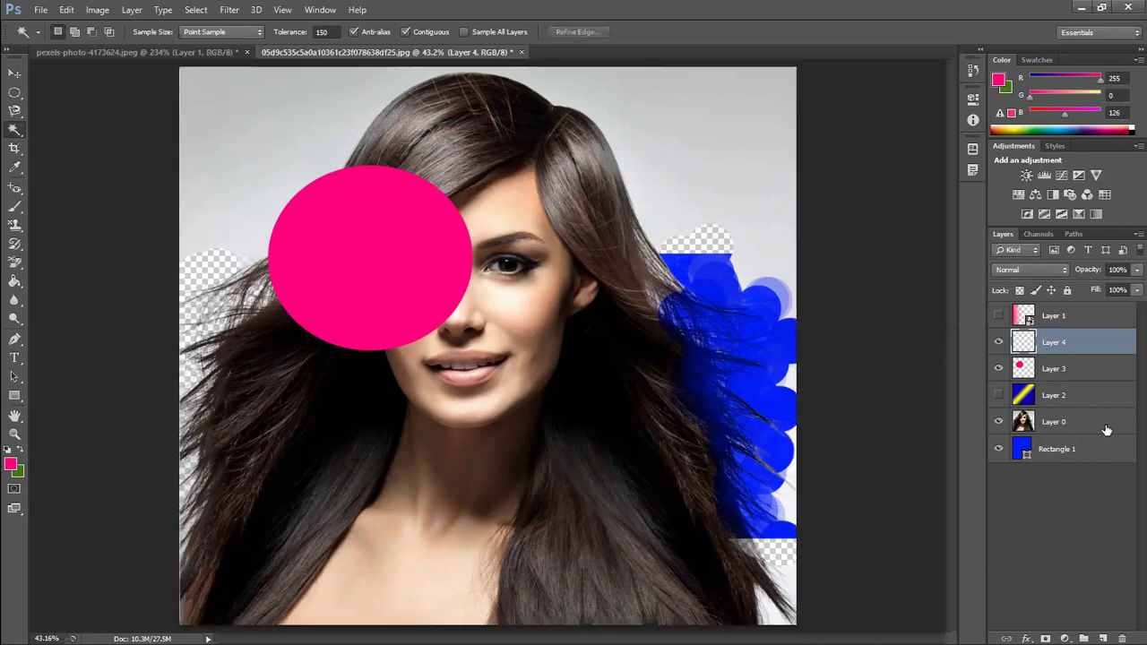
- Activate Layer 0, hide the pink circle layer, and lower wand tolerance from 150 to 50
{"action": "left_click", "coordinate": [1097, 422]}
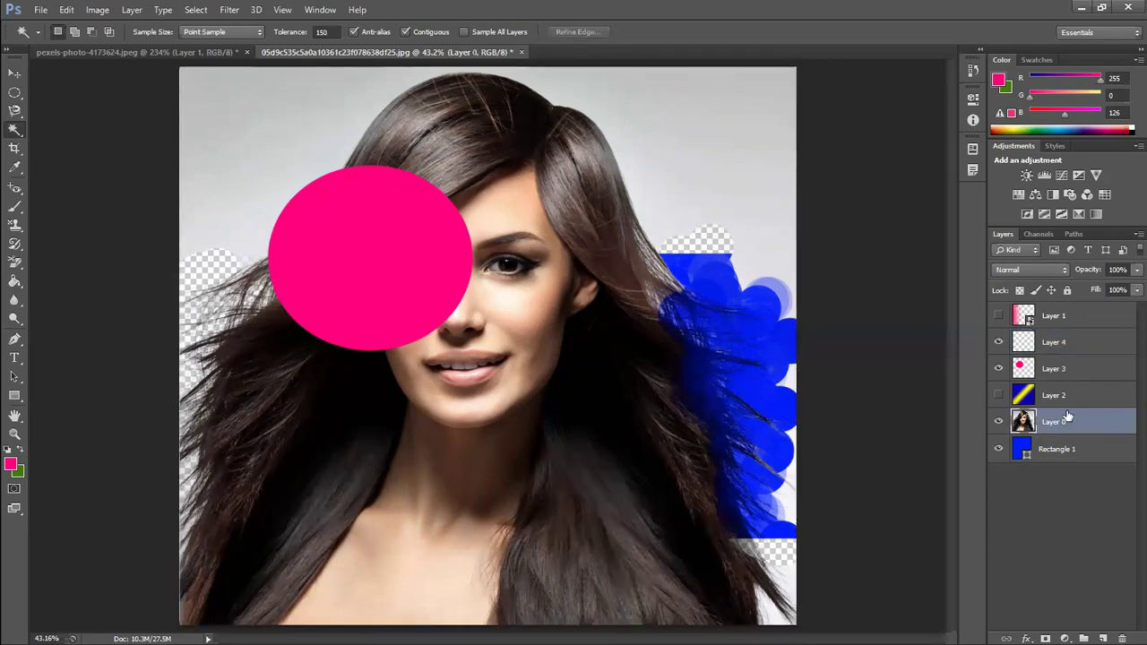
{"action": "left_click", "coordinate": [999, 368]}
{"action": "left_click", "coordinate": [998, 369]}
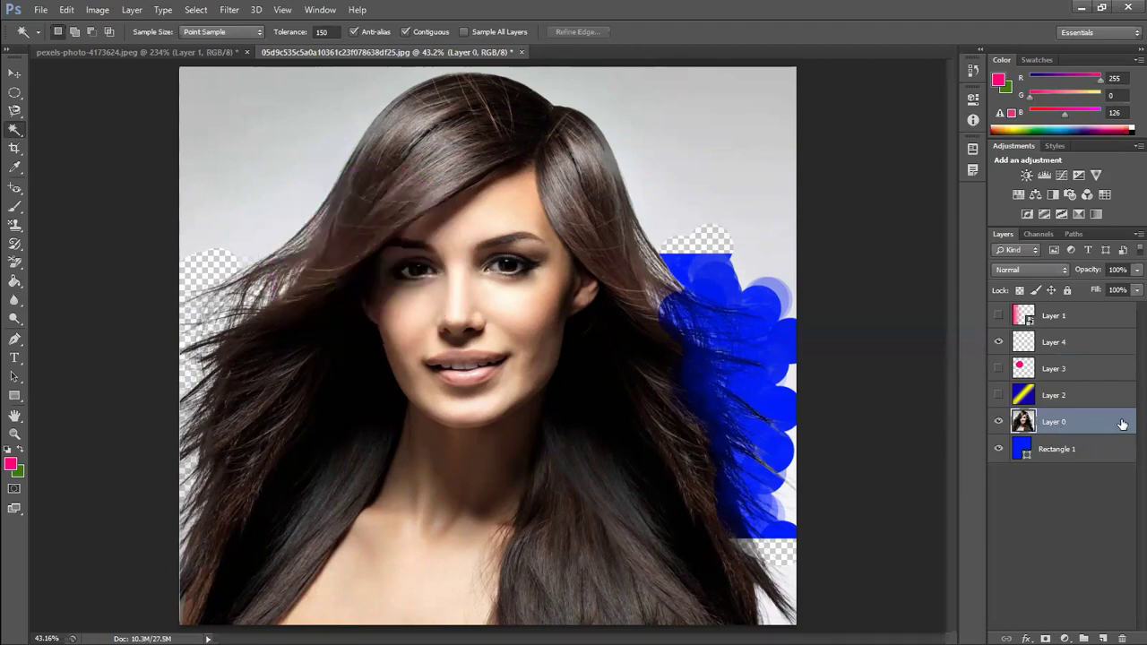
{"action": "left_click", "coordinate": [452, 138]}
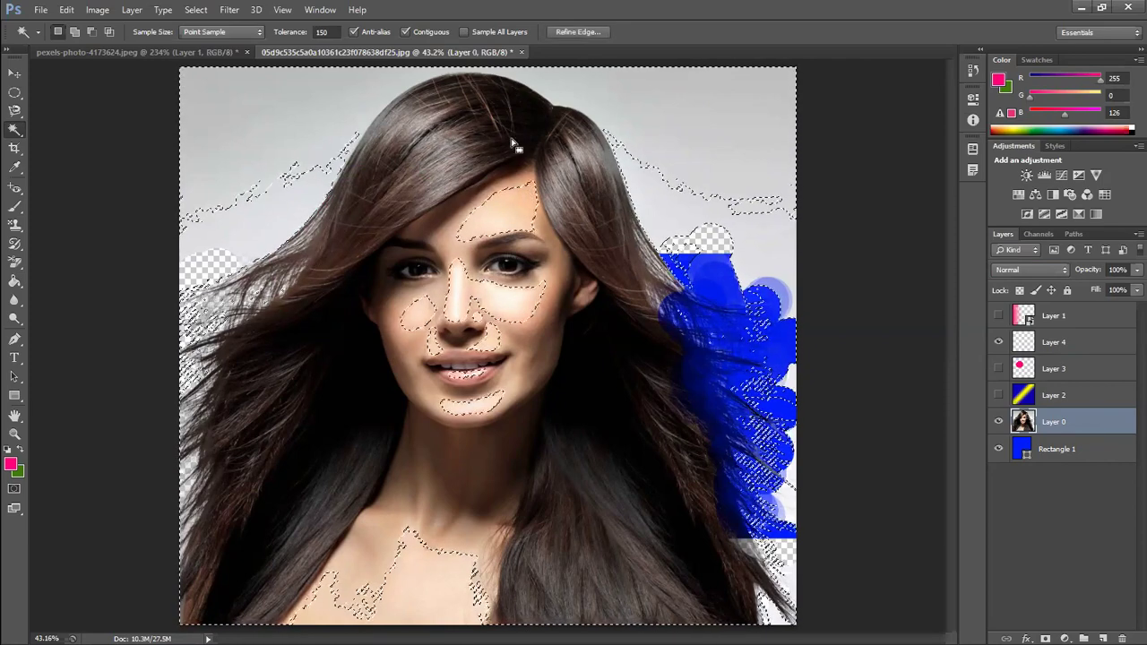
{"action": "double_click", "coordinate": [323, 31]}
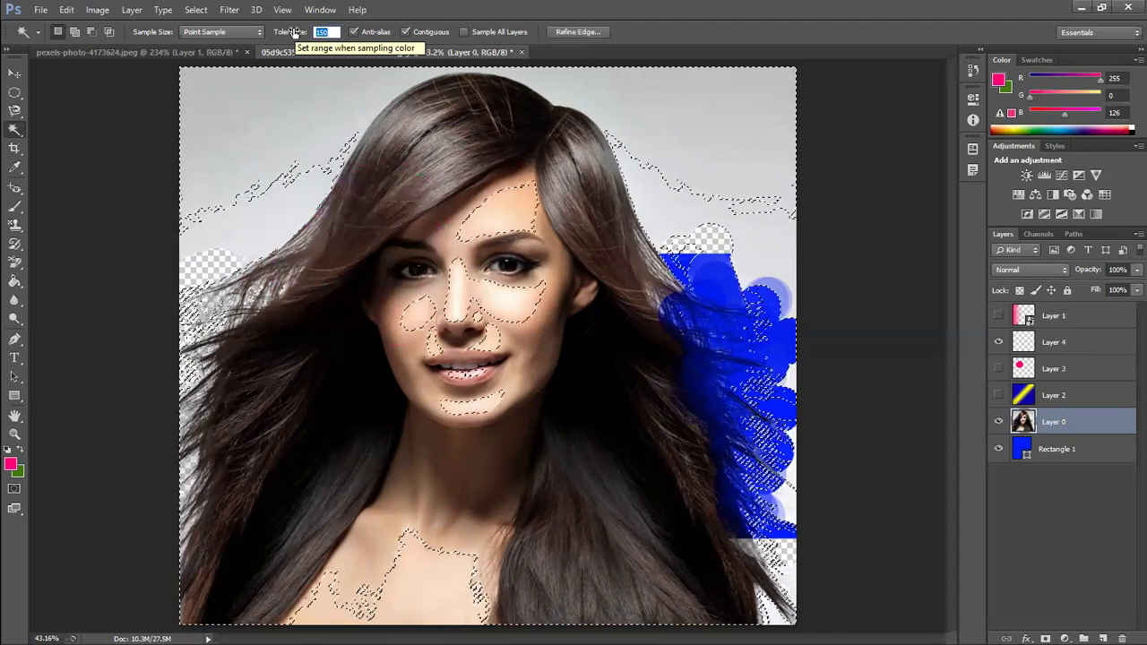
{"action": "type", "text": "50"}
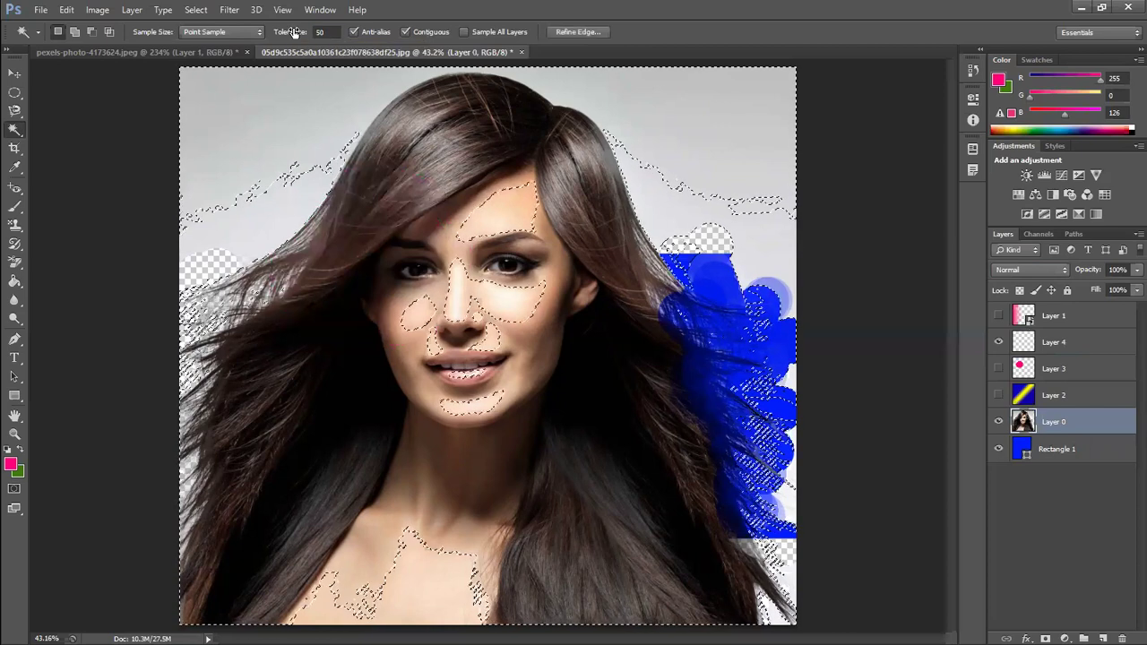
{"action": "key", "text": "ctrl+d"}
- Test Magic Wand selections on the upper hair at tolerance 50, then deselect
{"action": "left_click", "coordinate": [454, 150]}
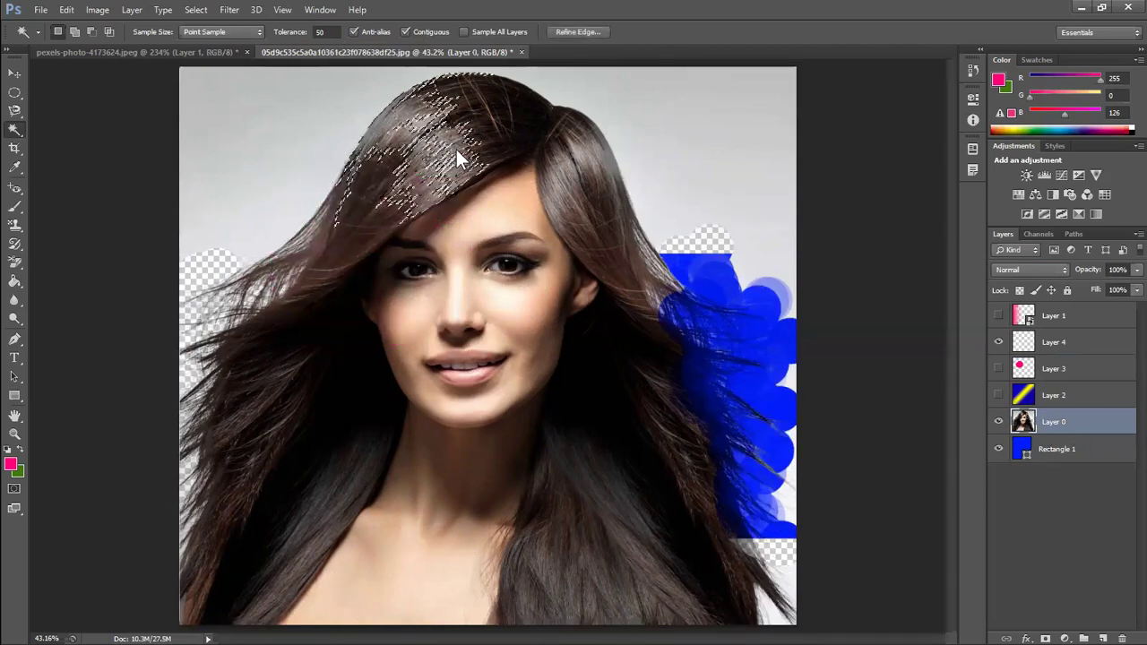
{"action": "left_click", "coordinate": [502, 118]}
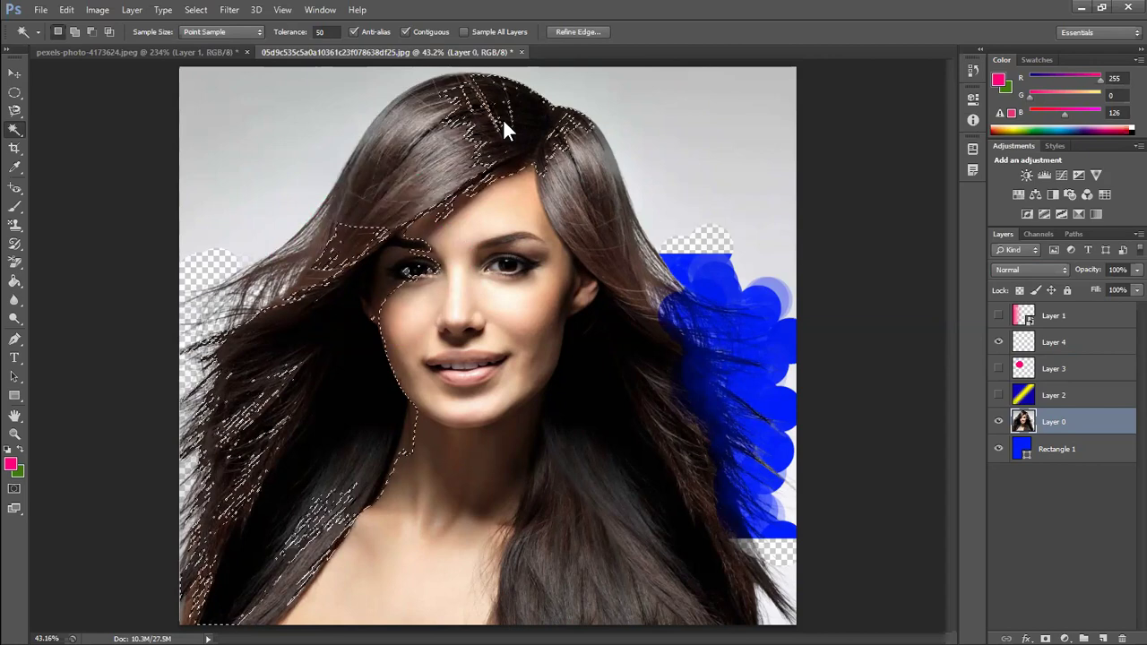
{"action": "key", "text": "ctrl+z"}
{"action": "key", "text": "ctrl+d"}
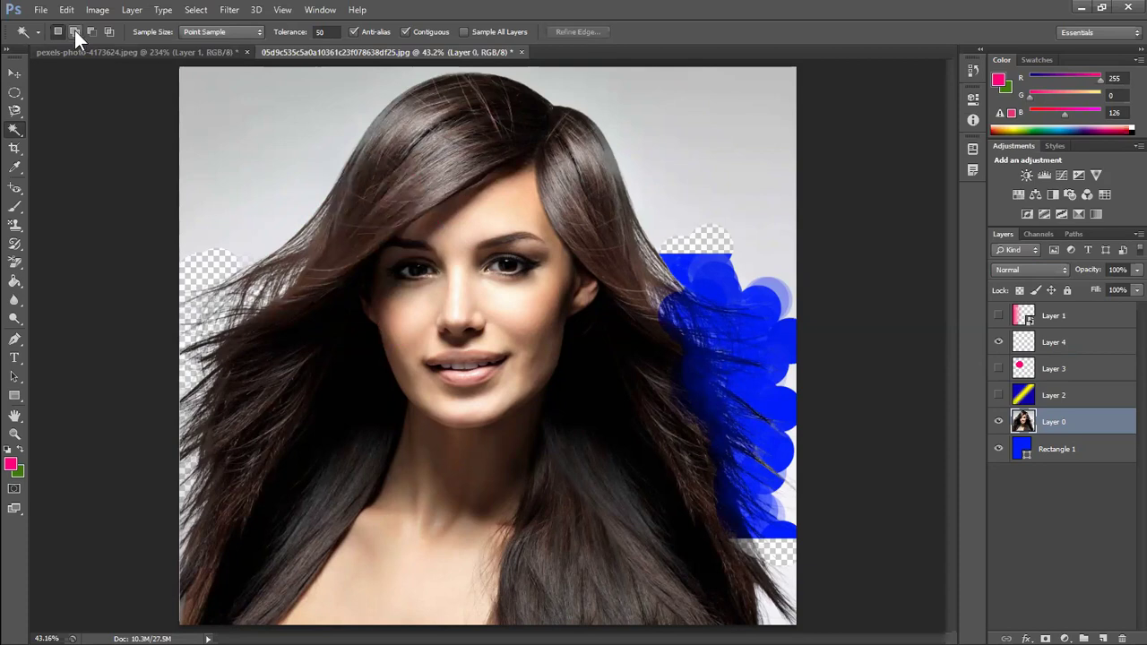
{"action": "left_click", "coordinate": [419, 119]}
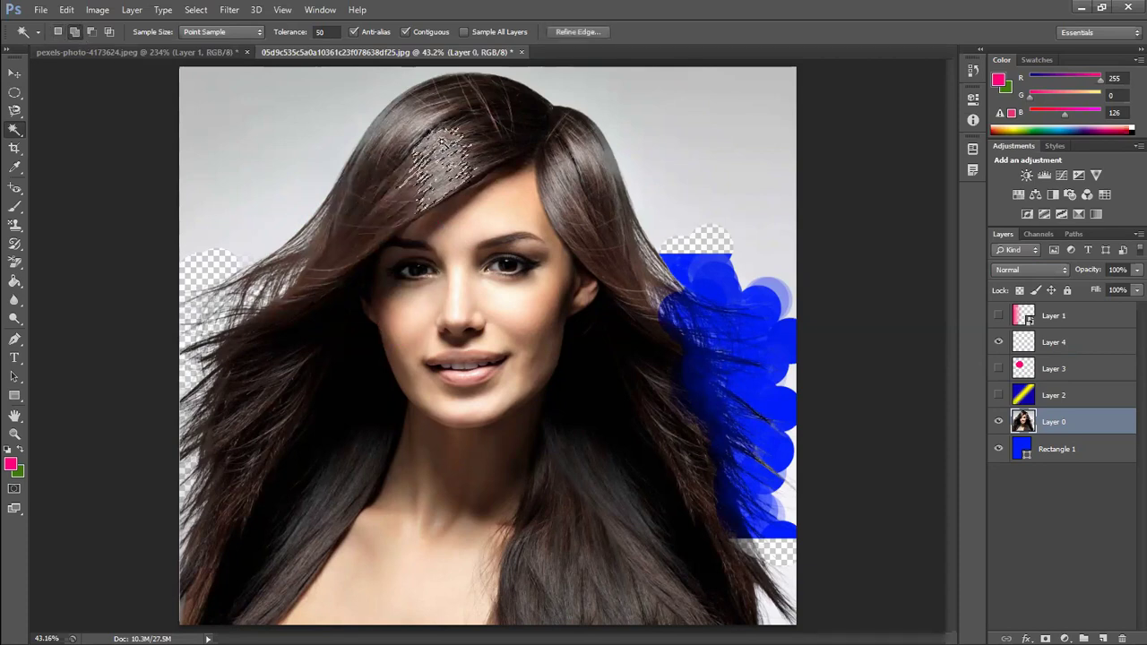
{"action": "left_click", "coordinate": [467, 121]}
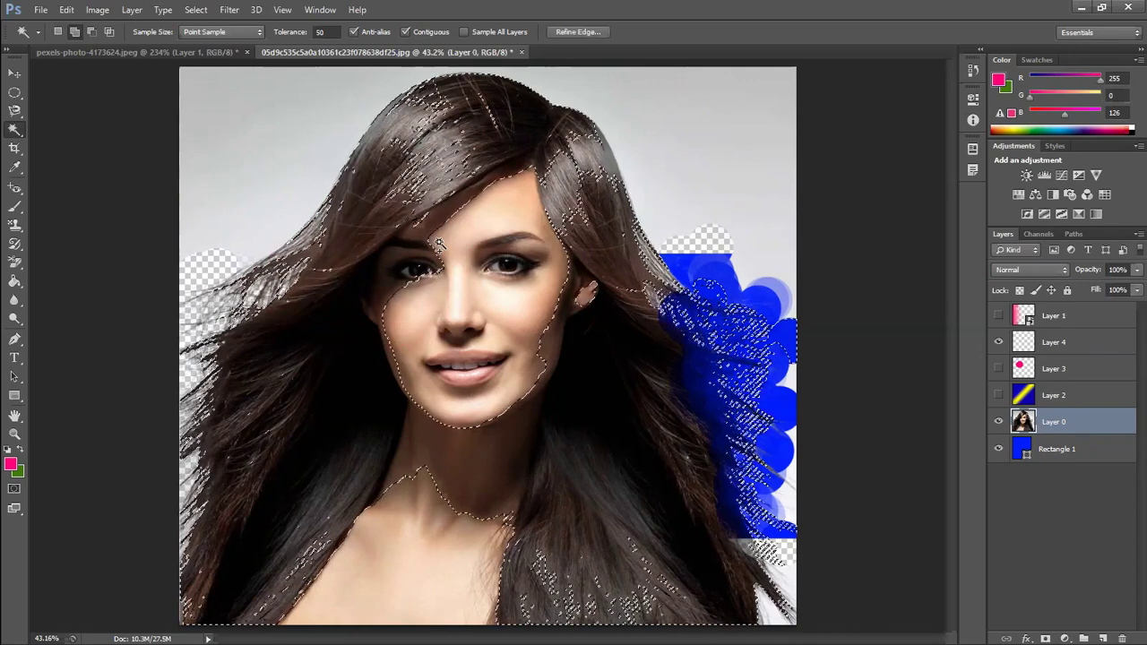
{"action": "key", "text": "ctrl+d"}
- Set tolerance to 30, select the dark hair in several clicks, then deselect
{"action": "left_click", "coordinate": [289, 36]}
{"action": "type", "text": "30"}
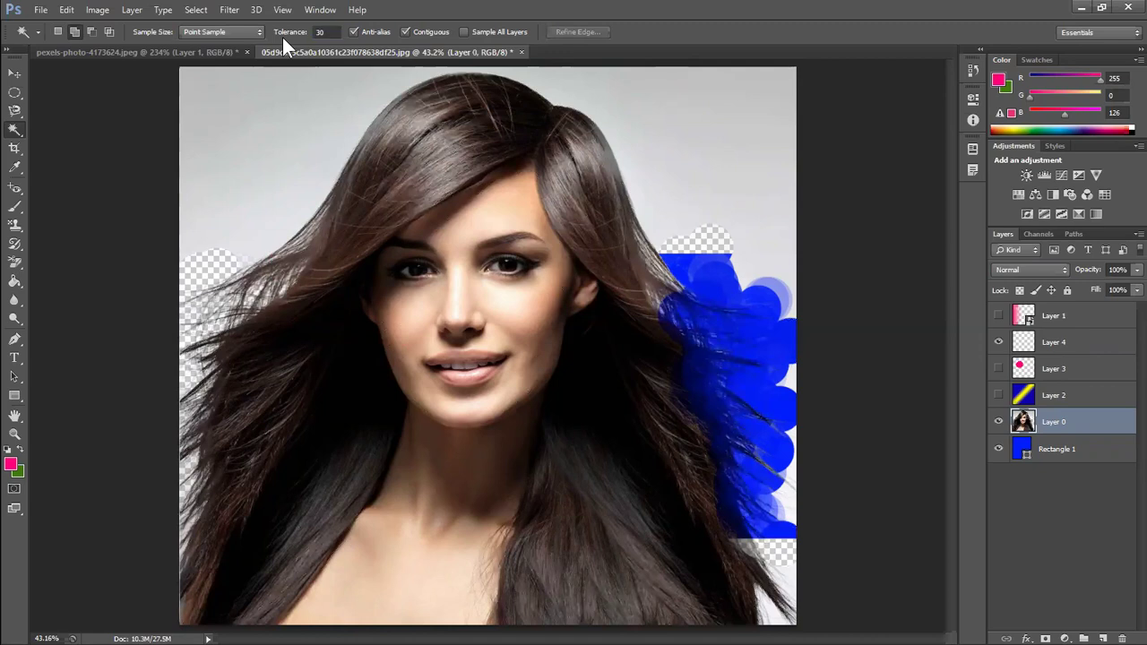
{"action": "left_click", "coordinate": [500, 126]}
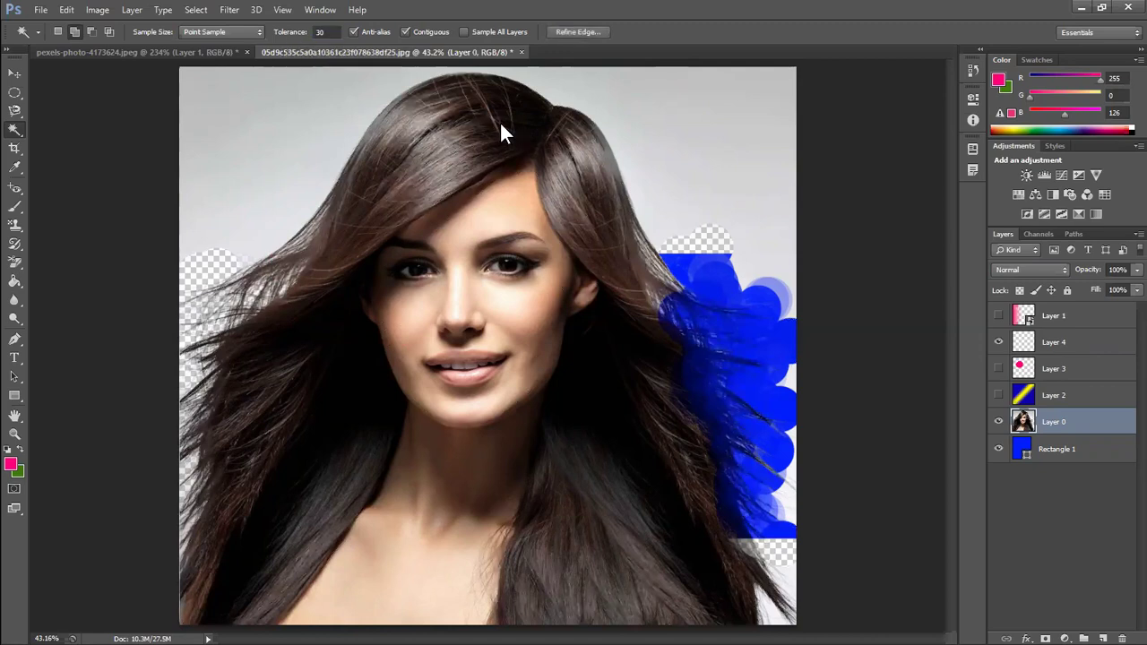
{"action": "left_click", "coordinate": [434, 131]}
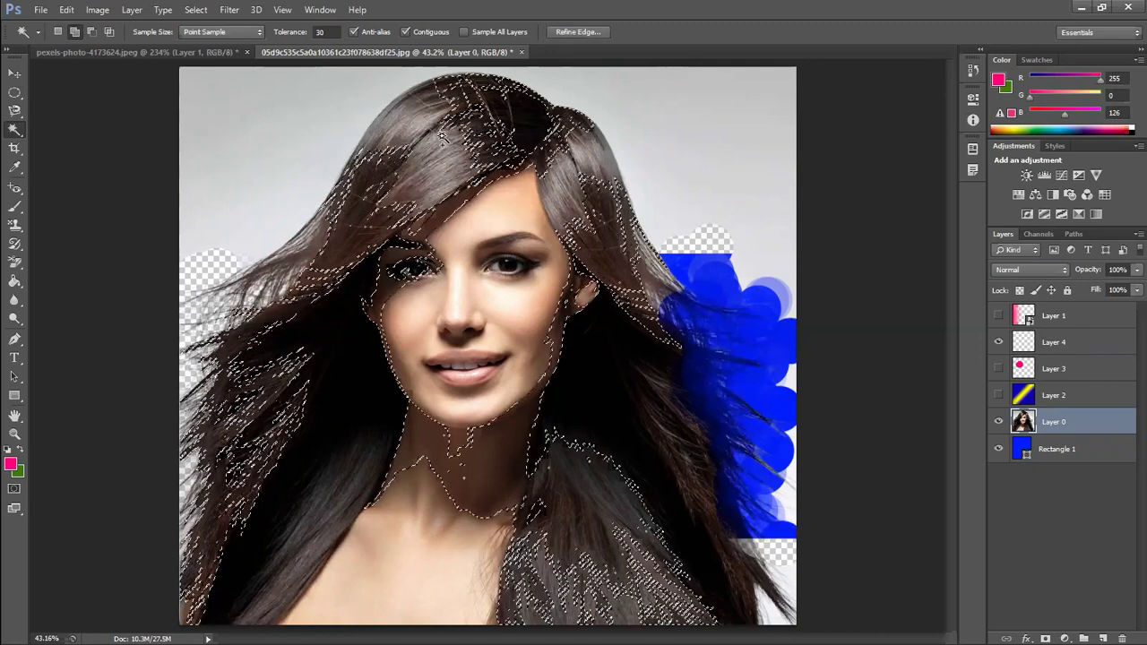
{"action": "left_click", "coordinate": [418, 131], "text": "shift"}
{"action": "left_click", "coordinate": [428, 167], "text": "shift"}
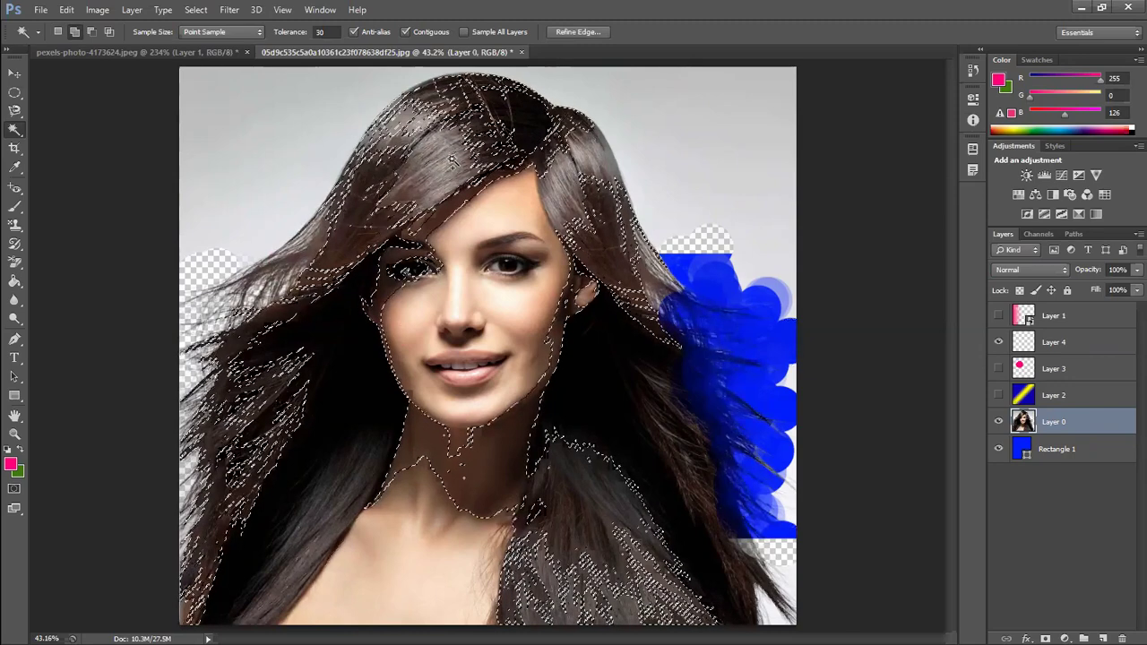
{"action": "key", "text": "ctrl+d"}
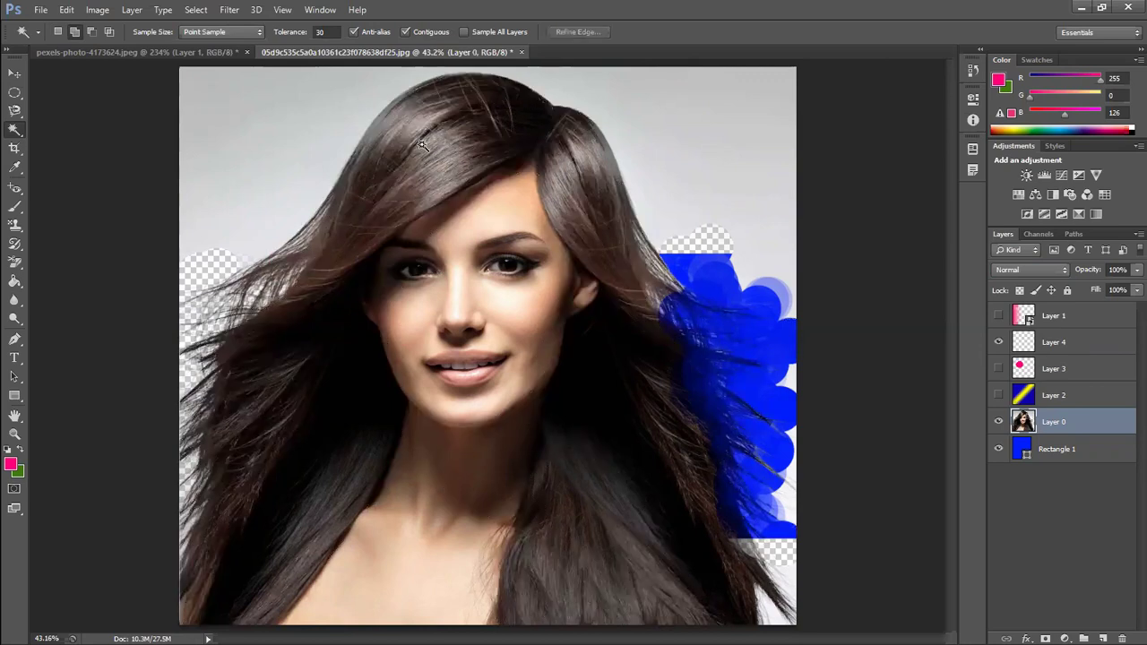
- Quick-select the upper-left hair and fill it pink on a new Layer 5
{"action": "right_click", "coordinate": [15, 131]}
{"action": "left_click", "coordinate": [80, 127]}
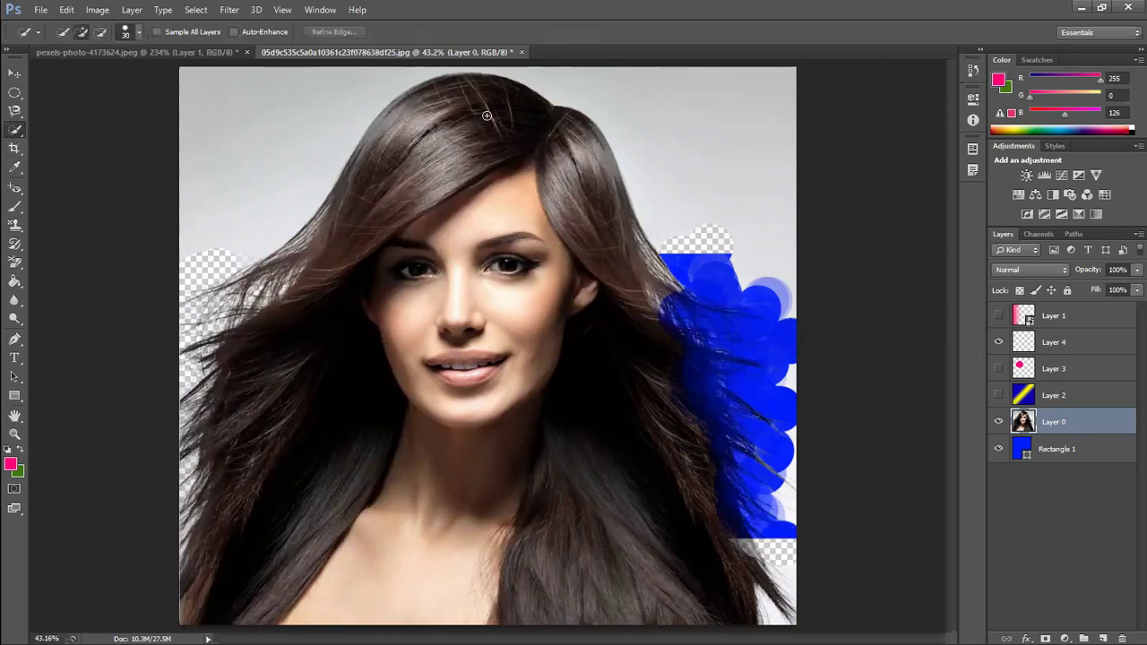
{"action": "mouse_move", "coordinate": [503, 111]}
{"action": "left_mouse_down"}
{"action": "mouse_move", "coordinate": [411, 139]}
{"action": "mouse_move", "coordinate": [445, 178]}
{"action": "left_mouse_up"}
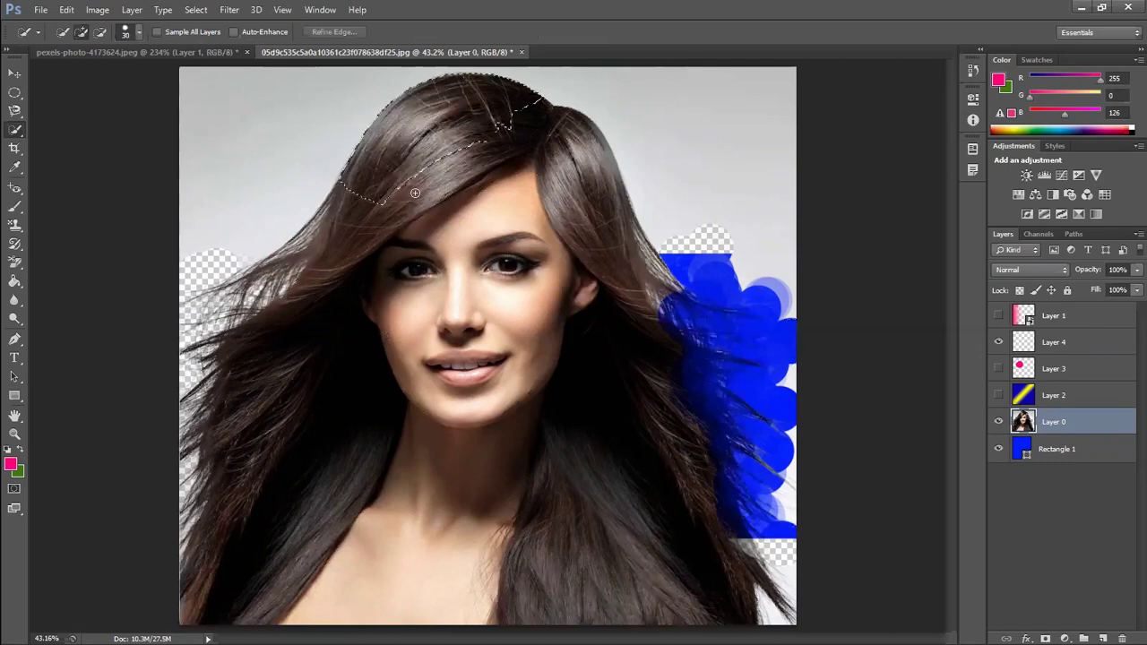
{"action": "left_click_drag", "start_coordinate": [403, 190], "coordinate": [338, 249]}
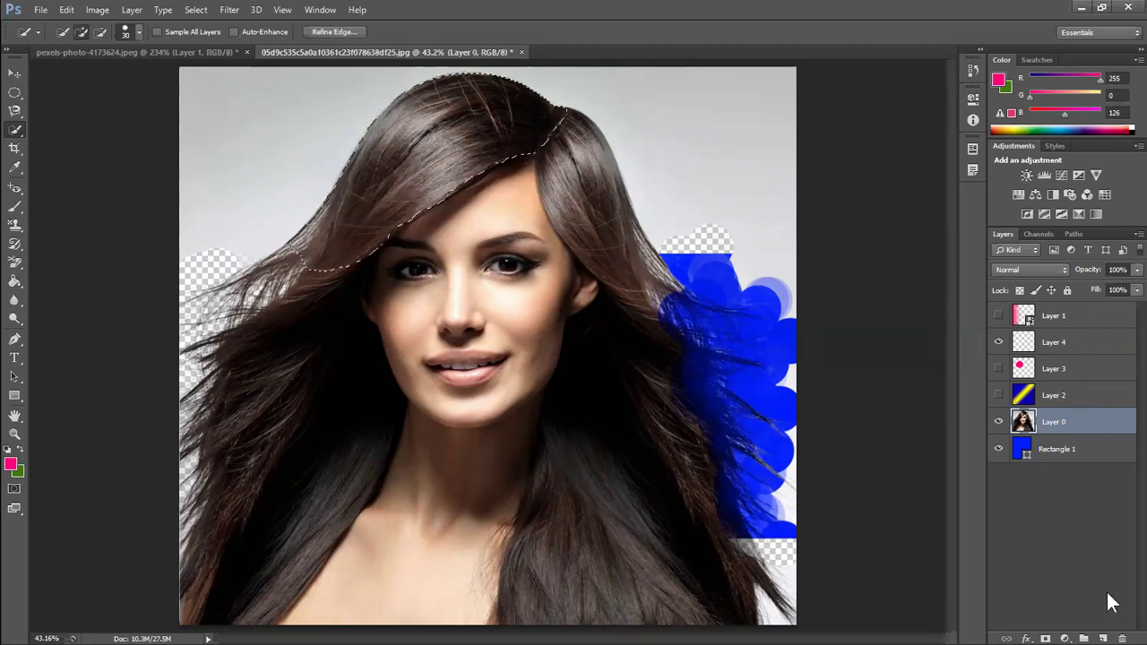
{"action": "left_click", "coordinate": [1103, 638]}
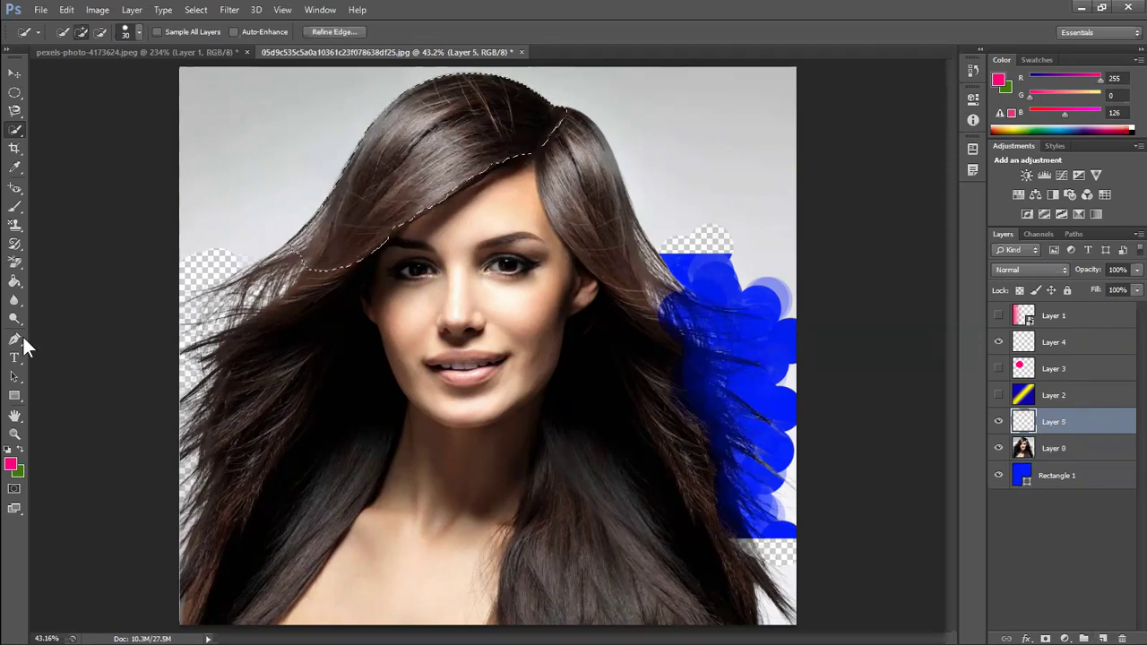
{"action": "left_click", "coordinate": [15, 280]}
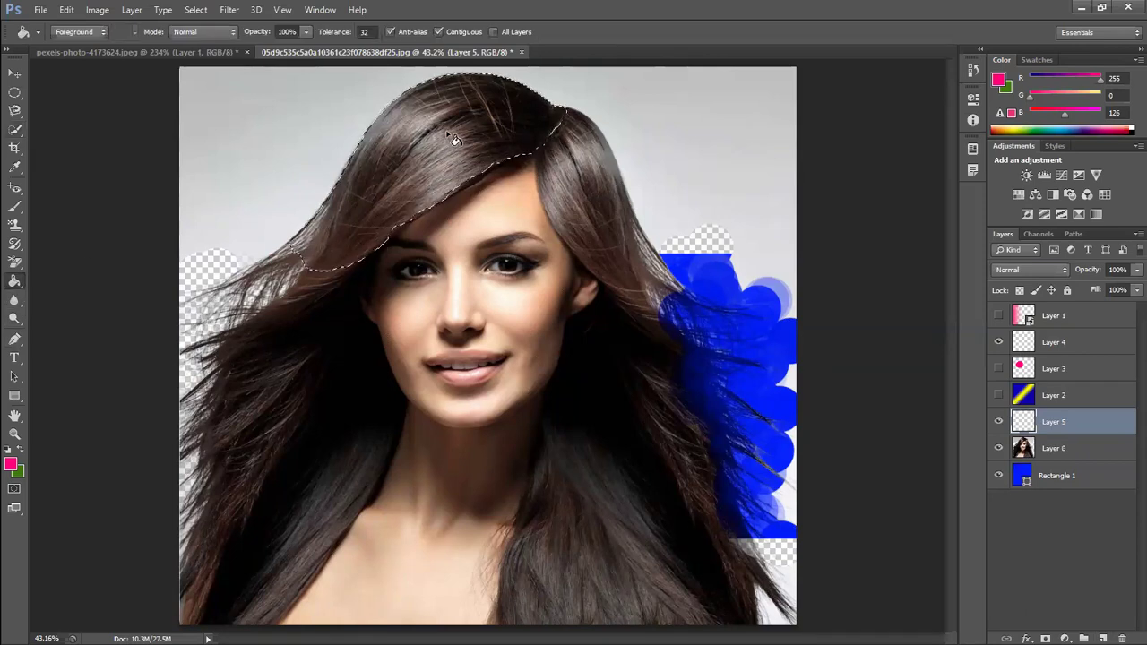
{"action": "left_click", "coordinate": [455, 138]}
{"action": "key", "text": "ctrl+d"}
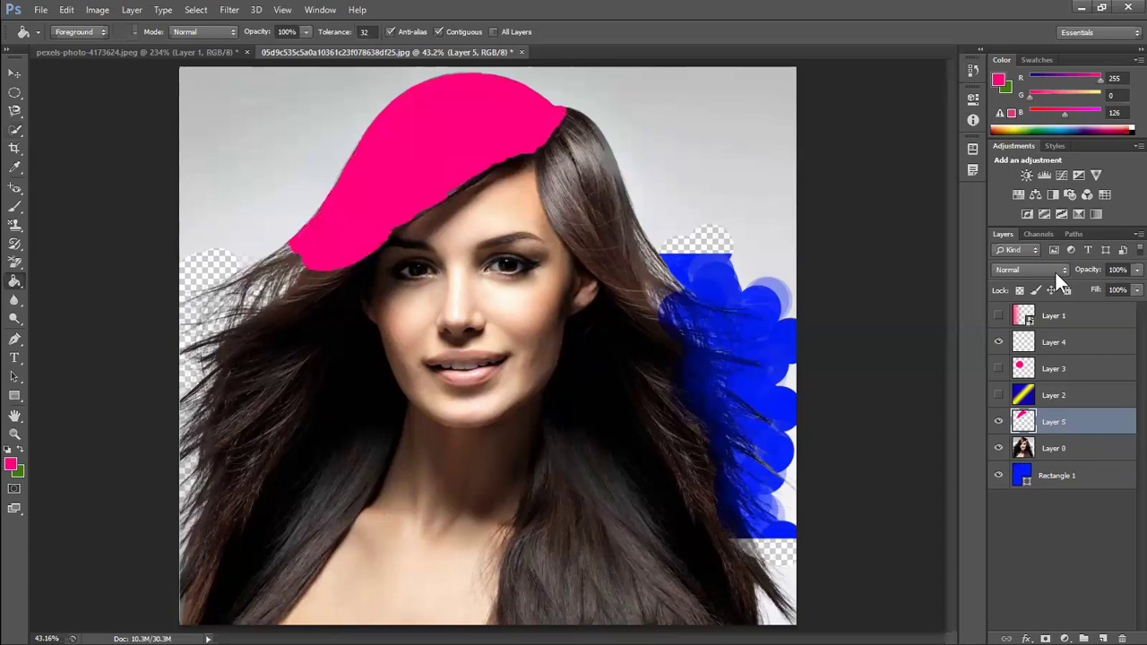
- Try Soft Light and Linear Dodge (Add) blend modes for the pink hair layer
{"action": "left_click", "coordinate": [1056, 271]}
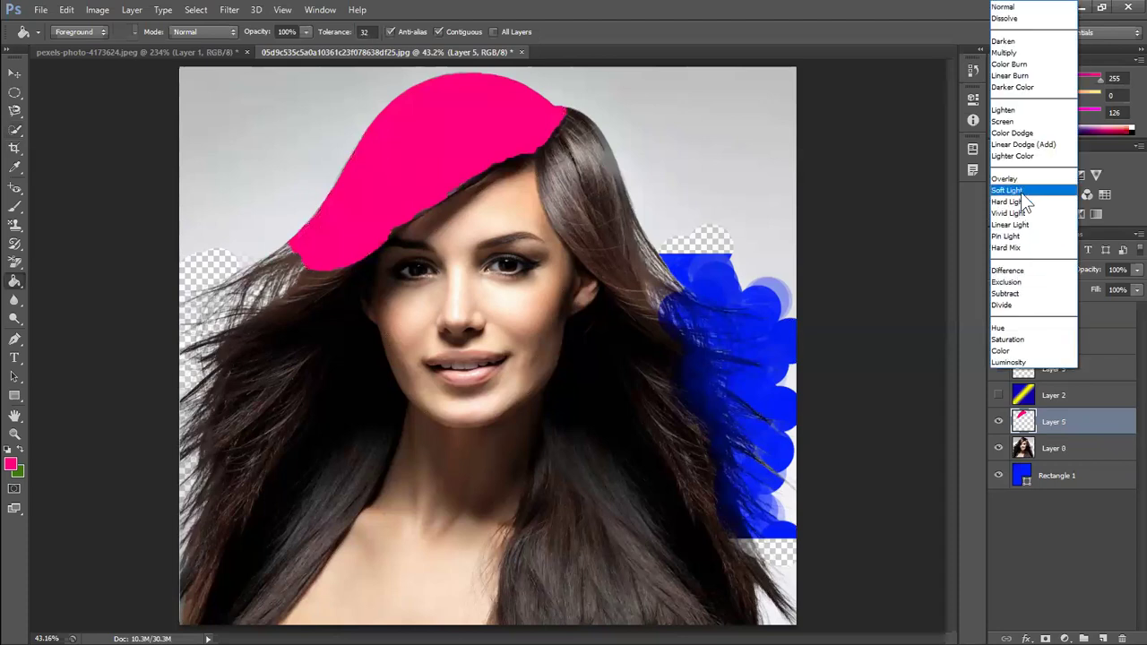
{"action": "left_click", "coordinate": [1019, 191]}
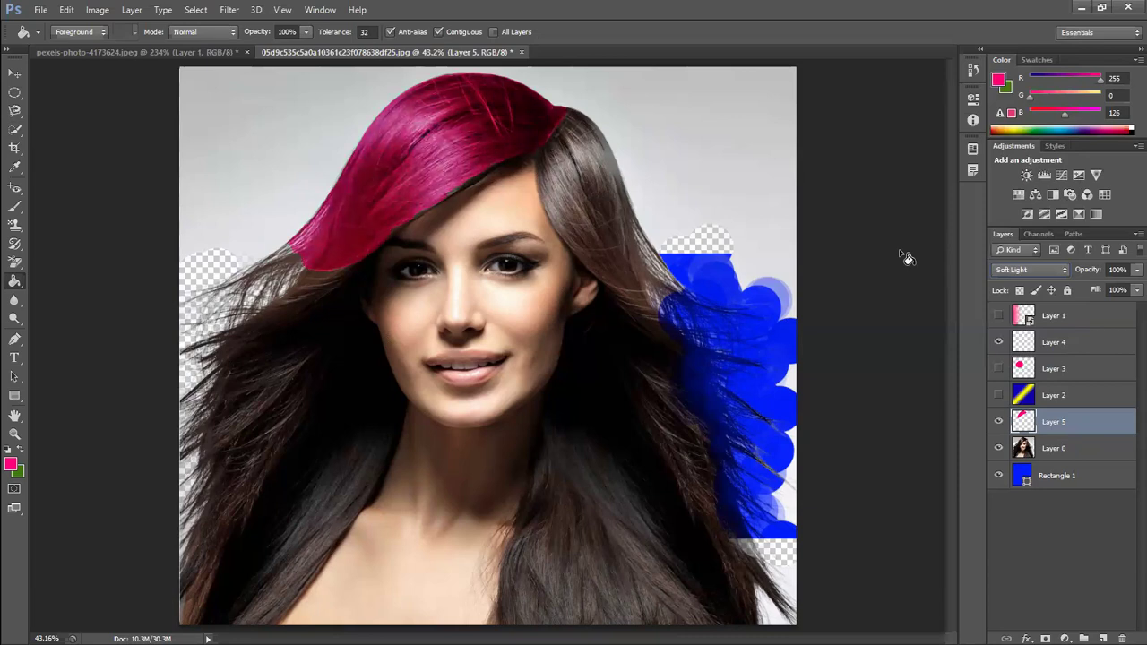
{"action": "key", "text": "Up"}
{"action": "key", "text": "Up"}
{"action": "key", "text": "Up"}
{"action": "key", "text": "Down"}
{"action": "key", "text": "Down"}
{"action": "key", "text": "Down"}
- Hide pink Layer 5 and pick the 3D Material Drop Tool from the Paint Bucket group
{"action": "left_click", "coordinate": [999, 422]}
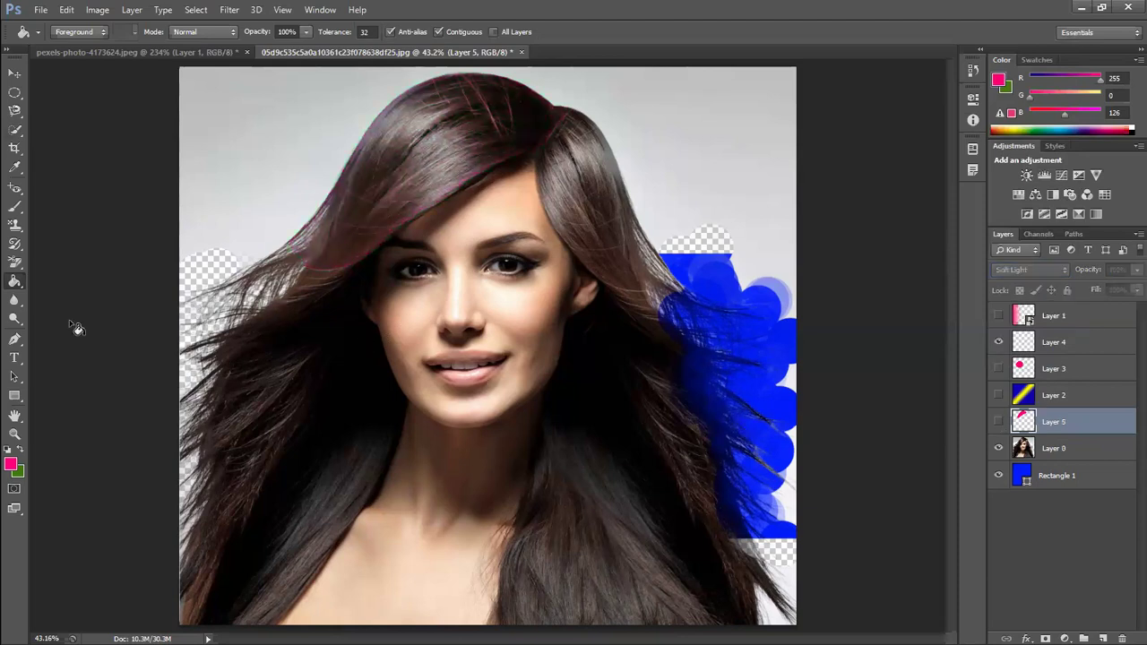
{"action": "right_click", "coordinate": [16, 281]}
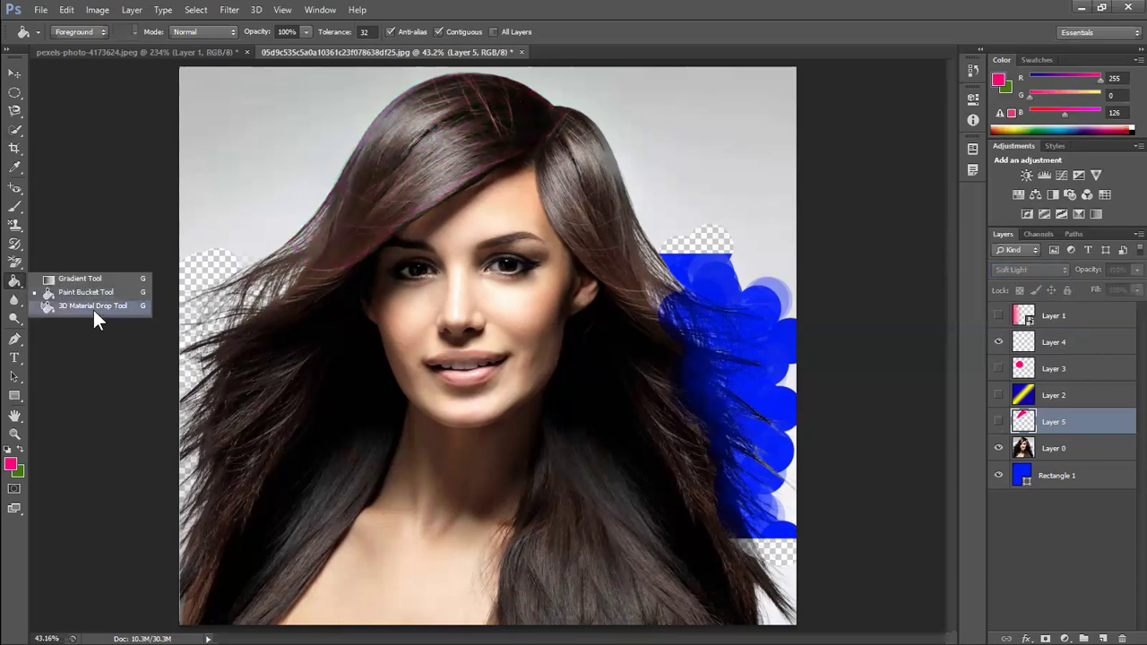
{"action": "left_click", "coordinate": [88, 306]}
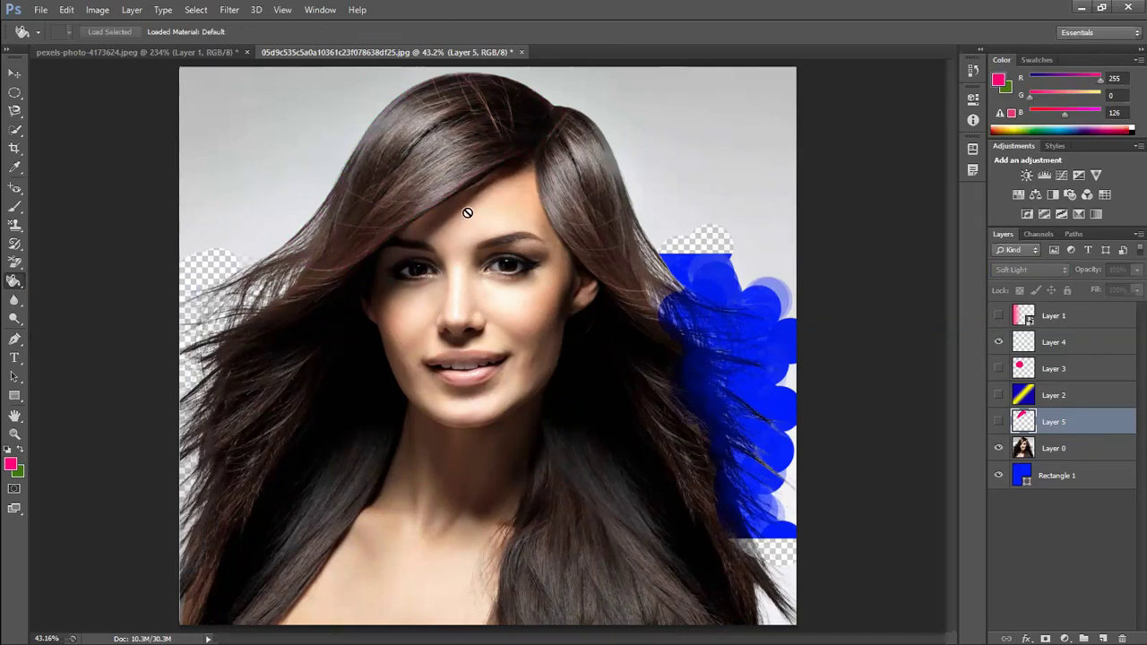
{"action": "left_click", "coordinate": [255, 10]}
{"action": "right_click", "coordinate": [14, 280]}
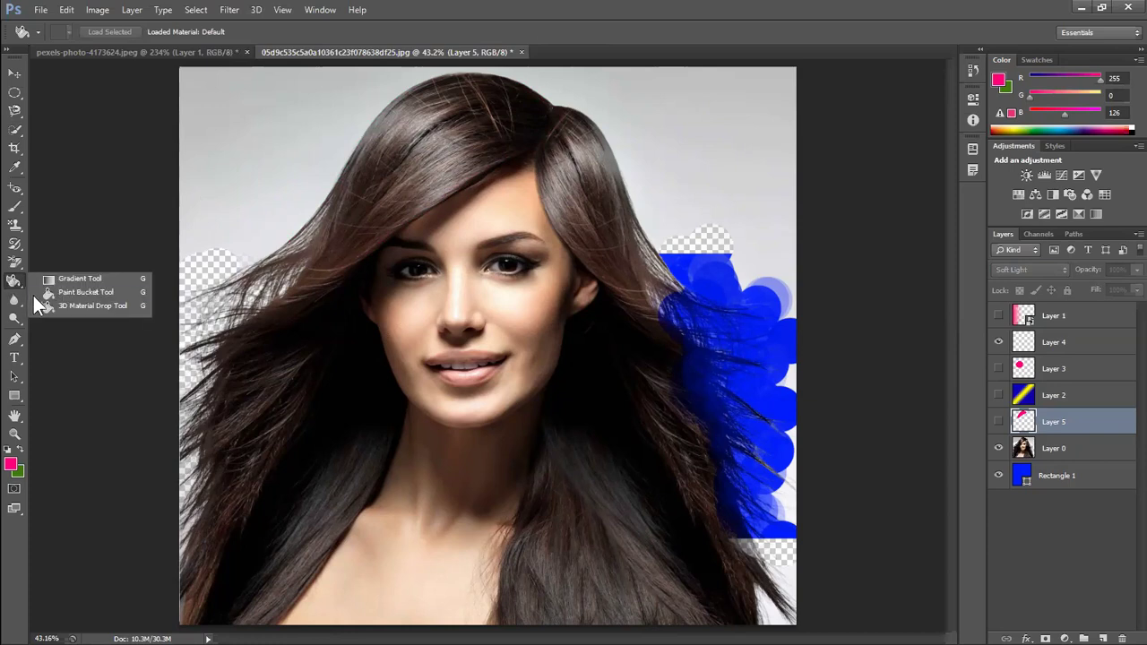
{"action": "left_click", "coordinate": [36, 306]}
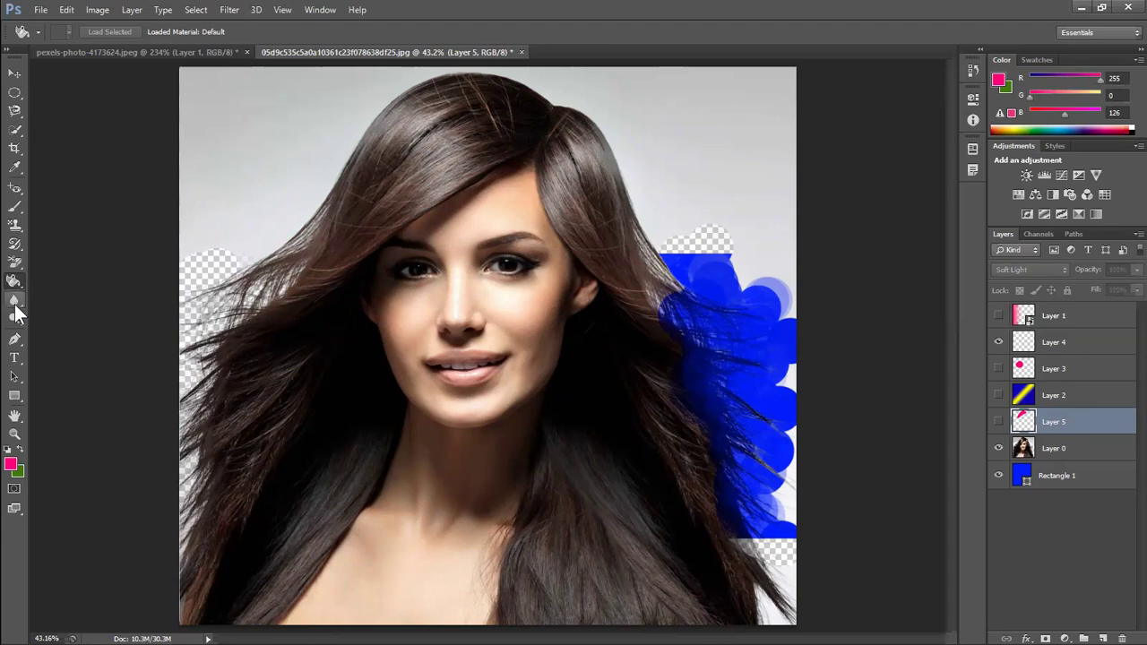
- Blur the right eye's iris on Layer 0 with a 40 px Blur brush at 100% strength
{"action": "left_click", "coordinate": [14, 302]}
{"action": "right_click", "coordinate": [14, 302]}
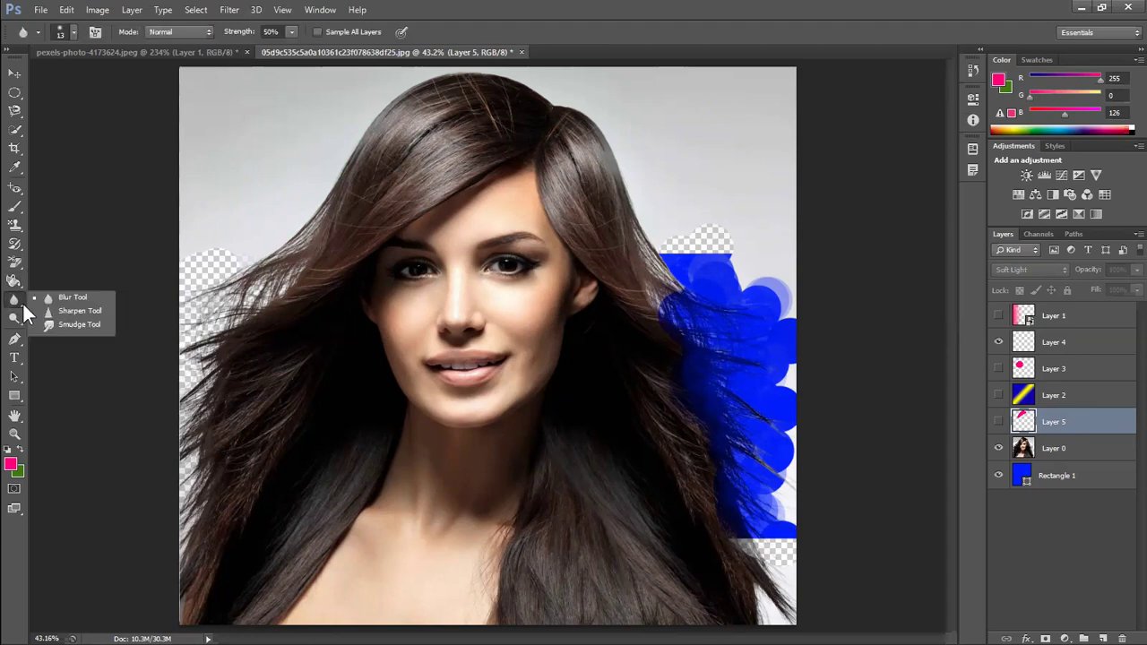
{"action": "left_click", "coordinate": [77, 299]}
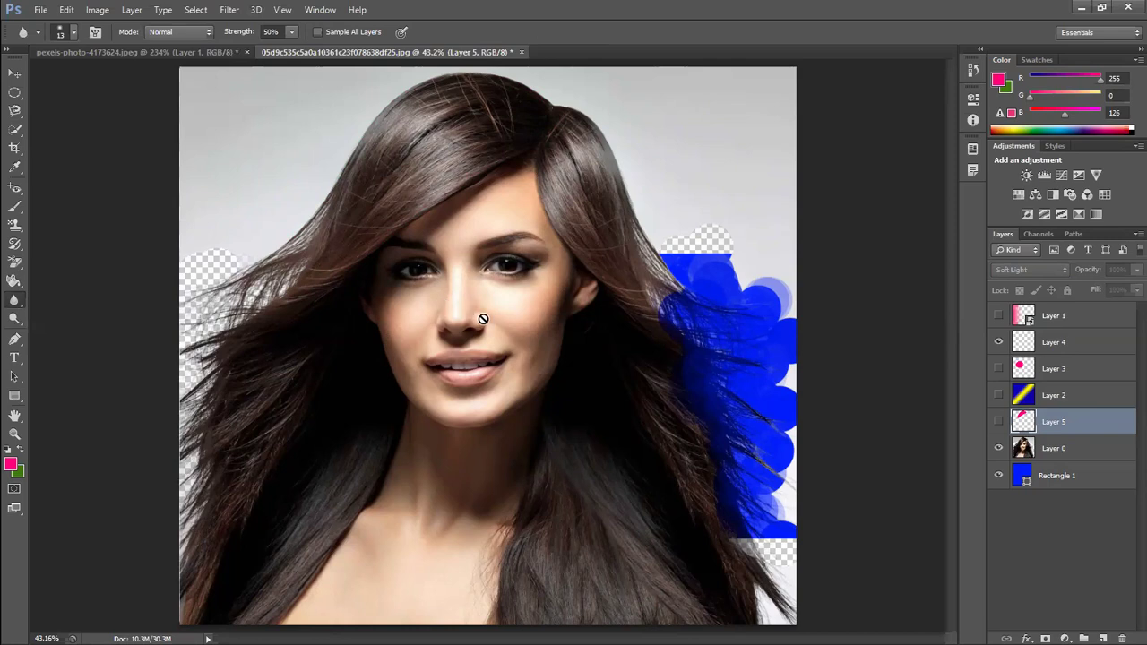
{"action": "left_click", "coordinate": [1064, 451]}
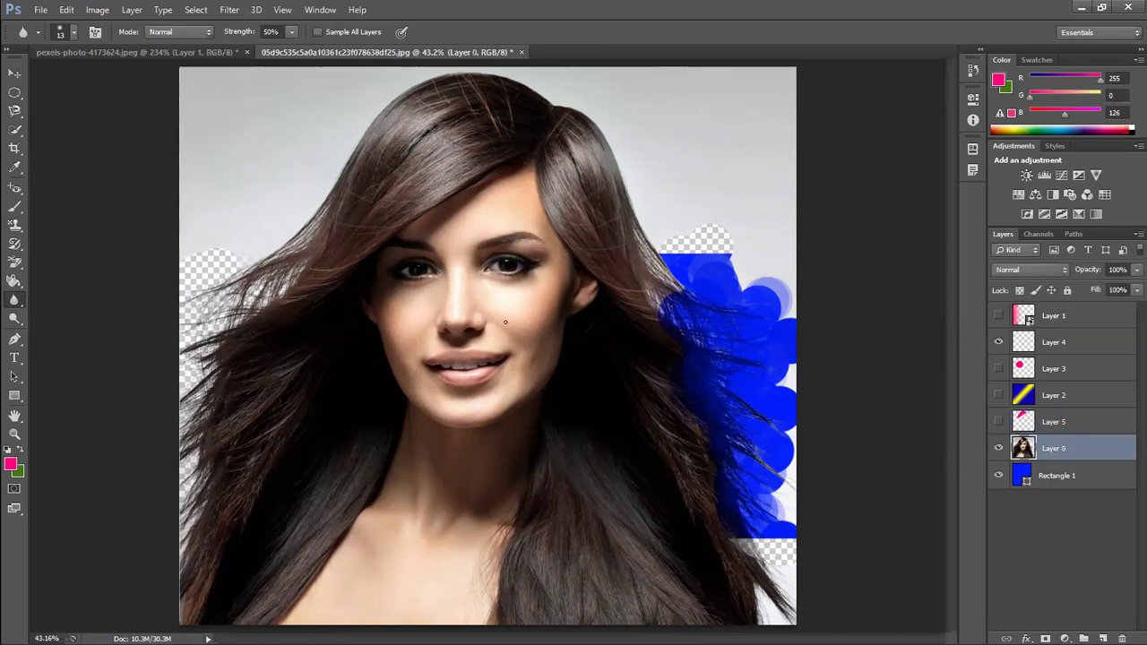
{"action": "scroll", "coordinate": [484, 303], "scroll_direction": "up", "scroll_amount": 3}
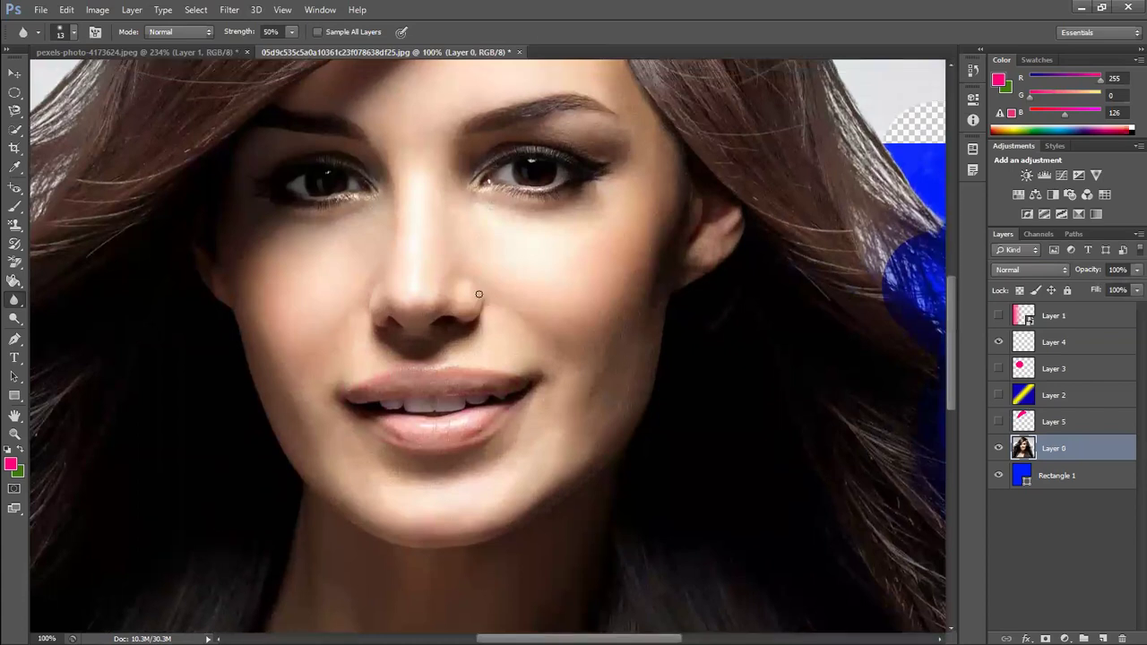
{"action": "scroll", "coordinate": [481, 303], "scroll_direction": "down", "scroll_amount": 1}
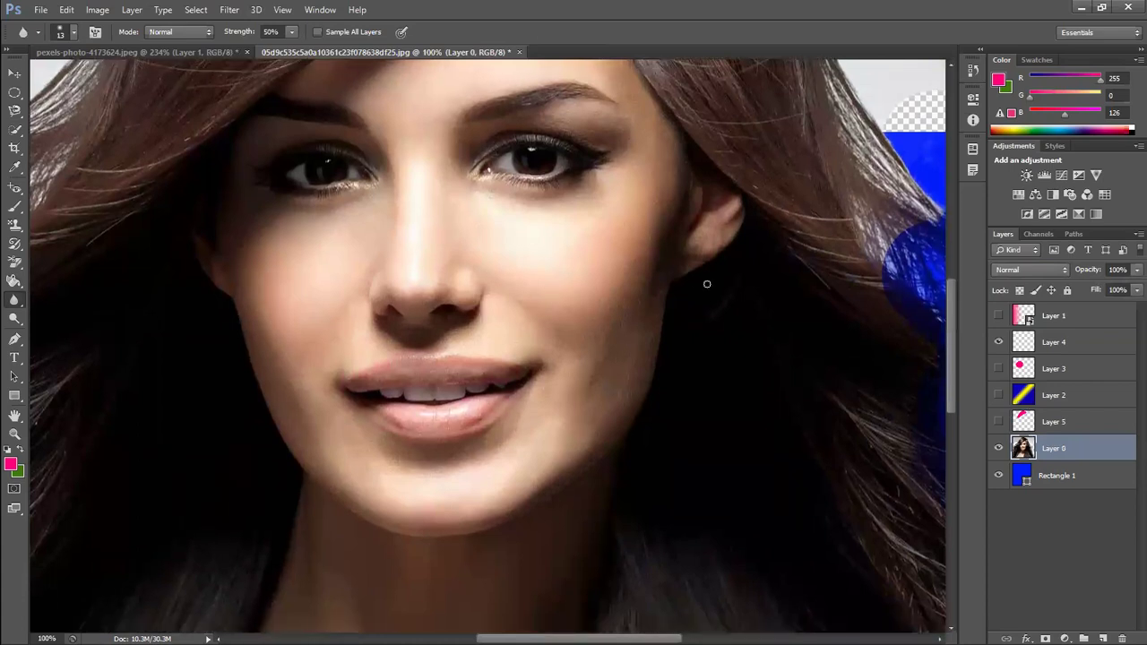
{"action": "key", "text": "bracketright"}
{"action": "key", "text": "bracketright"}
{"action": "key", "text": "bracketright"}
{"action": "key", "text": "bracketright"}
{"action": "key", "text": "bracketright"}
{"action": "left_click", "coordinate": [292, 32]}
{"action": "left_click", "coordinate": [541, 164]}
{"action": "mouse_move", "coordinate": [498, 157]}
{"action": "left_mouse_down"}
{"action": "mouse_move", "coordinate": [559, 162]}
{"action": "mouse_move", "coordinate": [601, 136]}
{"action": "mouse_move", "coordinate": [491, 170]}
{"action": "mouse_move", "coordinate": [564, 166]}
{"action": "mouse_move", "coordinate": [522, 171]}
{"action": "left_mouse_up"}
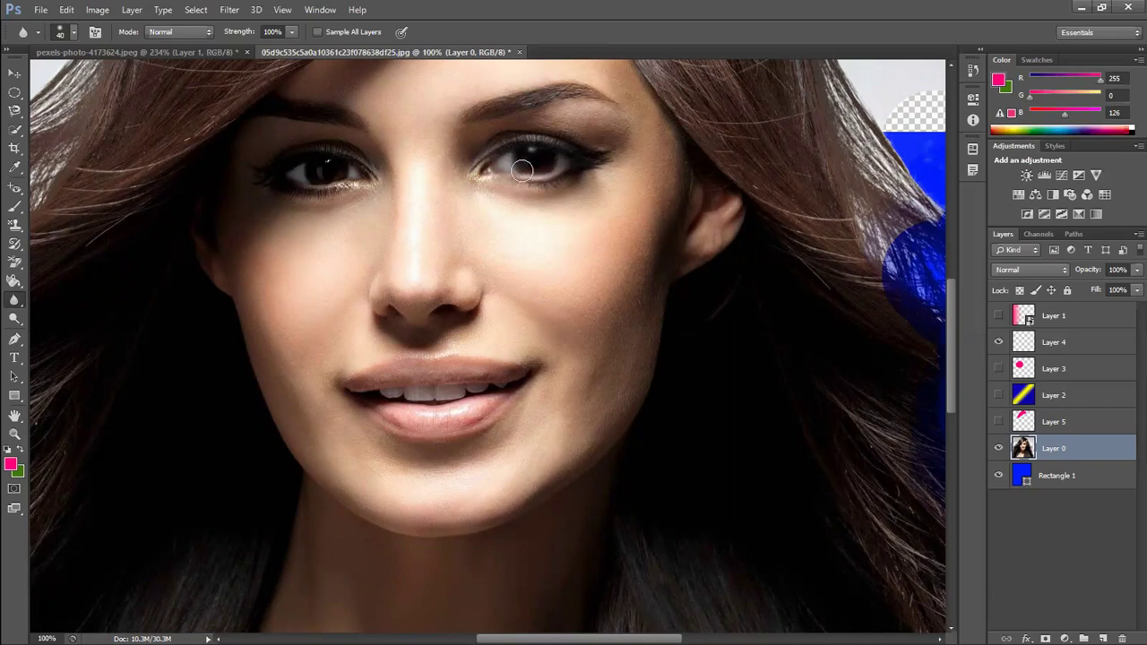
{"action": "key", "text": "ctrl+0"}
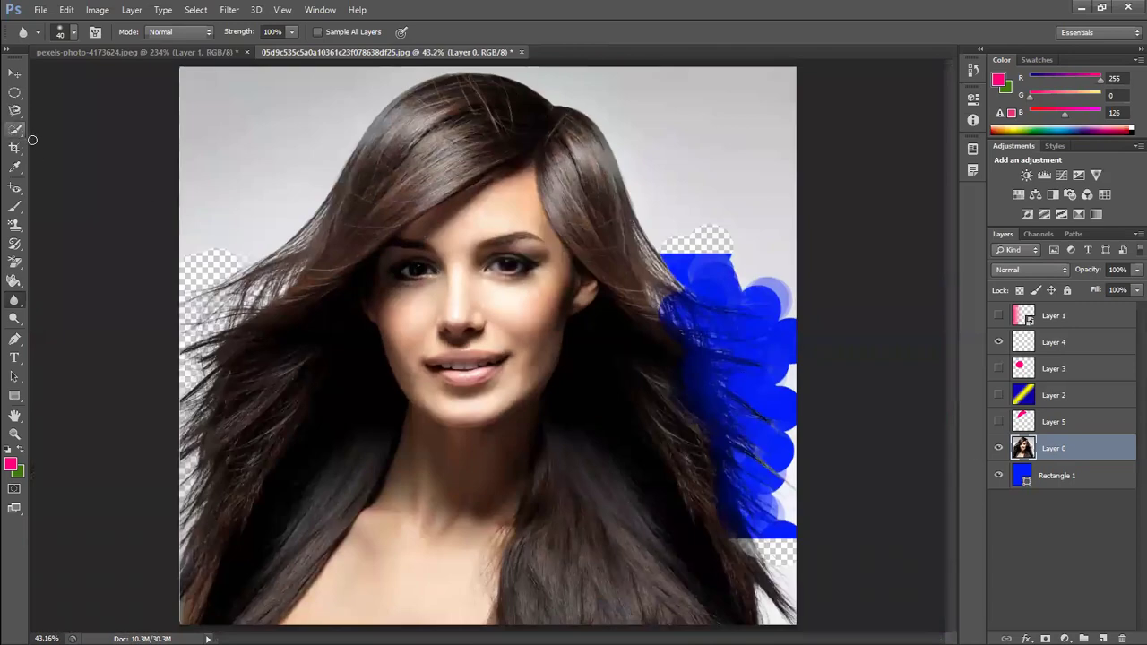
- Quick-select the face from forehead to chin and copy it to new Layer 6
{"action": "left_click_drag", "start_coordinate": [16, 134], "coordinate": [72, 143]}
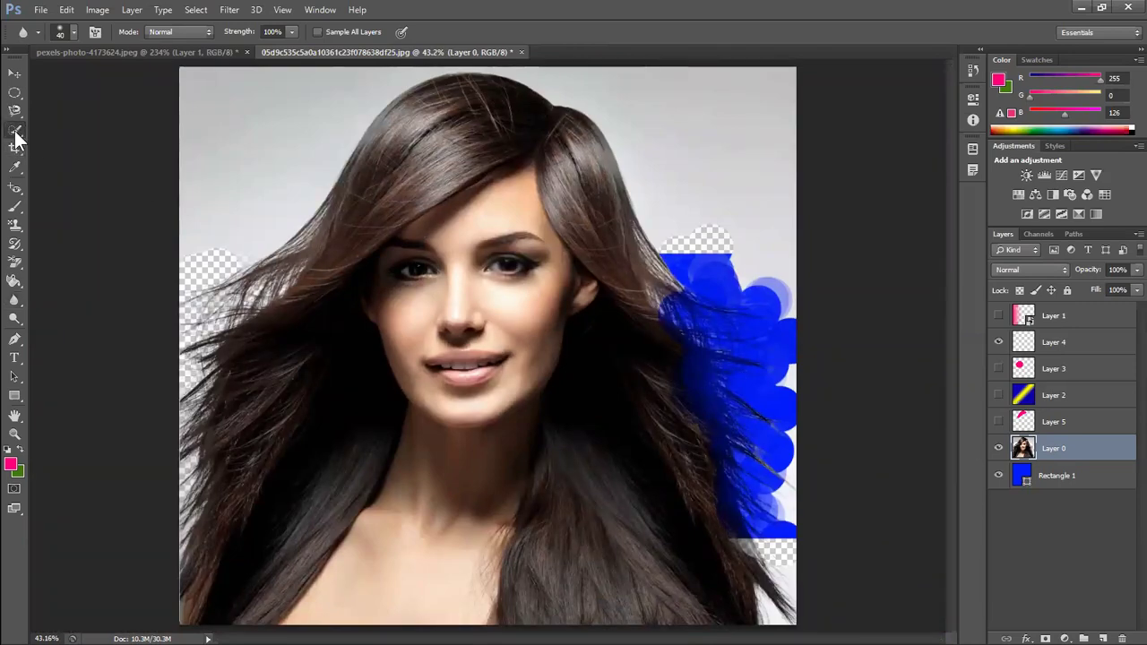
{"action": "left_click", "coordinate": [71, 131]}
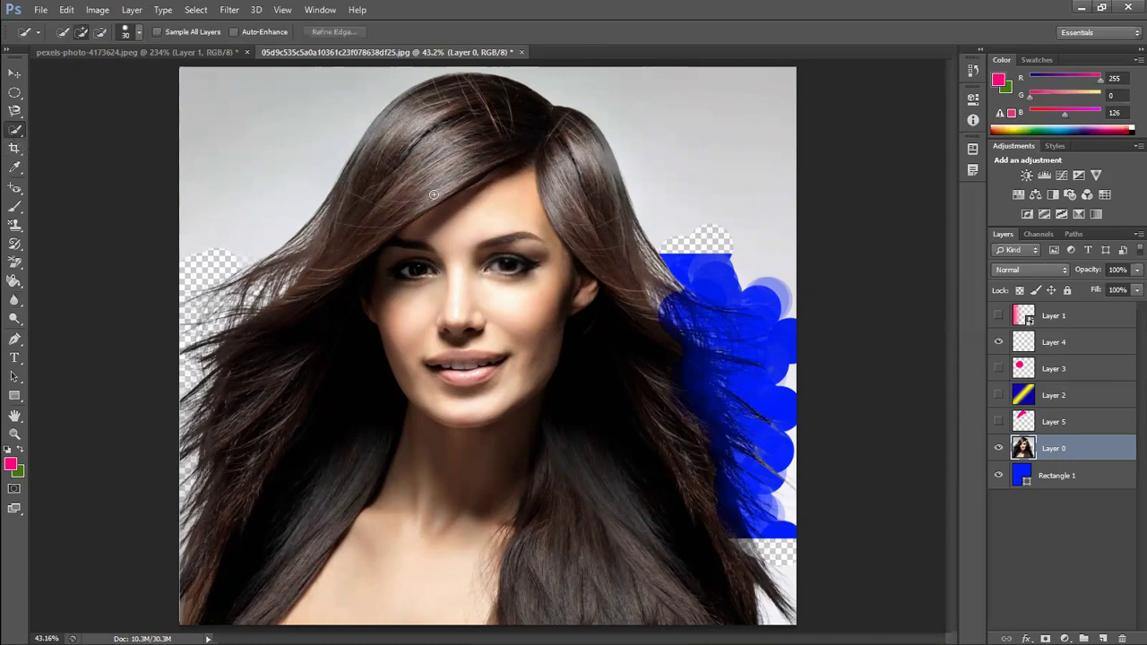
{"action": "mouse_move", "coordinate": [460, 350]}
{"action": "left_mouse_down"}
{"action": "mouse_move", "coordinate": [553, 335]}
{"action": "mouse_move", "coordinate": [430, 386]}
{"action": "left_mouse_up"}
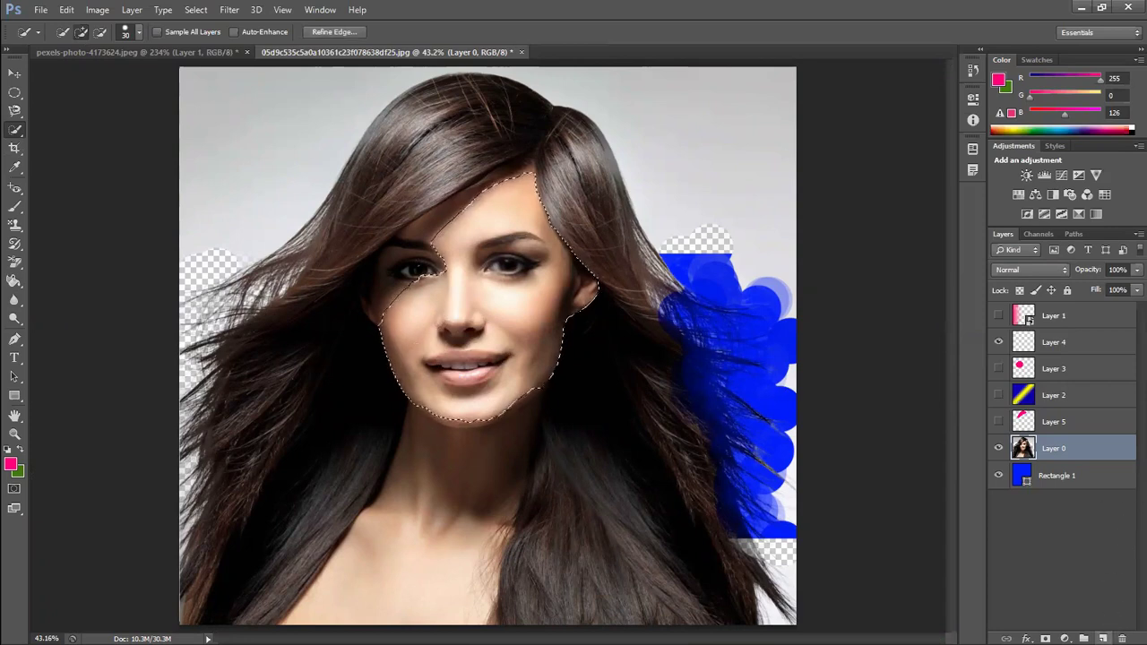
{"action": "key", "text": "ctrl+j"}
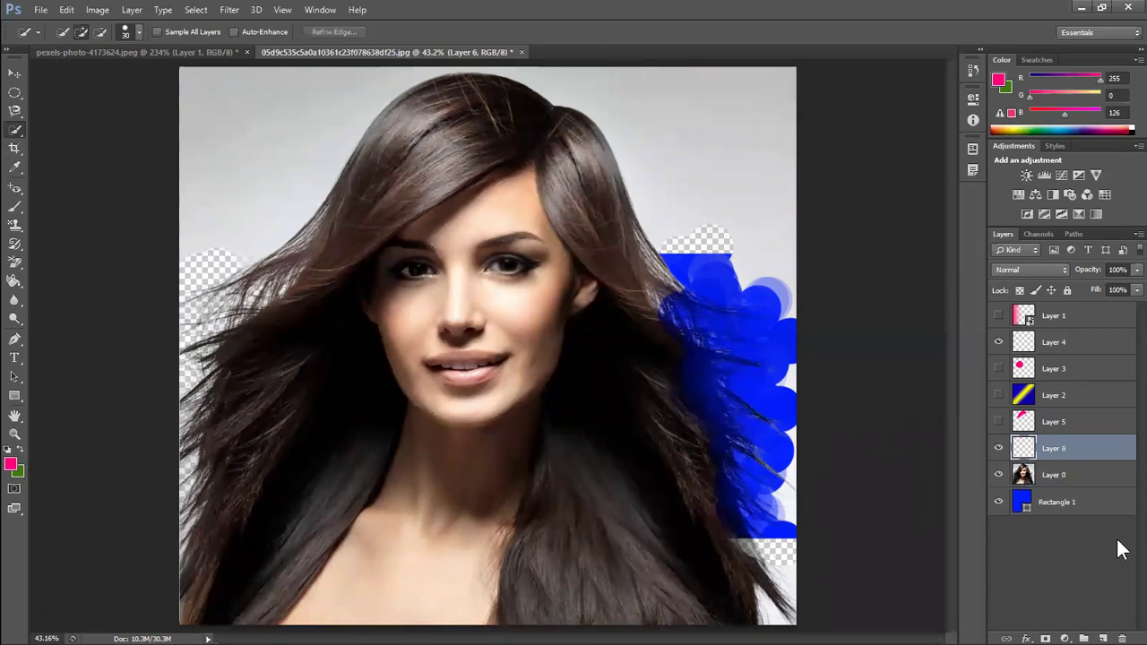
{"action": "left_click", "coordinate": [1000, 475]}
{"action": "left_click", "coordinate": [999, 475]}
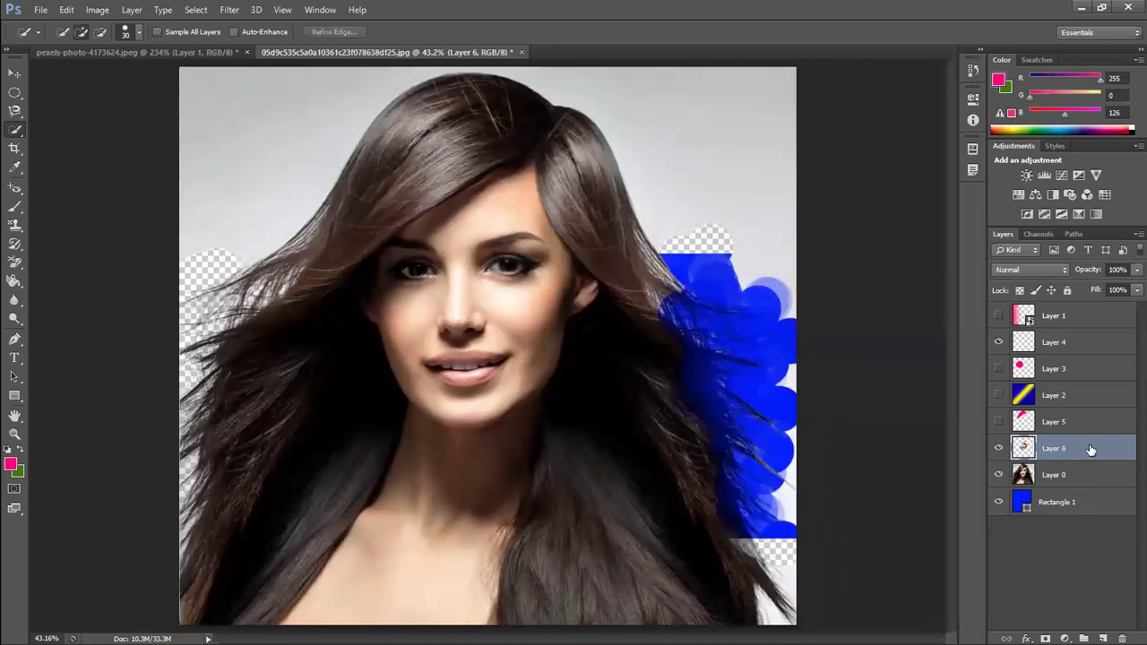
- Preview Gaussian Blur radii 14.1, 19.6 and 15.5 on the face, then cancel
{"action": "left_click", "coordinate": [226, 10]}
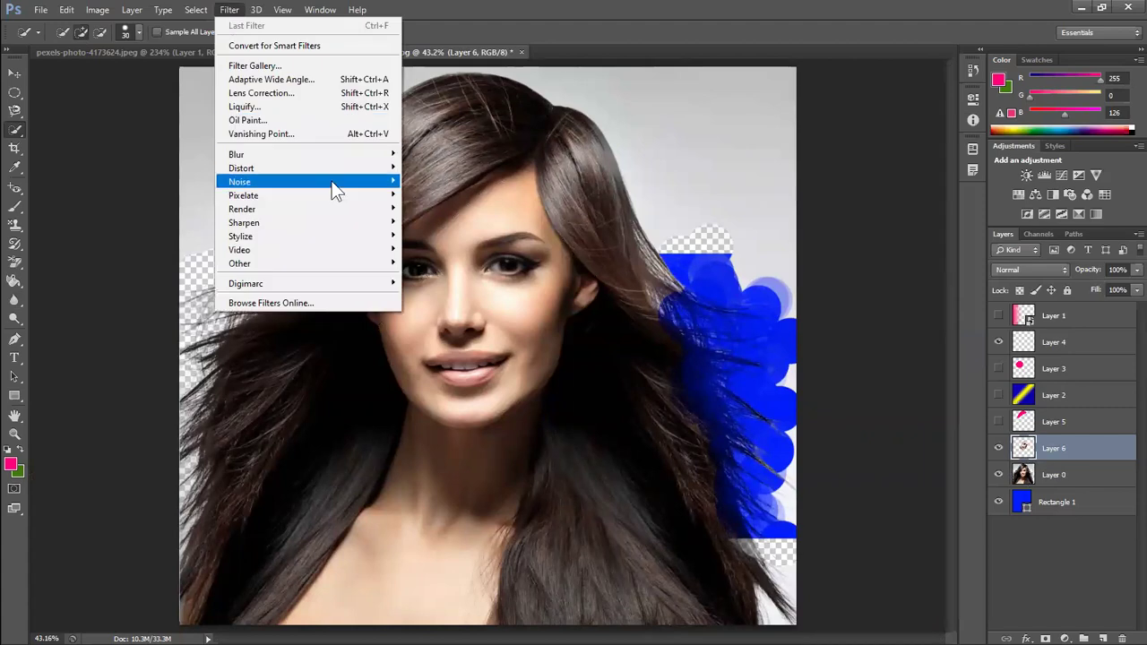
{"action": "mouse_move", "coordinate": [236, 154]}
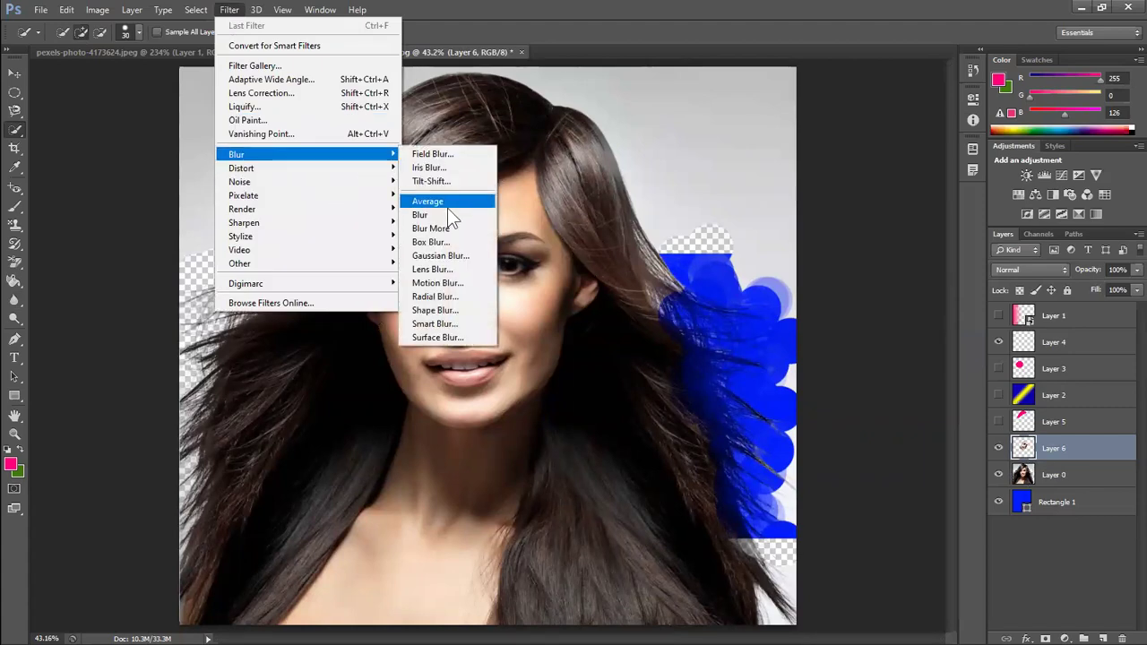
{"action": "left_click", "coordinate": [477, 265]}
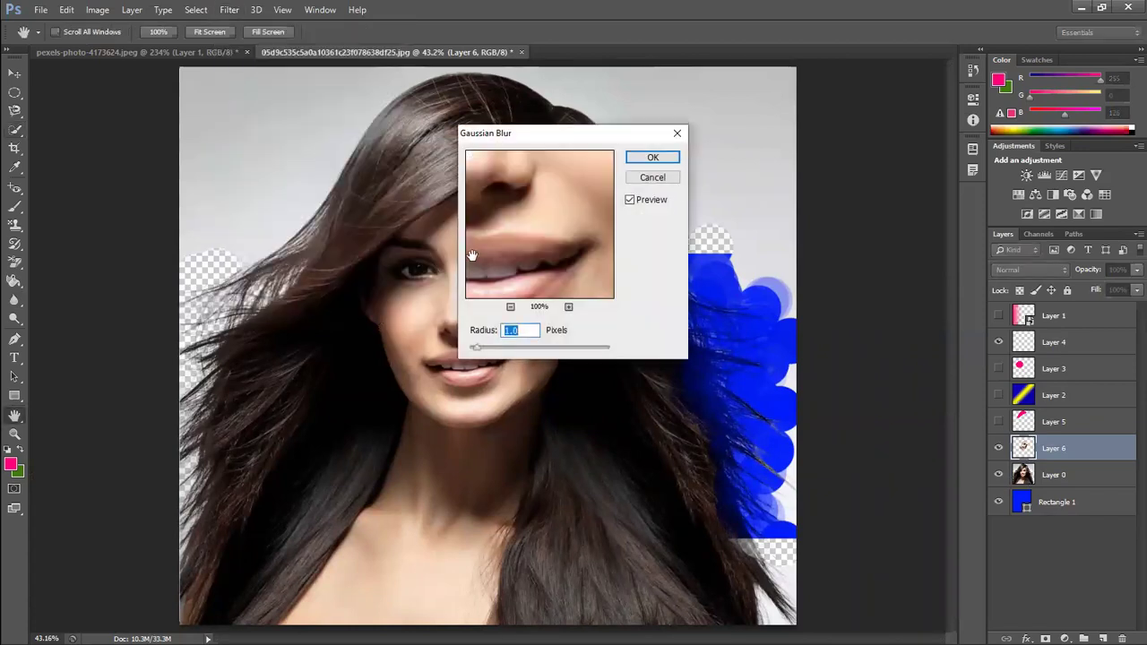
{"action": "left_click_drag", "start_coordinate": [475, 348], "coordinate": [527, 347]}
{"action": "left_click_drag", "start_coordinate": [546, 138], "coordinate": [761, 148]}
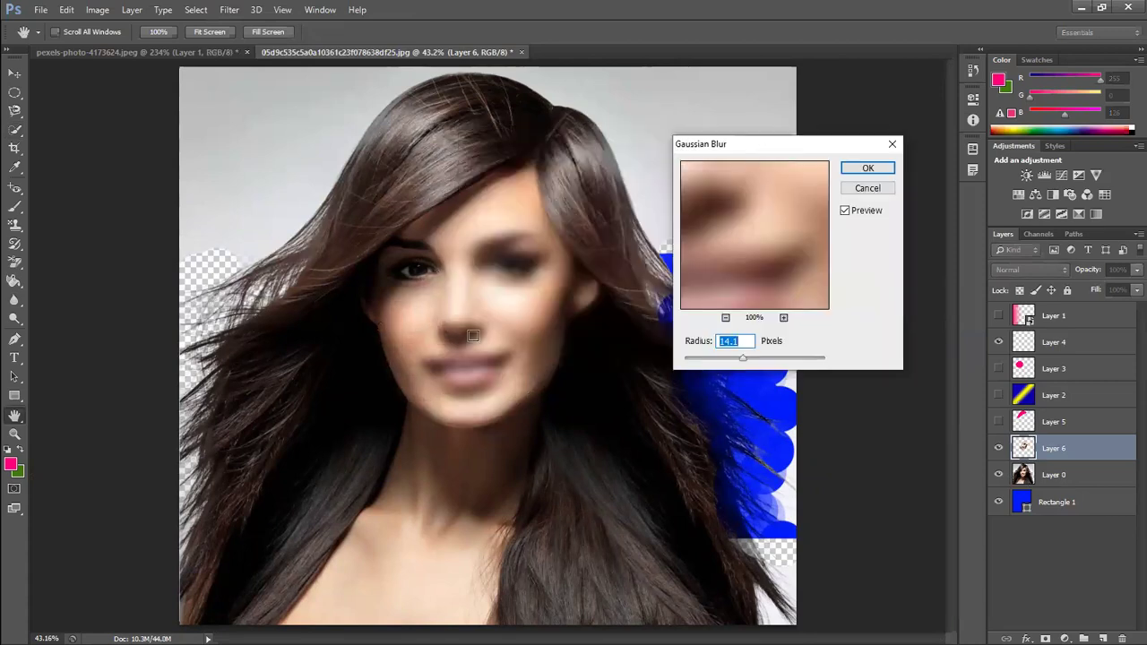
{"action": "left_click_drag", "start_coordinate": [720, 360], "coordinate": [748, 366]}
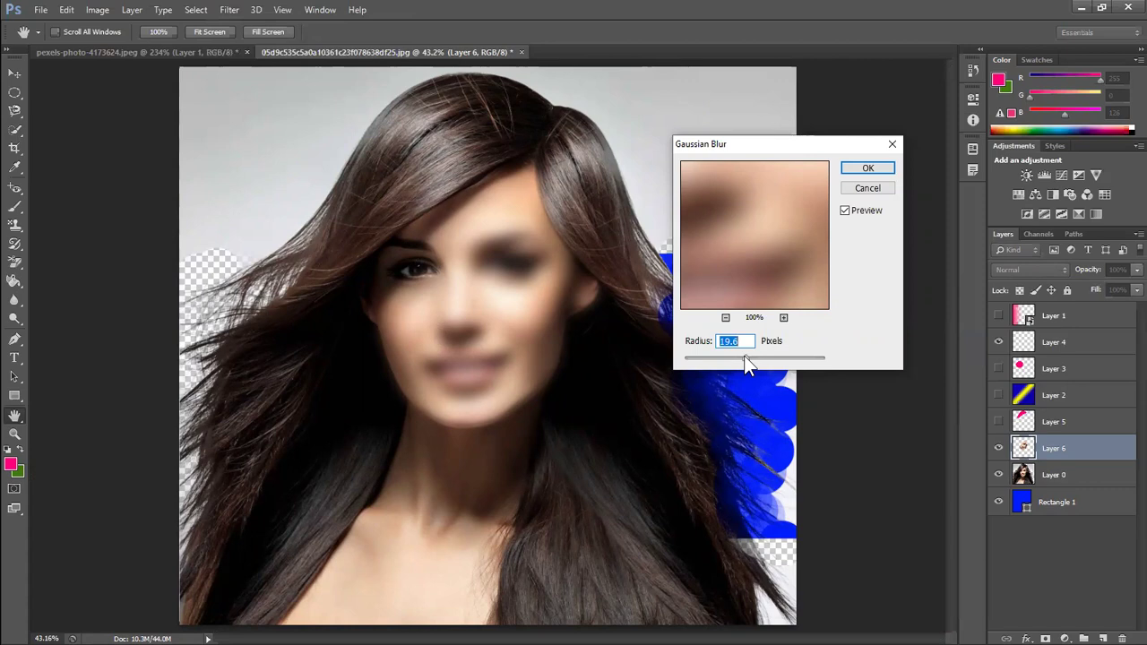
{"action": "left_click_drag", "start_coordinate": [748, 365], "coordinate": [777, 365]}
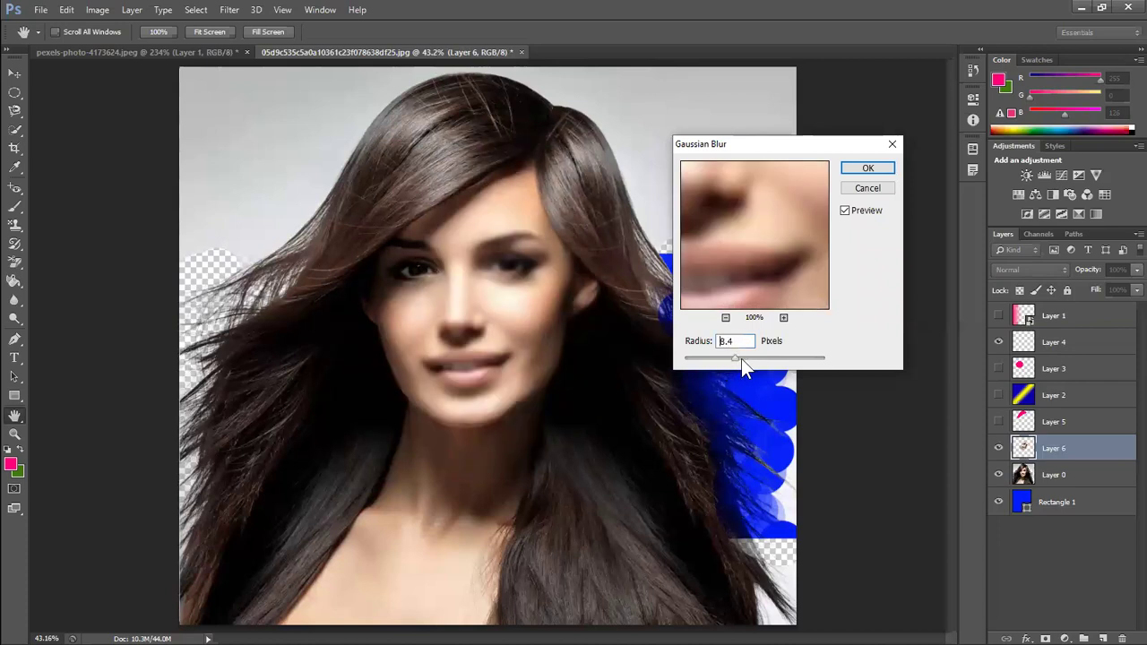
{"action": "left_click", "coordinate": [741, 358]}
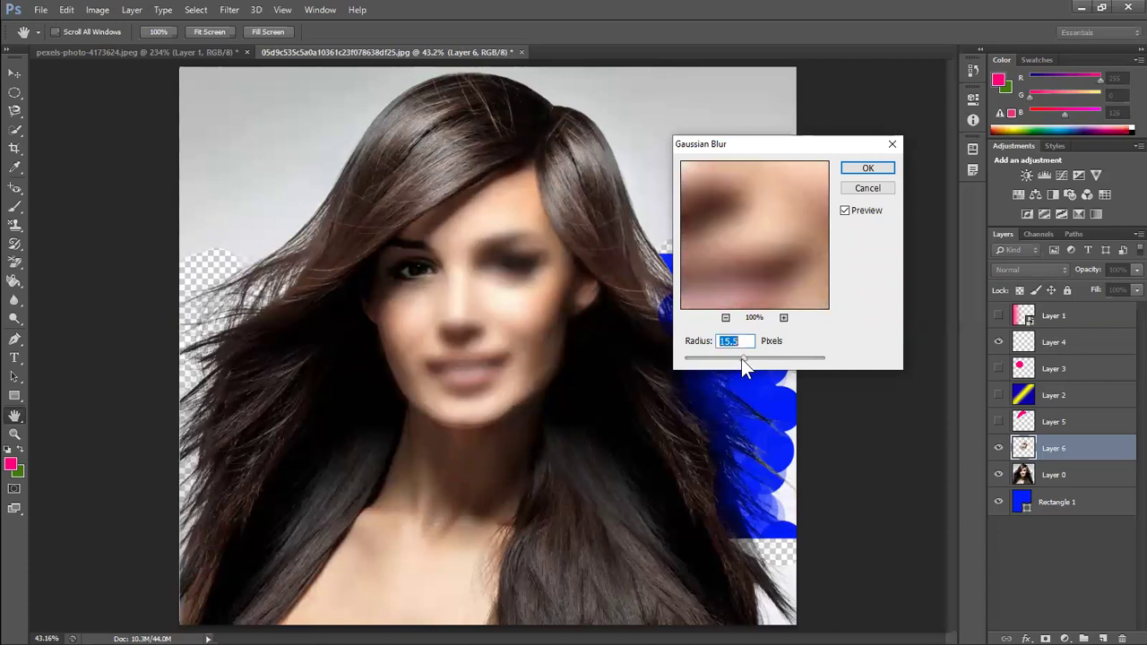
{"action": "left_click", "coordinate": [867, 189]}
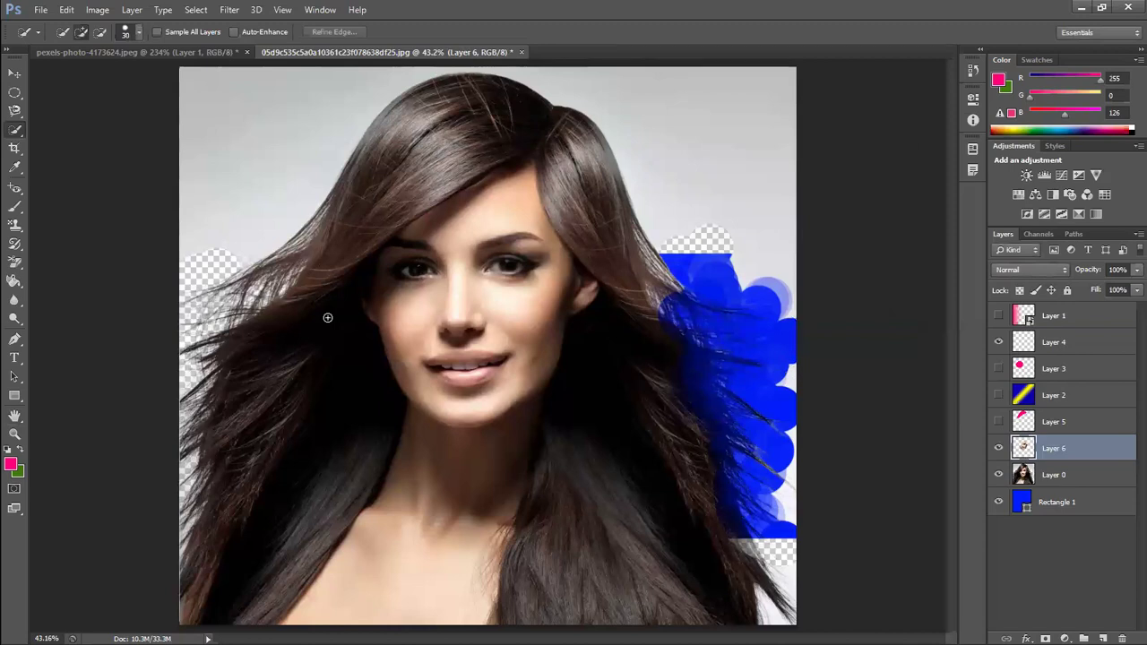
- Set up the Sharpen Tool with a 50 px brush on Layer 0, zoomed in
{"action": "left_click", "coordinate": [14, 297]}
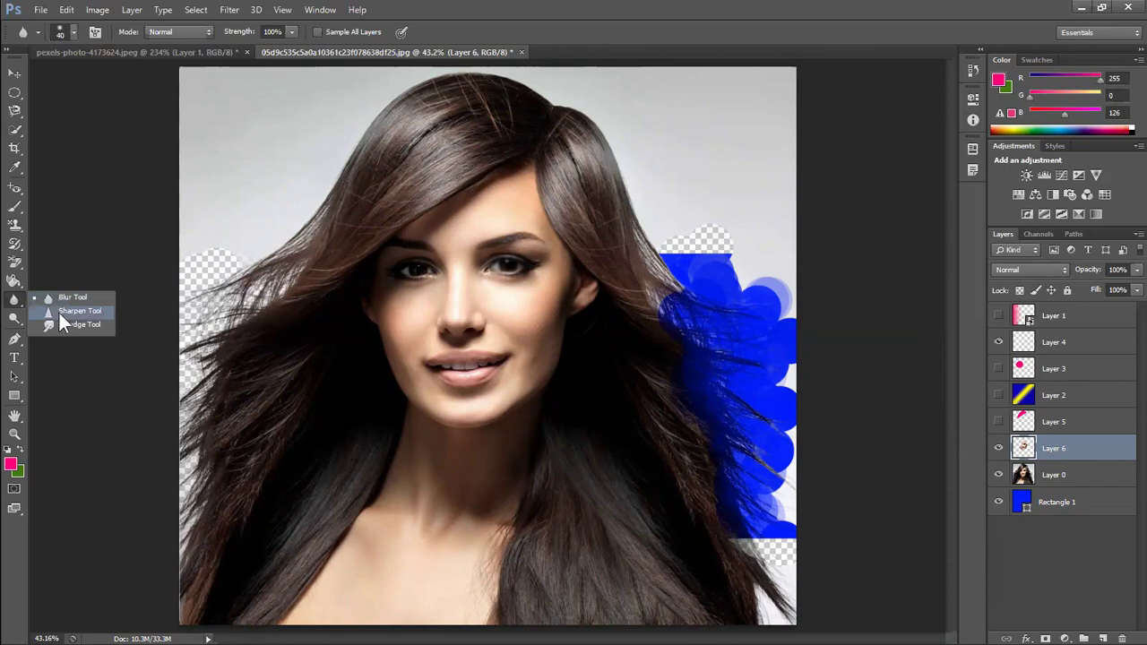
{"action": "left_click", "coordinate": [60, 313]}
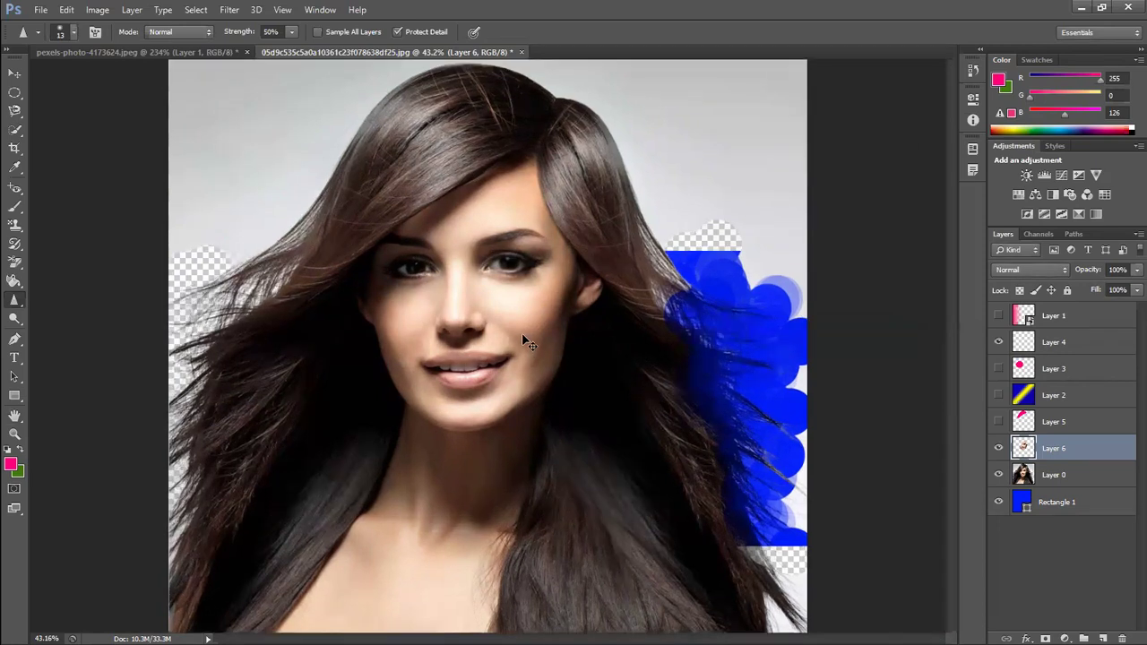
{"action": "scroll", "coordinate": [522, 335], "scroll_direction": "up", "scroll_amount": 1}
{"action": "scroll", "coordinate": [522, 335], "scroll_direction": "up", "scroll_amount": 1}
{"action": "scroll", "coordinate": [523, 335], "scroll_direction": "up", "scroll_amount": 1}
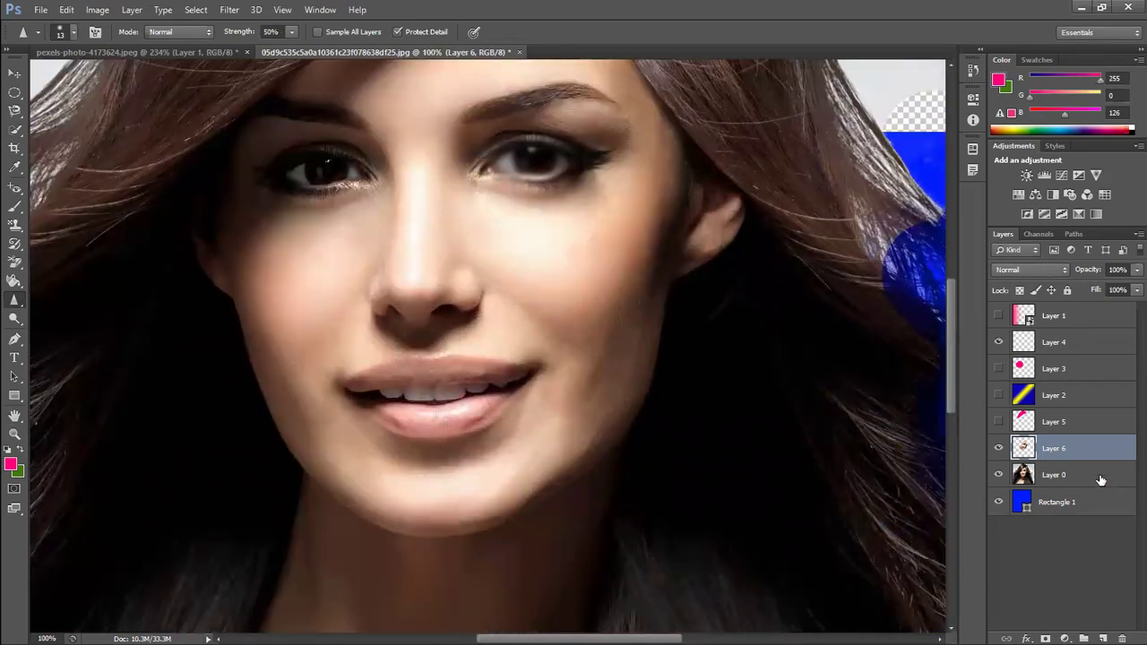
{"action": "left_click", "coordinate": [1068, 475]}
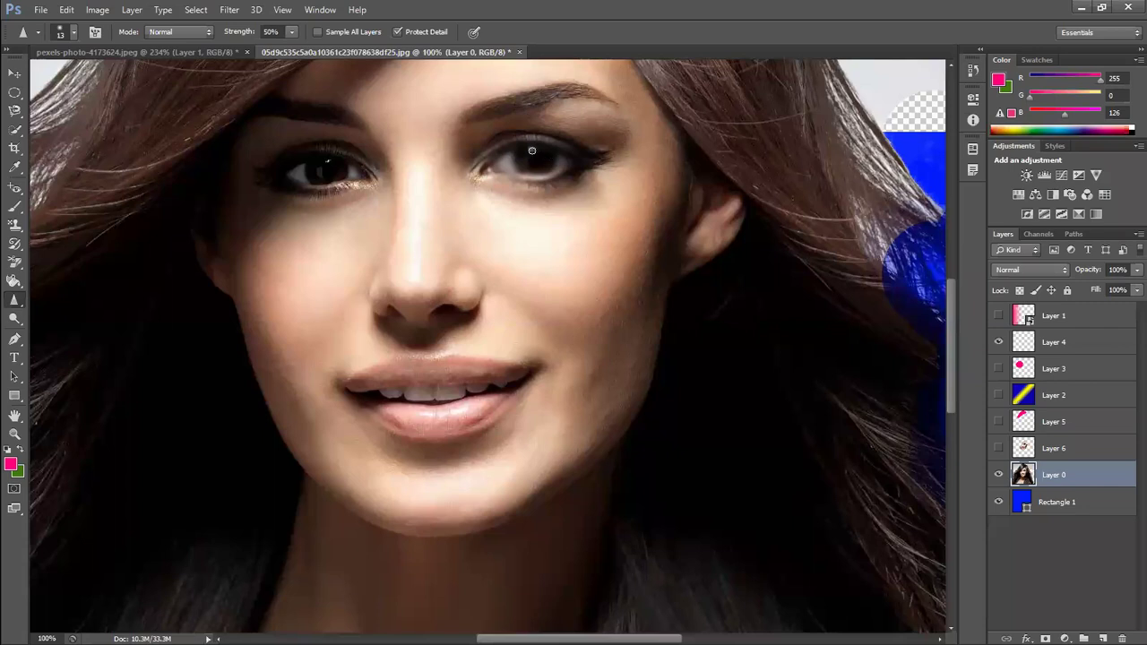
{"action": "key", "text": "bracketright"}
{"action": "key", "text": "bracketright"}
{"action": "key", "text": "bracketright"}
- Sharpen the right eye and the skin beside the nose, then zoom to 66.7%
{"action": "mouse_move", "coordinate": [584, 167]}
{"action": "left_mouse_down"}
{"action": "mouse_move", "coordinate": [518, 166]}
{"action": "mouse_move", "coordinate": [543, 157]}
{"action": "mouse_move", "coordinate": [530, 154]}
{"action": "left_mouse_up"}
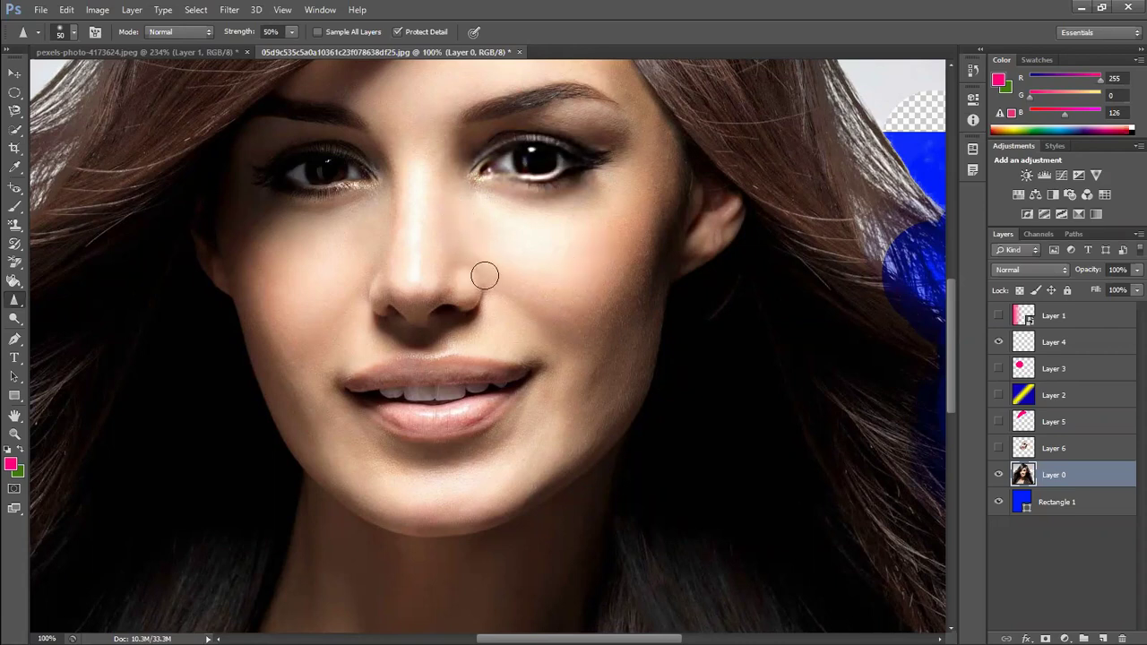
{"action": "left_click_drag", "start_coordinate": [486, 281], "coordinate": [463, 266]}
{"action": "mouse_move", "coordinate": [460, 238]}
{"action": "left_mouse_down"}
{"action": "mouse_move", "coordinate": [447, 154]}
{"action": "mouse_move", "coordinate": [456, 210]}
{"action": "left_mouse_up"}
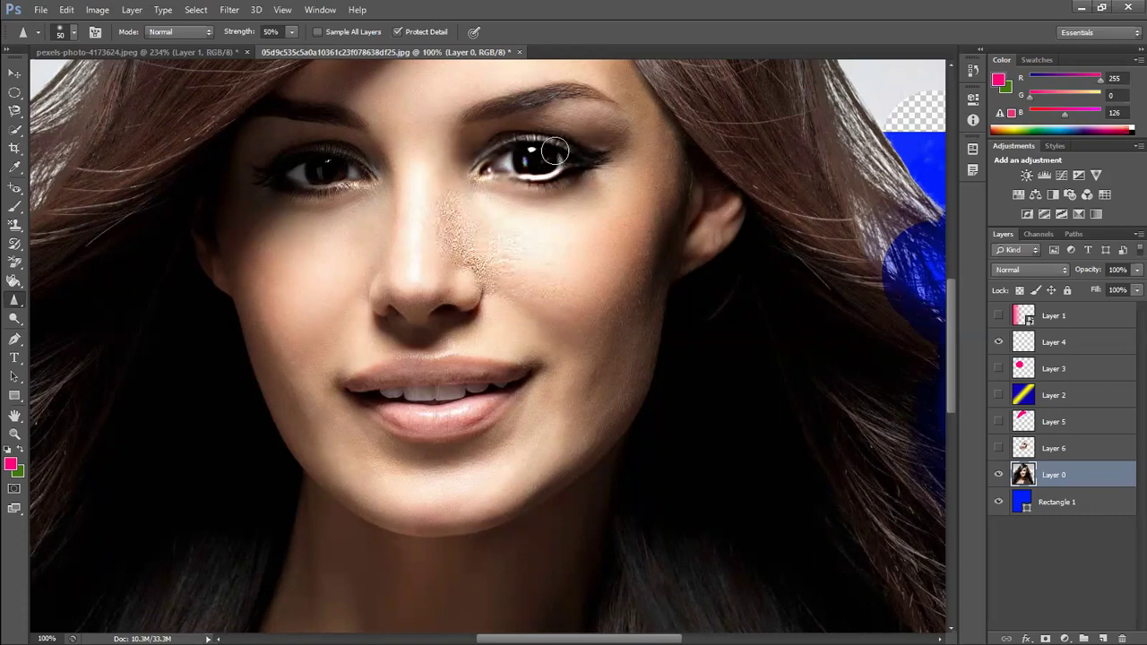
{"action": "key", "text": "ctrl+0"}
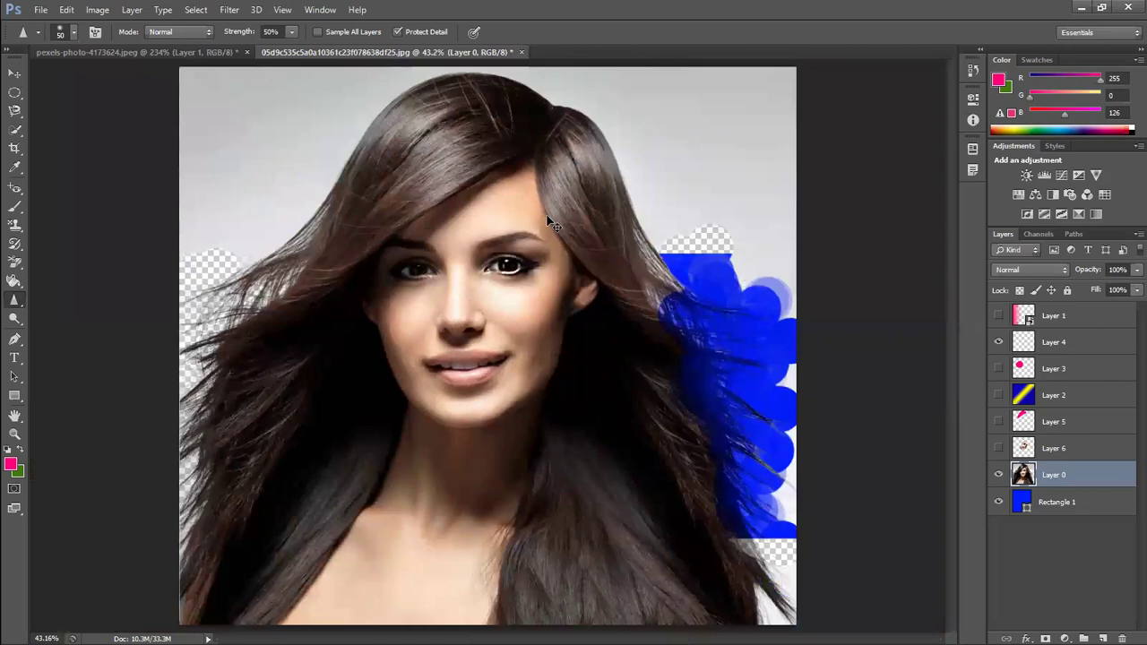
{"action": "key", "text": "ctrl+plus"}
{"action": "key", "text": "ctrl+plus"}
{"action": "left_click", "coordinate": [12, 301]}
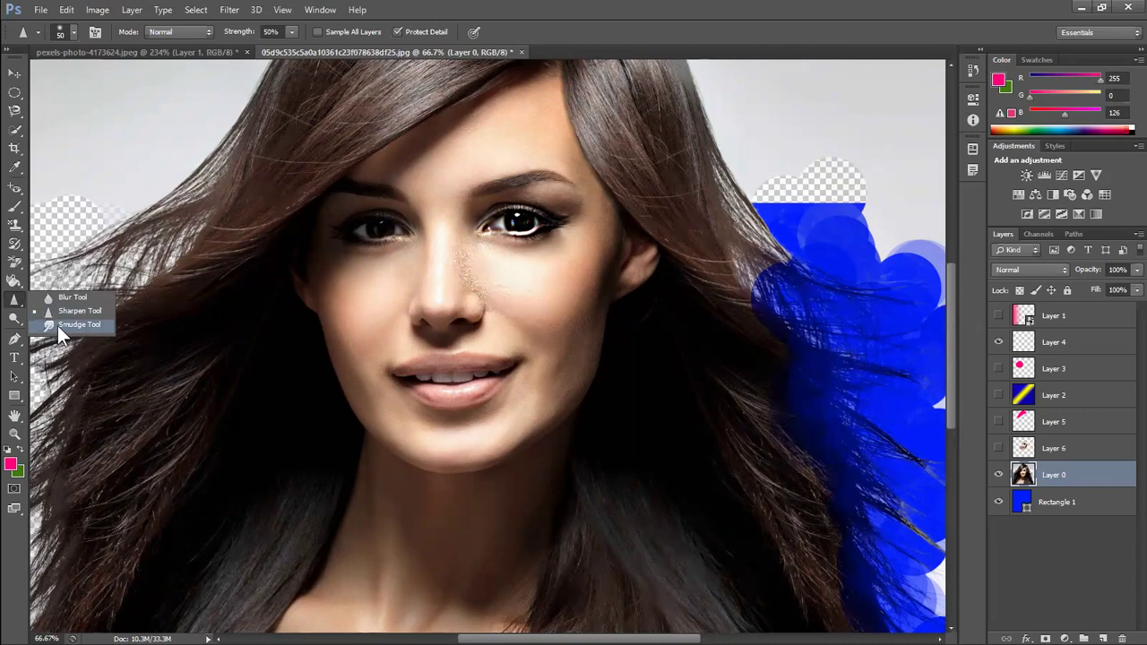
- Smudge the top-right hair and hairline with a 90 px Smudge brush
{"action": "left_click", "coordinate": [59, 325]}
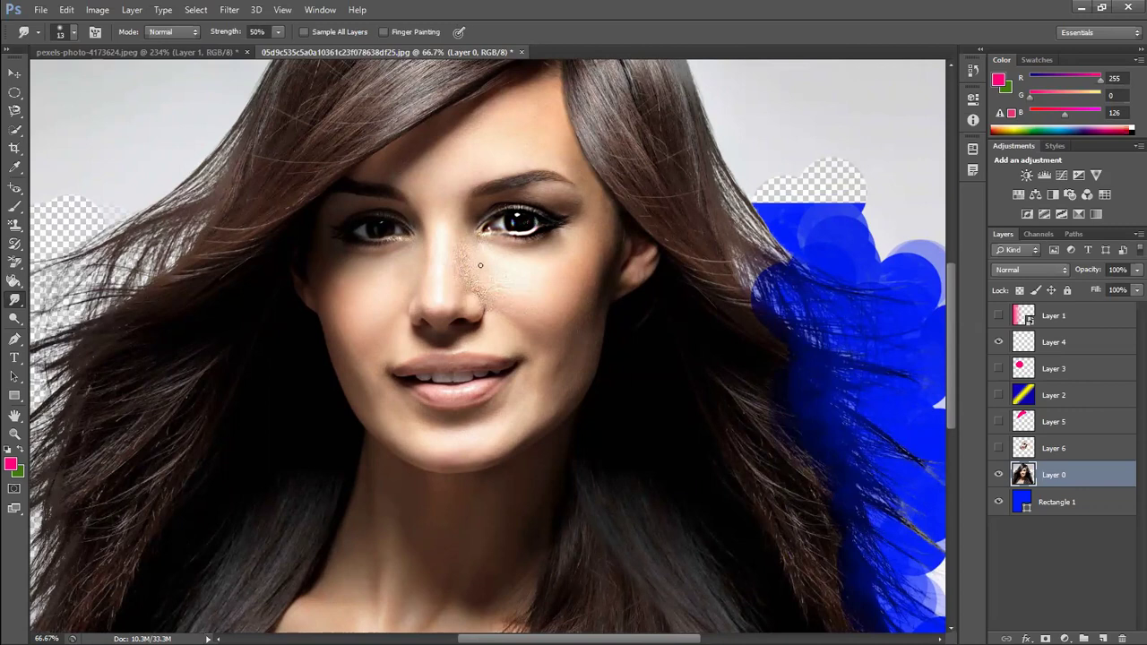
{"action": "key", "text": "bracketright"}
{"action": "key", "text": "bracketright"}
{"action": "key", "text": "bracketright"}
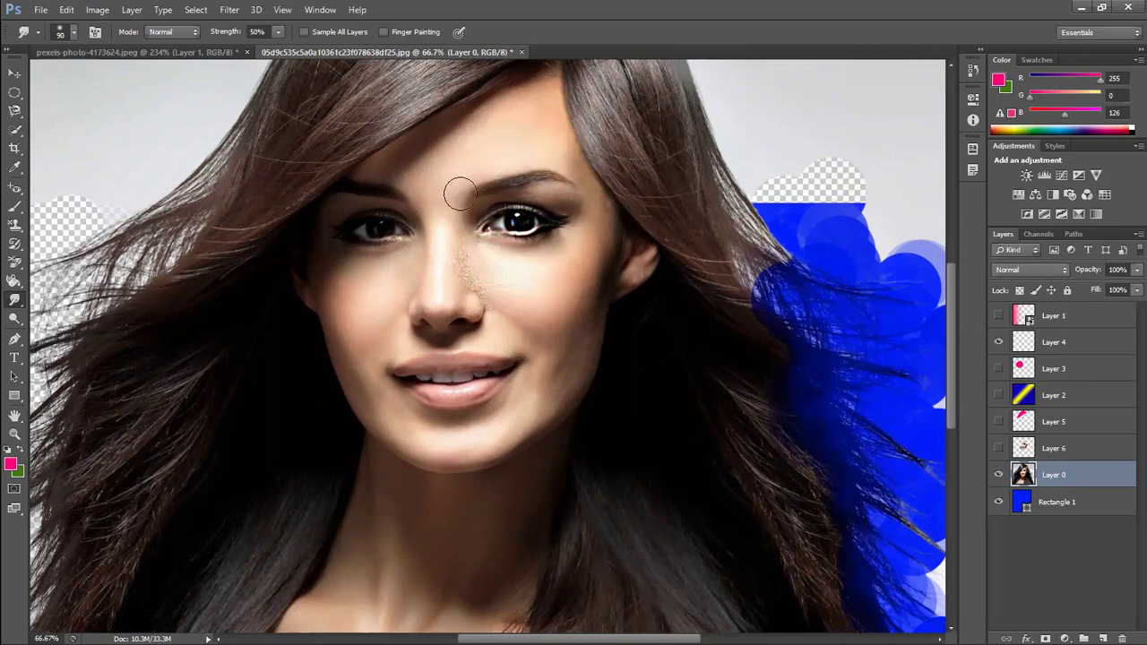
{"action": "left_click_drag", "start_coordinate": [581, 125], "coordinate": [564, 88]}
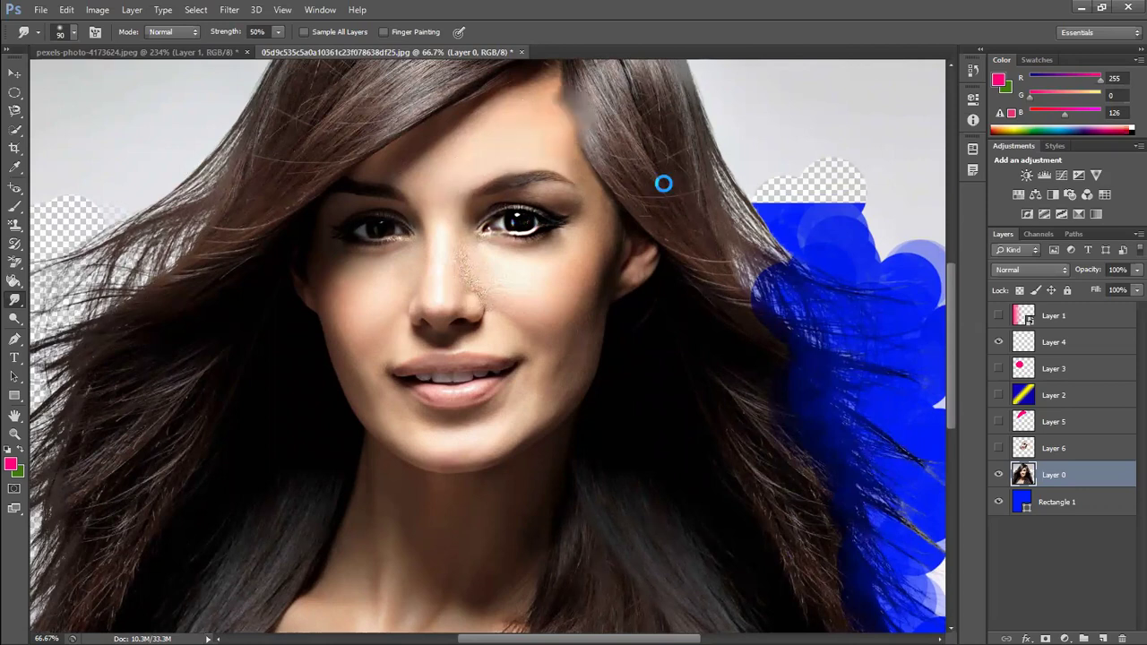
{"action": "left_click_drag", "start_coordinate": [590, 170], "coordinate": [591, 171]}
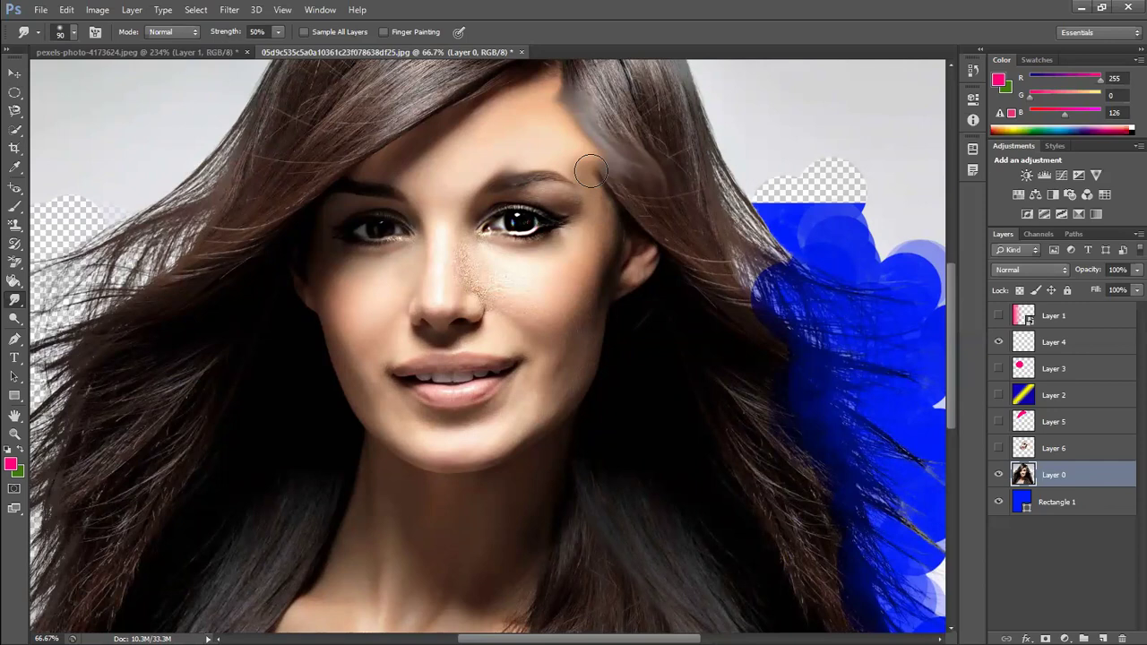
{"action": "mouse_move", "coordinate": [422, 128]}
{"action": "left_mouse_down"}
{"action": "mouse_move", "coordinate": [418, 120]}
{"action": "mouse_move", "coordinate": [439, 122]}
{"action": "mouse_move", "coordinate": [430, 118]}
{"action": "left_mouse_up"}
- Smear forehead tone into the hair and smooth the cheek and inner eye corner
{"action": "key", "text": "ctrl+minus"}
{"action": "key", "text": "ctrl+minus"}
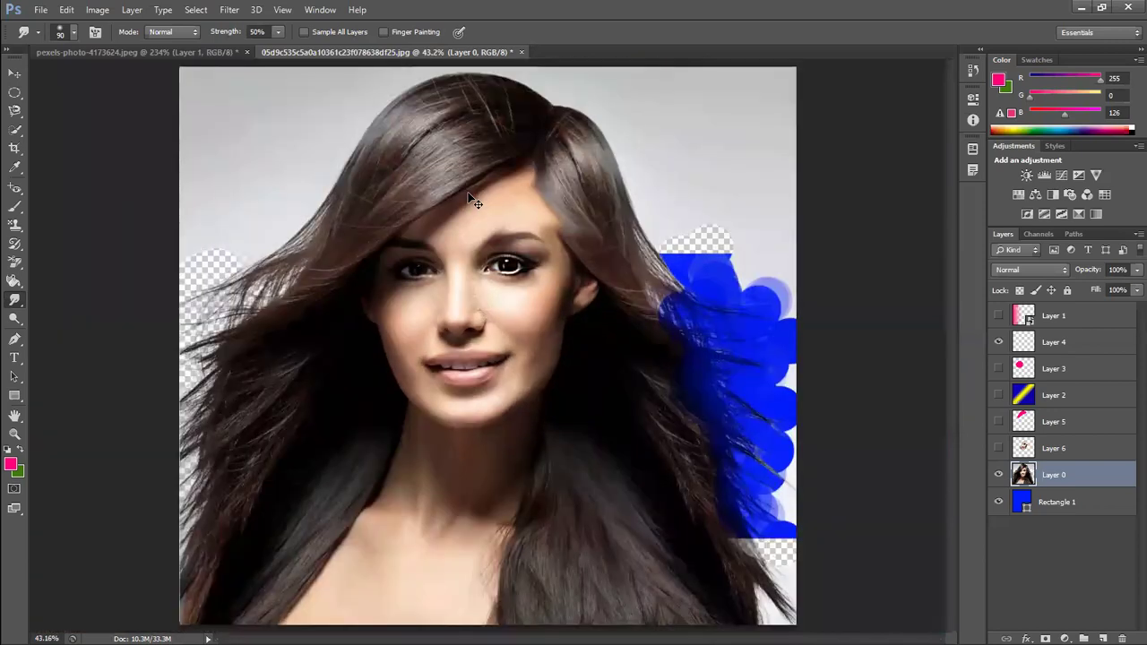
{"action": "key", "text": "ctrl+plus"}
{"action": "key", "text": "ctrl+plus"}
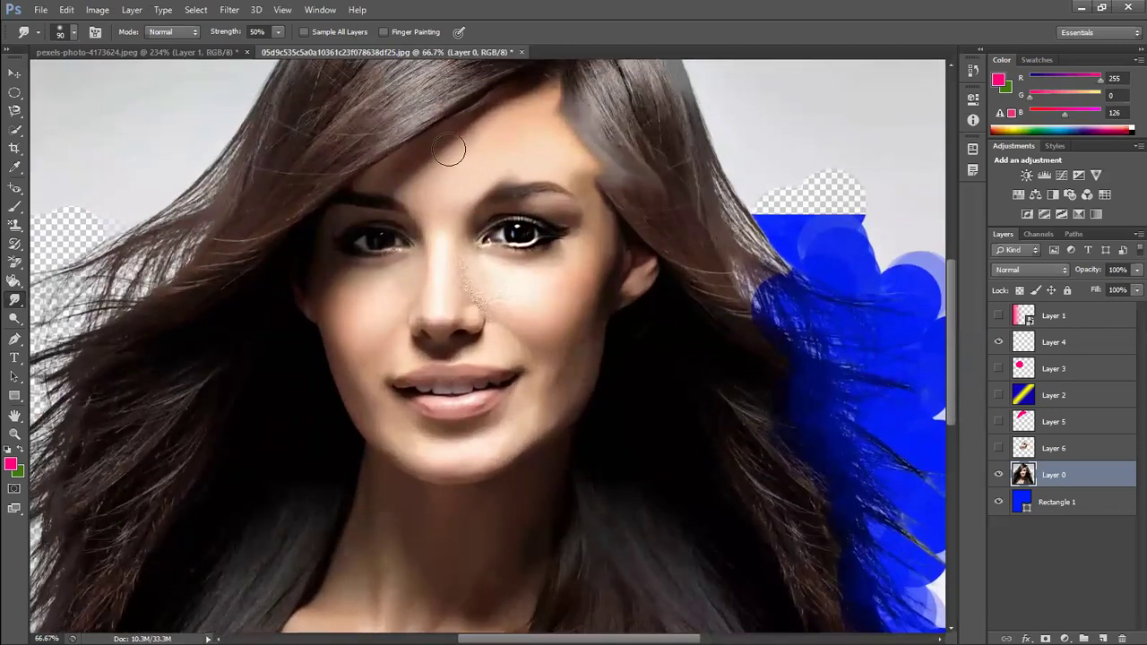
{"action": "left_click_drag", "start_coordinate": [450, 151], "coordinate": [291, 66]}
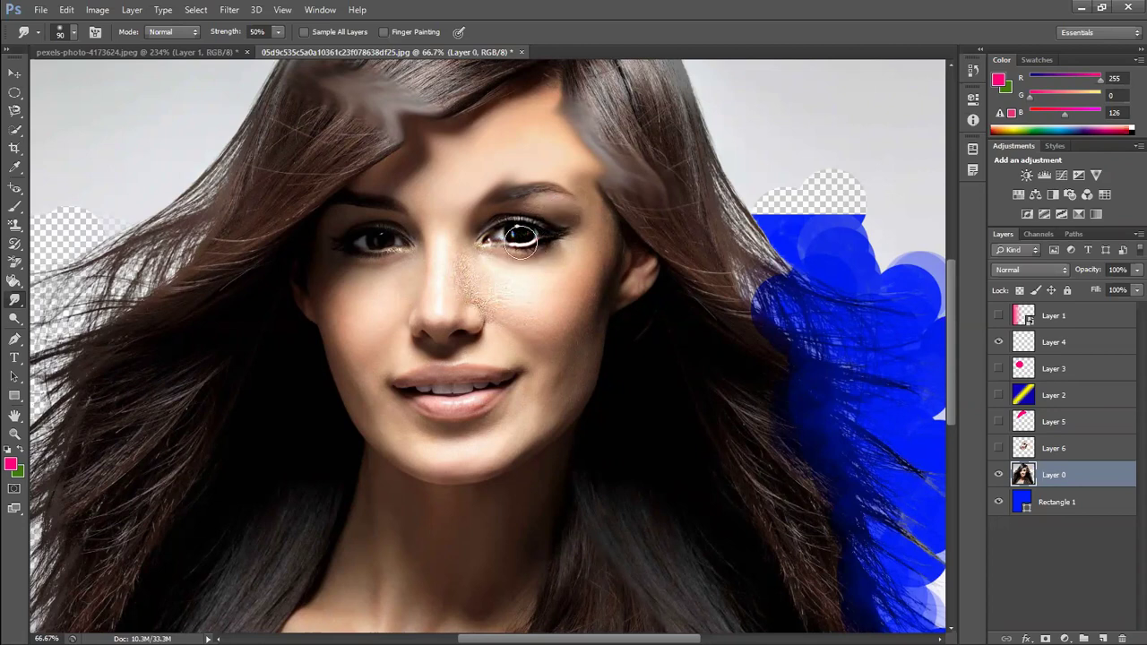
{"action": "mouse_move", "coordinate": [502, 297]}
{"action": "left_mouse_down"}
{"action": "mouse_move", "coordinate": [505, 238]}
{"action": "mouse_move", "coordinate": [448, 223]}
{"action": "mouse_move", "coordinate": [476, 231]}
{"action": "mouse_move", "coordinate": [515, 210]}
{"action": "mouse_move", "coordinate": [533, 219]}
{"action": "mouse_move", "coordinate": [520, 202]}
{"action": "mouse_move", "coordinate": [528, 224]}
{"action": "mouse_move", "coordinate": [555, 222]}
{"action": "mouse_move", "coordinate": [549, 236]}
{"action": "mouse_move", "coordinate": [523, 256]}
{"action": "mouse_move", "coordinate": [491, 237]}
{"action": "mouse_move", "coordinate": [538, 220]}
{"action": "mouse_move", "coordinate": [510, 202]}
{"action": "mouse_move", "coordinate": [525, 225]}
{"action": "mouse_move", "coordinate": [588, 261]}
{"action": "left_mouse_up"}
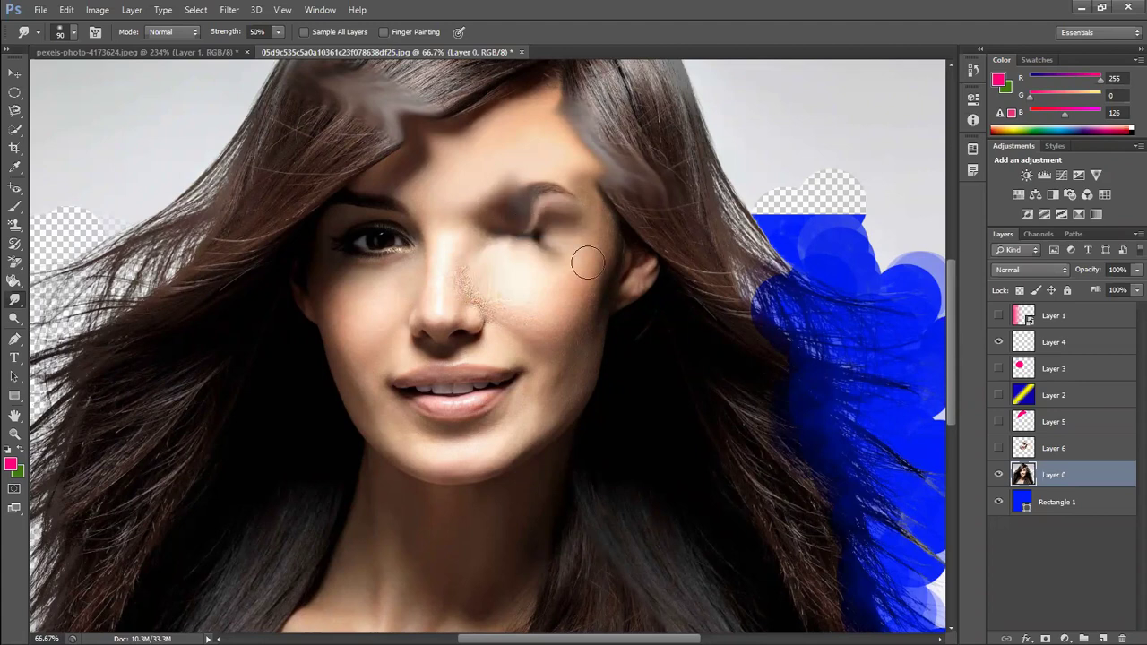
{"action": "key", "text": "ctrl+z"}
{"action": "key", "text": "ctrl+z"}
- Revert the portrait to the last Sharpen Tool history state and fit it in the window
{"action": "left_click", "coordinate": [973, 69]}
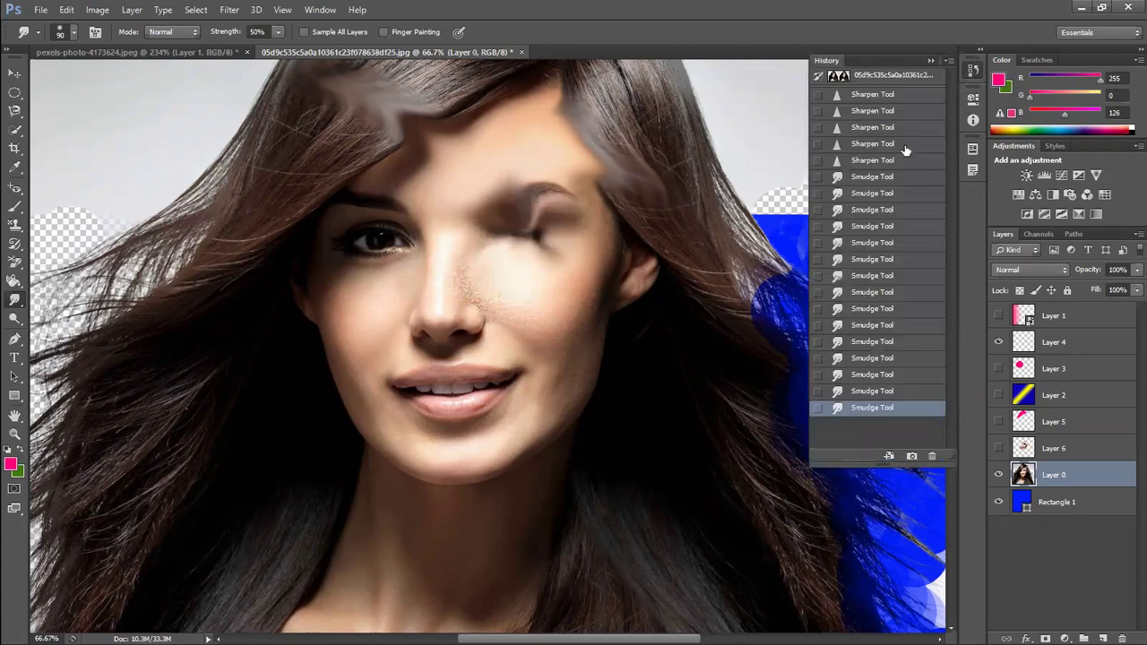
{"action": "left_click", "coordinate": [867, 161]}
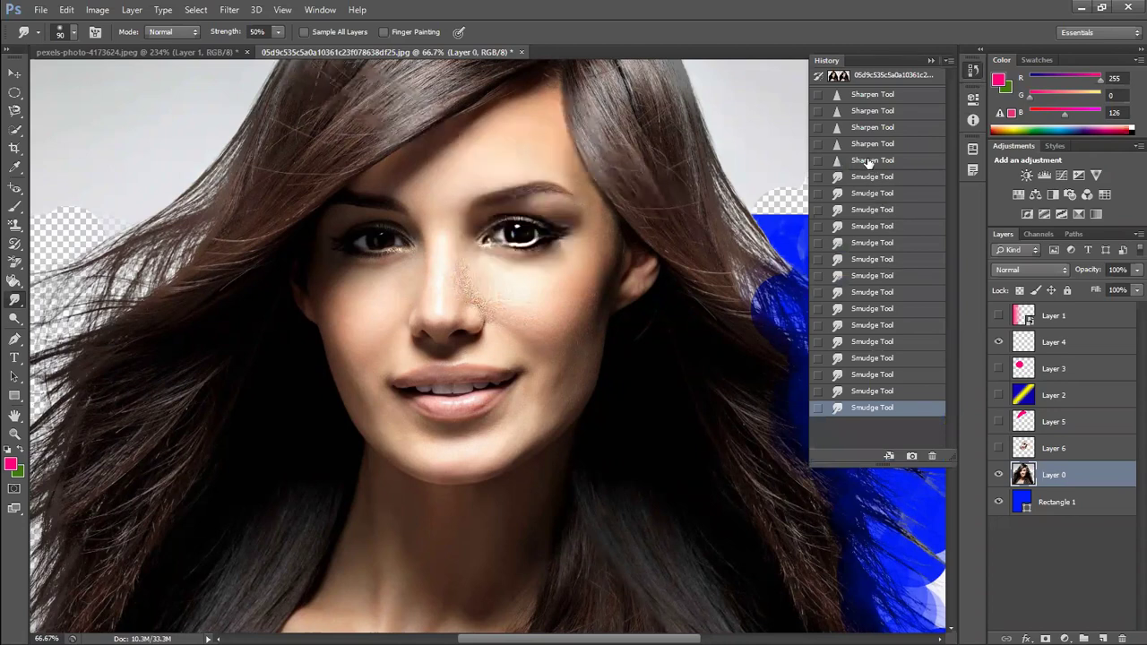
{"action": "left_click", "coordinate": [930, 60]}
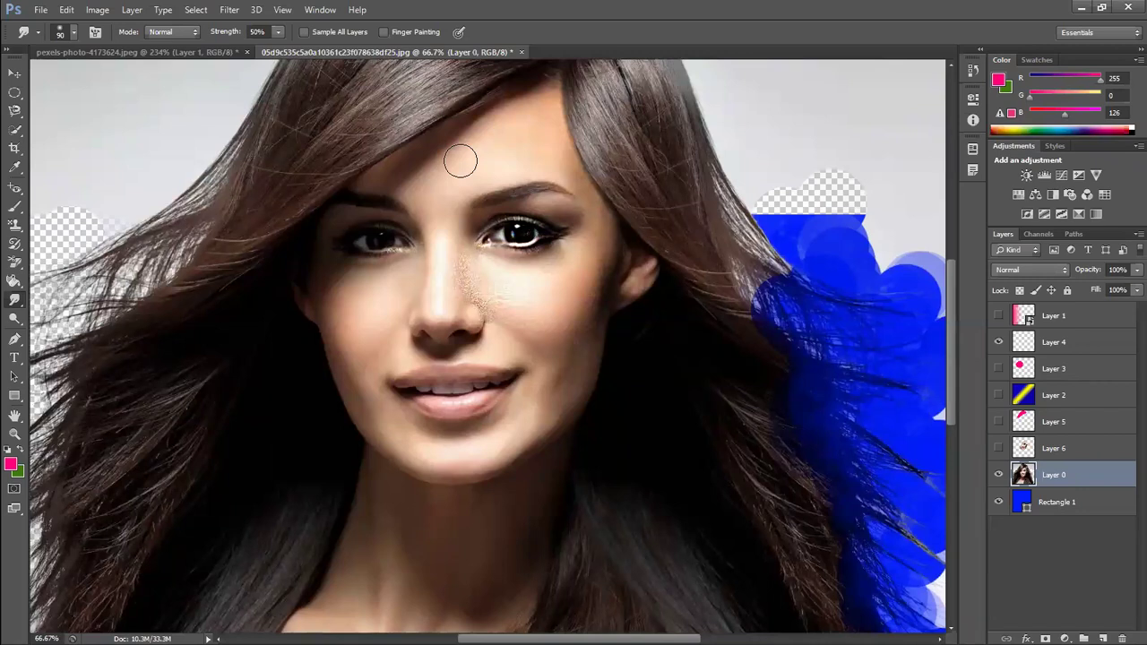
{"action": "key", "text": "ctrl+0"}
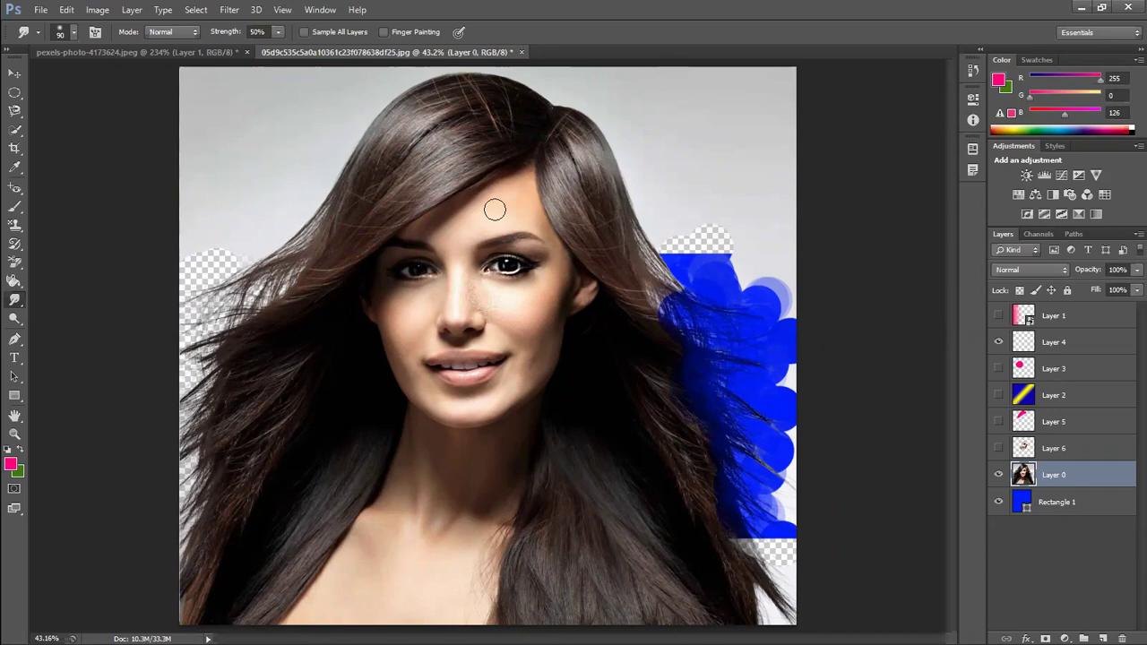
- Try smudging the hair above the forehead, then undo both smudge strokes
{"action": "mouse_move", "coordinate": [477, 180]}
{"action": "left_mouse_down"}
{"action": "mouse_move", "coordinate": [455, 119]}
{"action": "mouse_move", "coordinate": [417, 158]}
{"action": "left_mouse_up"}
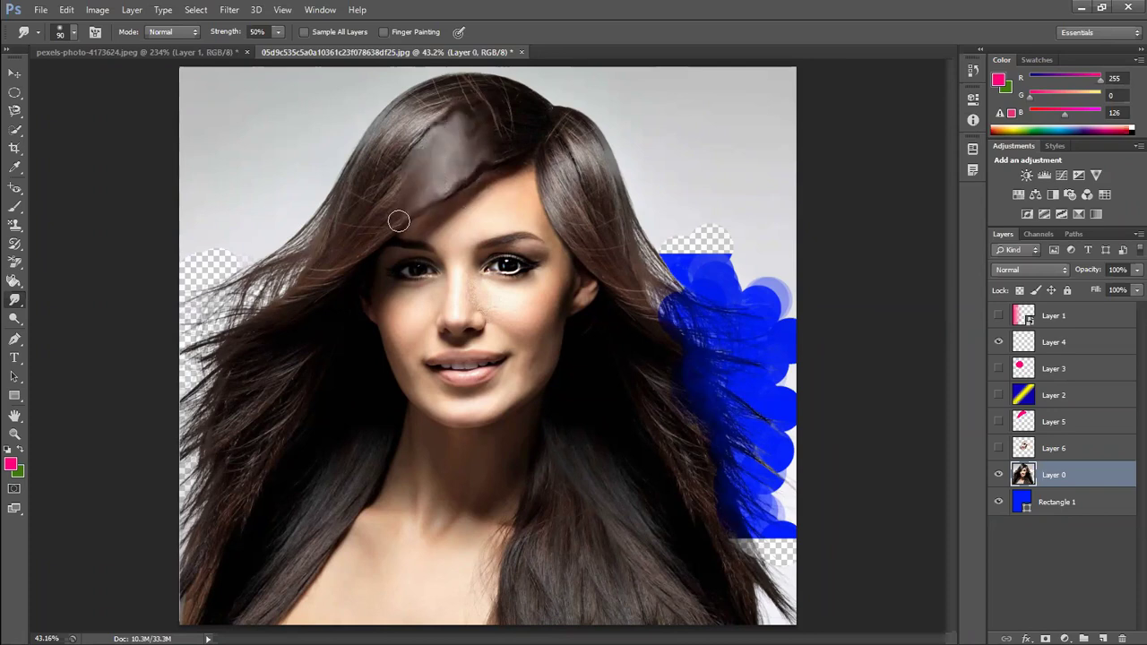
{"action": "left_click_drag", "start_coordinate": [417, 158], "coordinate": [472, 237]}
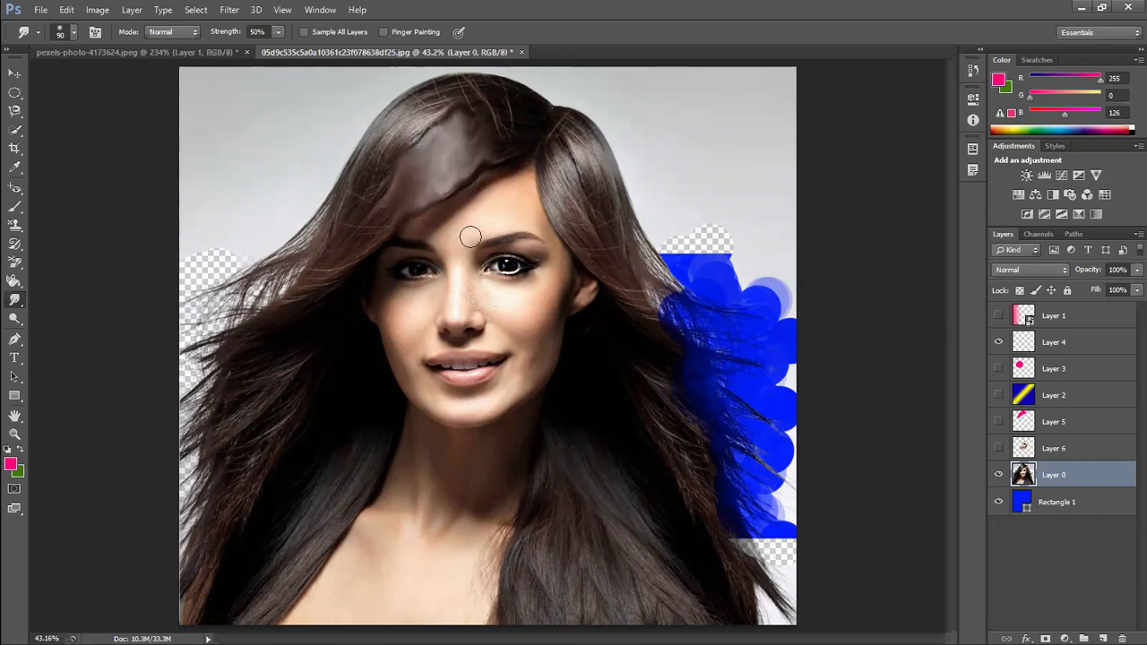
{"action": "key", "text": "ctrl+alt+z"}
{"action": "key", "text": "ctrl+alt+z"}
{"action": "key", "text": "ctrl+alt+z"}
{"action": "key", "text": "ctrl+alt+z"}
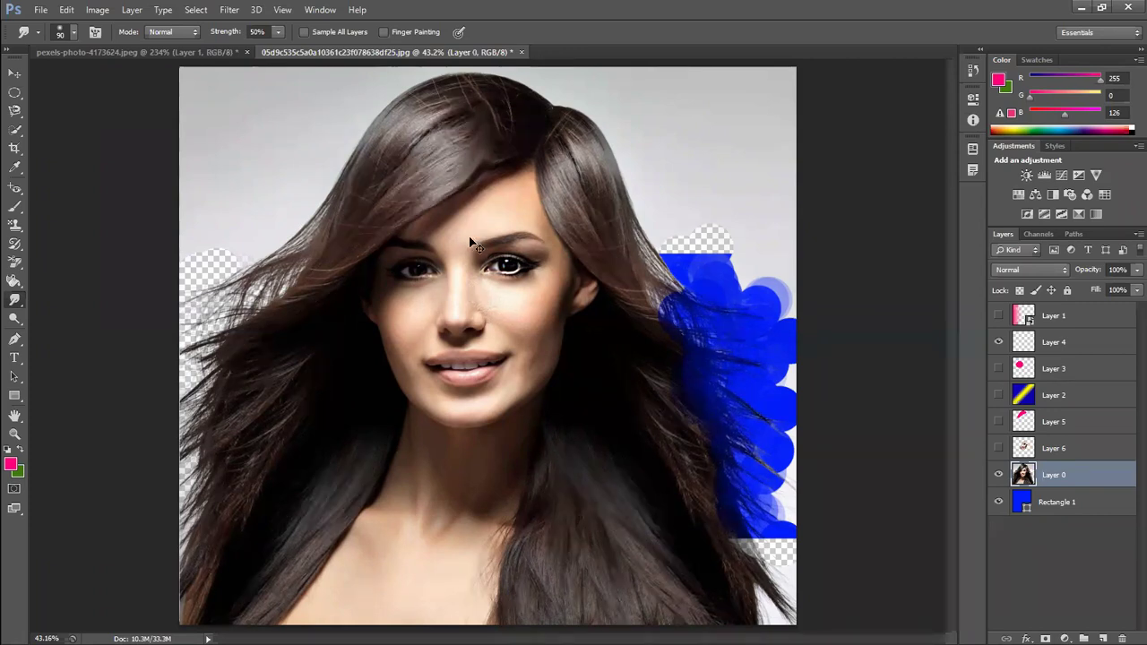
{"action": "key", "text": "ctrl+alt+z"}
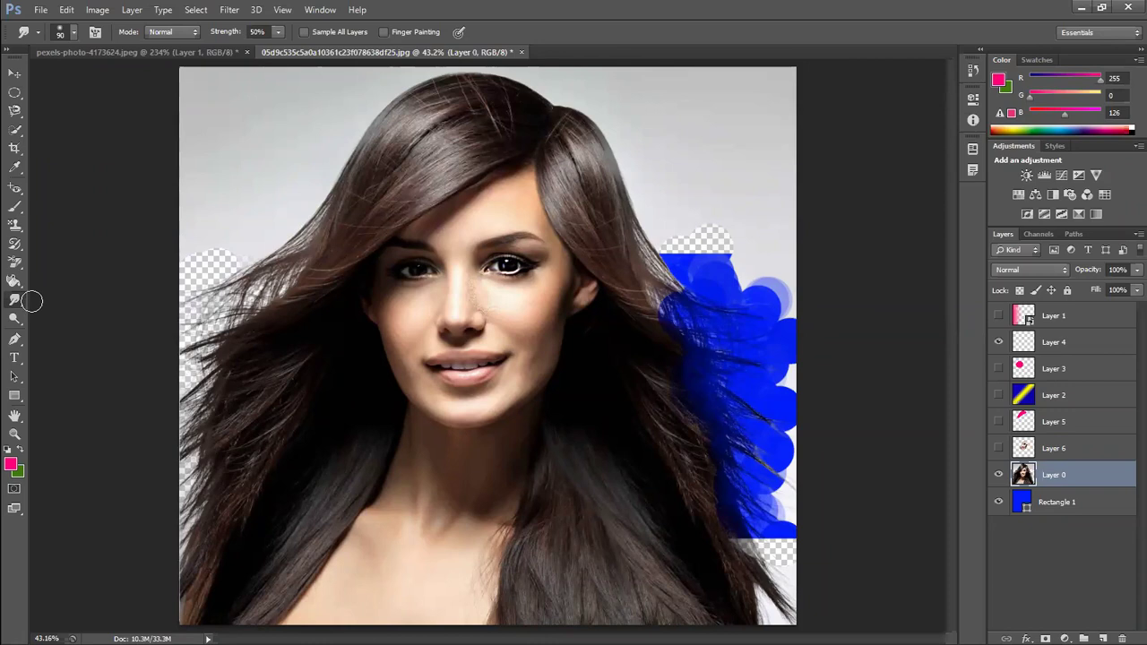
{"action": "right_click", "coordinate": [14, 303]}
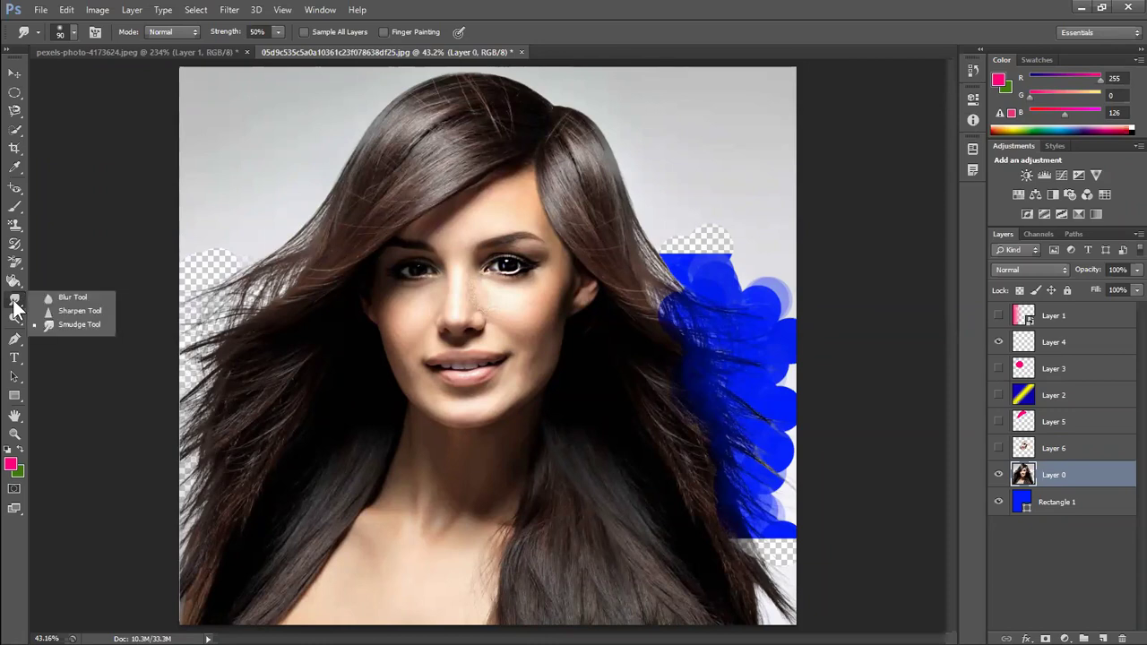
- Switch to the Dodge Tool at brush size 125, test a stroke on the hair and undo it
{"action": "left_click", "coordinate": [14, 319]}
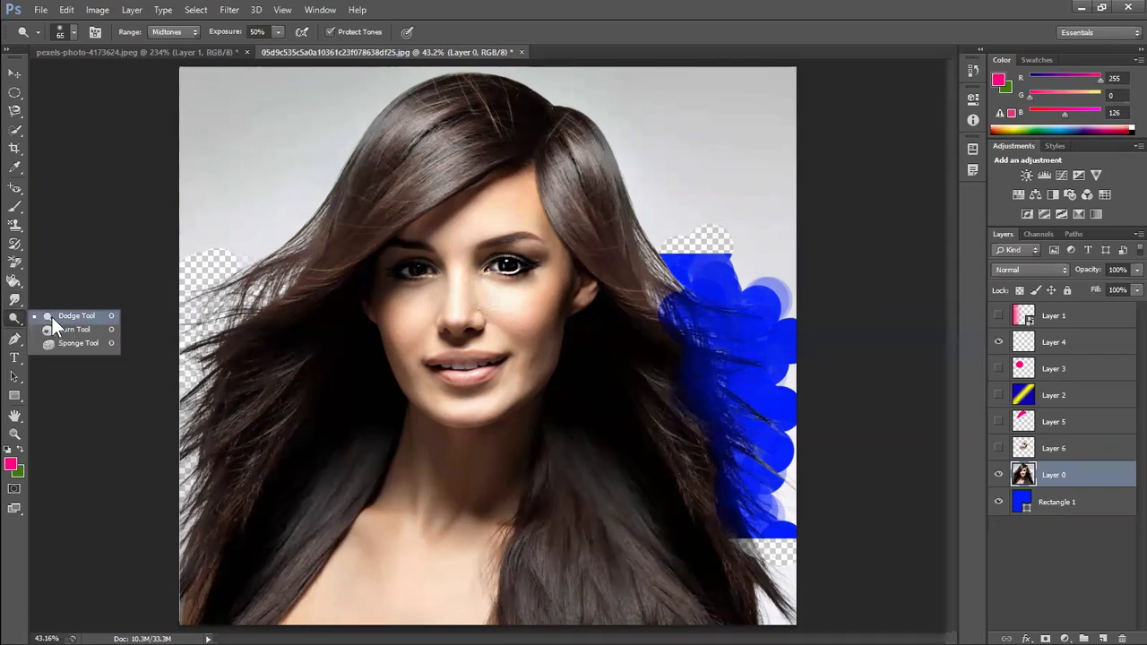
{"action": "left_click", "coordinate": [52, 317]}
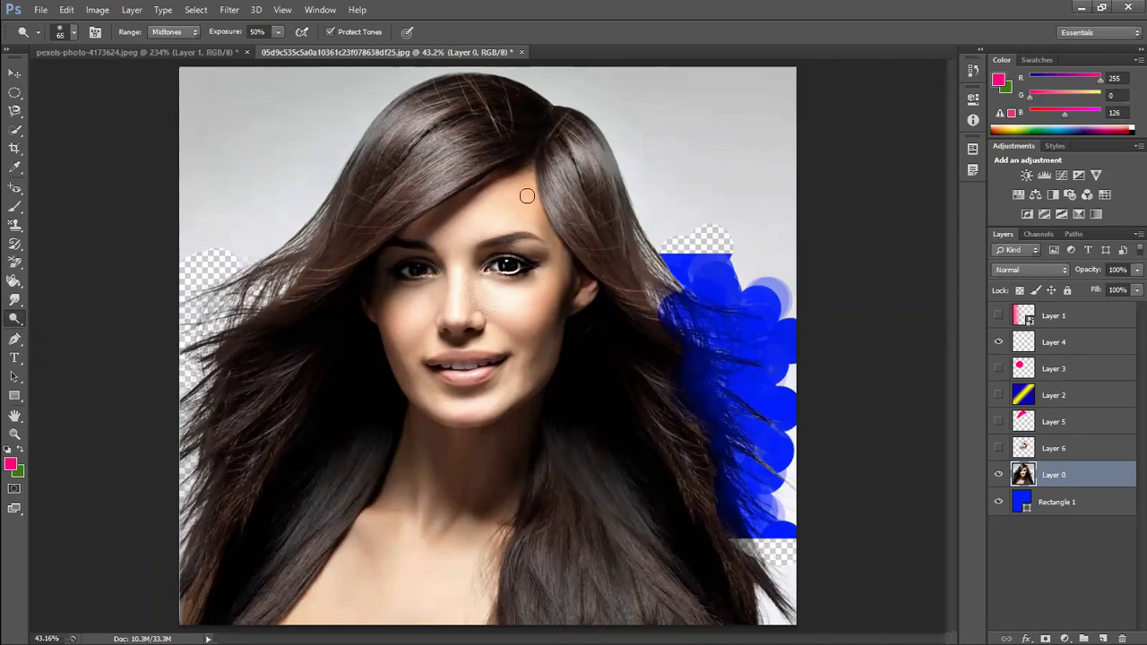
{"action": "key", "text": "bracketright"}
{"action": "key", "text": "bracketright"}
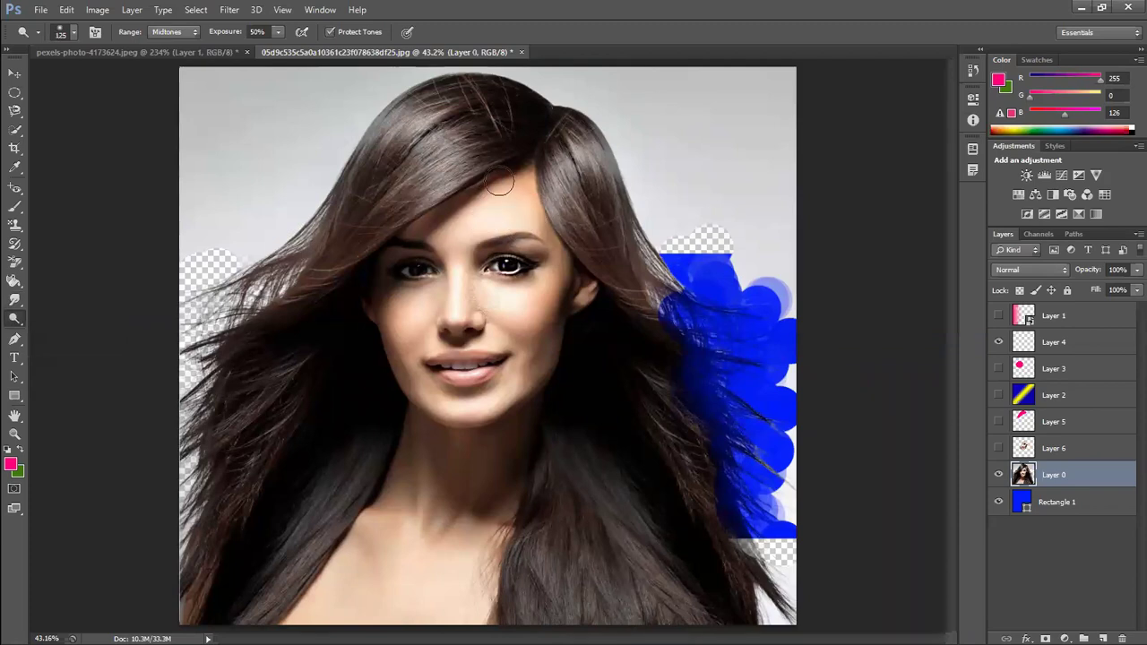
{"action": "left_click_drag", "start_coordinate": [451, 232], "coordinate": [608, 146]}
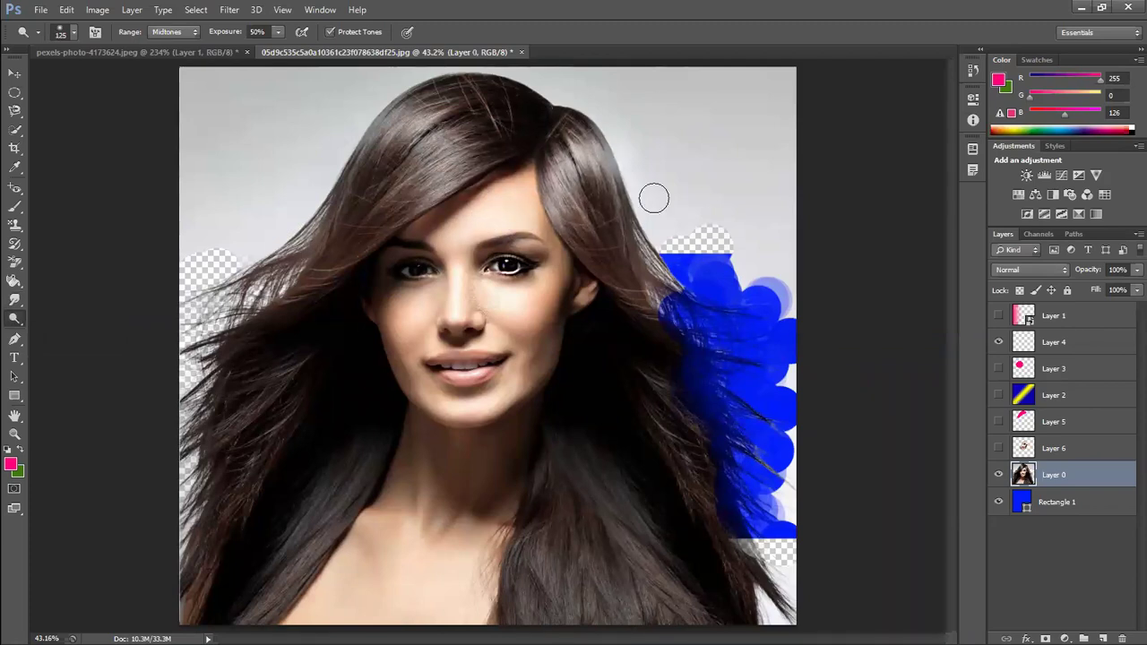
{"action": "key", "text": "ctrl+z"}
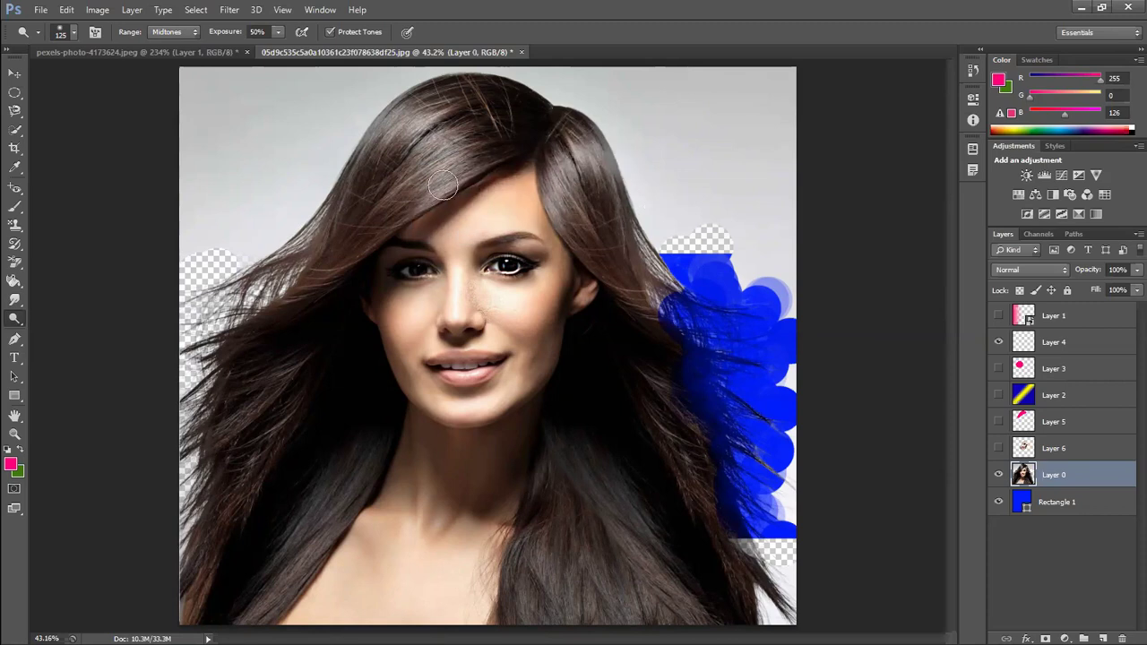
- Lighten the forehead hairline and left cheek, then refine the hairline with a 70 px brush
{"action": "scroll", "coordinate": [442, 209], "scroll_direction": "up", "scroll_amount": 2}
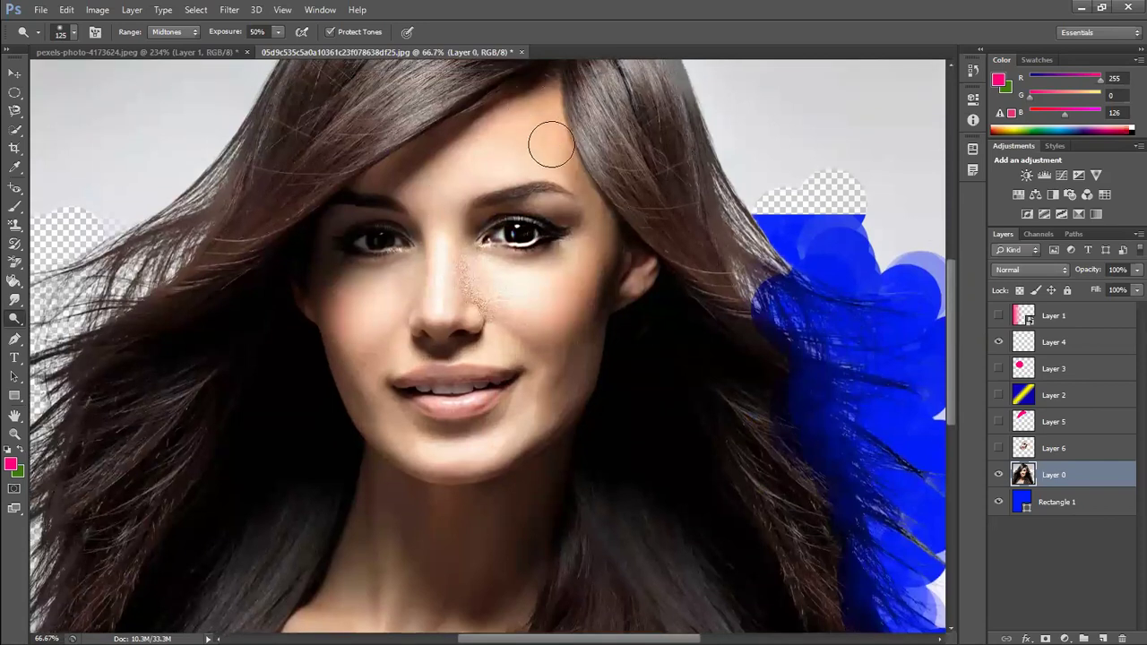
{"action": "mouse_move", "coordinate": [530, 122]}
{"action": "left_mouse_down"}
{"action": "mouse_move", "coordinate": [520, 160]}
{"action": "mouse_move", "coordinate": [586, 204]}
{"action": "mouse_move", "coordinate": [592, 263]}
{"action": "mouse_move", "coordinate": [528, 287]}
{"action": "mouse_move", "coordinate": [499, 276]}
{"action": "left_mouse_up"}
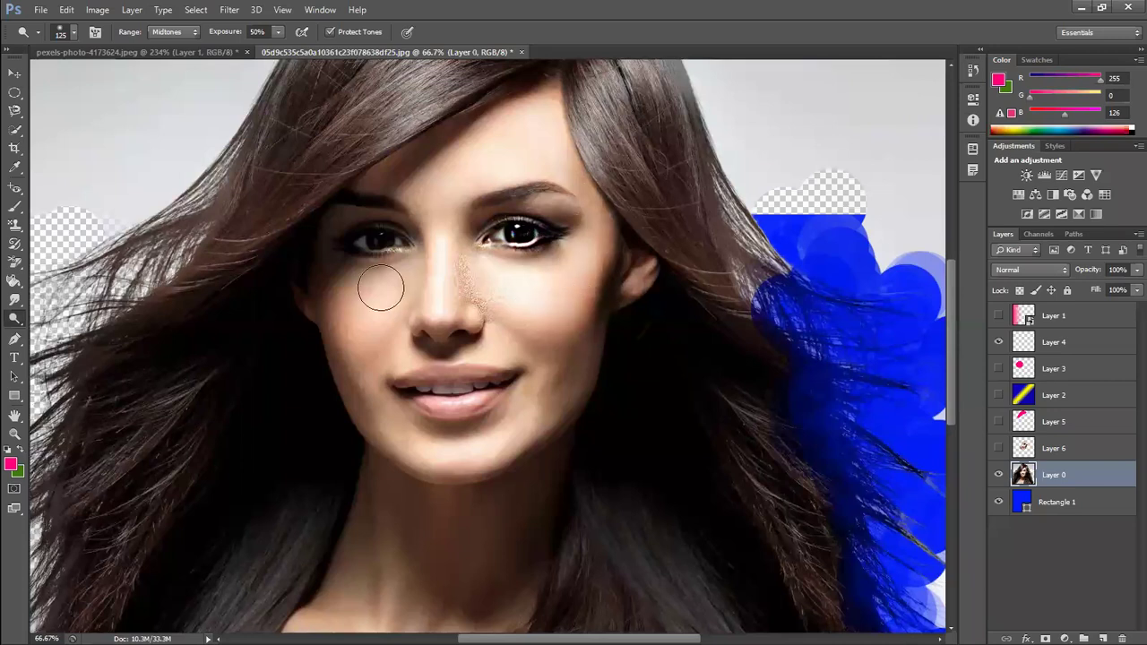
{"action": "mouse_move", "coordinate": [371, 283]}
{"action": "left_mouse_down"}
{"action": "mouse_move", "coordinate": [367, 332]}
{"action": "mouse_move", "coordinate": [391, 284]}
{"action": "mouse_move", "coordinate": [350, 310]}
{"action": "mouse_move", "coordinate": [362, 371]}
{"action": "mouse_move", "coordinate": [442, 448]}
{"action": "mouse_move", "coordinate": [561, 403]}
{"action": "mouse_move", "coordinate": [568, 379]}
{"action": "mouse_move", "coordinate": [550, 384]}
{"action": "mouse_move", "coordinate": [615, 269]}
{"action": "left_mouse_up"}
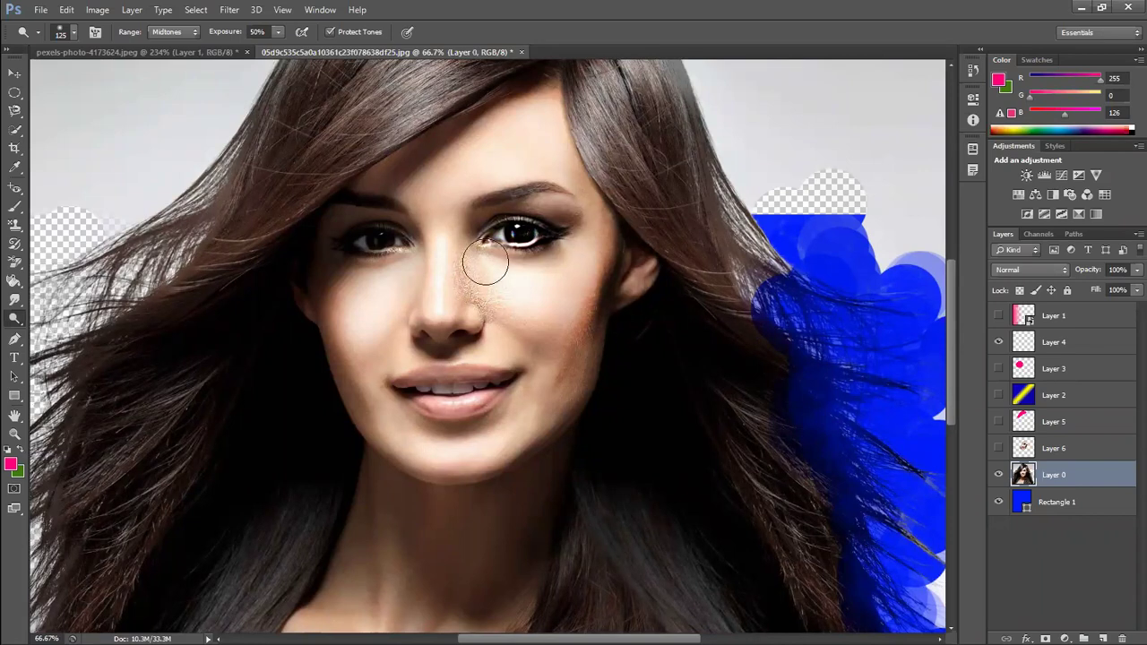
{"action": "key", "text": "bracketleft"}
{"action": "key", "text": "bracketleft"}
{"action": "key", "text": "bracketleft"}
{"action": "mouse_move", "coordinate": [439, 139]}
{"action": "left_mouse_down"}
{"action": "mouse_move", "coordinate": [427, 143]}
{"action": "mouse_move", "coordinate": [433, 162]}
{"action": "mouse_move", "coordinate": [451, 153]}
{"action": "left_mouse_up"}
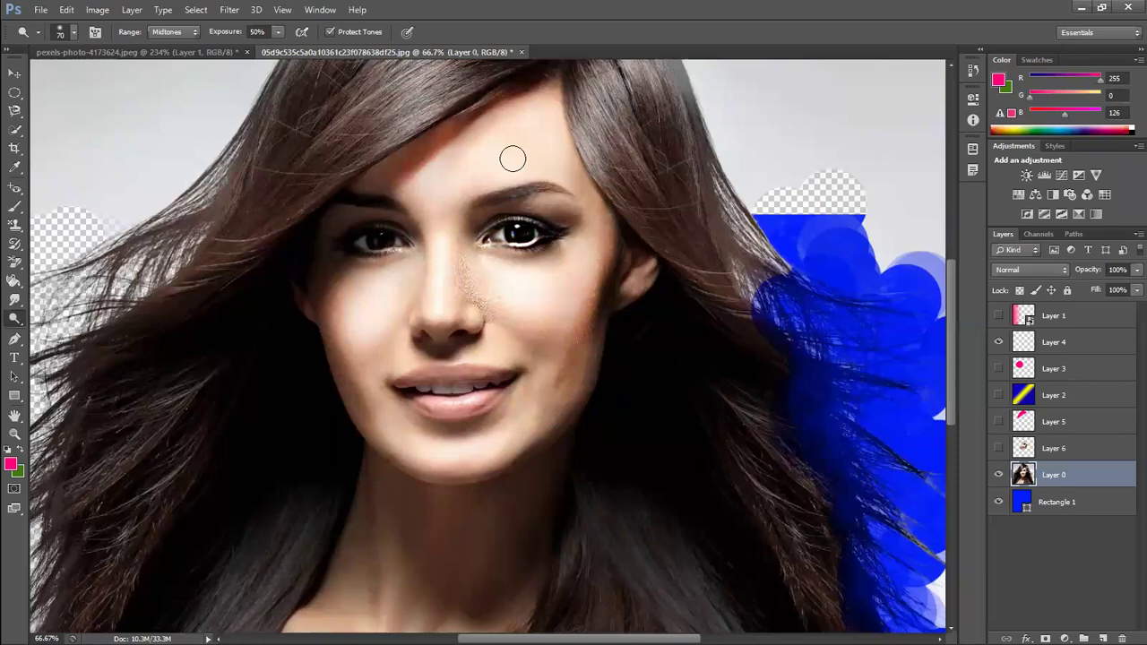
{"action": "right_click", "coordinate": [15, 319]}
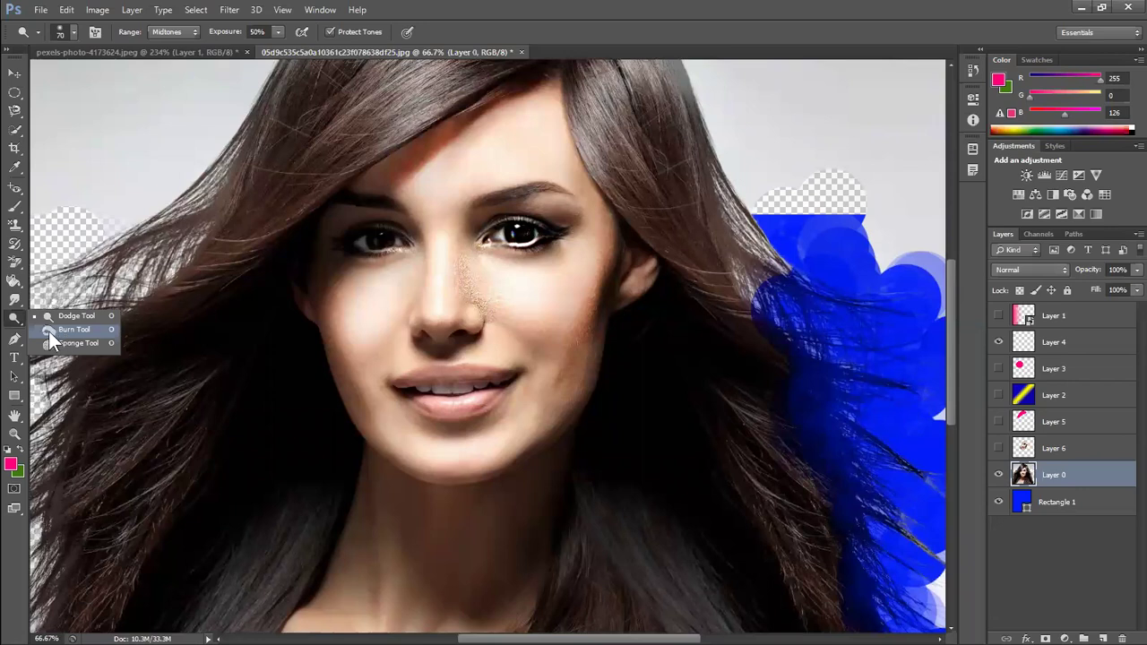
{"action": "left_click", "coordinate": [53, 331]}
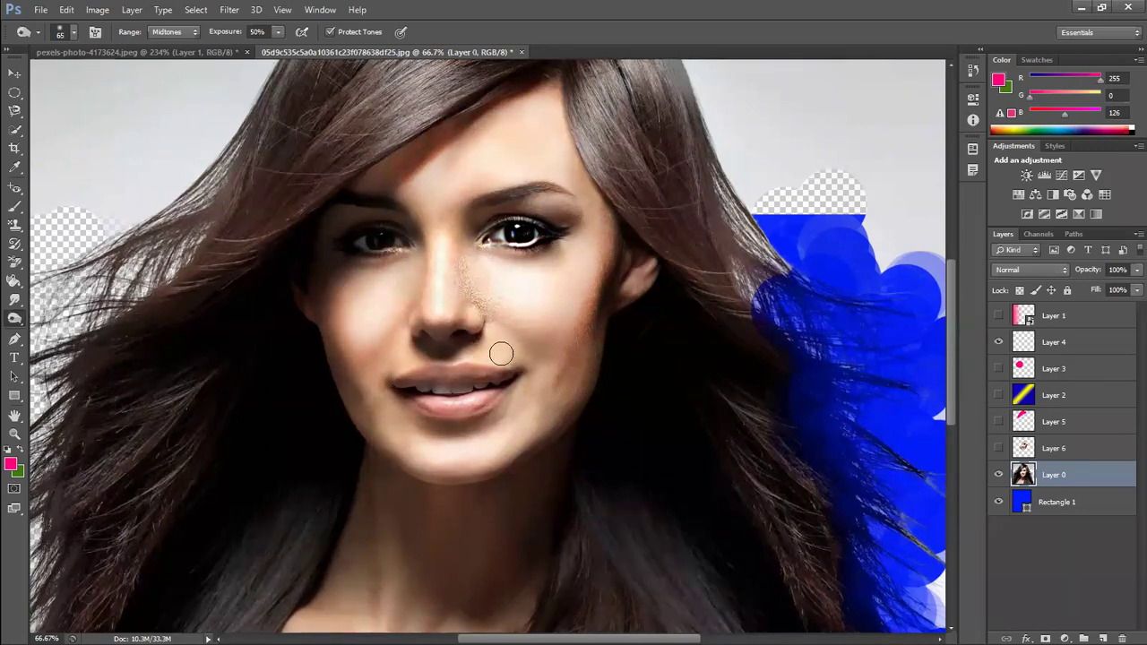
{"action": "key", "text": "ctrl+z"}
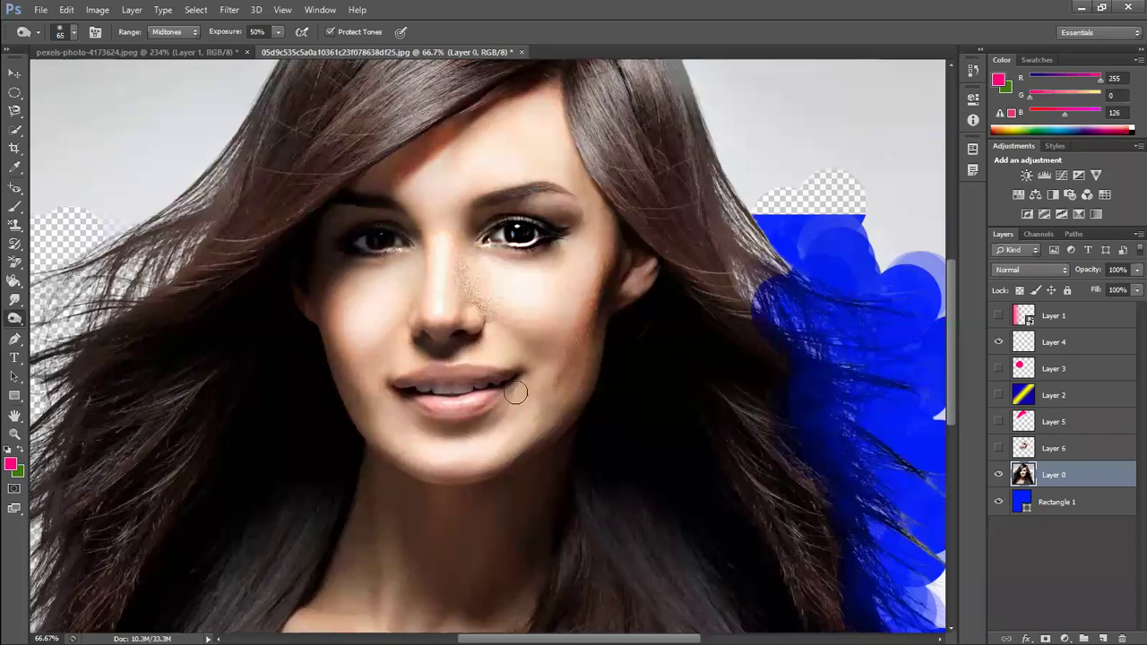
{"action": "left_click", "coordinate": [23, 302]}
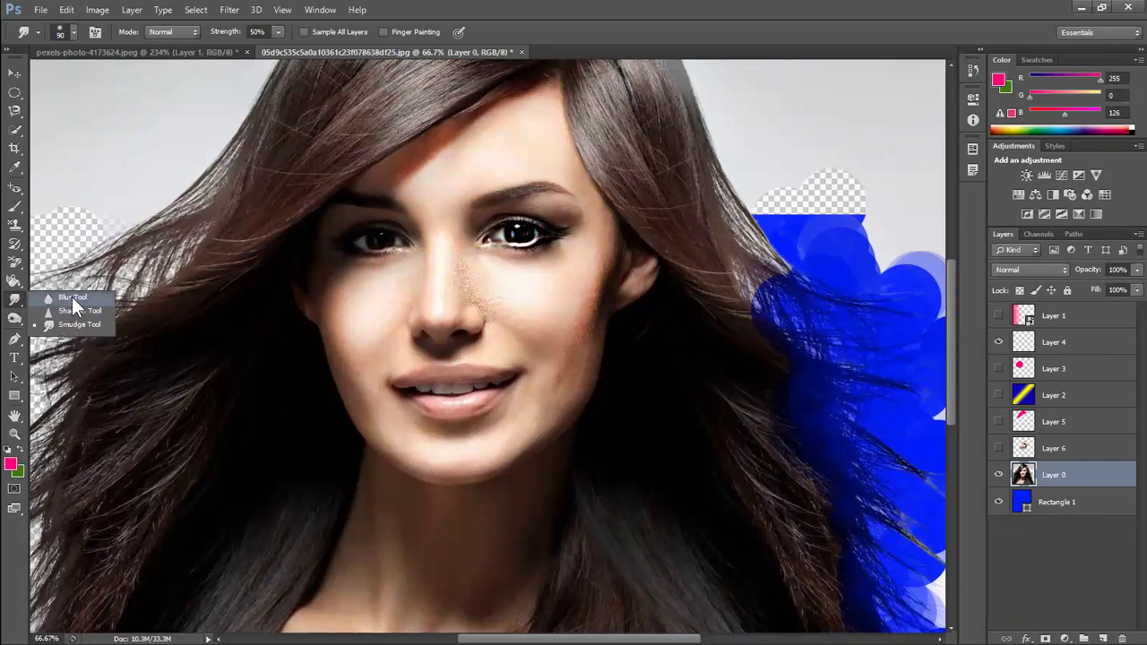
{"action": "left_click", "coordinate": [16, 328]}
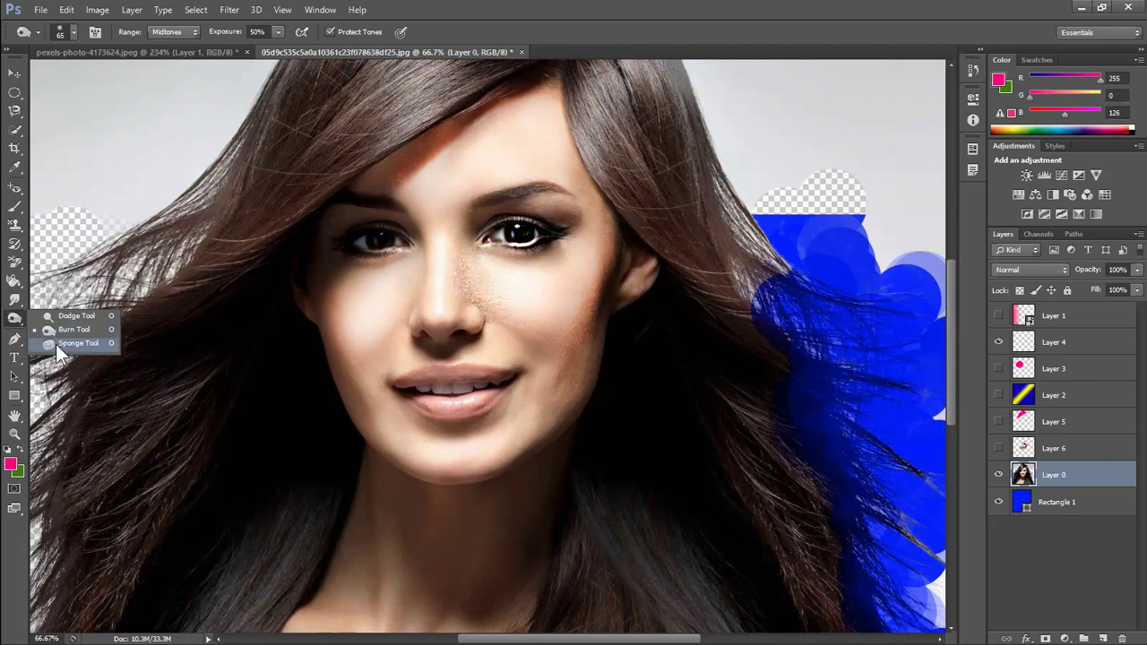
{"action": "left_click", "coordinate": [65, 344]}
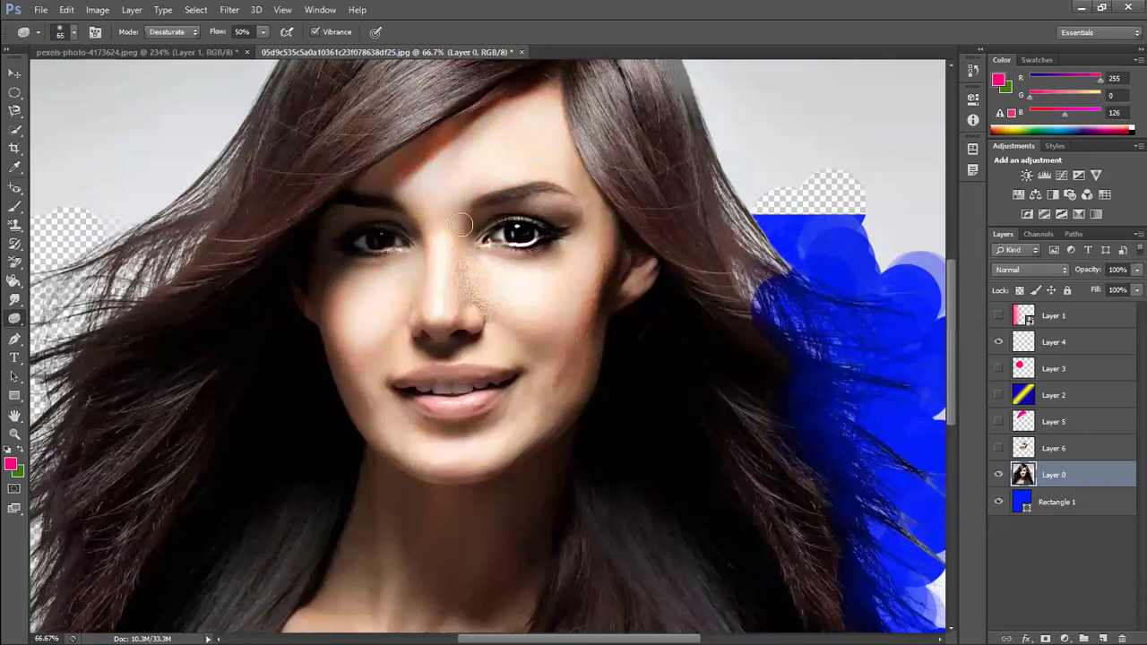
{"action": "key", "text": "bracketright"}
{"action": "key", "text": "bracketright"}
{"action": "key", "text": "bracketright"}
{"action": "left_click_drag", "start_coordinate": [543, 113], "coordinate": [474, 153]}
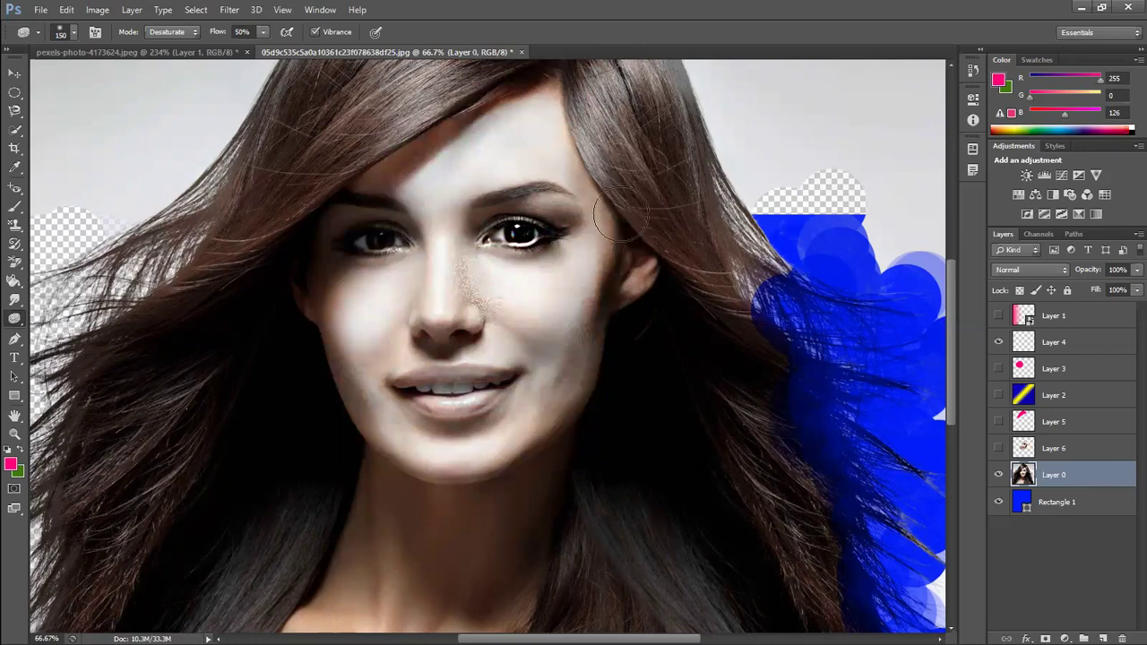
{"action": "key", "text": "ctrl+z"}
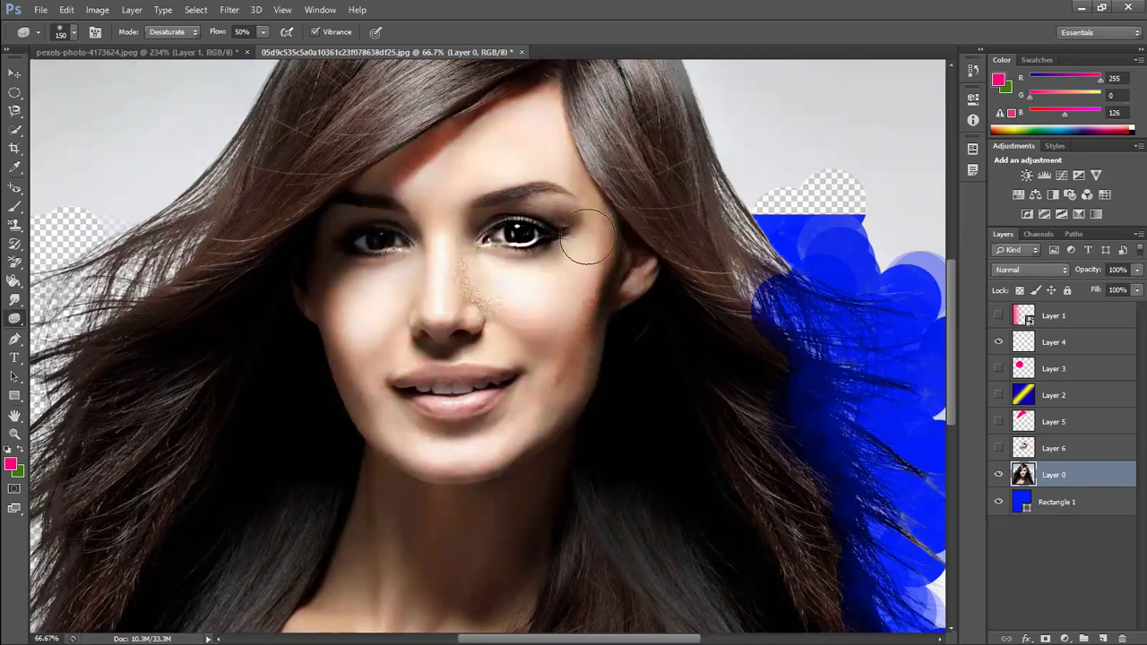
{"action": "right_click", "coordinate": [14, 320]}
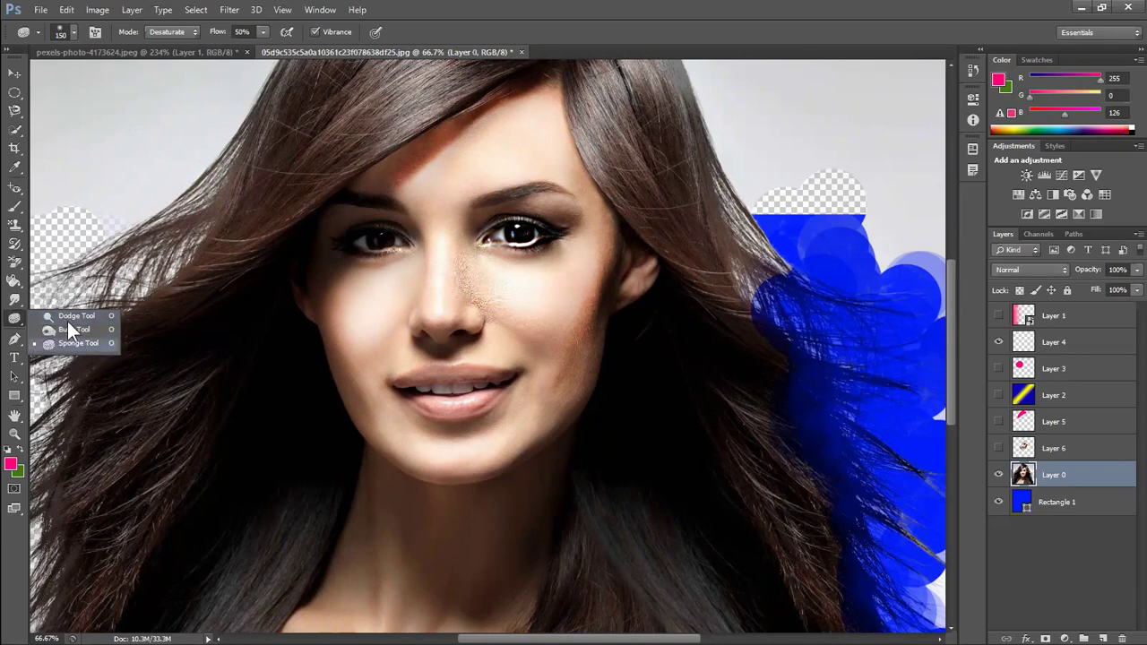
- Choose the Sponge Tool with size 150, Desaturate mode and 50% flow
{"action": "left_click", "coordinate": [15, 341]}
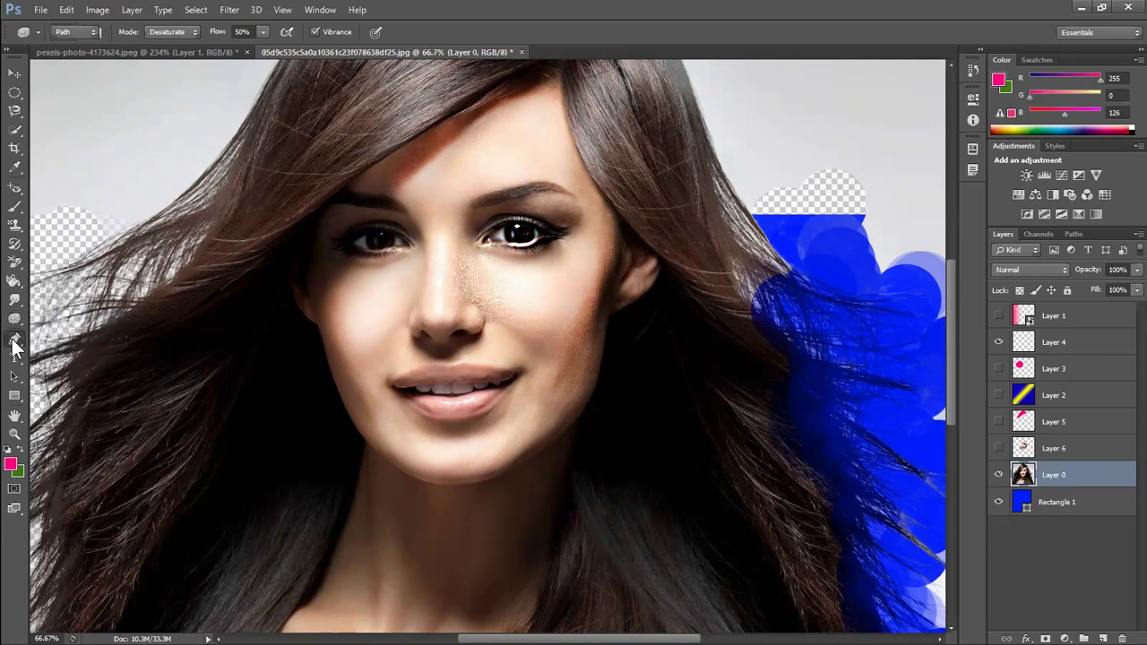
{"action": "left_click", "coordinate": [12, 345]}
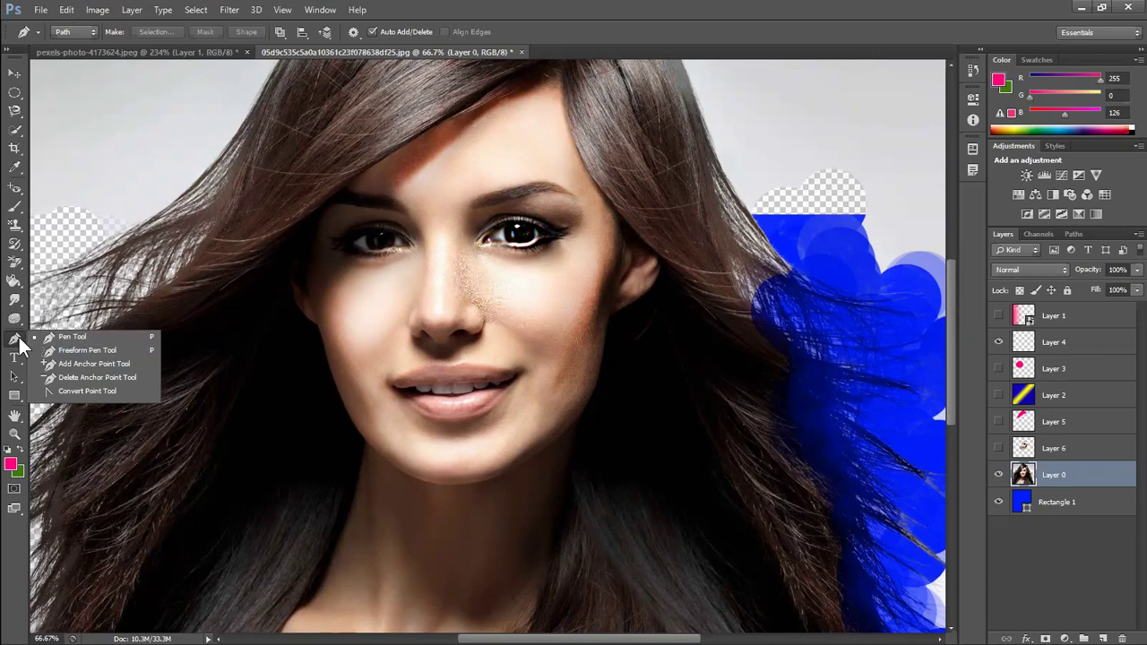
{"action": "left_click", "coordinate": [19, 337]}
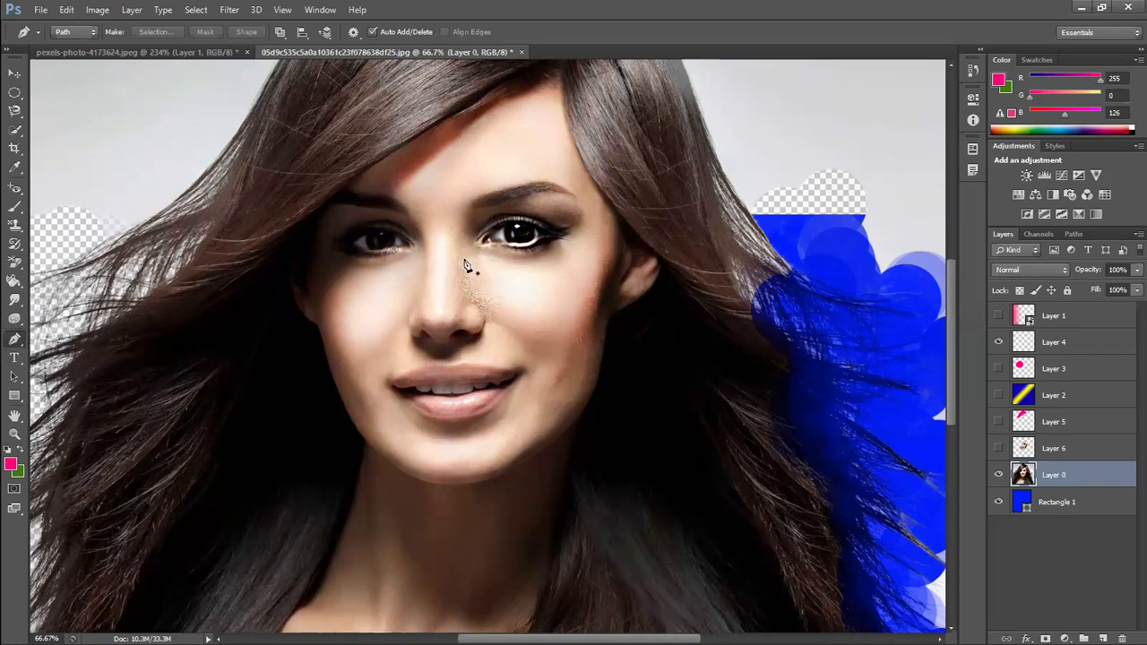
{"action": "left_click", "coordinate": [14, 73]}
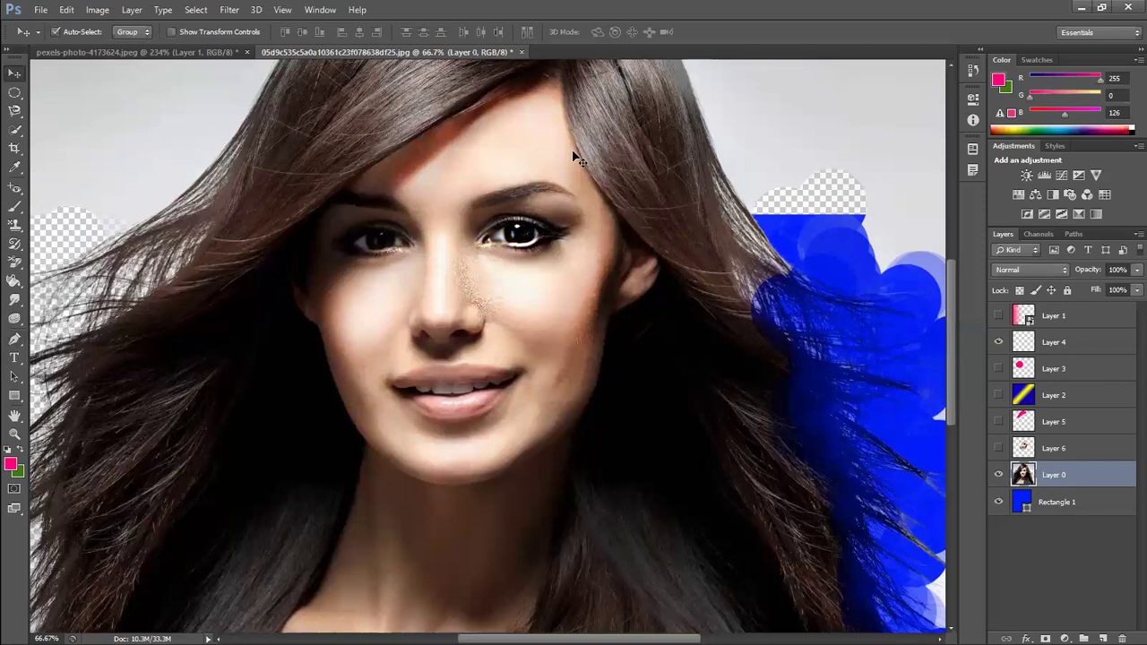
{"action": "scroll", "coordinate": [579, 159], "scroll_direction": "down", "scroll_amount": 3}
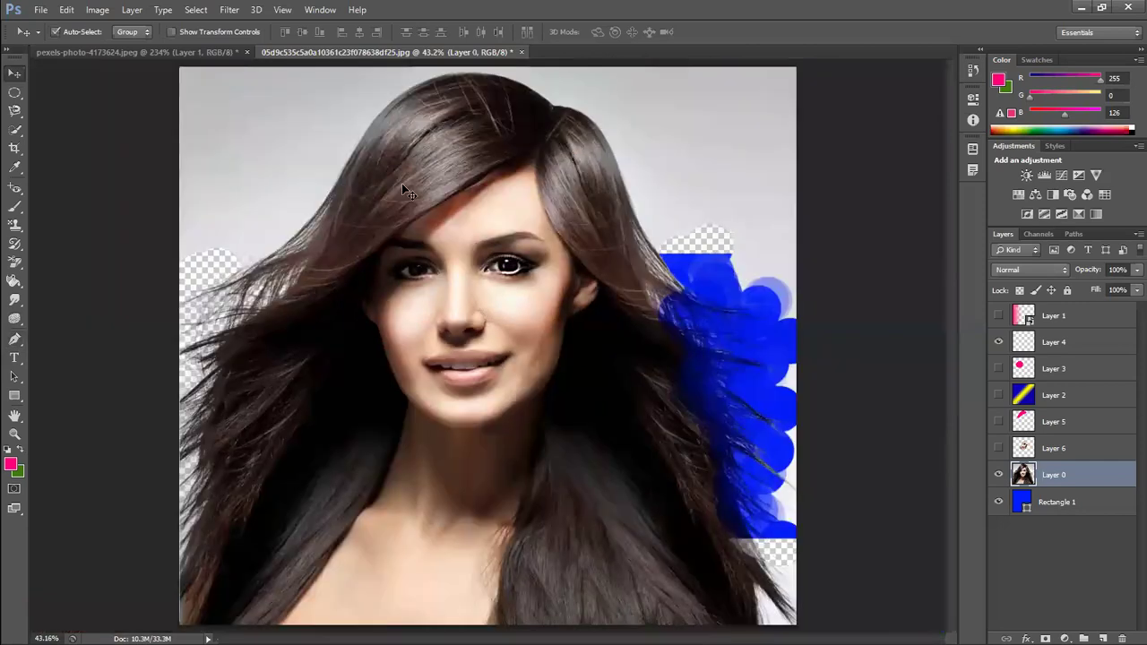
{"action": "left_click", "coordinate": [15, 319]}
{"action": "left_click", "coordinate": [64, 343]}
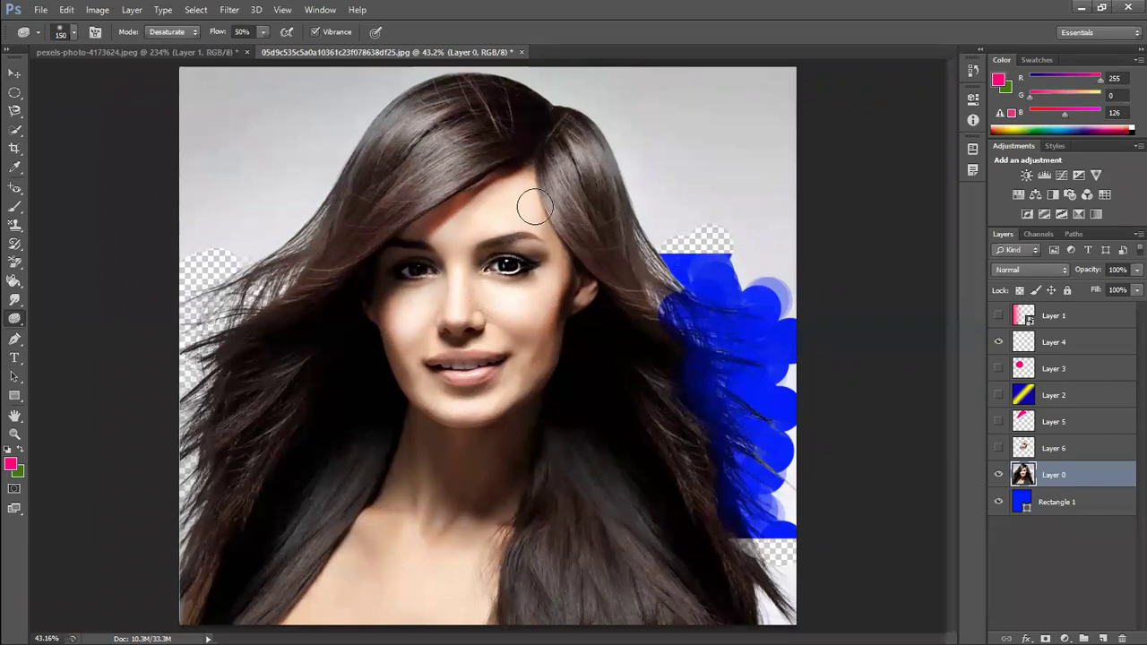
- Enlarge the sponge brush to 300, then switch to Move and deselect Layer 0
{"action": "key", "text": "bracketright"}
{"action": "key", "text": "bracketright"}
{"action": "key", "text": "bracketright"}
{"action": "left_click", "coordinate": [15, 73]}
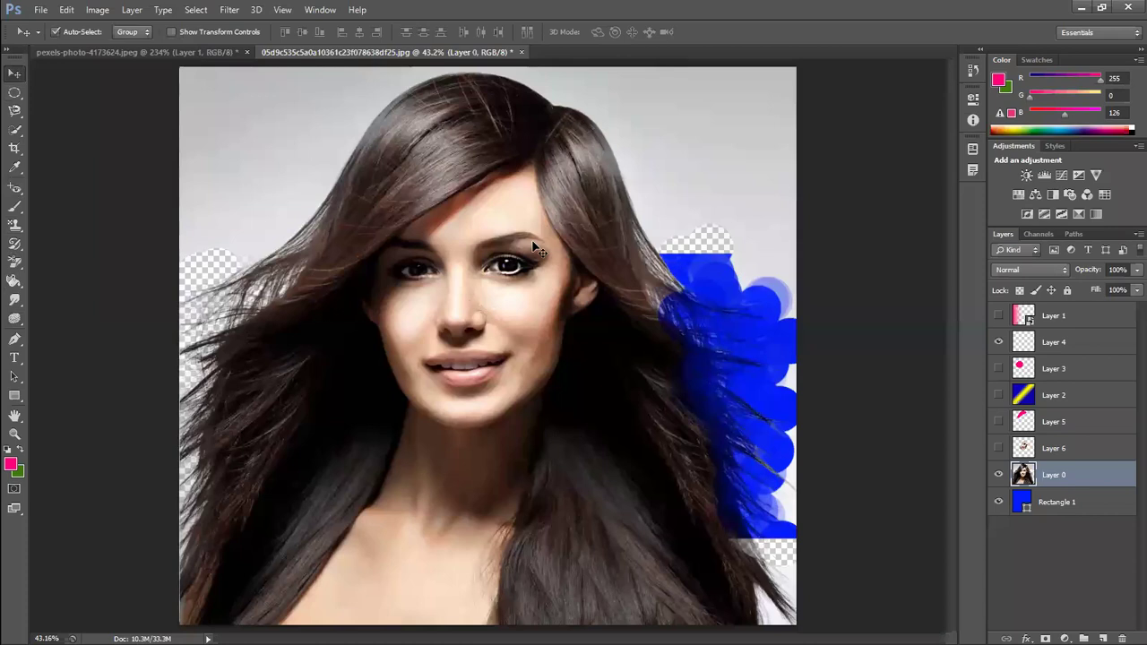
{"action": "left_click", "coordinate": [840, 254]}
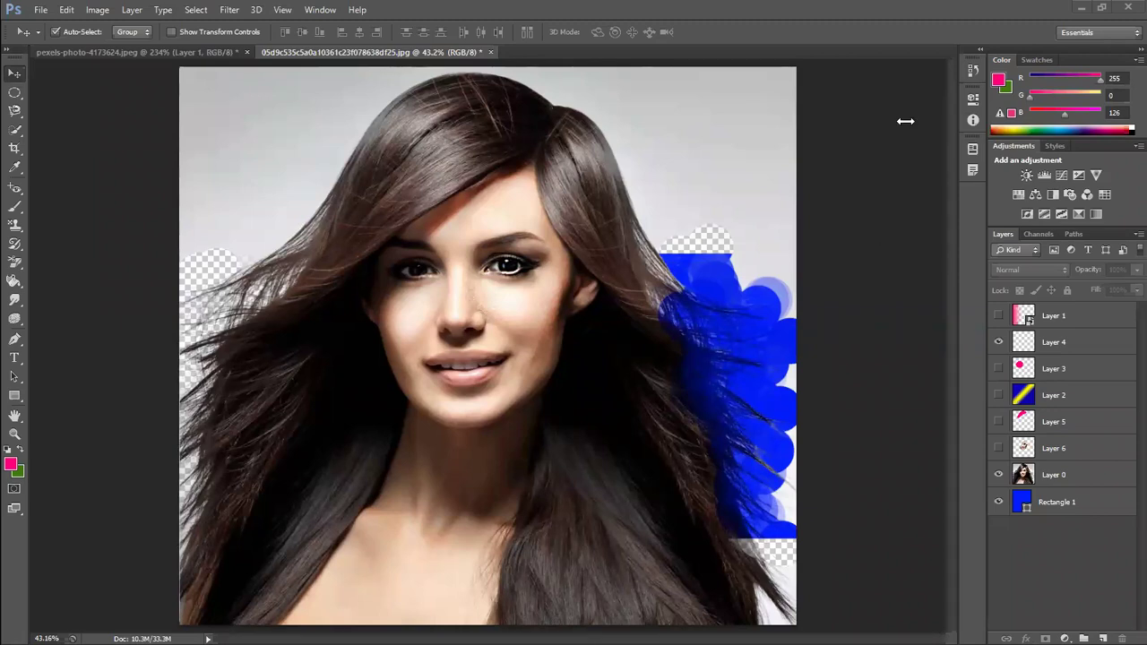
- Browse the Eraser, Gradient/Paint Bucket and History Brush tool flyouts
{"action": "left_click", "coordinate": [17, 263]}
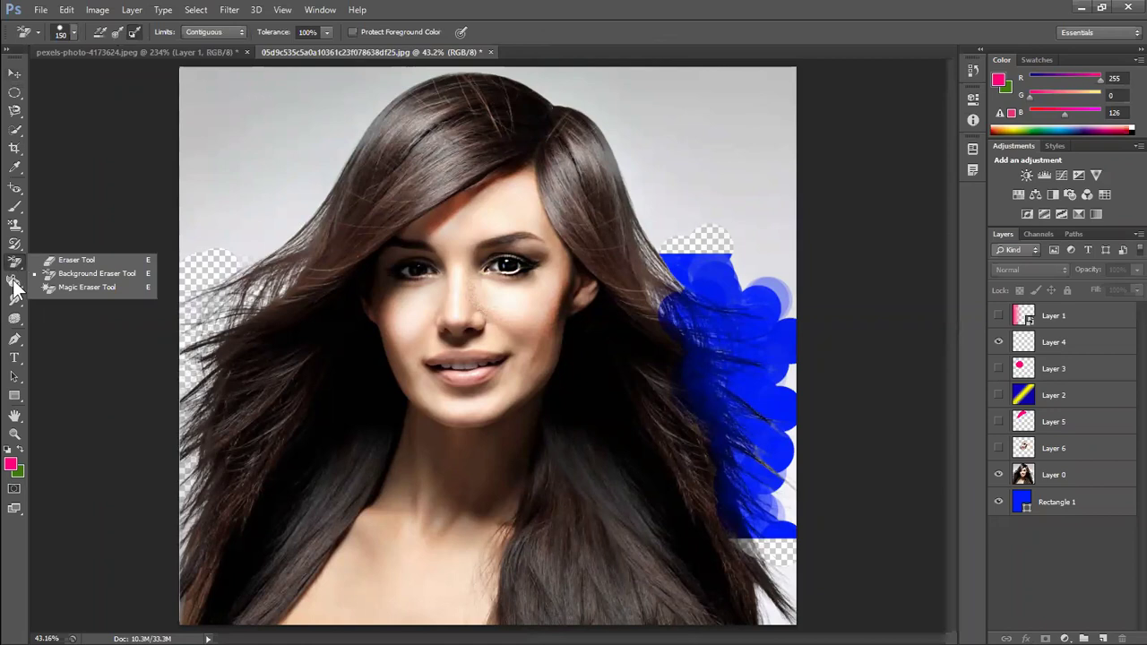
{"action": "left_click", "coordinate": [13, 282]}
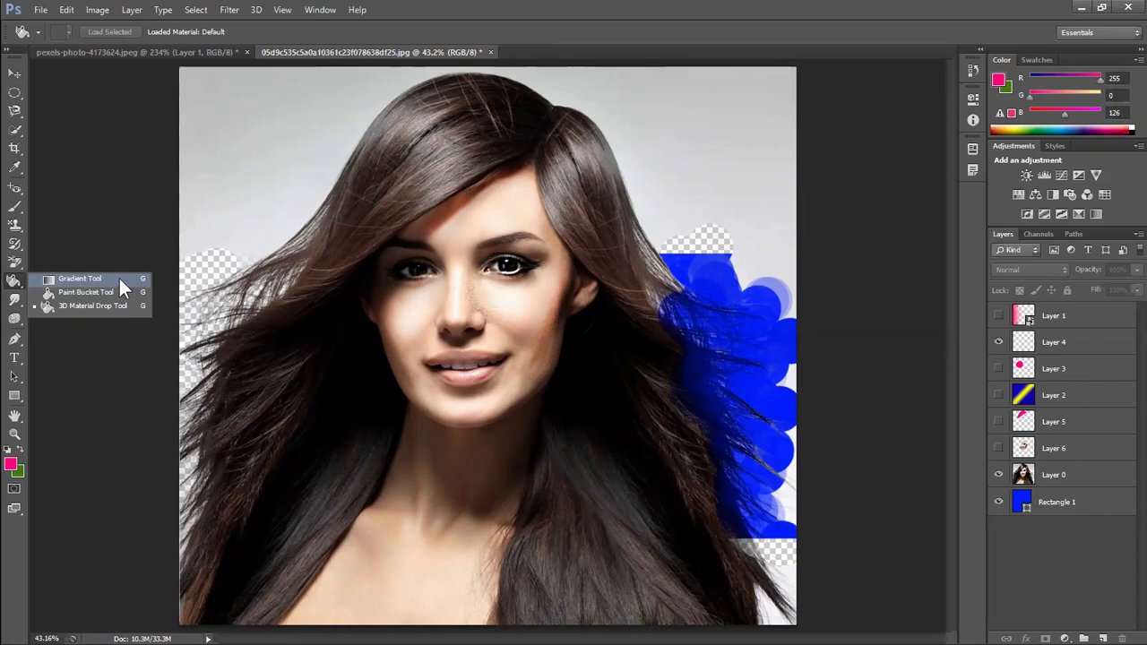
{"action": "left_click", "coordinate": [118, 278]}
{"action": "left_click", "coordinate": [15, 262]}
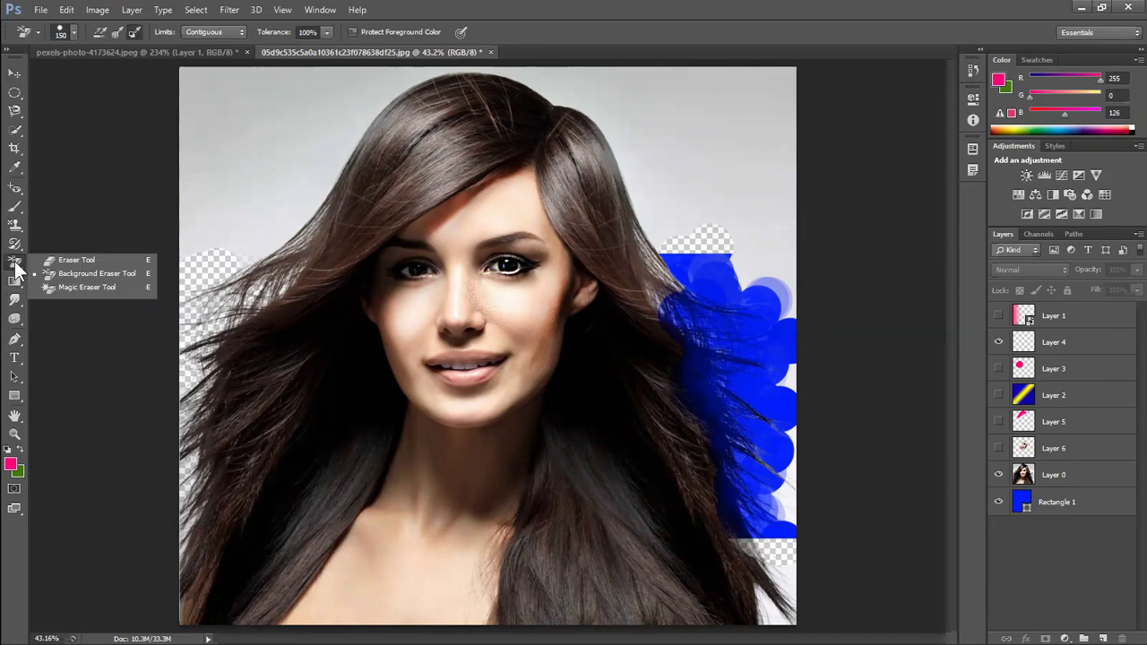
{"action": "left_click", "coordinate": [12, 246]}
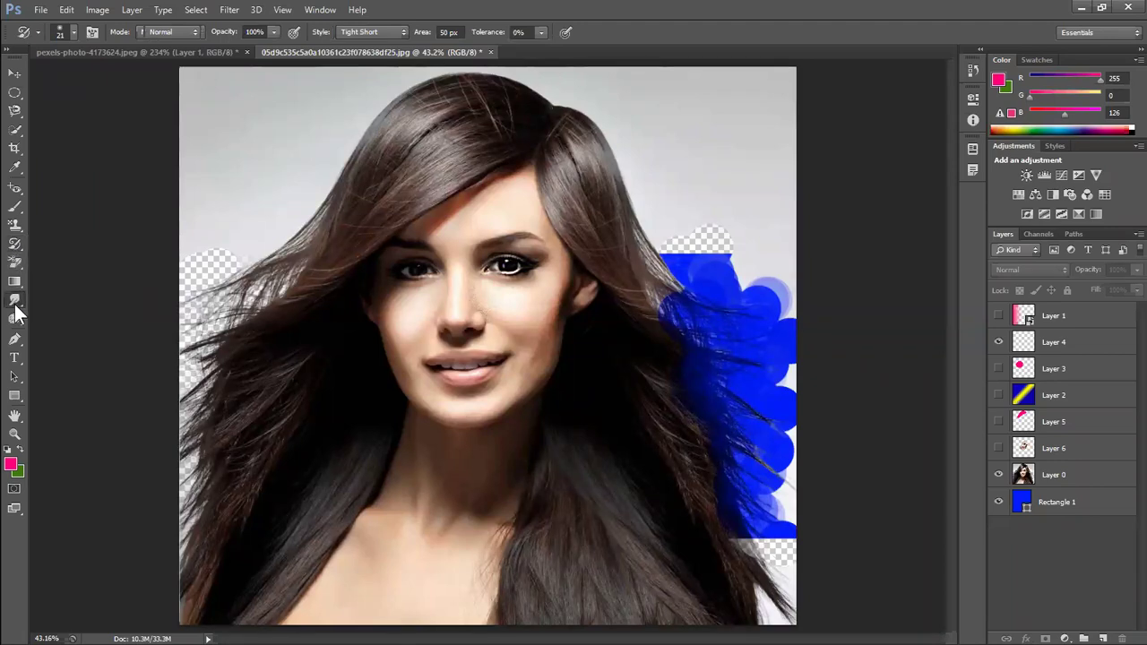
- Browse the Blur, Dodge, History Brush and Clone Stamp flyouts, then select the Smudge Tool
{"action": "left_click", "coordinate": [15, 301]}
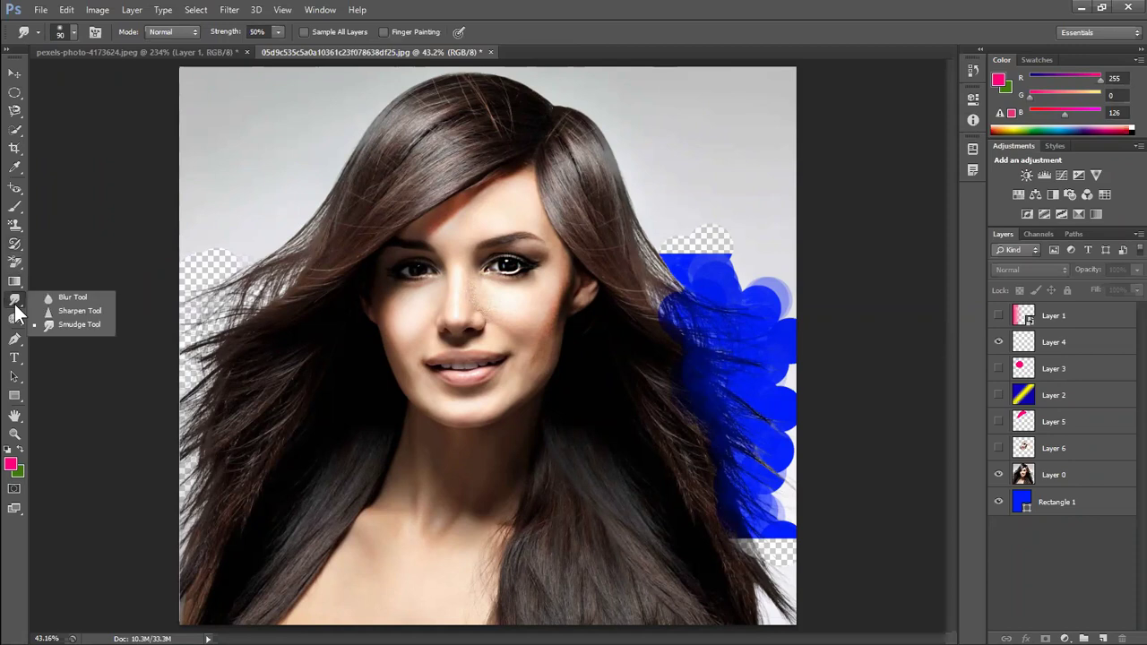
{"action": "left_click", "coordinate": [15, 321]}
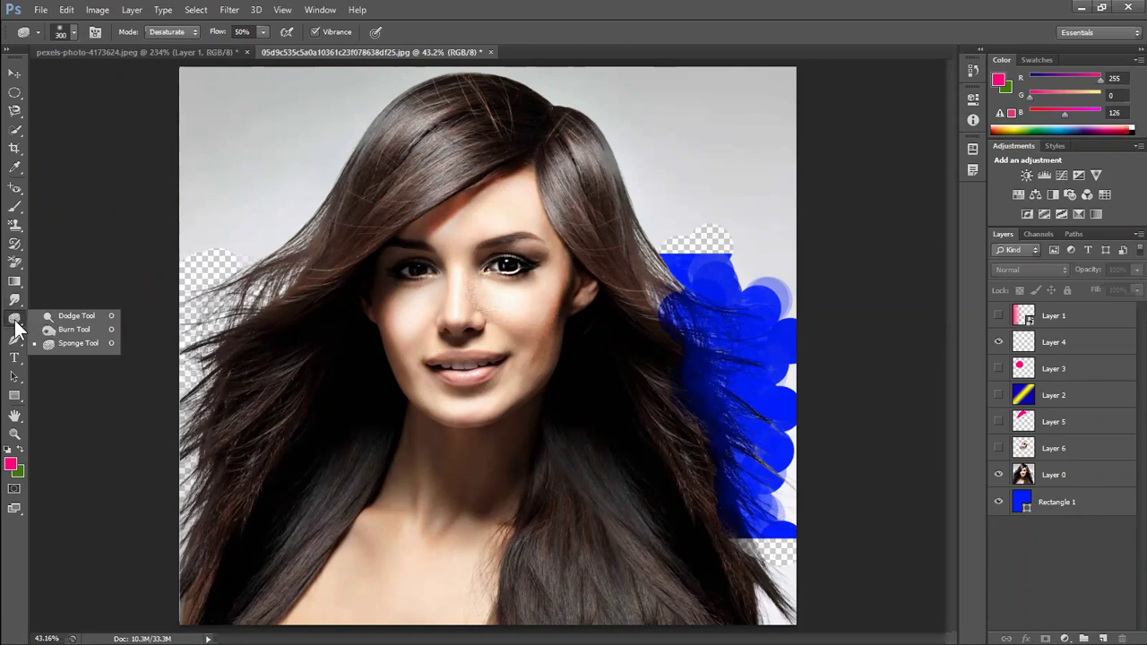
{"action": "left_click", "coordinate": [13, 245]}
{"action": "left_click", "coordinate": [16, 225]}
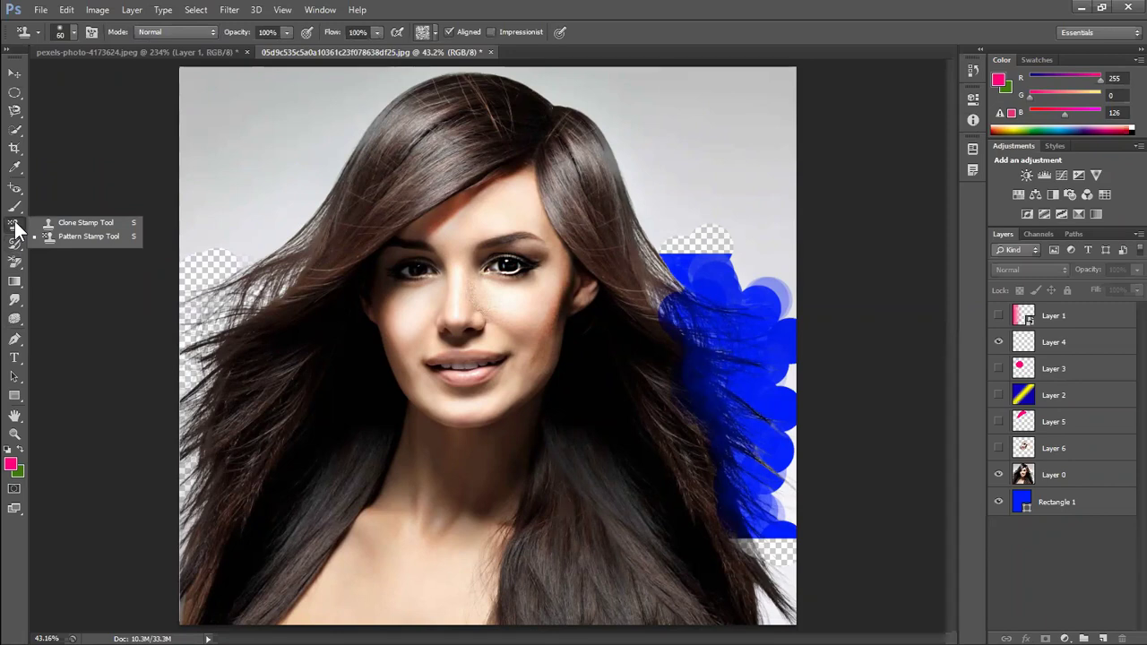
{"action": "left_click", "coordinate": [16, 300]}
{"action": "right_click", "coordinate": [16, 305]}
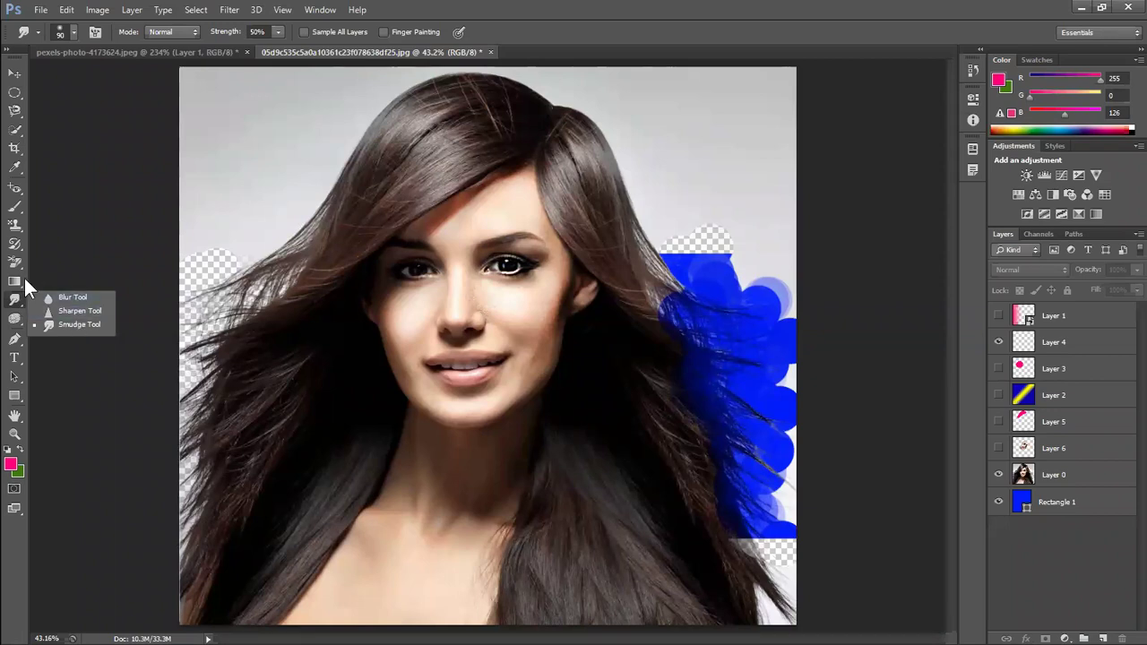
{"action": "left_click", "coordinate": [15, 302]}
{"action": "right_click", "coordinate": [15, 302]}
{"action": "left_click", "coordinate": [140, 203]}
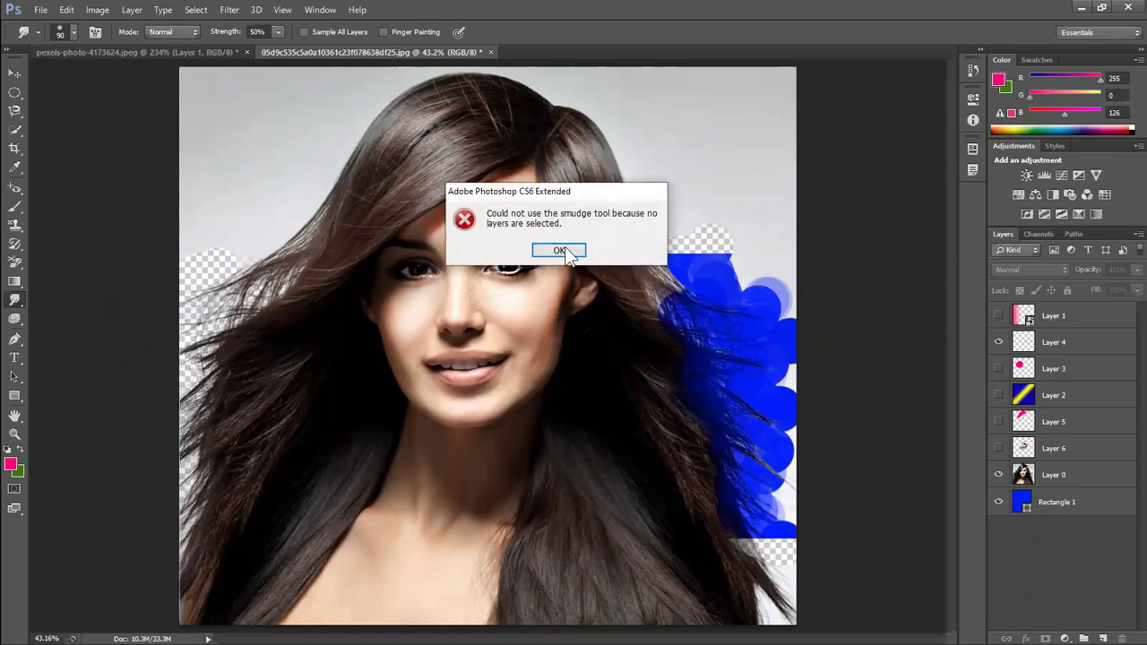
{"action": "left_click", "coordinate": [561, 249]}
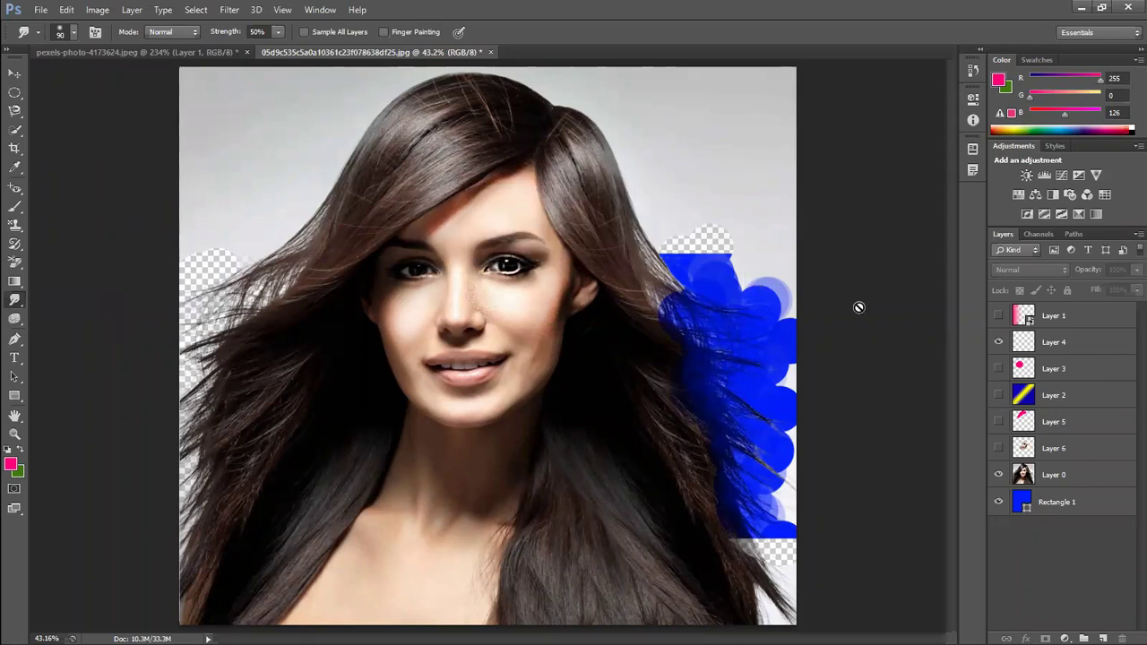
{"action": "left_click", "coordinate": [1060, 344]}
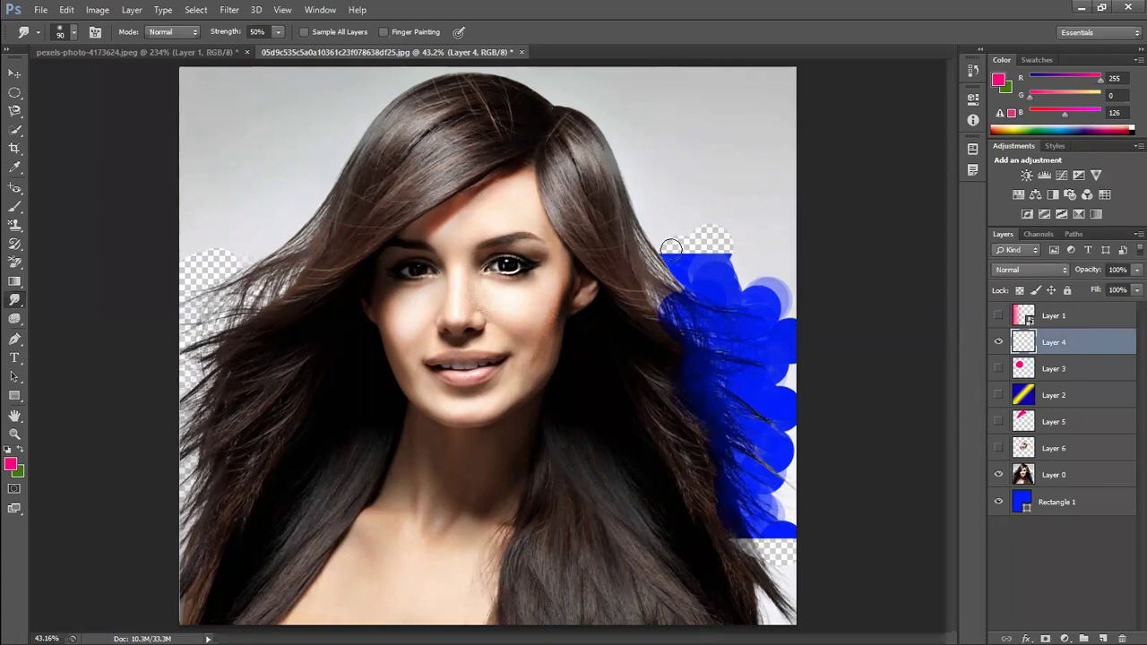
{"action": "left_click", "coordinate": [1042, 550]}
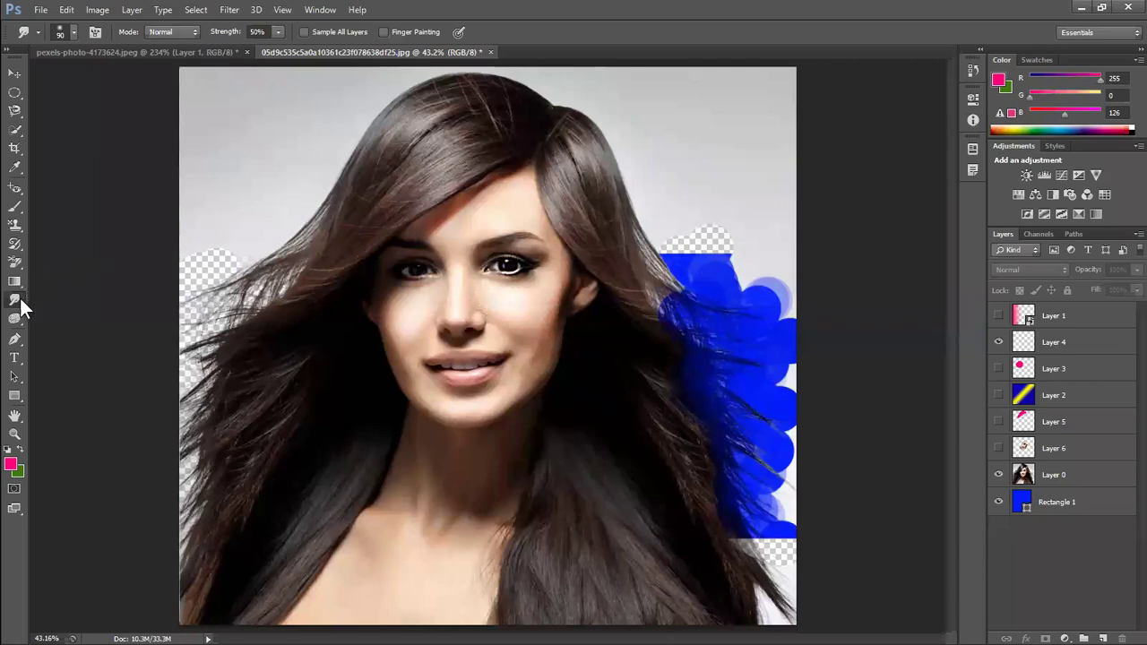
- Select the Eraser Tool with a soft round 134 px brush tip
{"action": "left_click", "coordinate": [15, 261]}
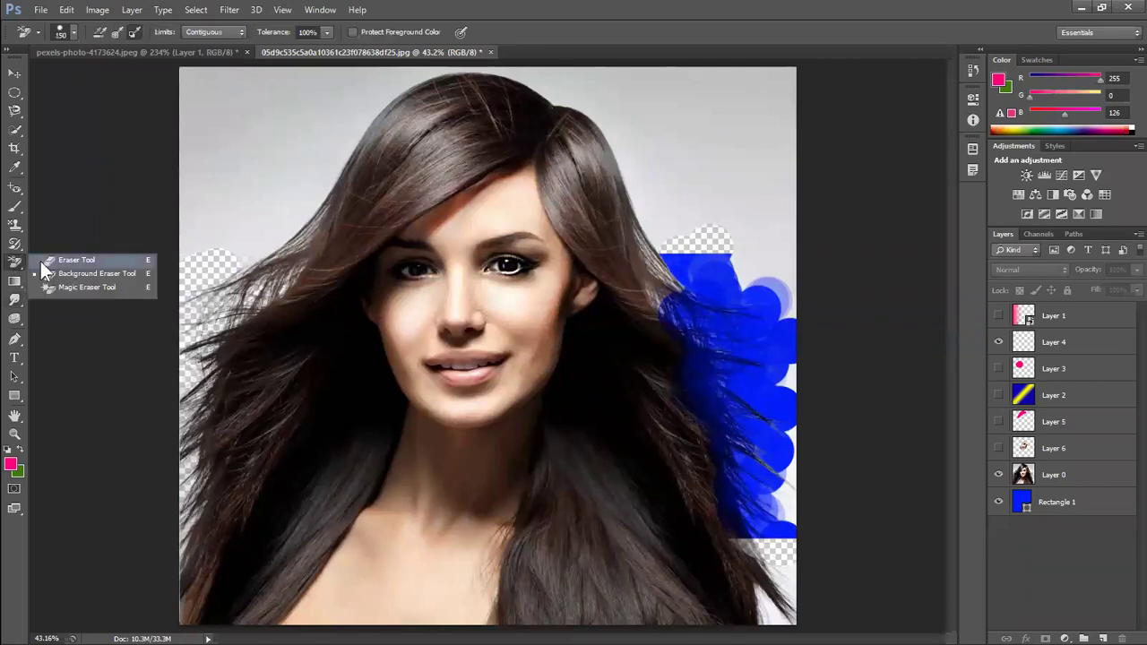
{"action": "left_click", "coordinate": [63, 260]}
{"action": "left_click", "coordinate": [73, 32]}
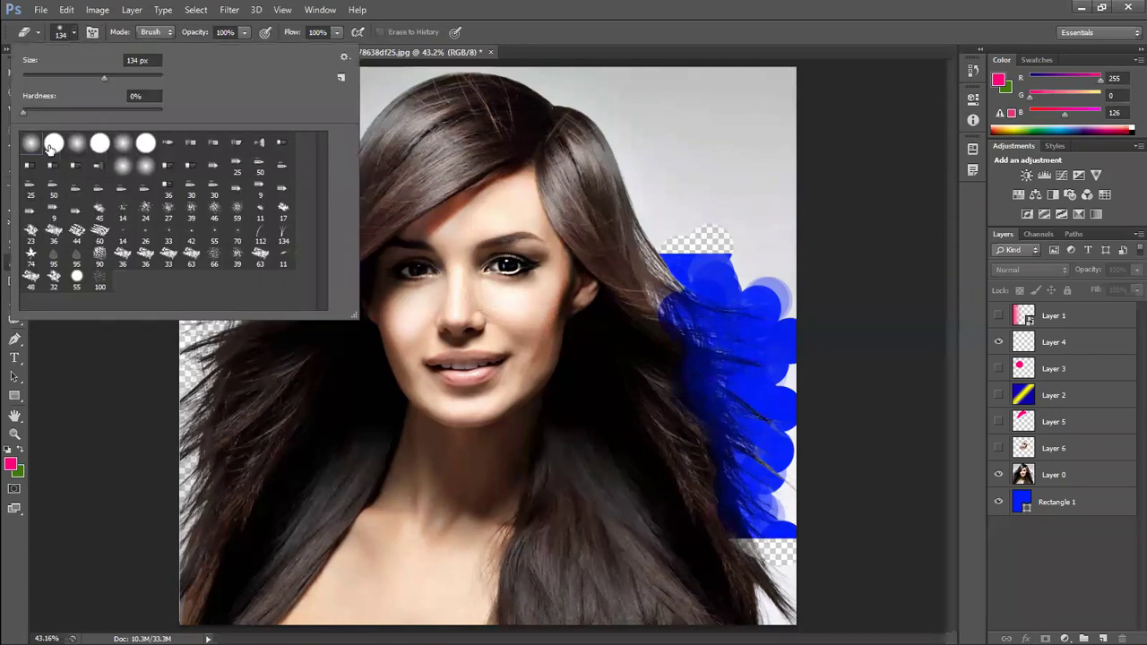
{"action": "double_click", "coordinate": [28, 146]}
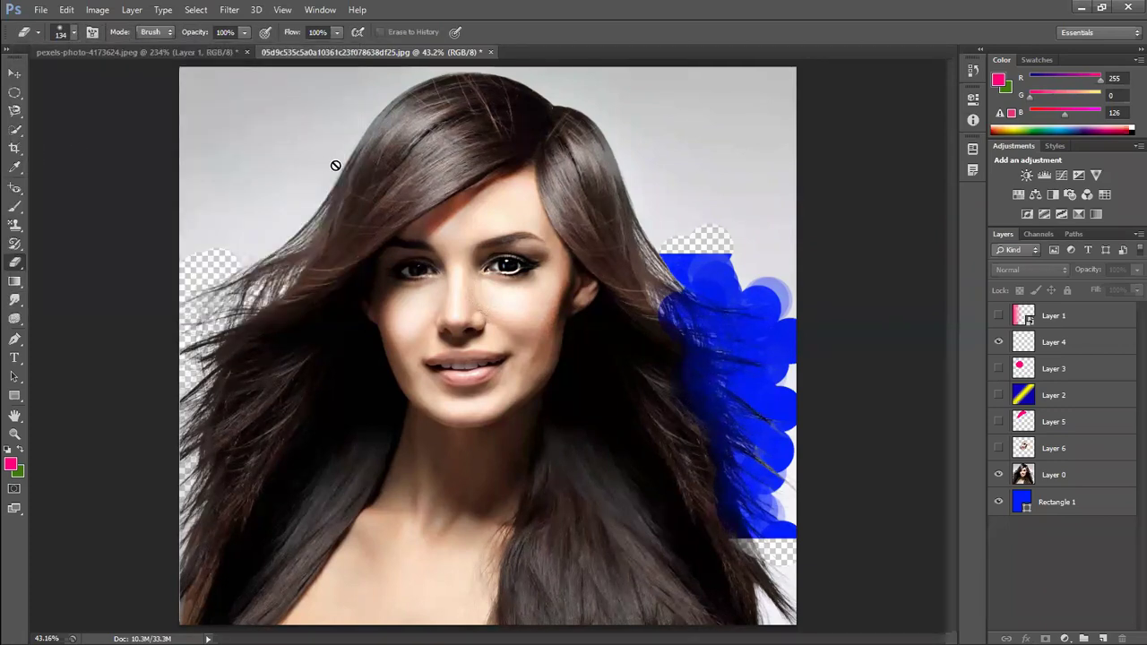
- Zoom to 100% and scroll to the upper-left hair and background
{"action": "key", "text": "ctrl+plus"}
{"action": "key", "text": "ctrl+plus"}
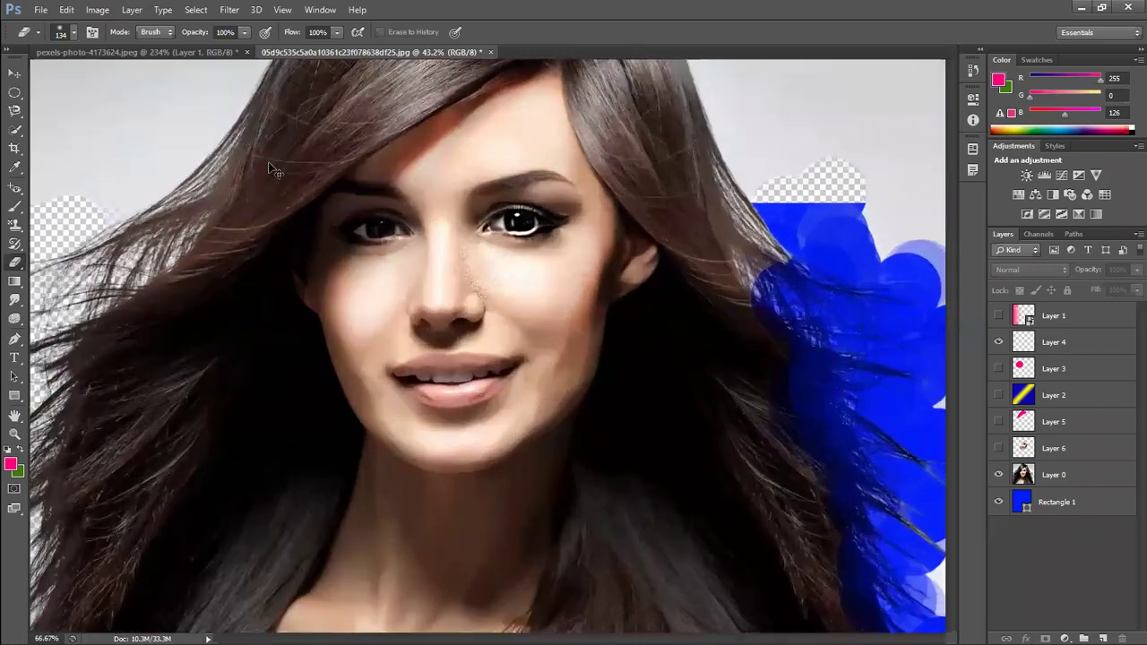
{"action": "key", "text": "ctrl+plus"}
{"action": "scroll", "coordinate": [627, 613], "scroll_direction": "left", "scroll_amount": 1}
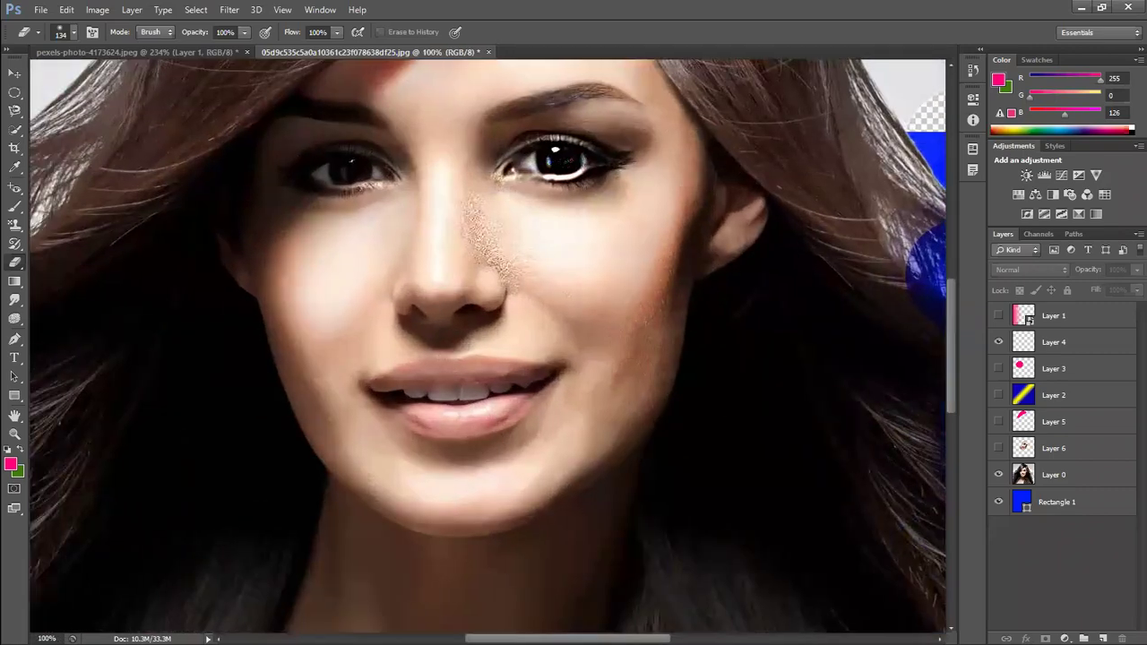
{"action": "scroll", "coordinate": [555, 611], "scroll_direction": "left", "scroll_amount": 5}
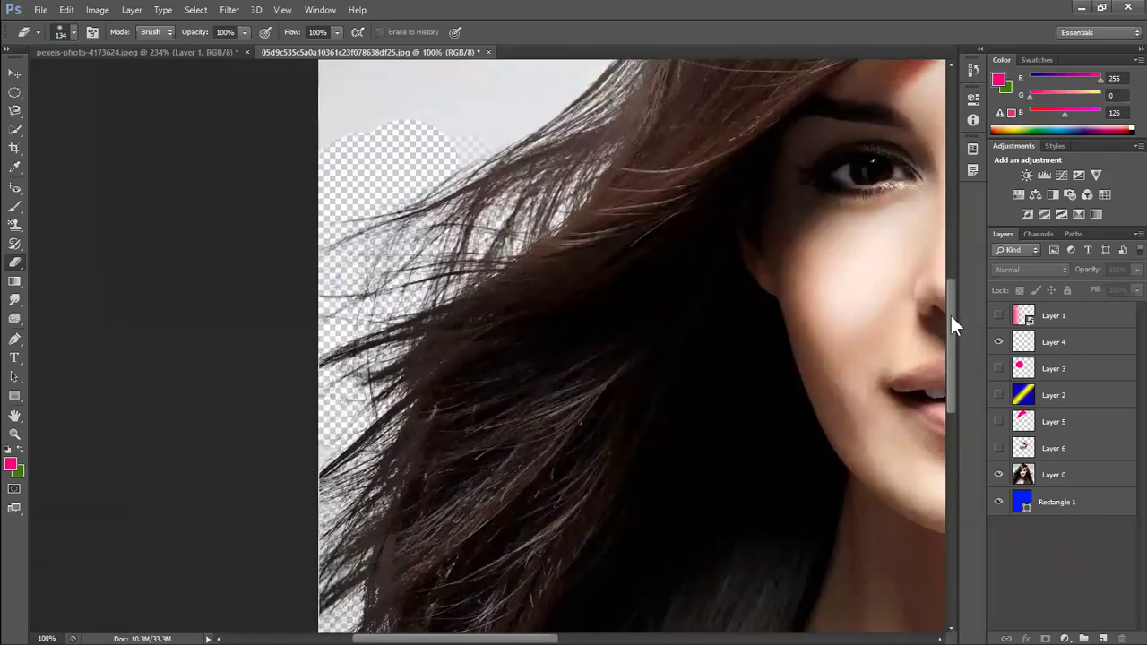
{"action": "left_click_drag", "start_coordinate": [949, 357], "coordinate": [952, 268]}
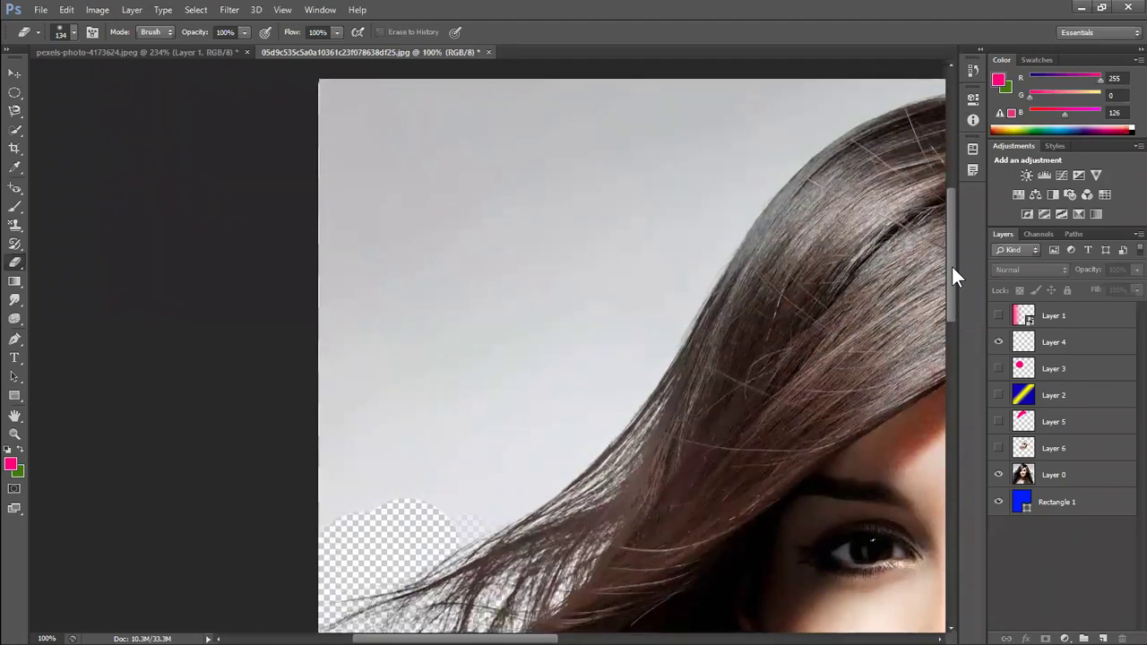